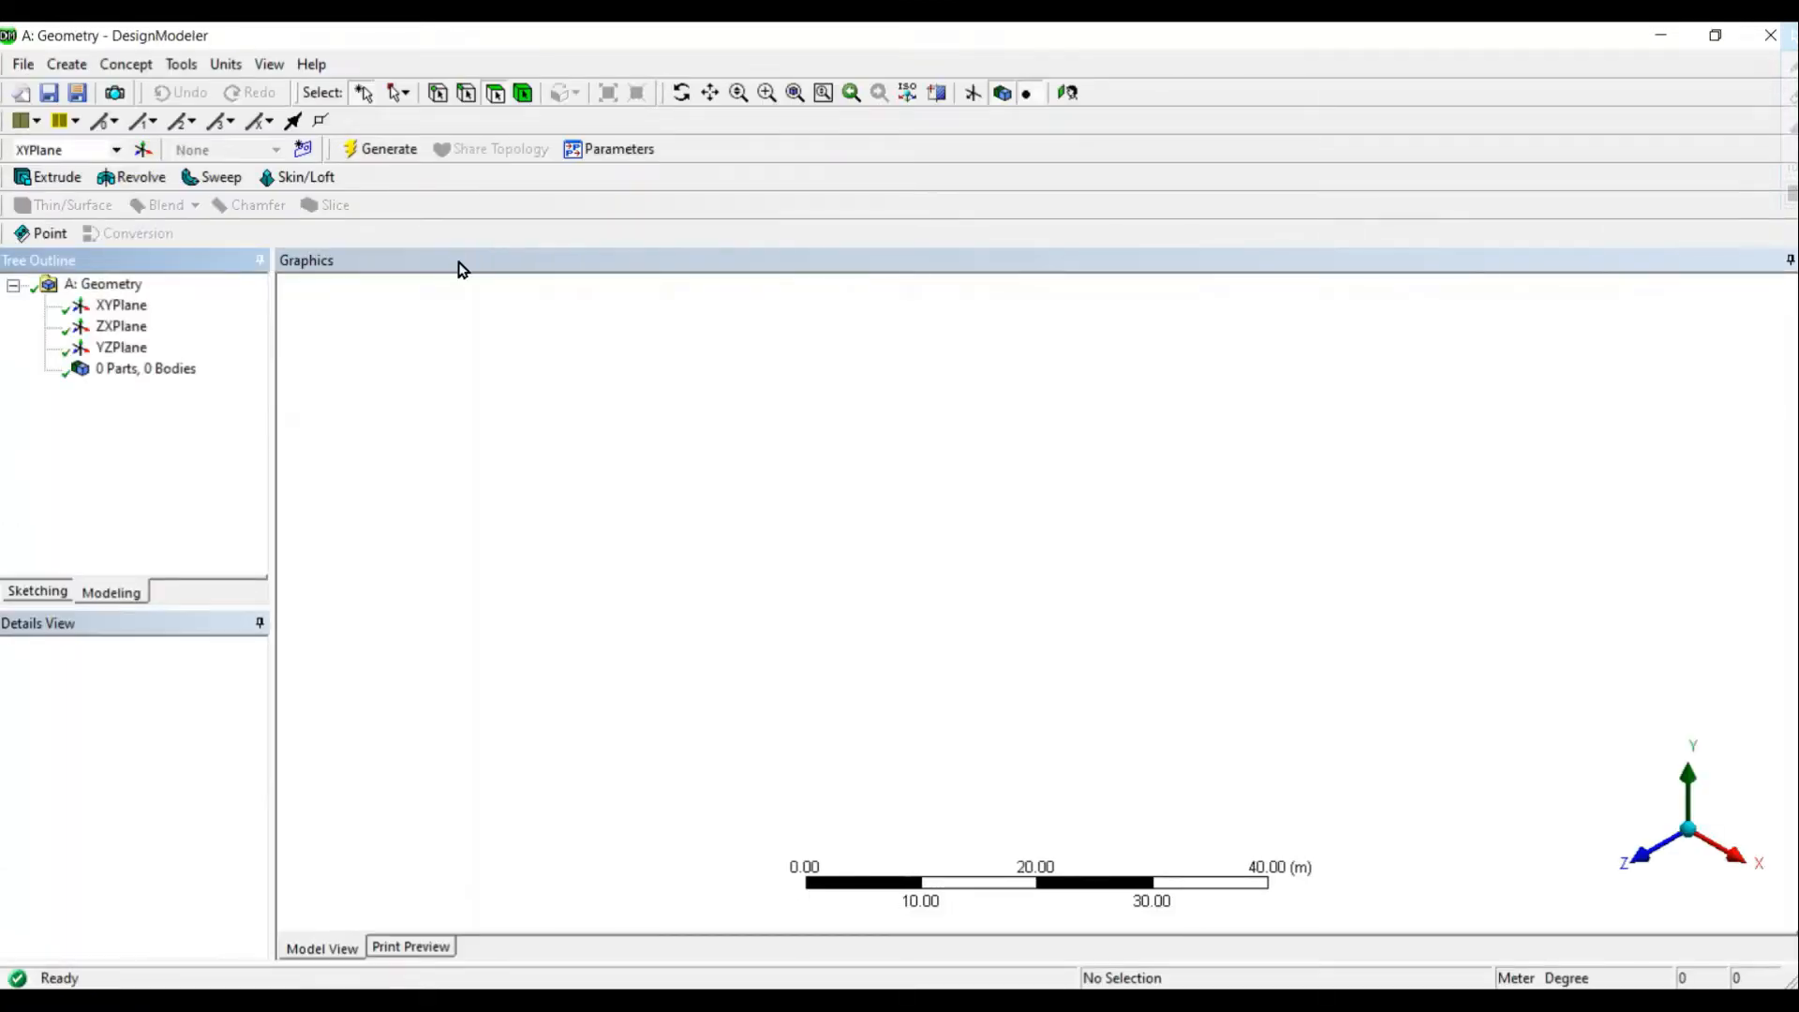
# Step: Sketch a rectangle about 5.9 m by 2.4 m on the XYPlane, starting at the origin and extending along positive X and Y
pyautogui.click(117, 307)
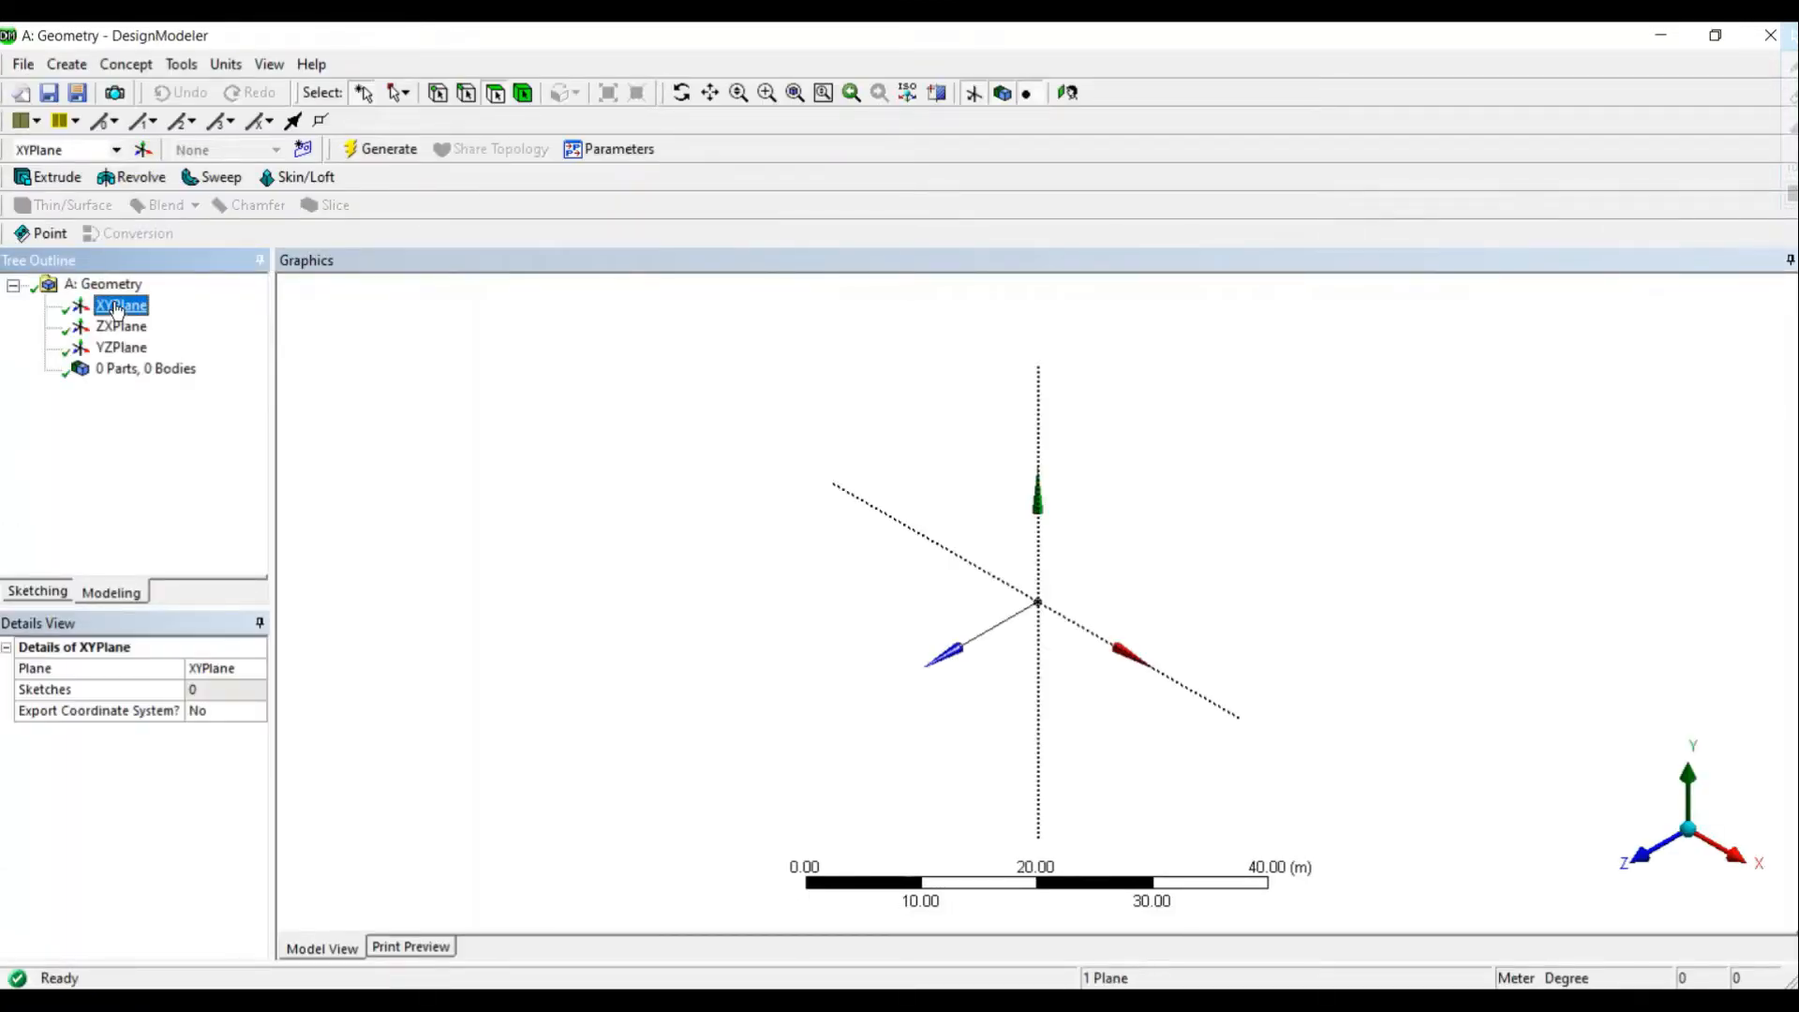
pyautogui.click(1650, 860)
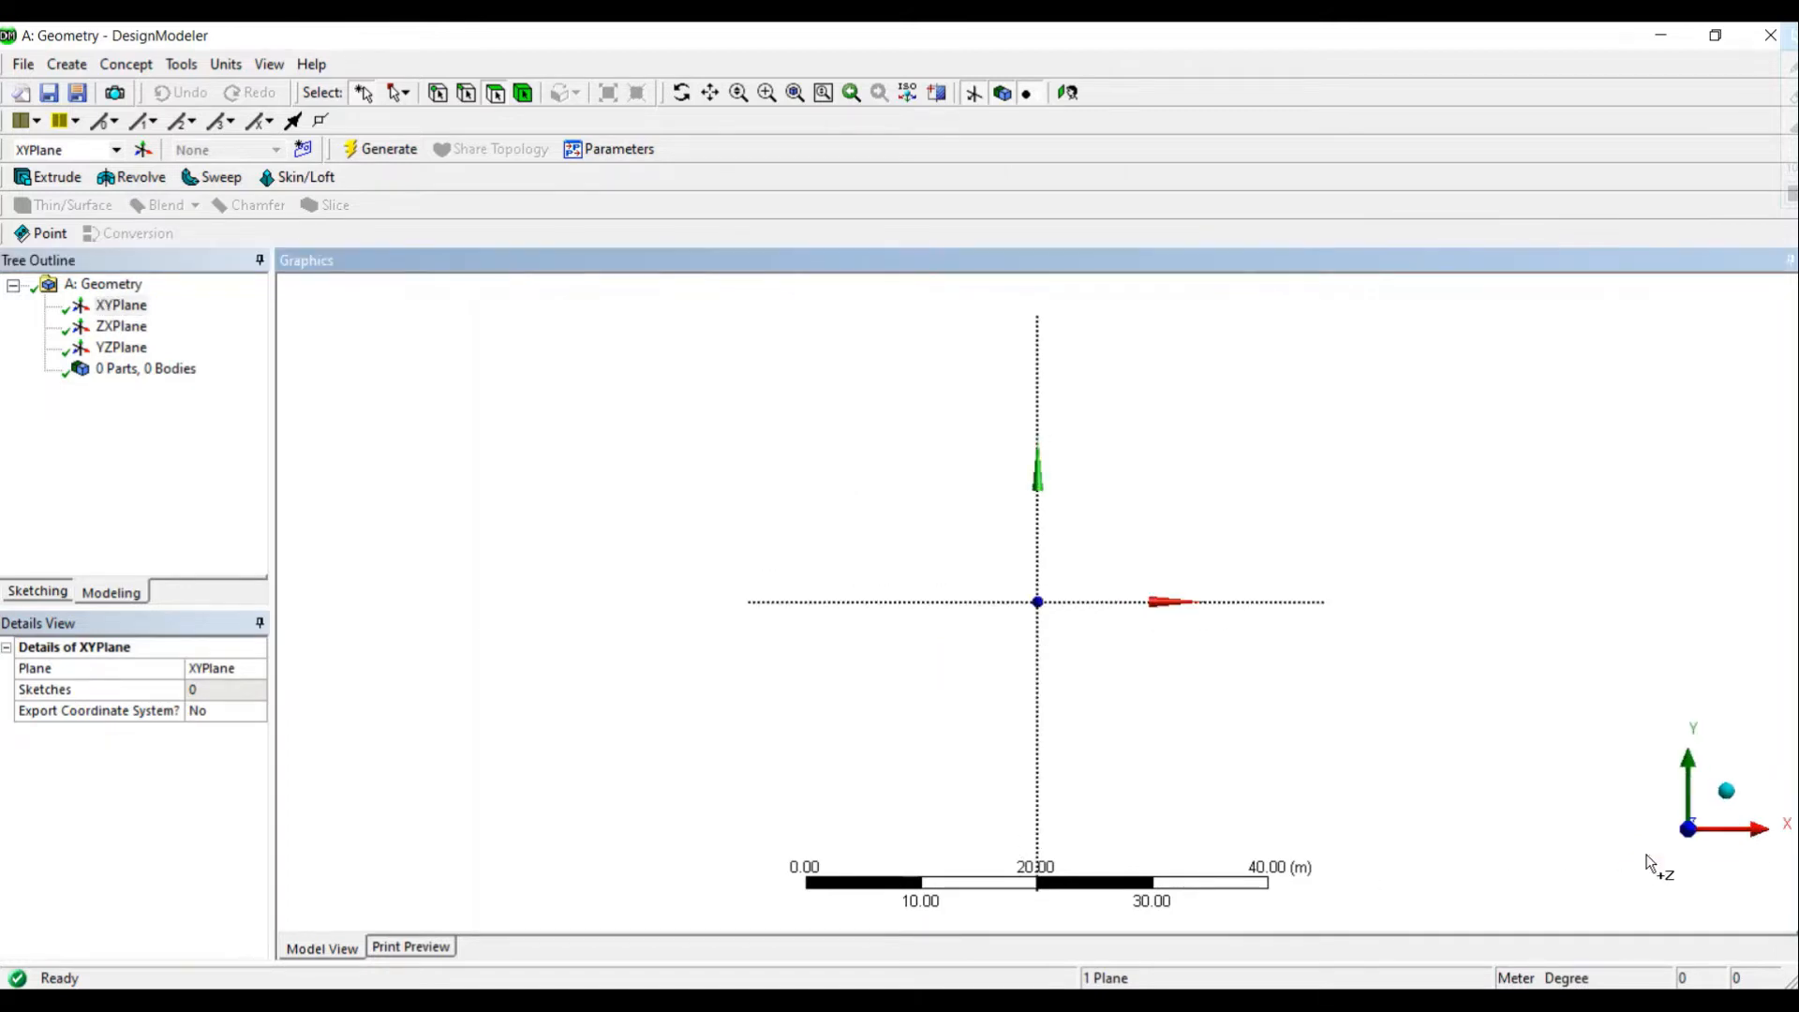
pyautogui.click(114, 307)
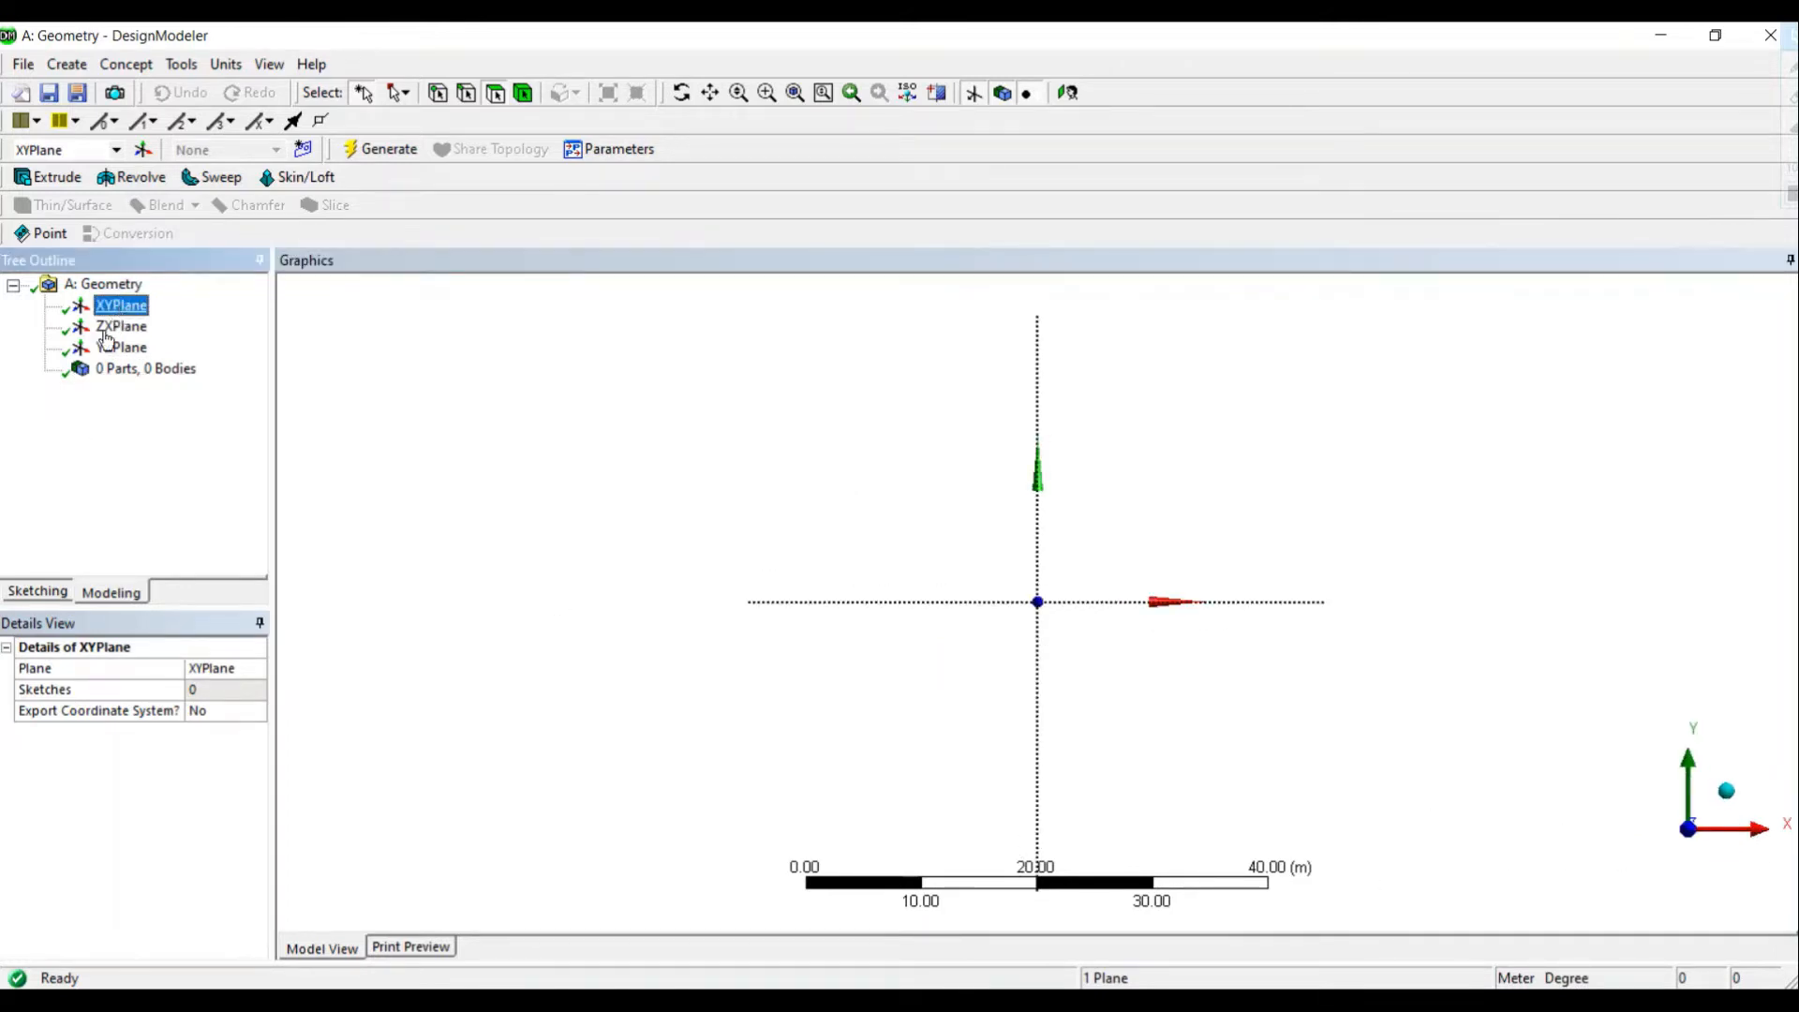
pyautogui.click(37, 591)
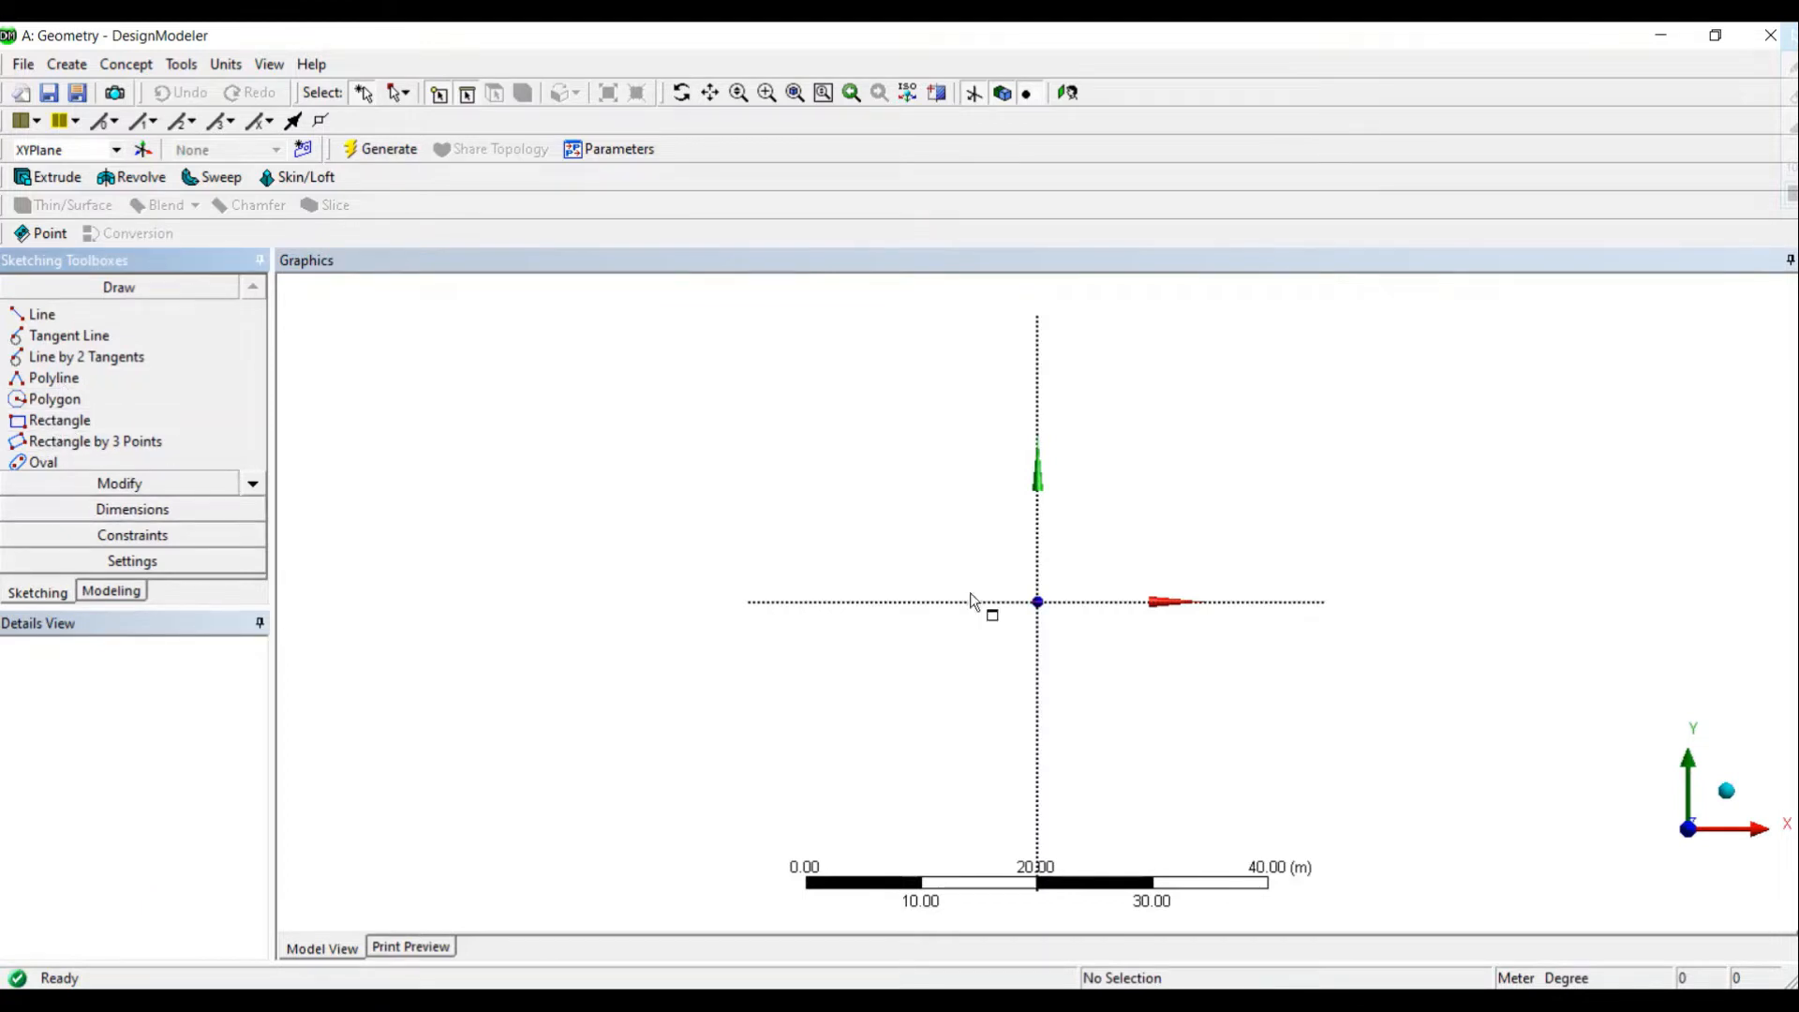
pyautogui.moveTo(1000, 553); pyautogui.dragTo(1077, 630, button='right')
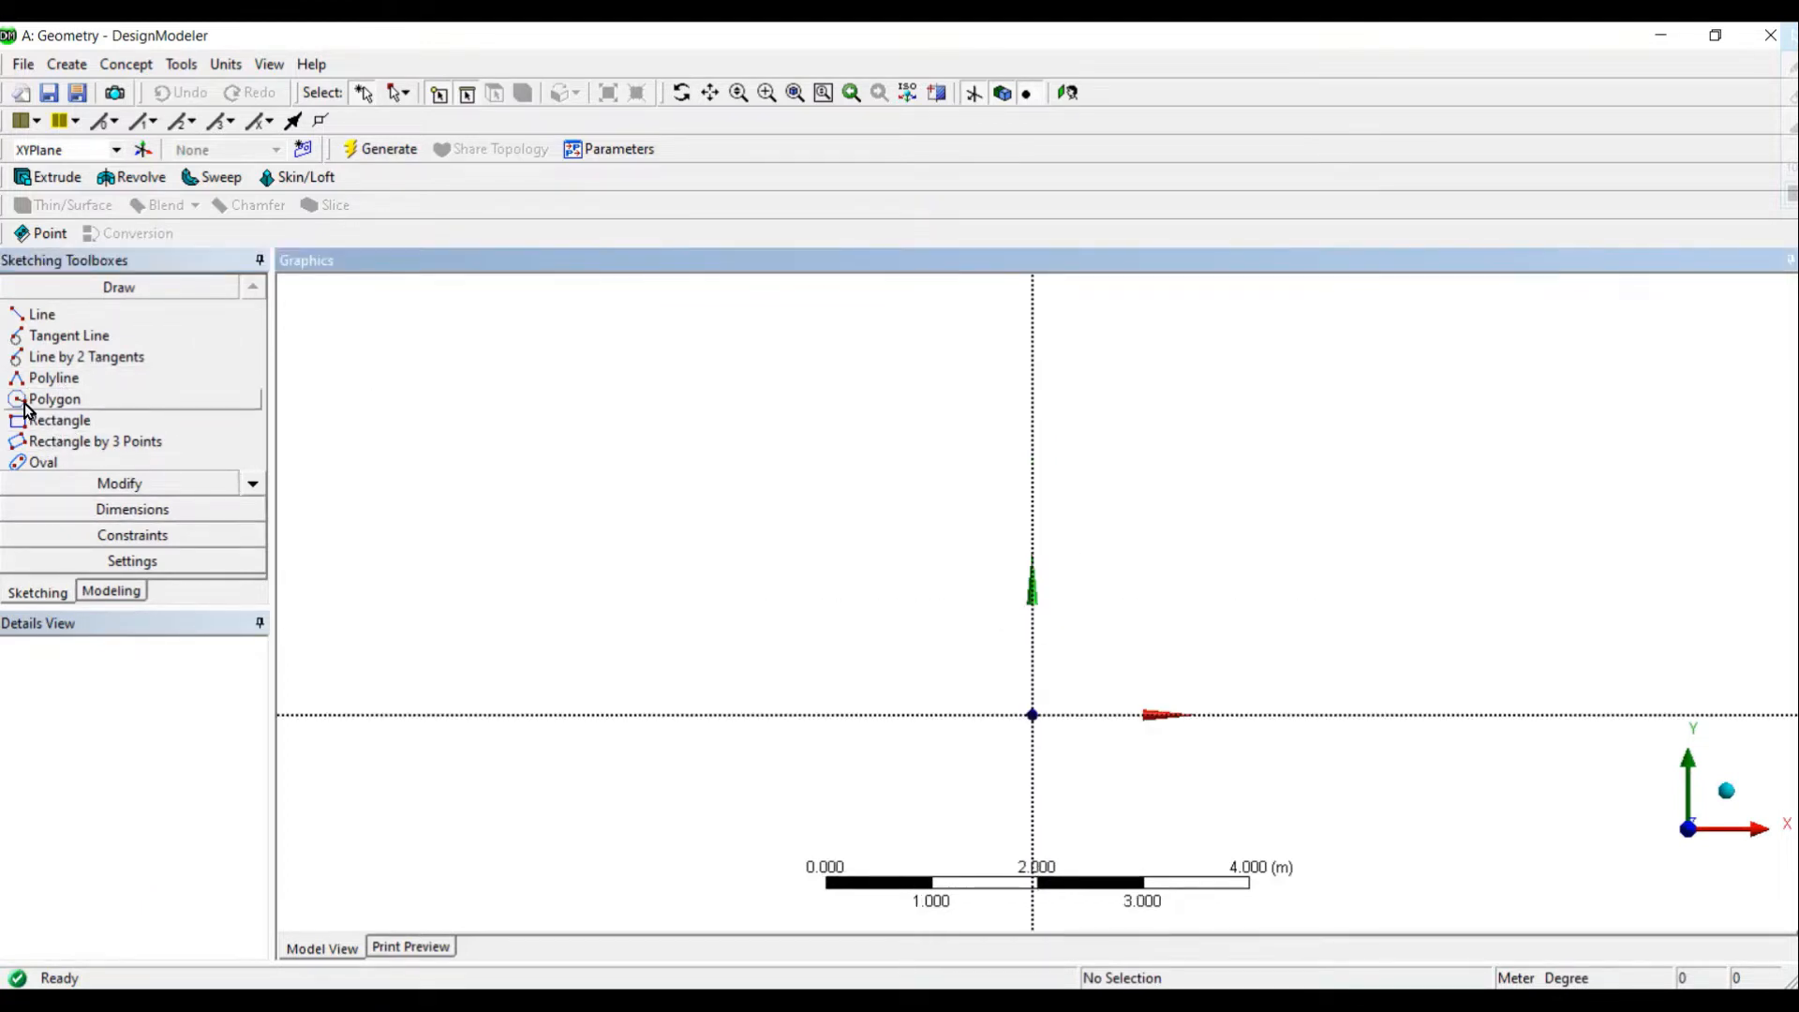
pyautogui.click(53, 420)
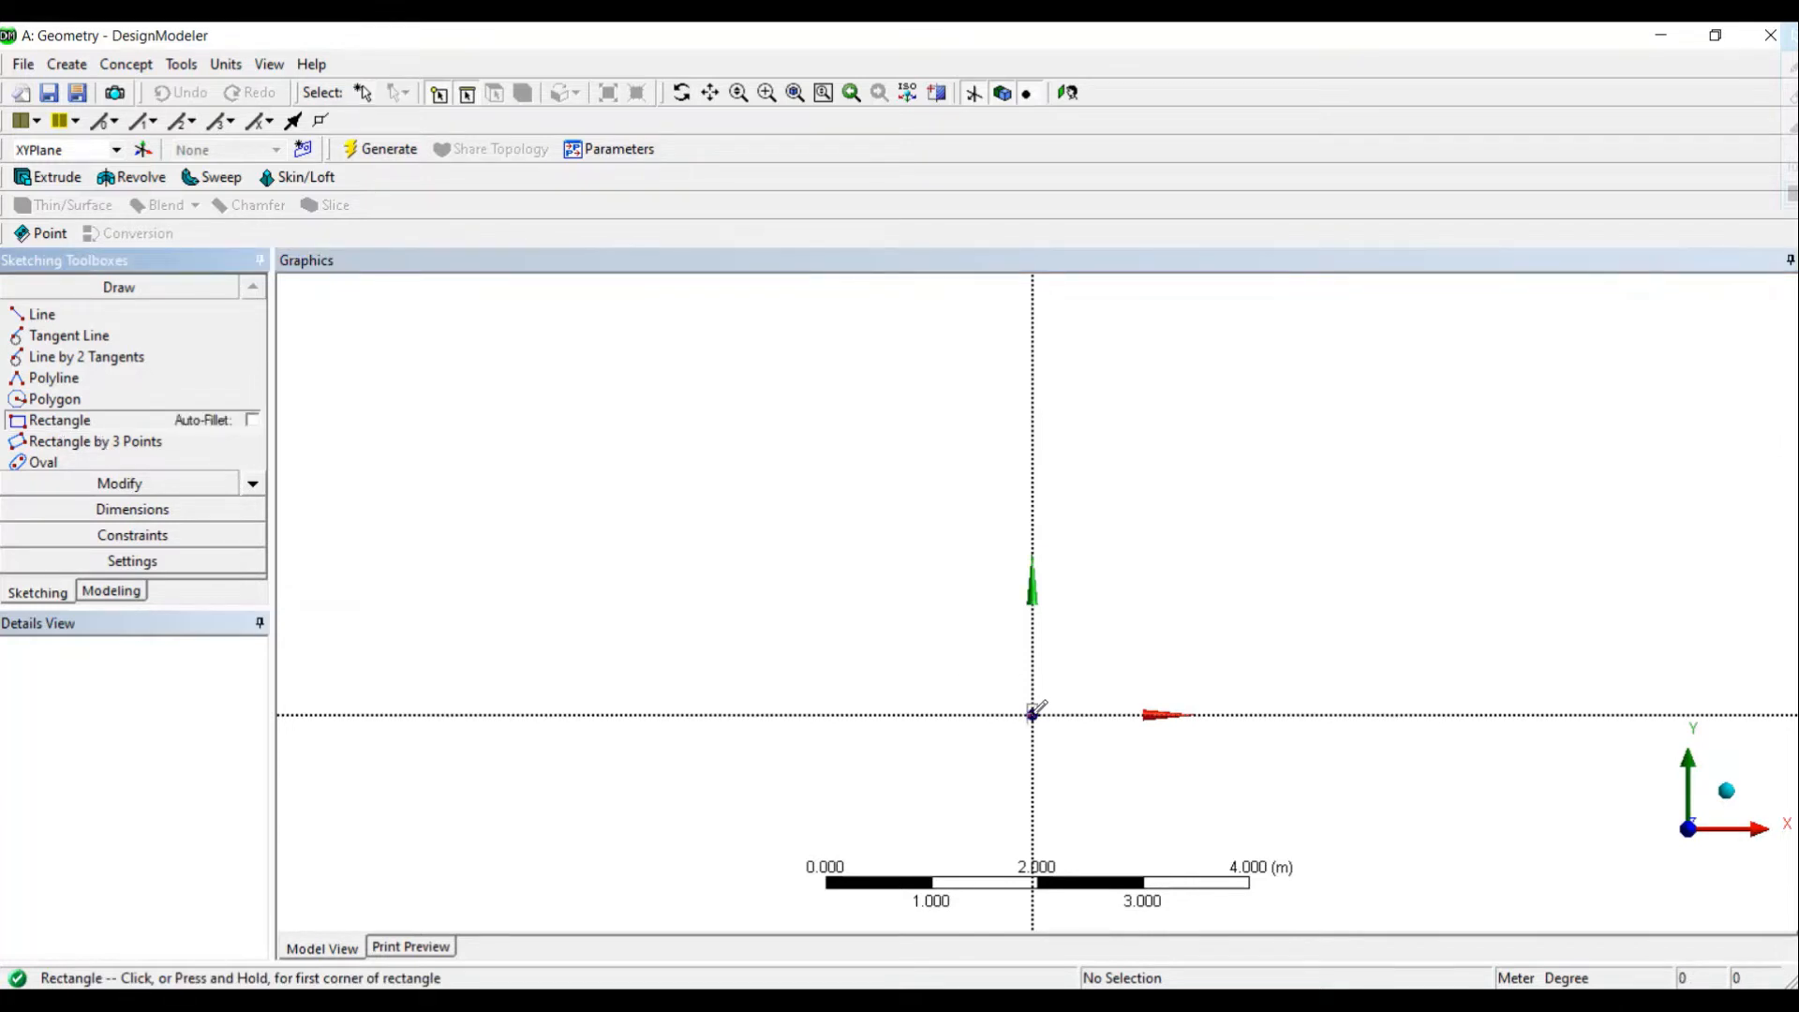
pyautogui.click(1032, 715)
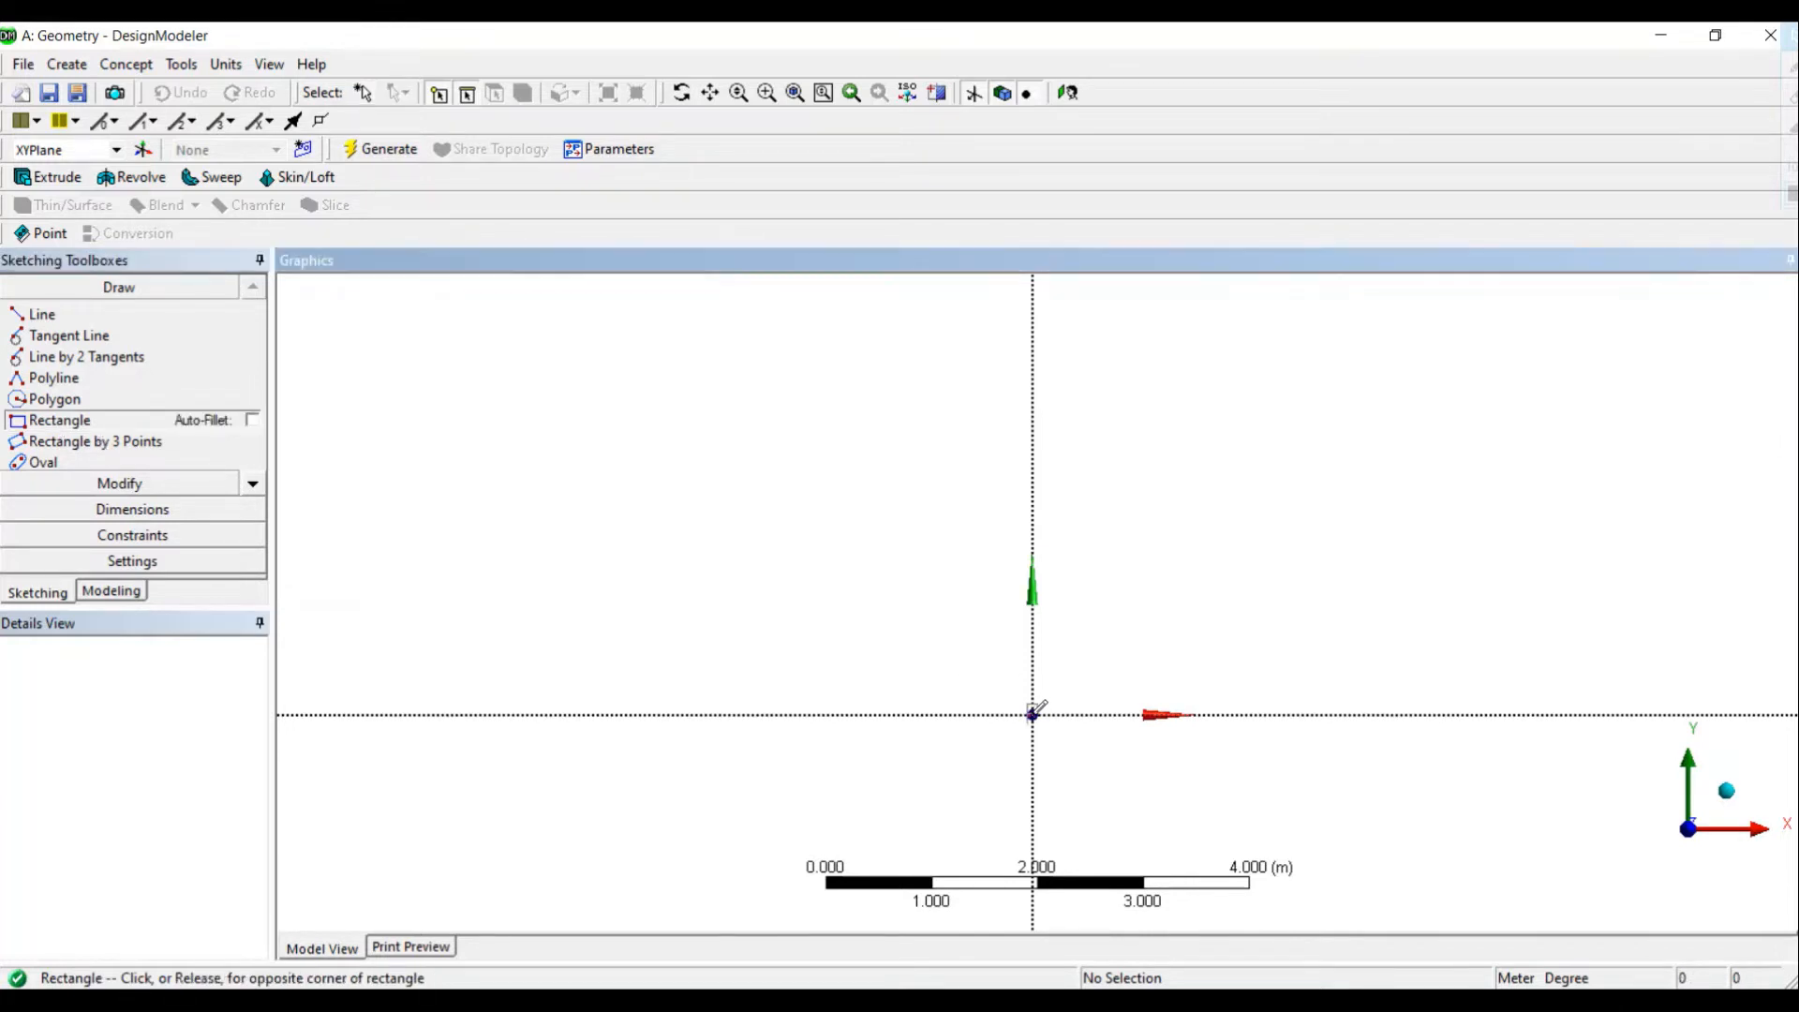
pyautogui.click(1654, 461)
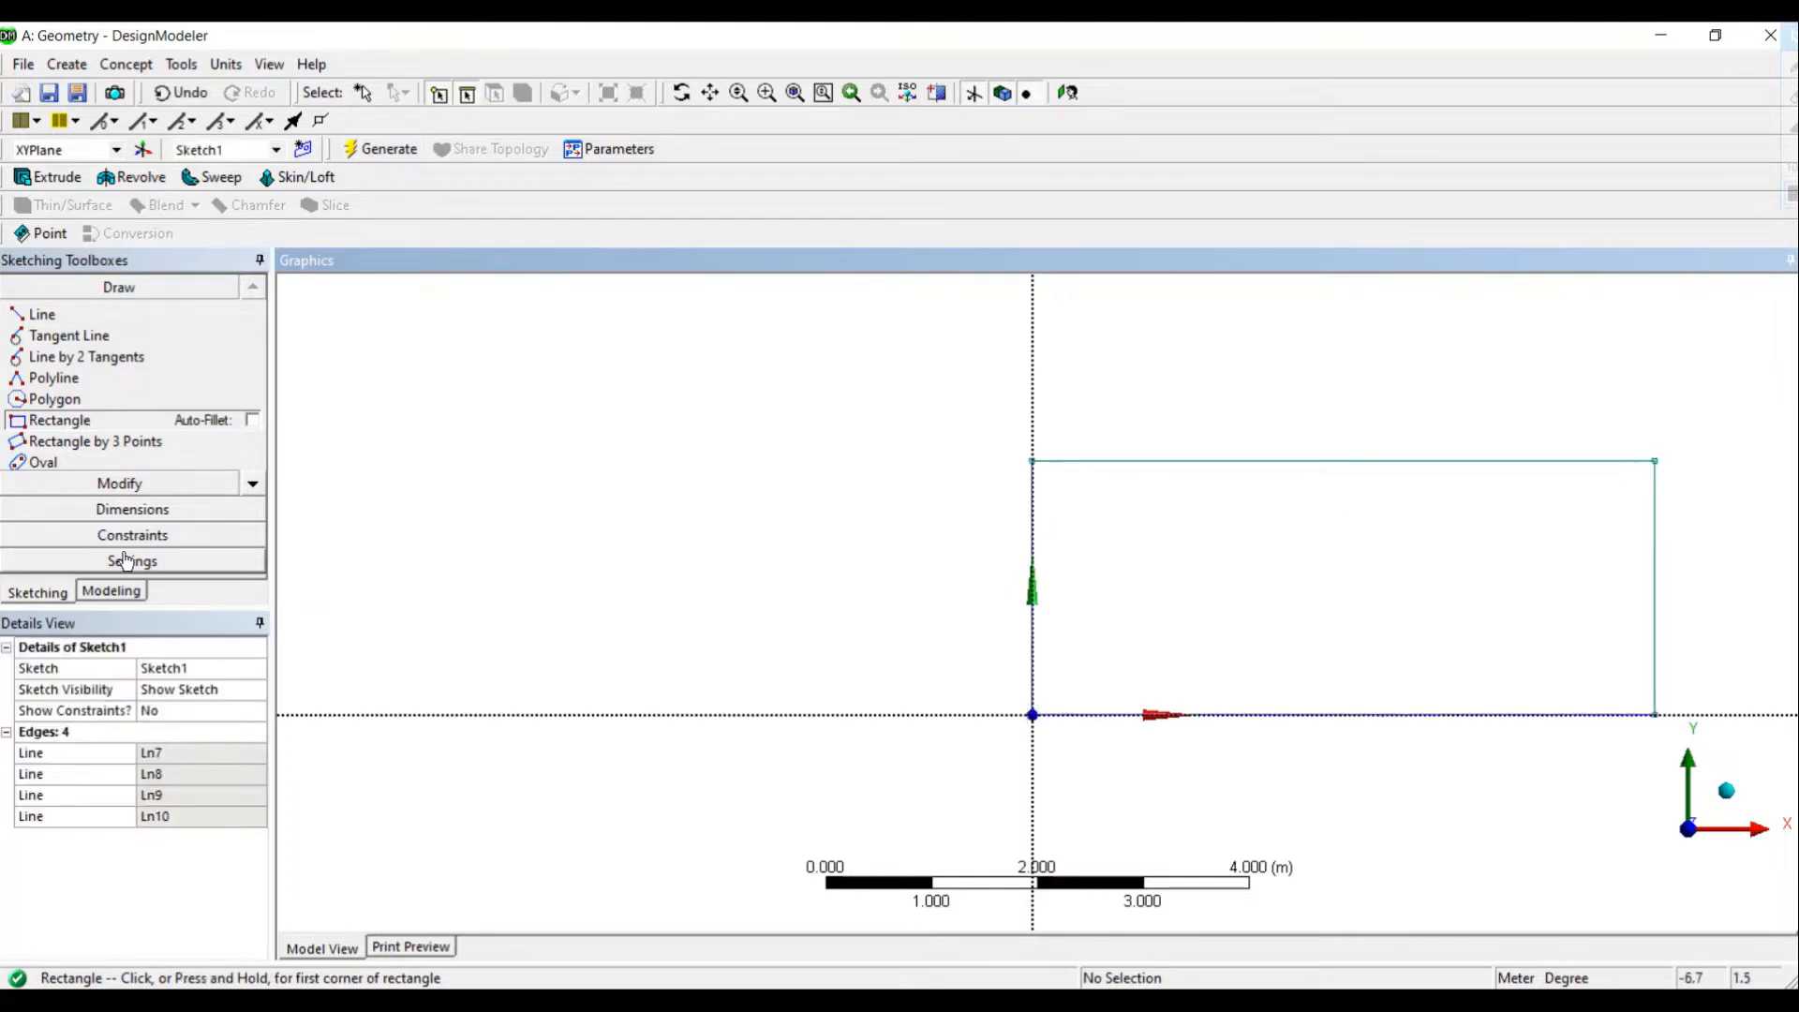
# Step: Add a horizontal dimension between the rectangle's two vertical edges and set it to 9 m
pyautogui.click(98, 509)
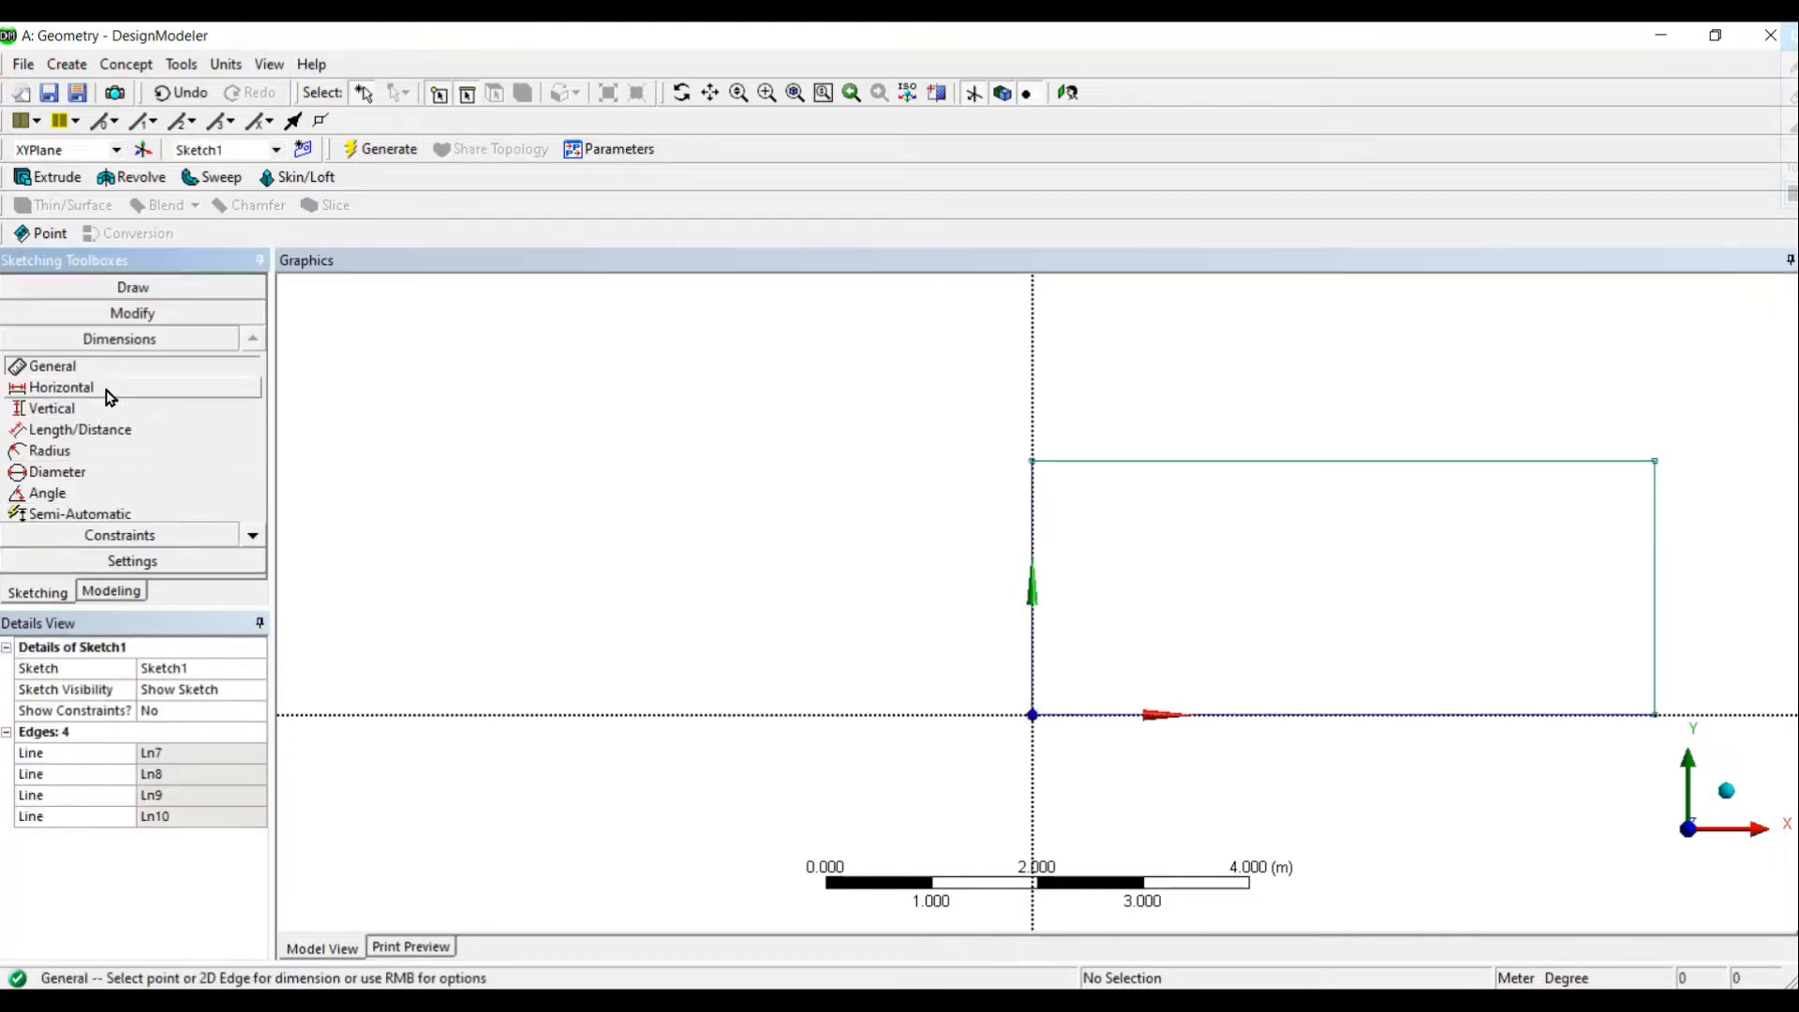
pyautogui.click(109, 388)
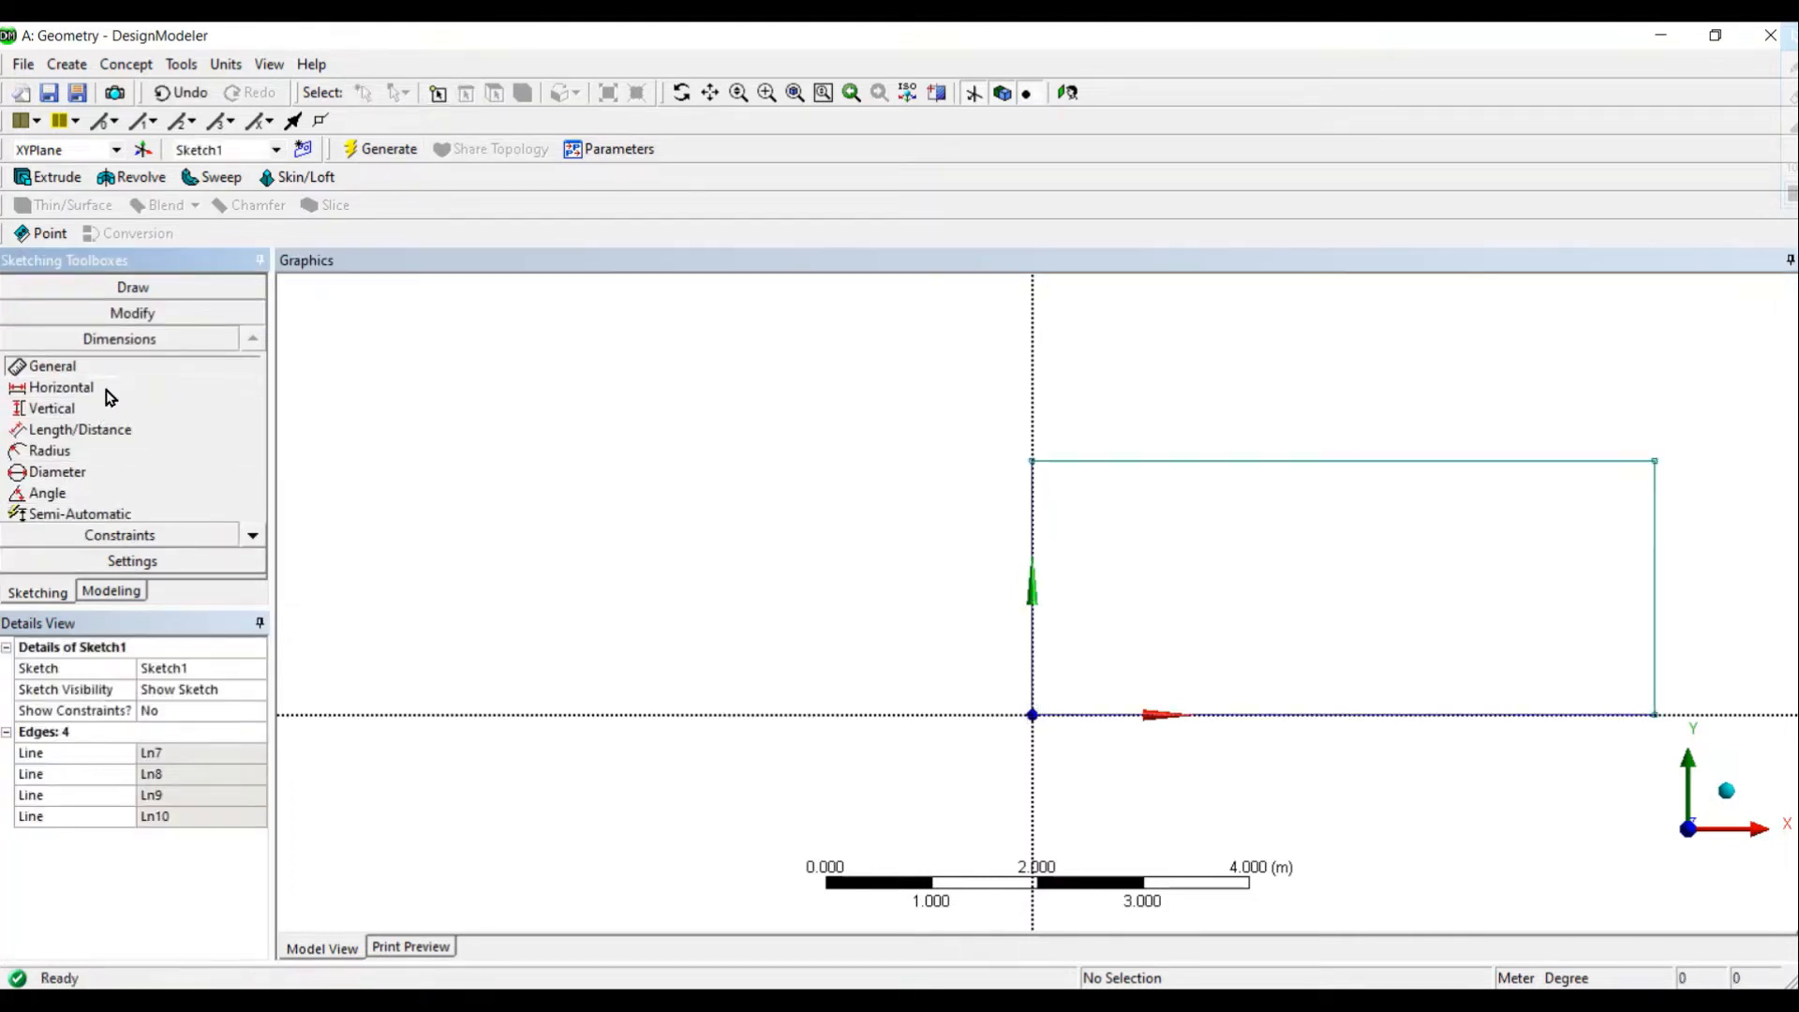
pyautogui.click(1038, 554)
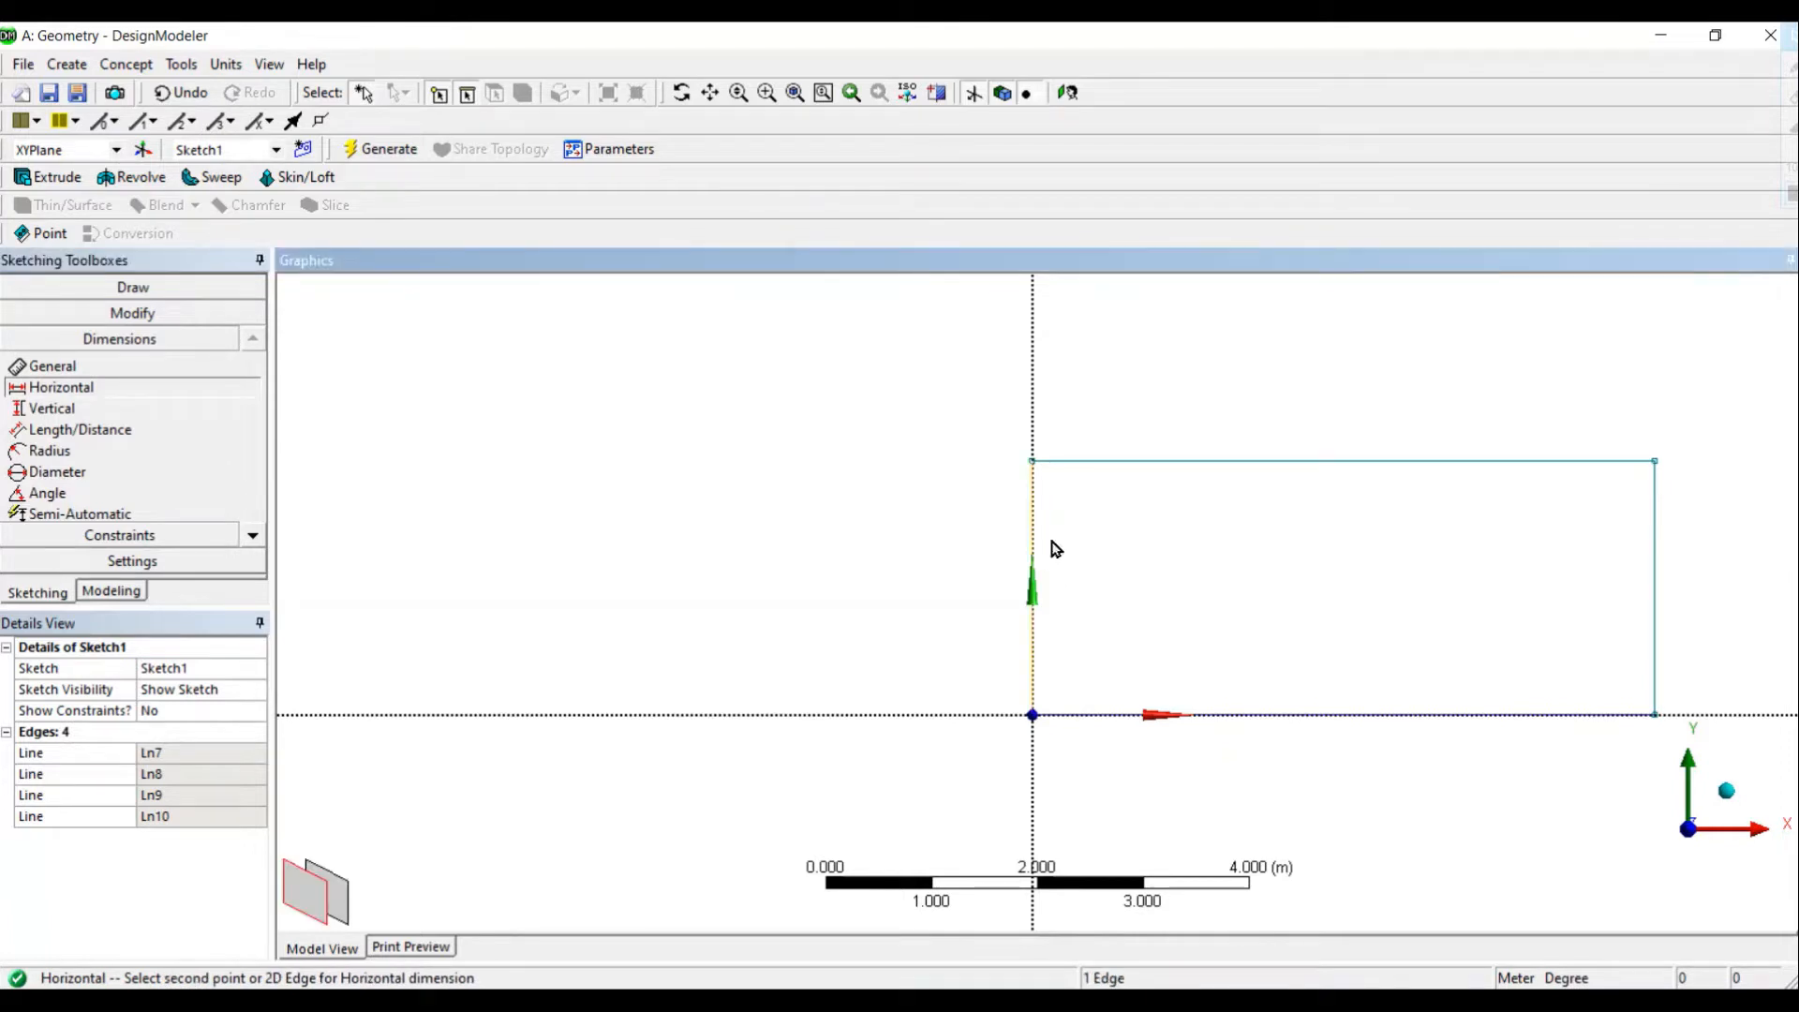
pyautogui.click(1659, 563)
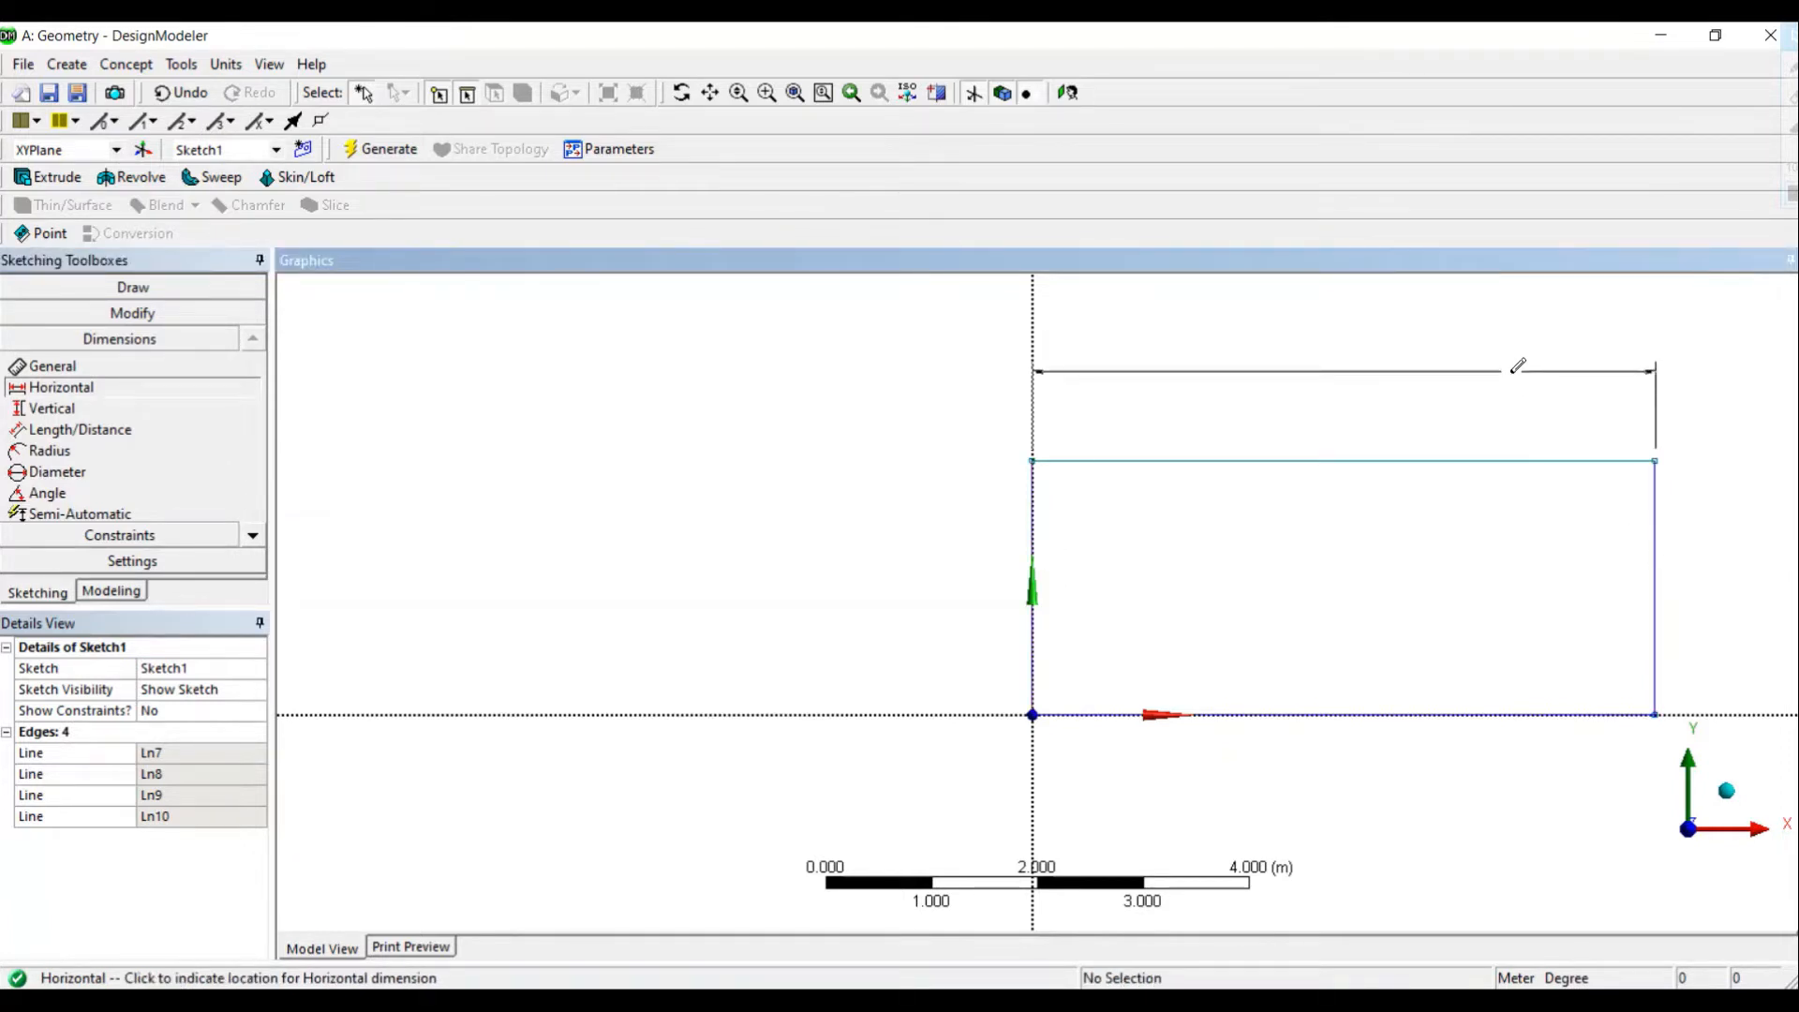
pyautogui.click(1512, 376)
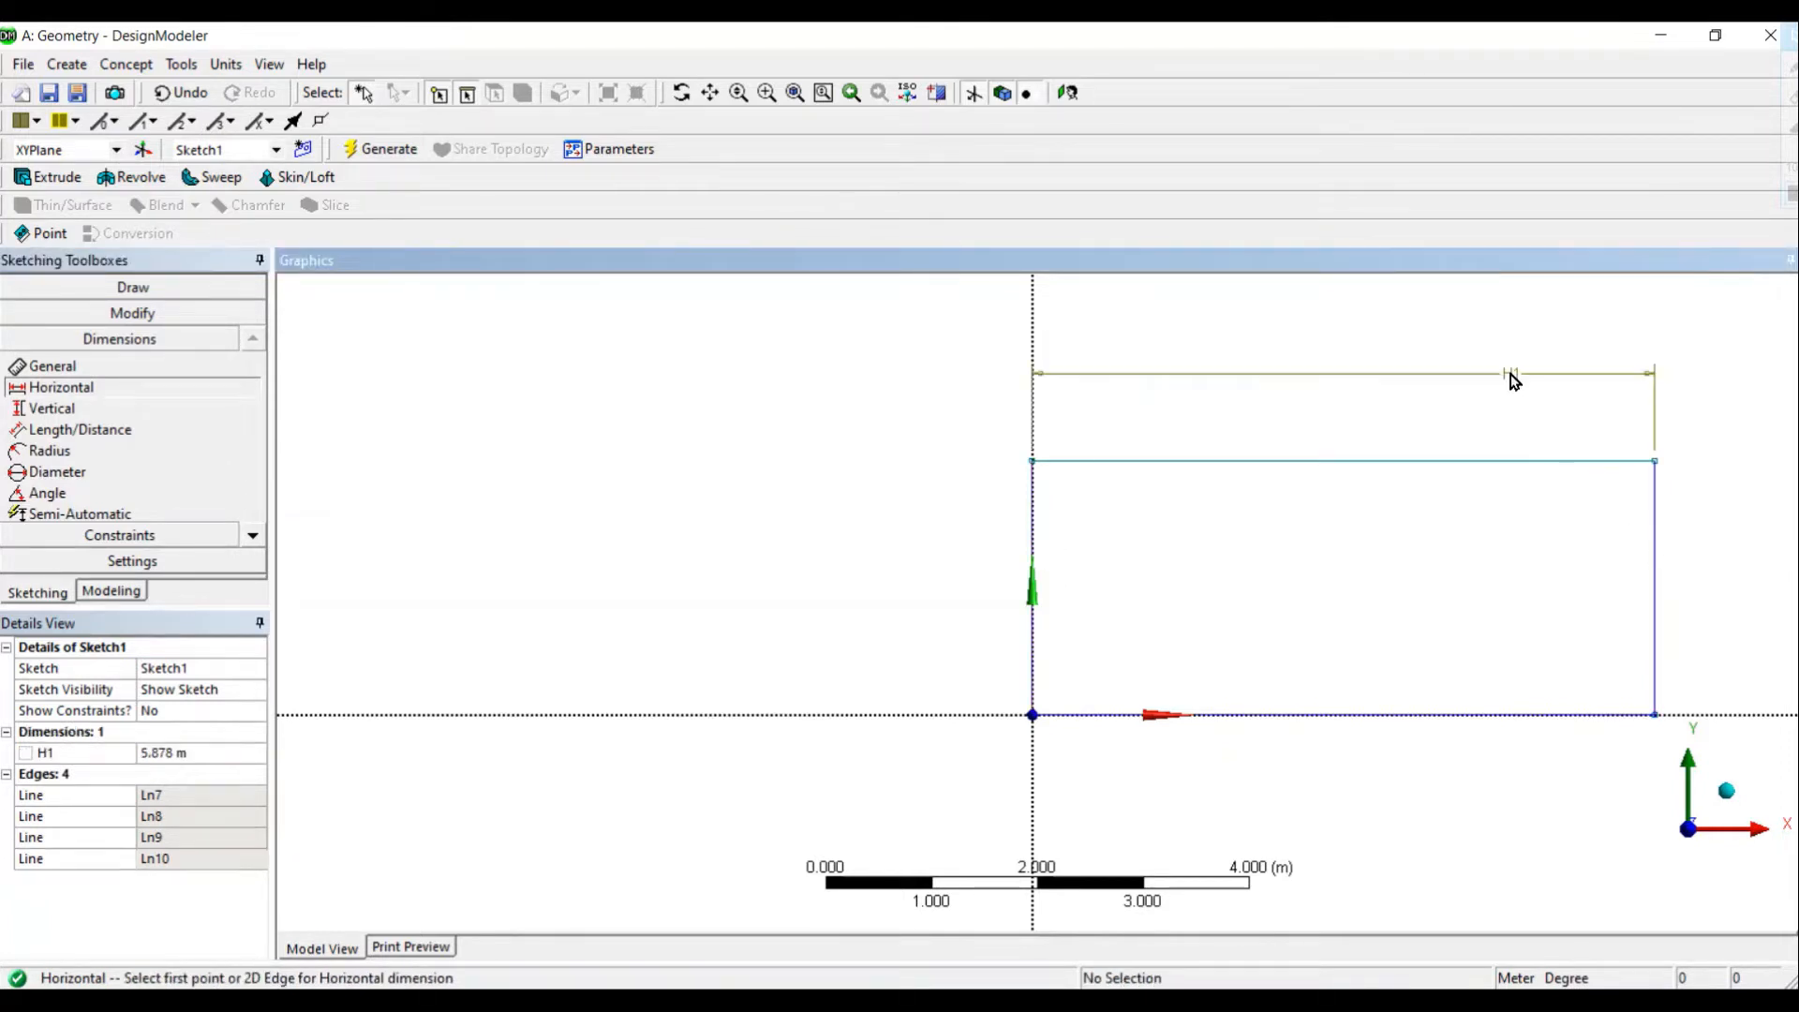
pyautogui.click(198, 753)
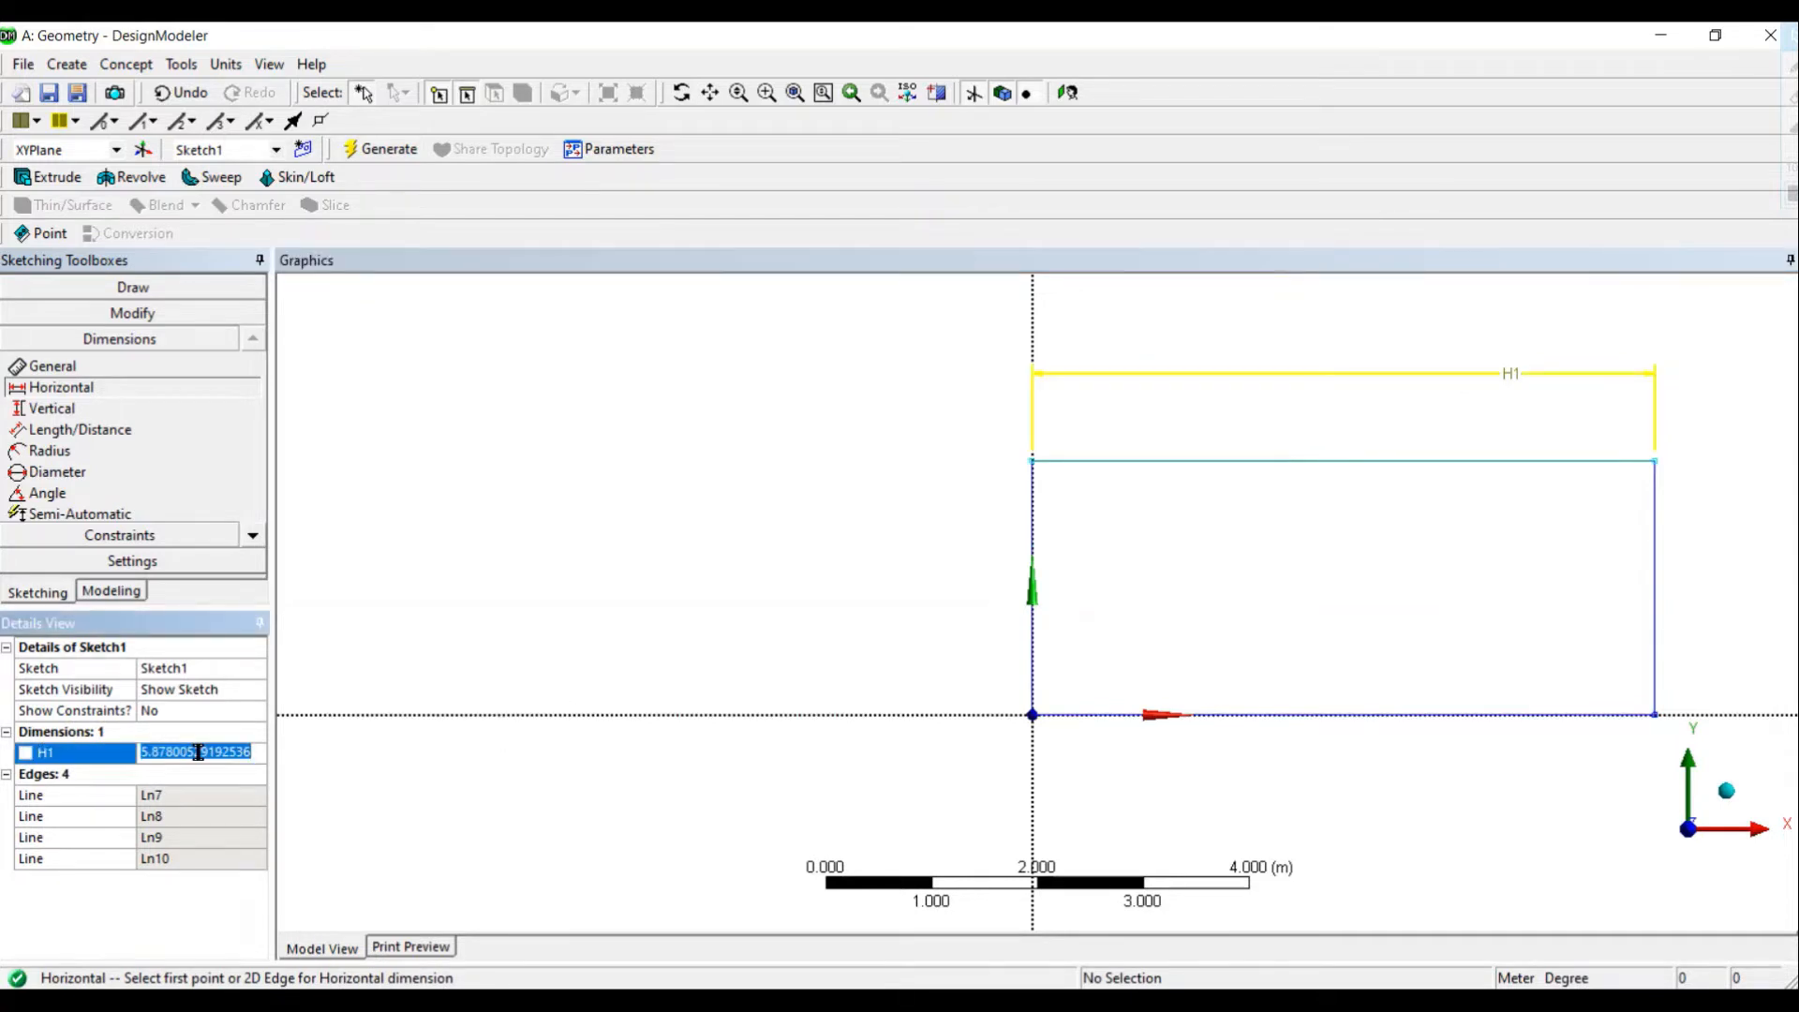
pyautogui.write('9')
pyautogui.press('Return')
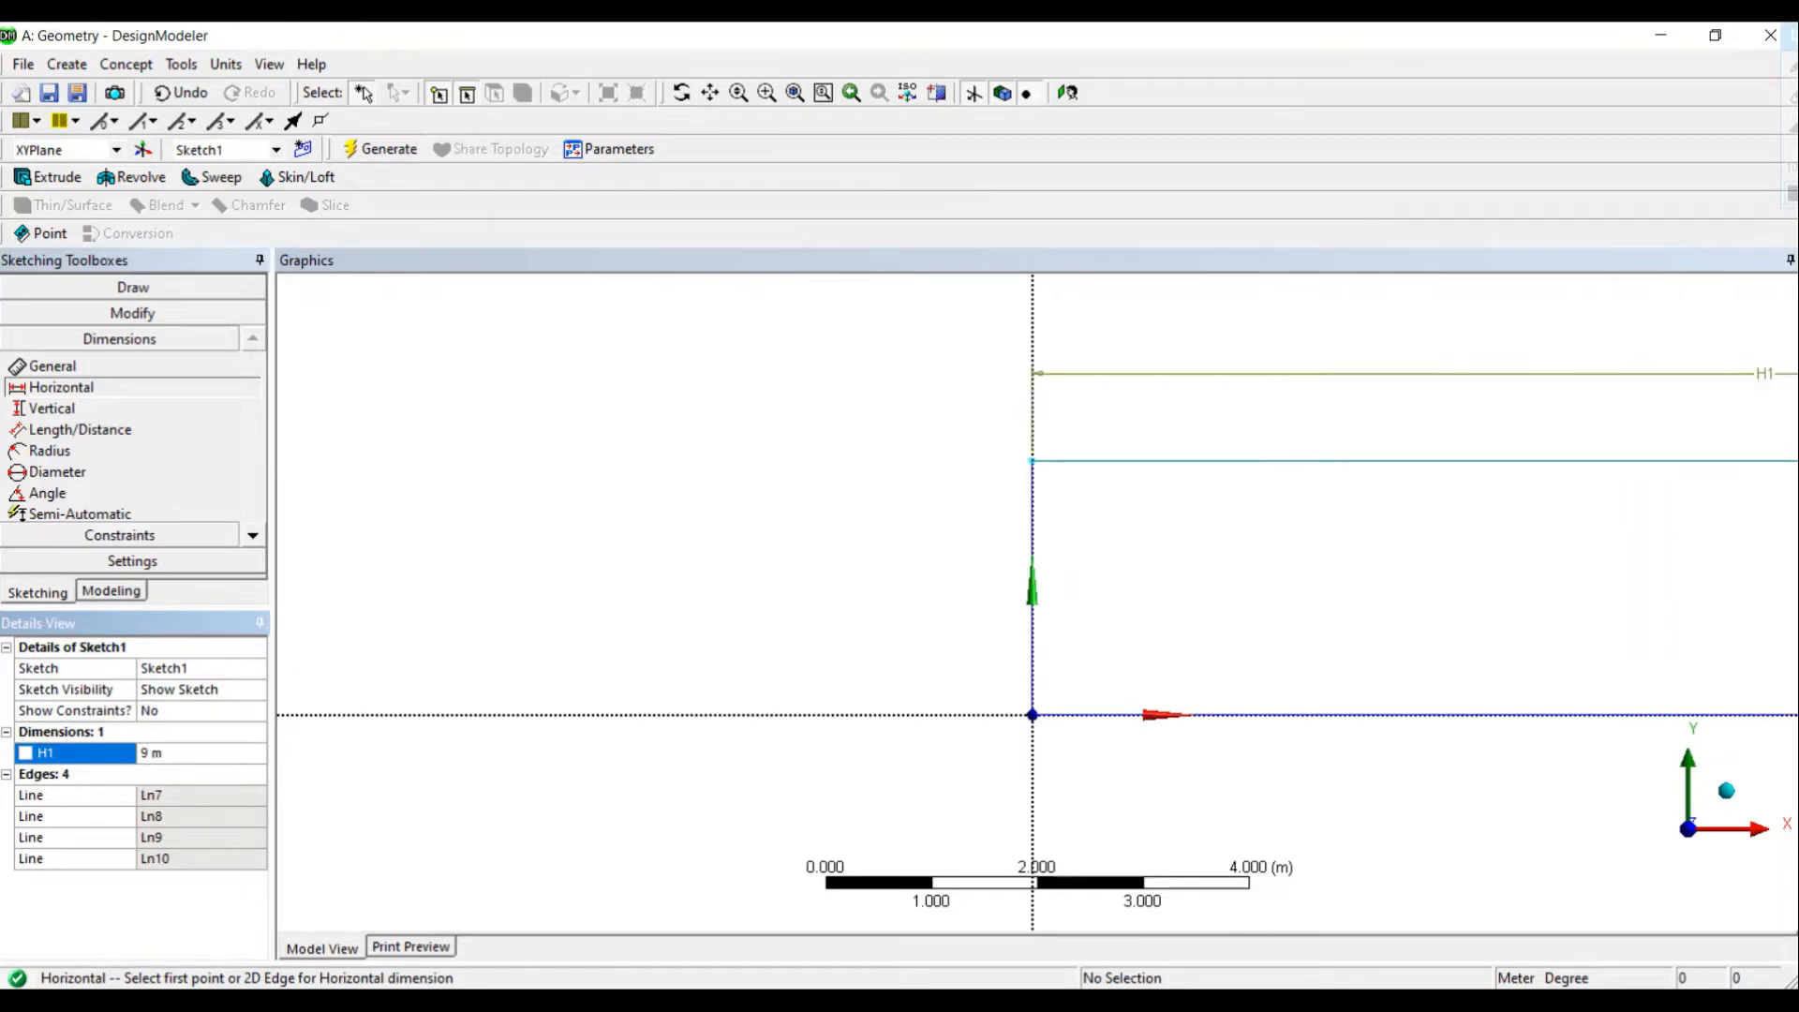
# Step: Switch to the presentation, check the pipe length on the Problem slide, and return to DesignModeler
pyautogui.hotkey('alt', 'Tab')
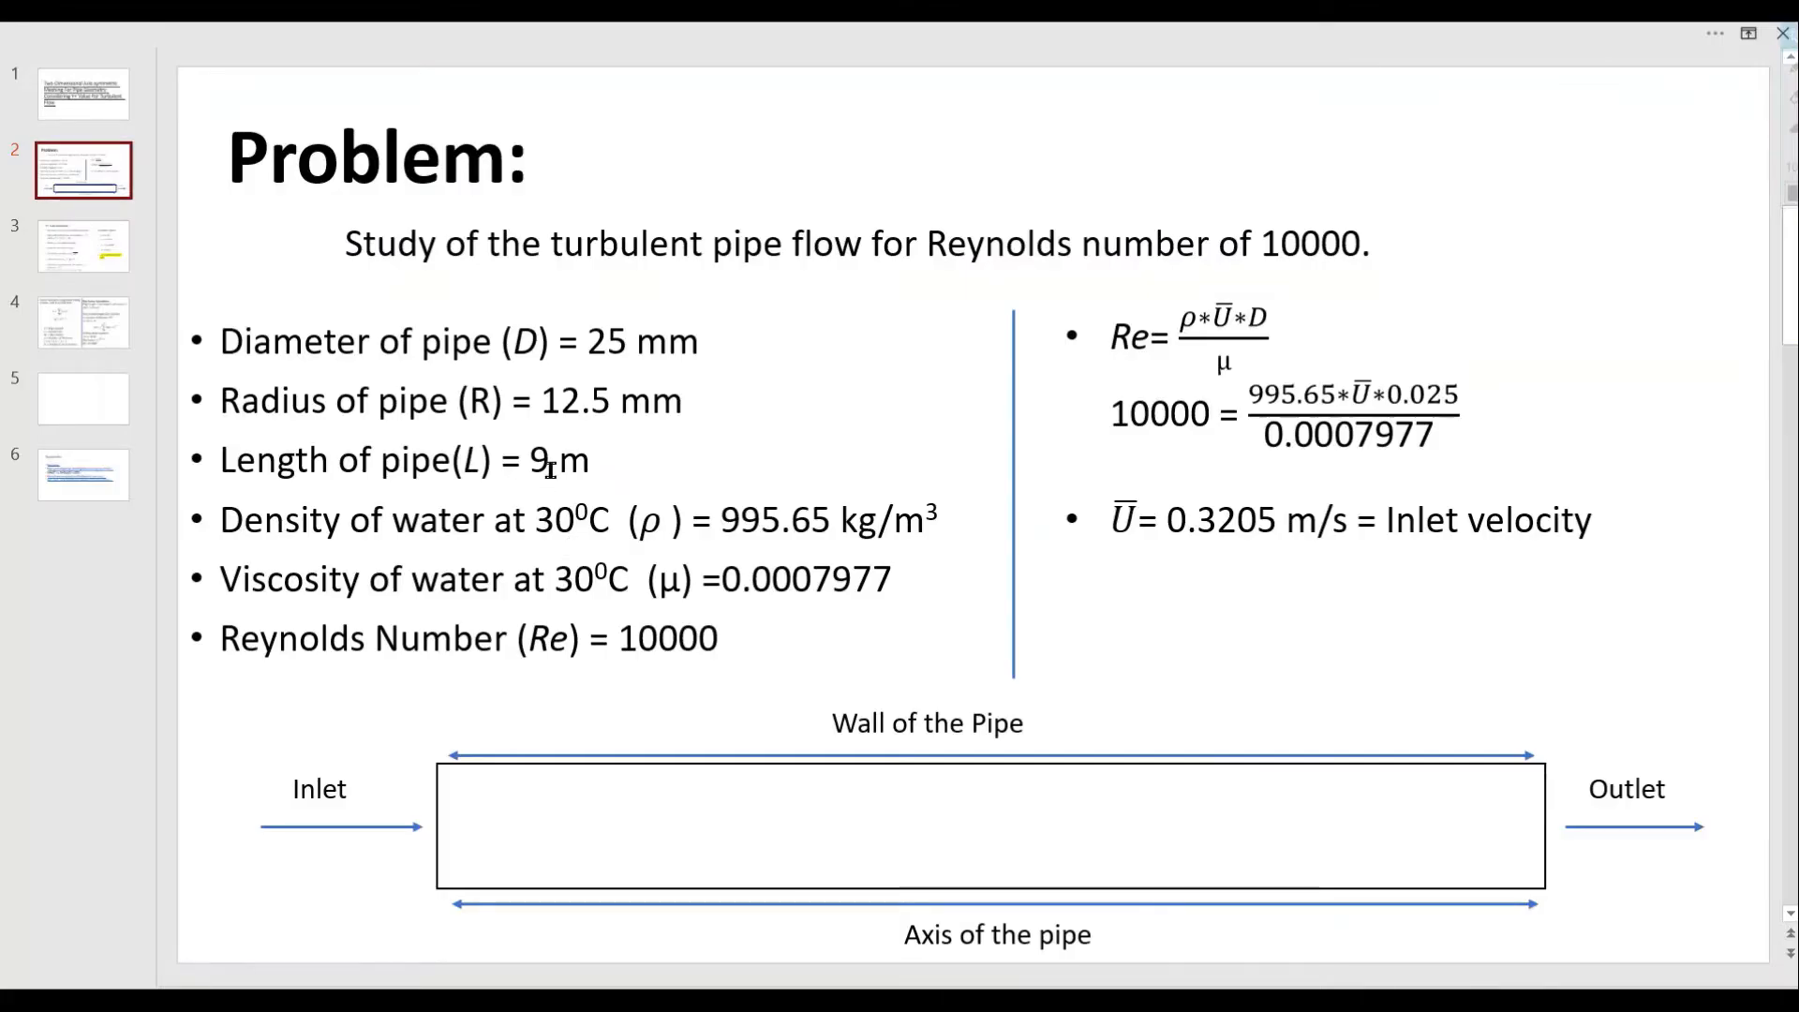
pyautogui.moveTo(602, 467); pyautogui.dragTo(503, 467)
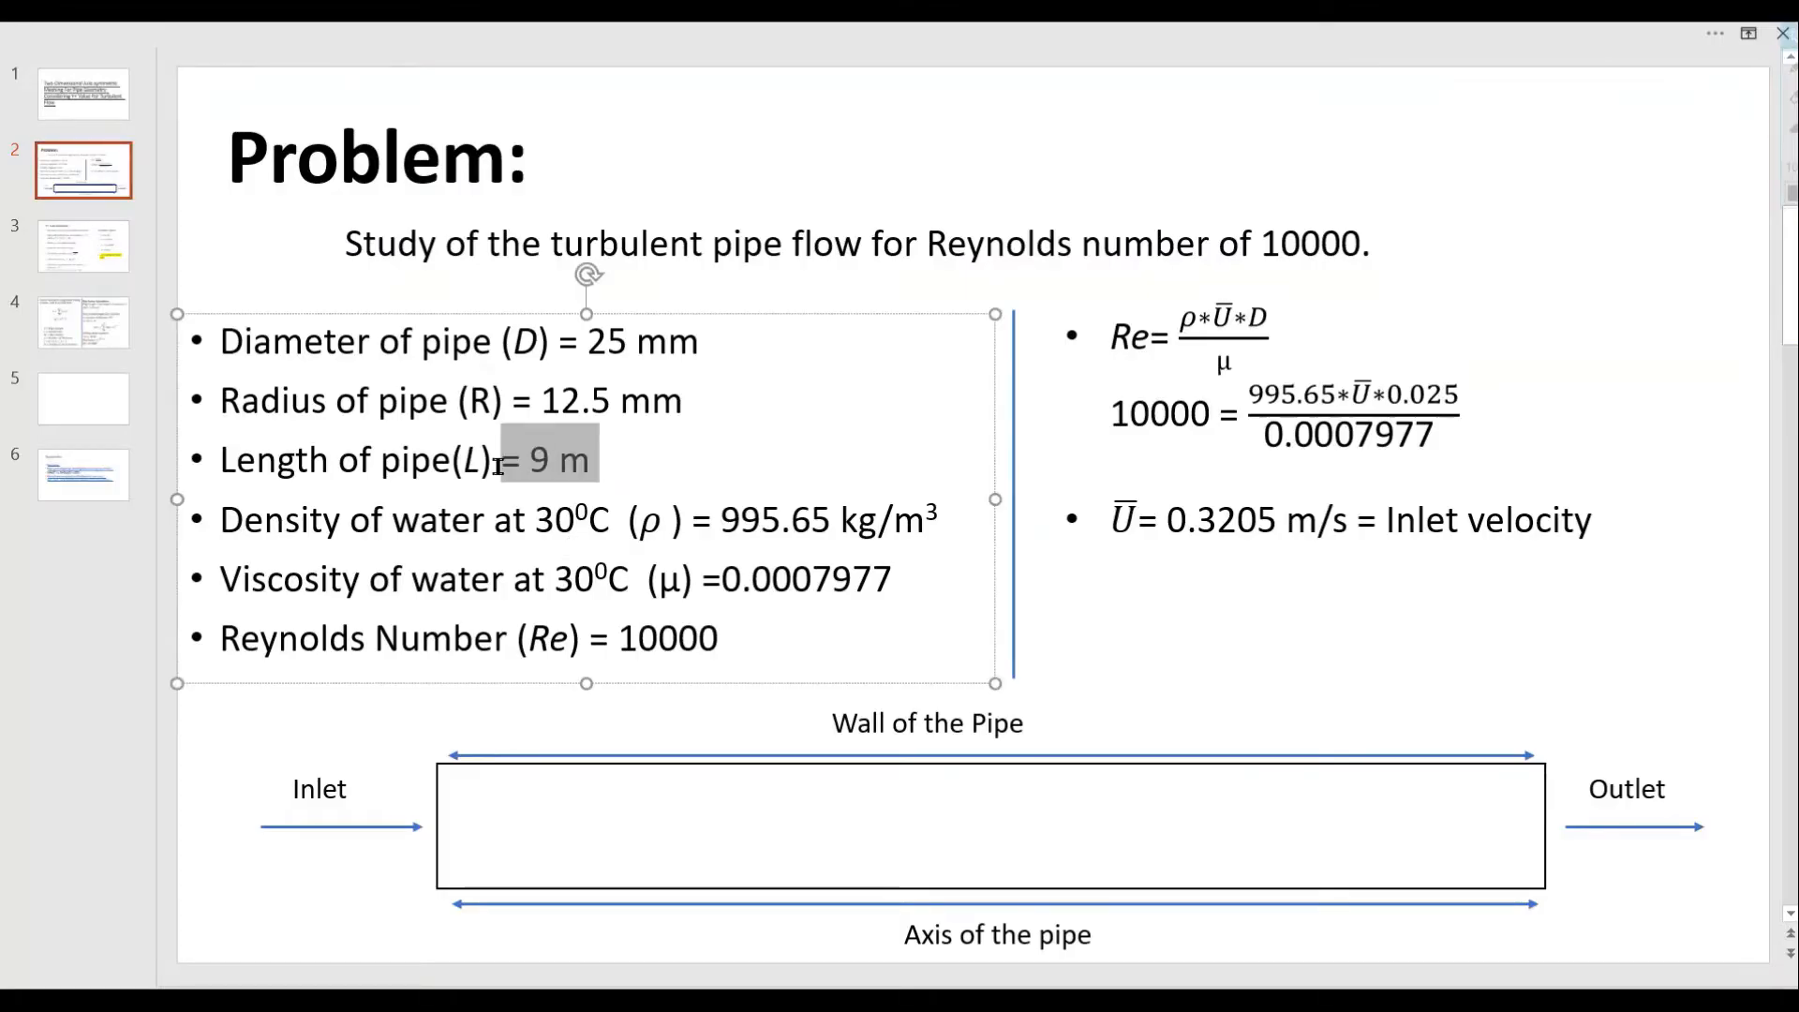
pyautogui.click(639, 467)
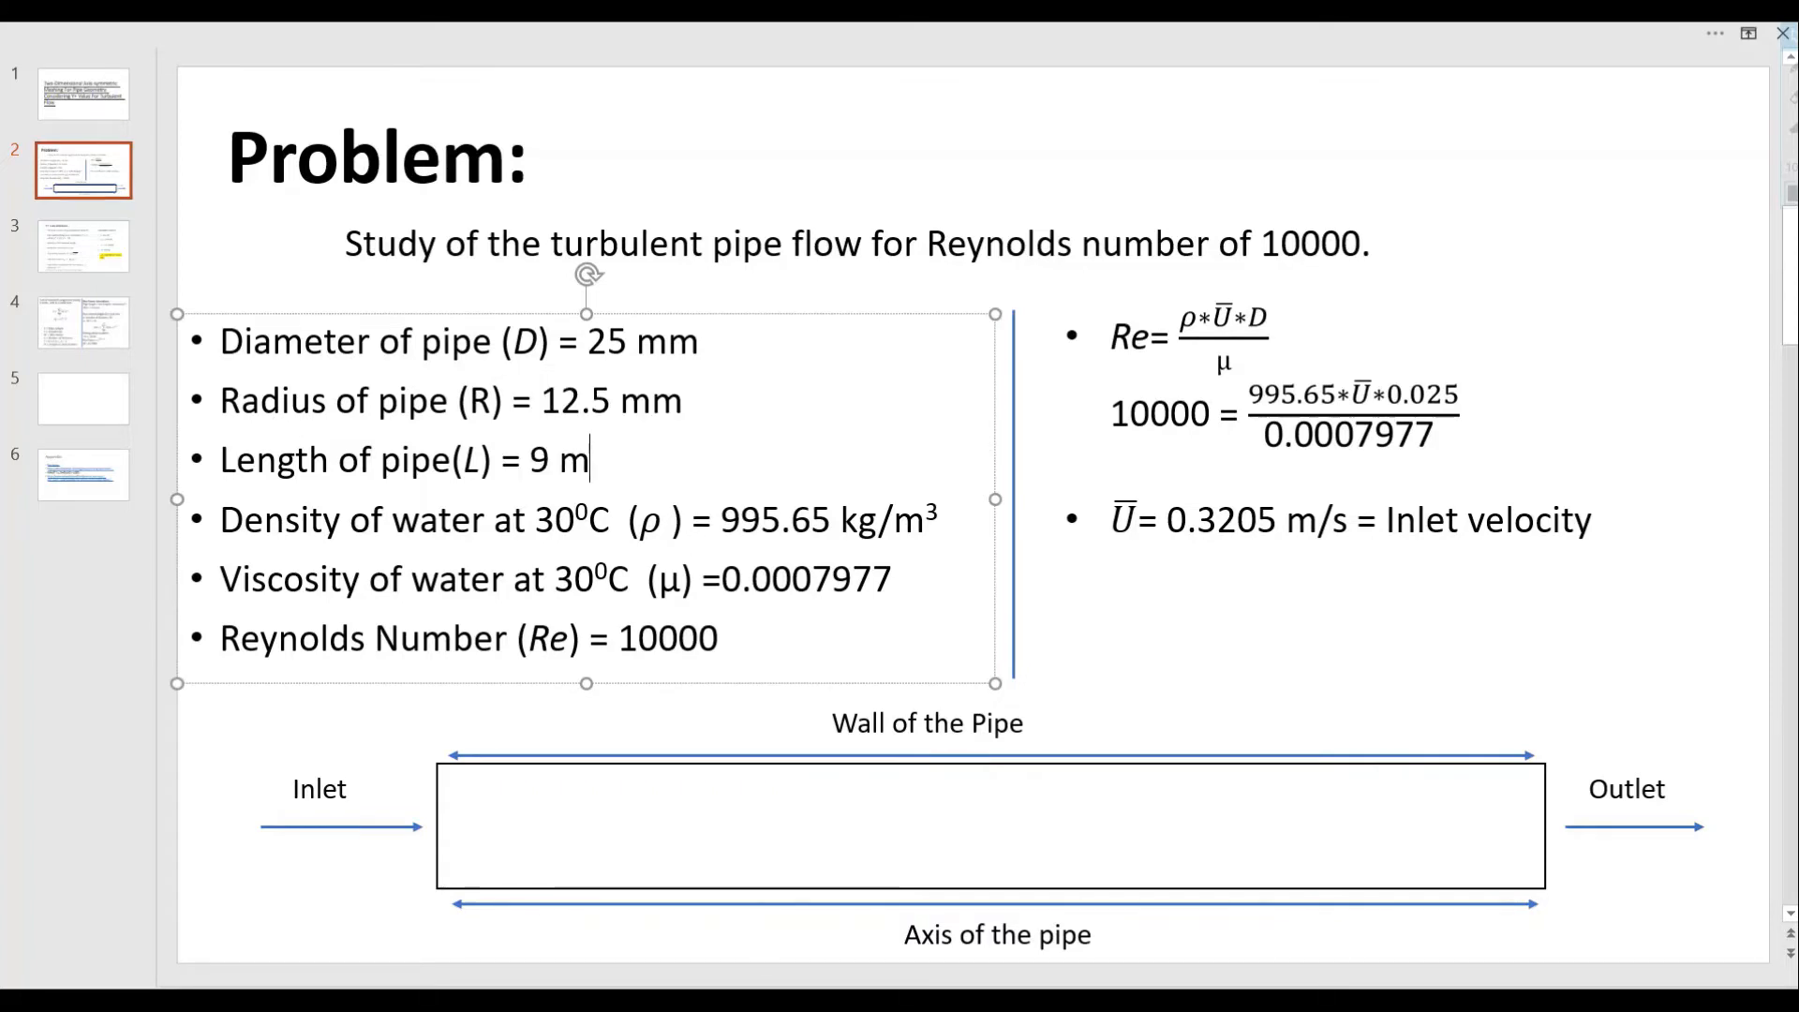
pyautogui.hotkey('alt', 'Tab')
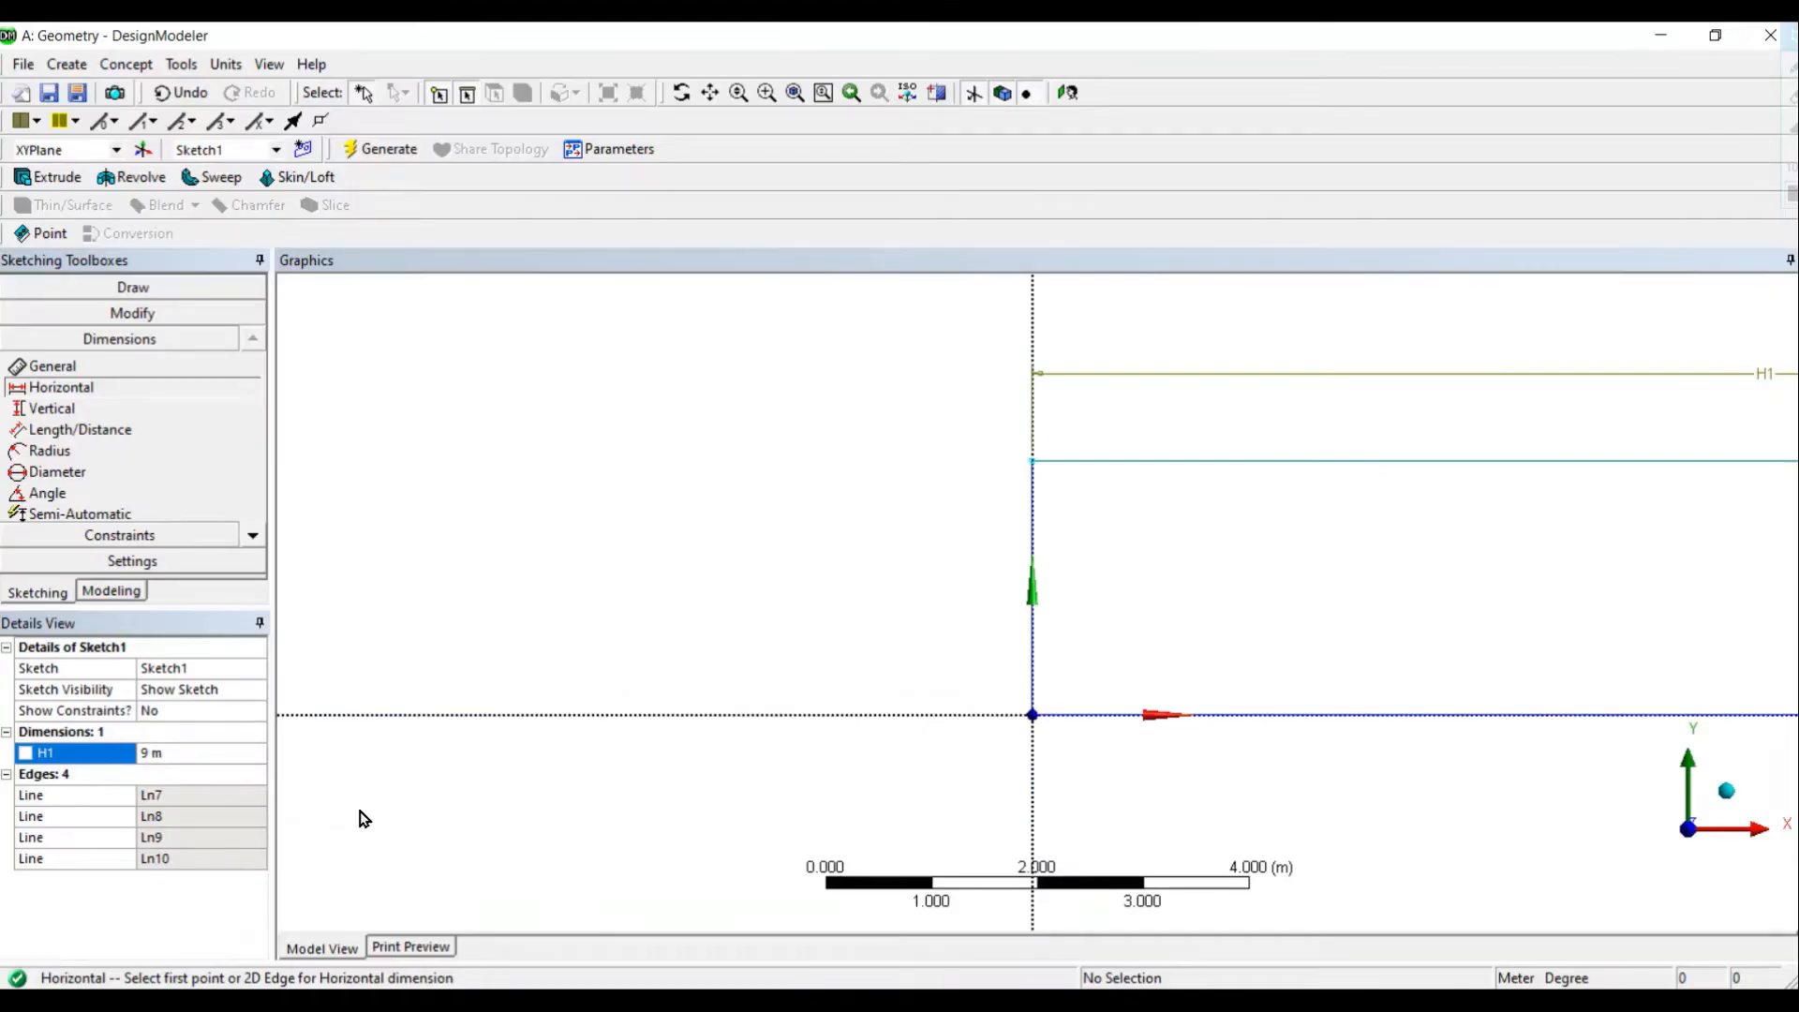
# Step: Add a vertical dimension between the rectangle's upper and lower edges, placing it beside the Y axis
pyautogui.click(665, 639)
pyautogui.scroll(-3, 666, 639)
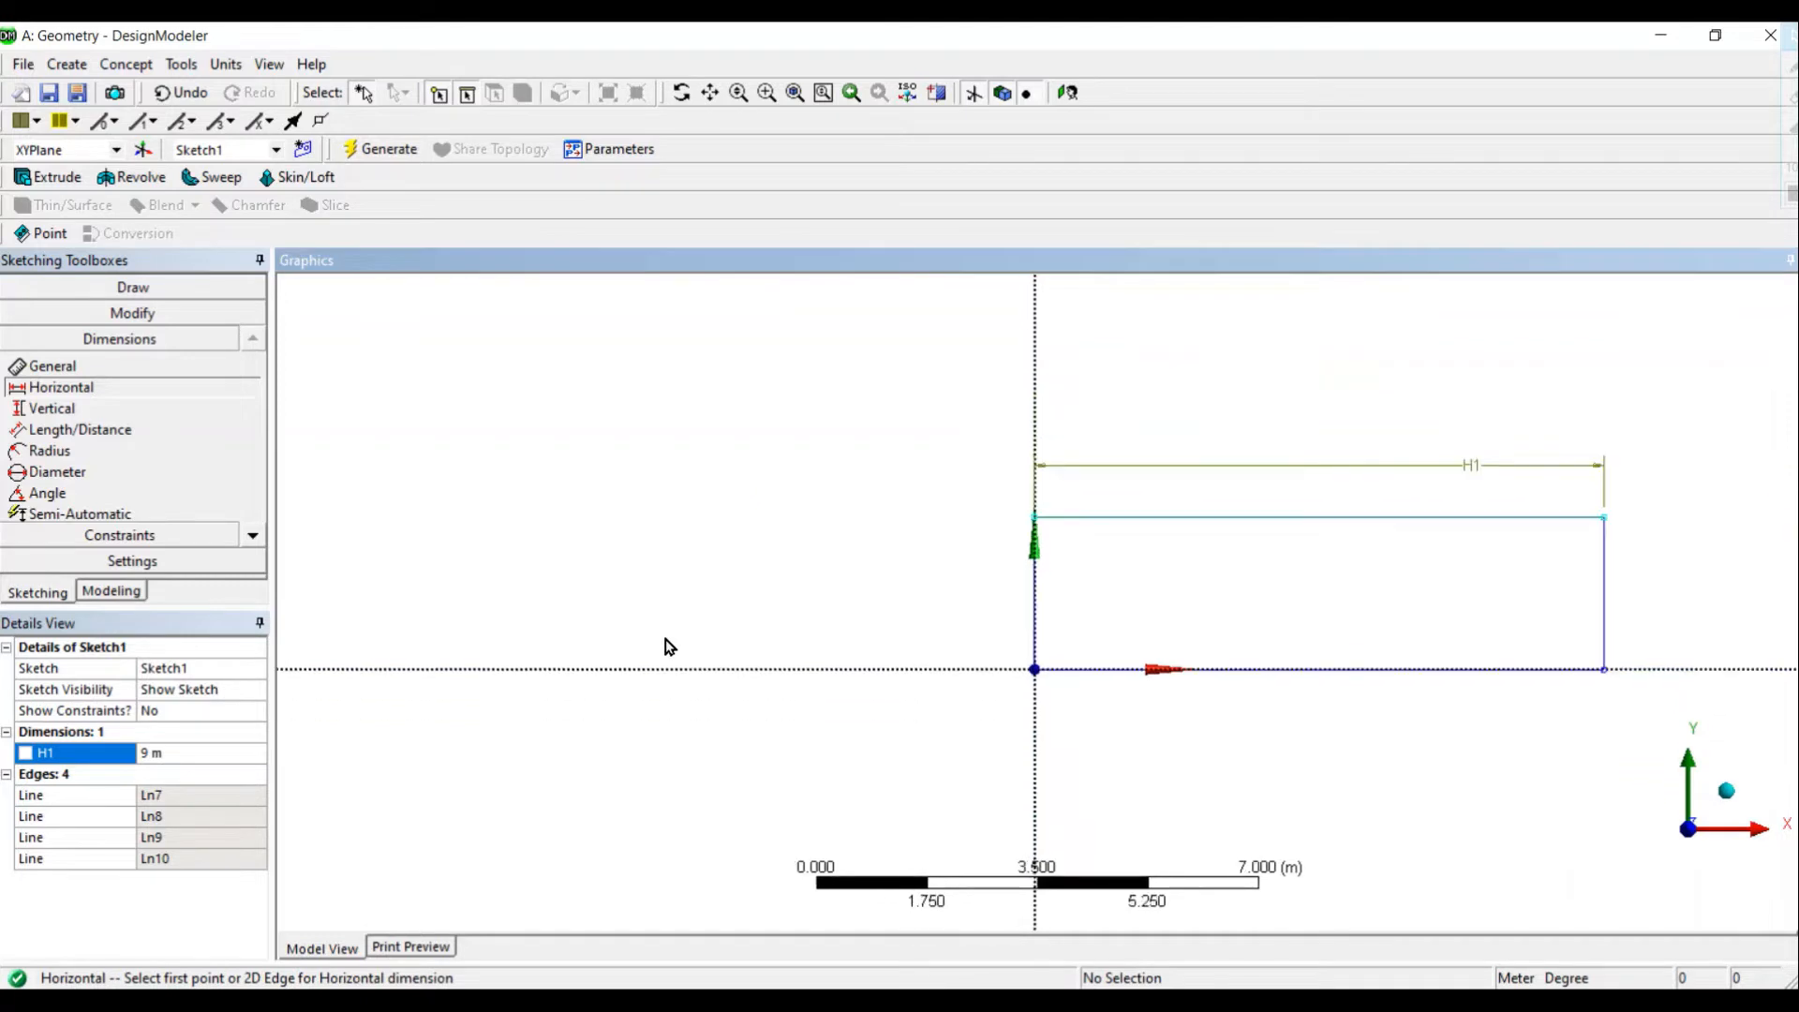
pyautogui.scroll(1, 670, 647)
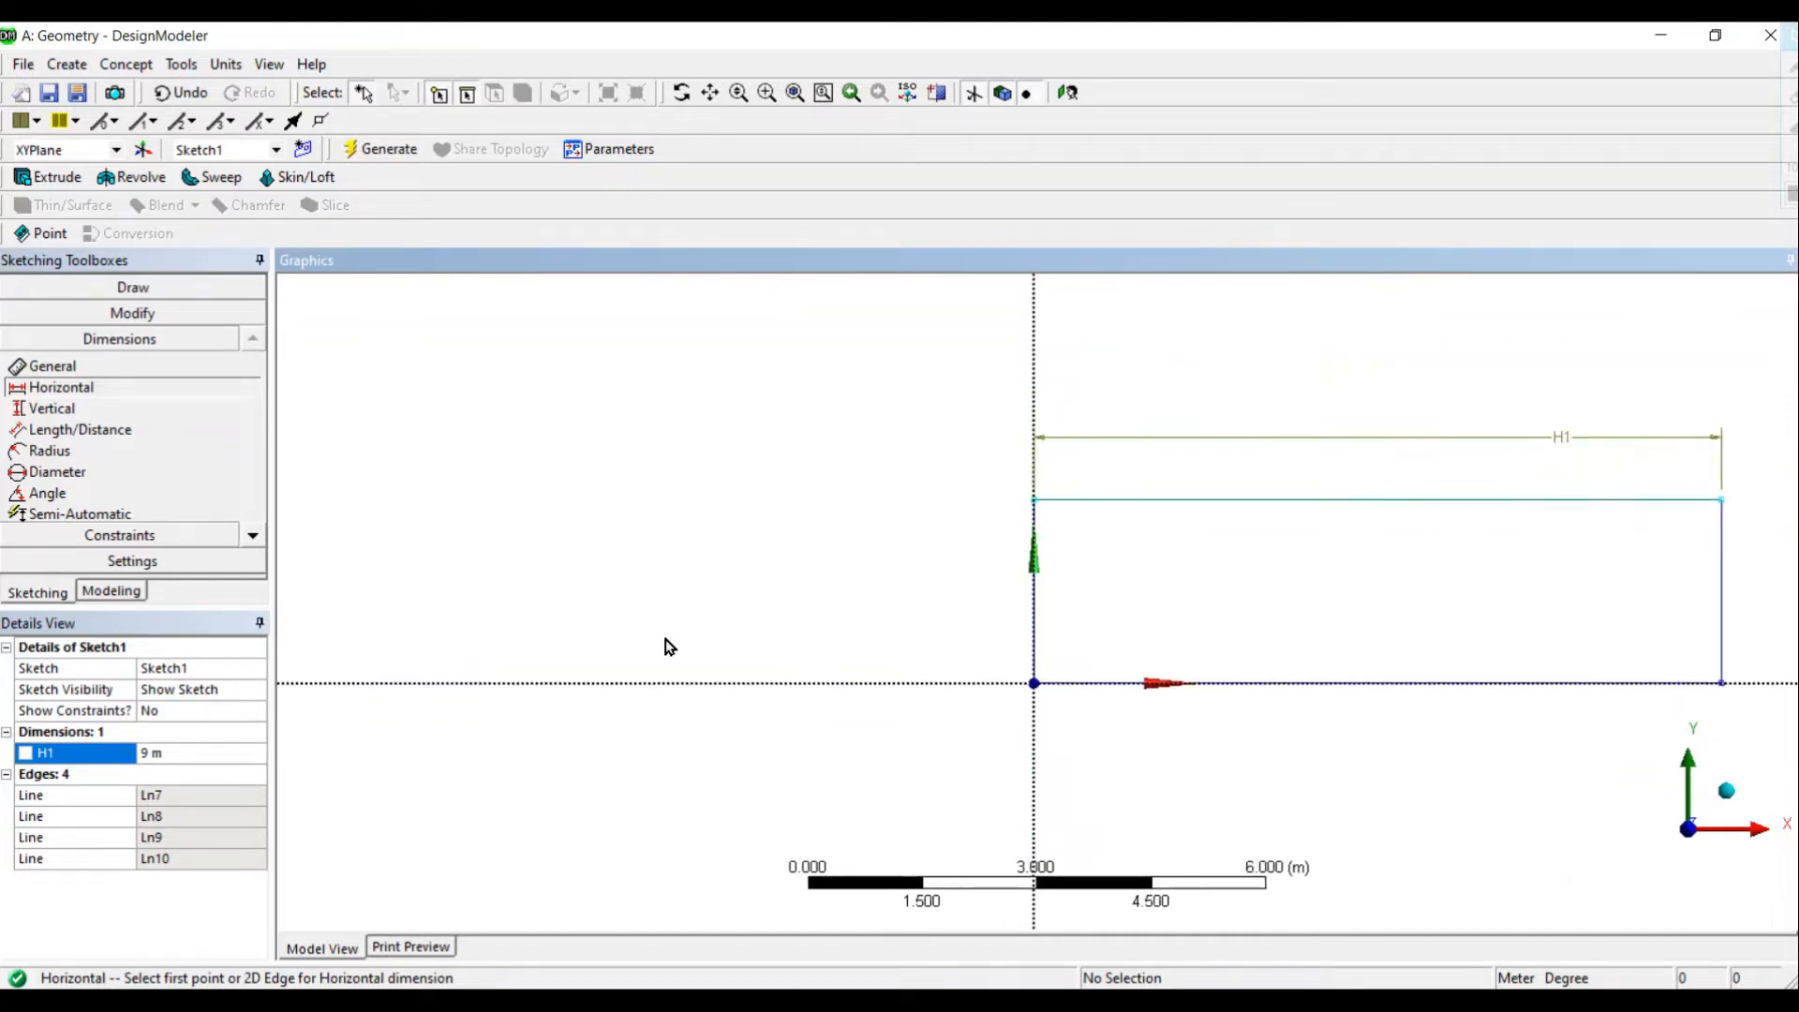
pyautogui.click(112, 412)
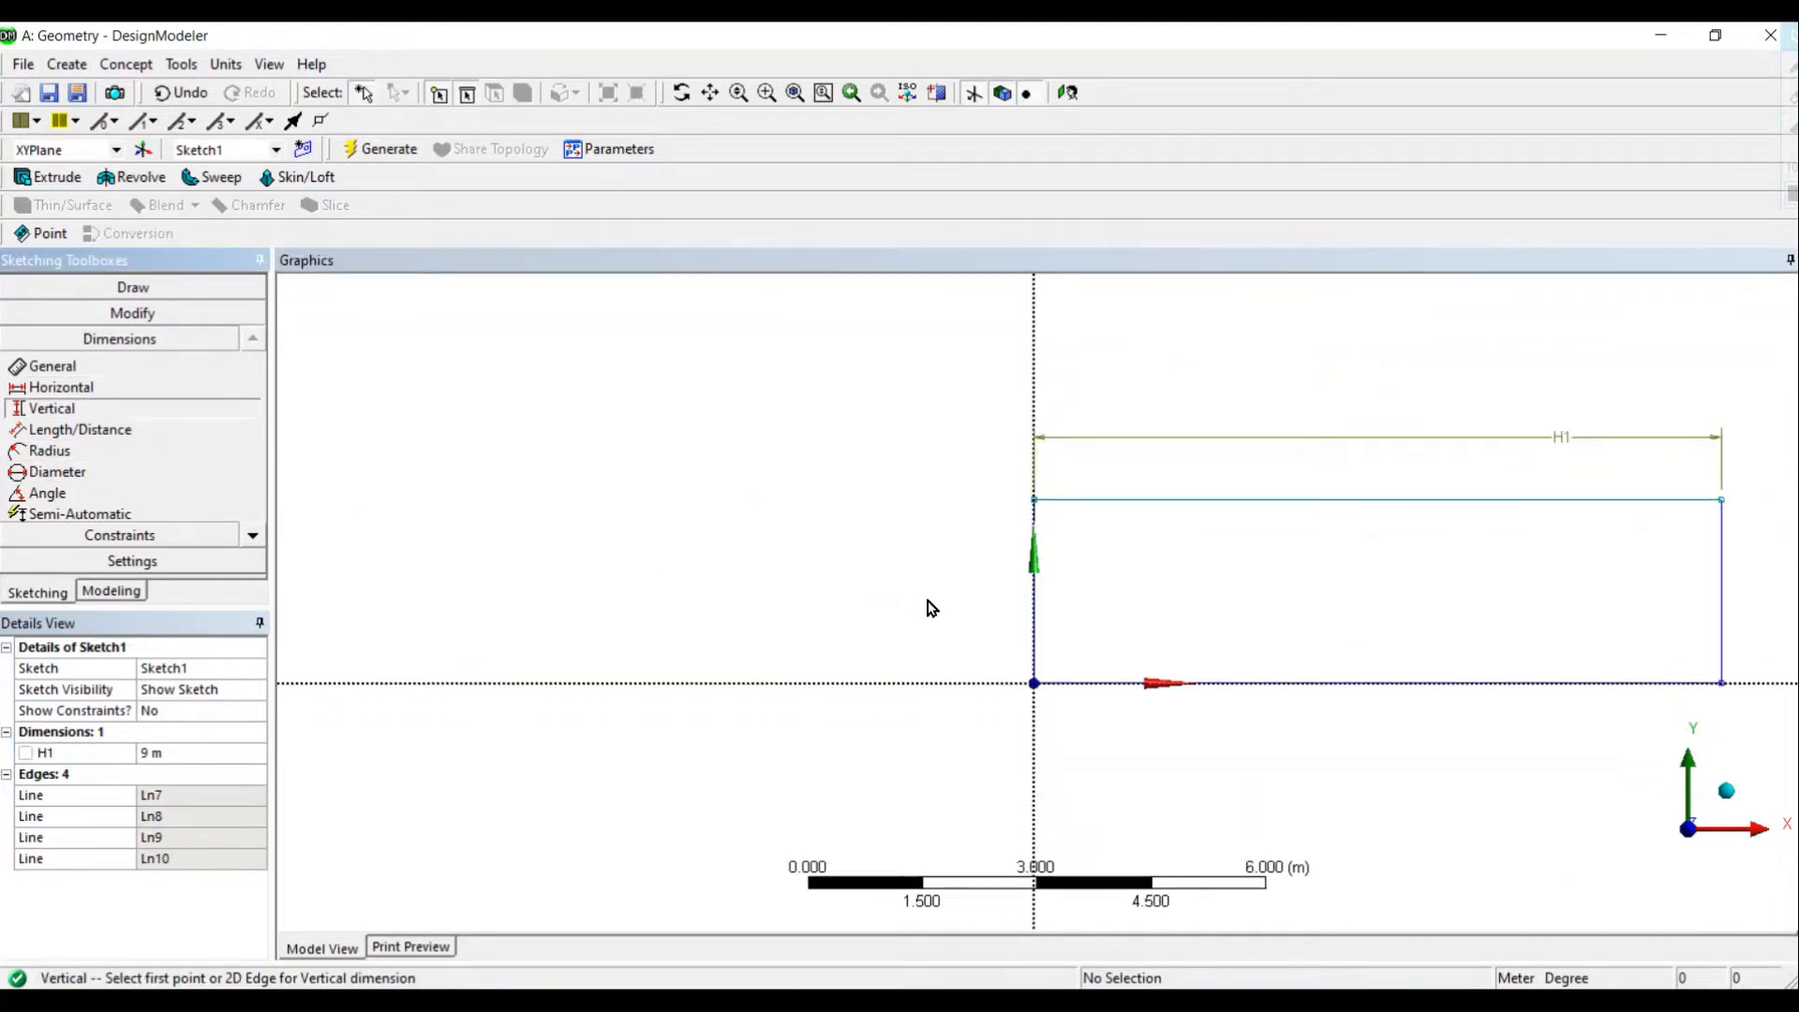
pyautogui.click(1164, 504)
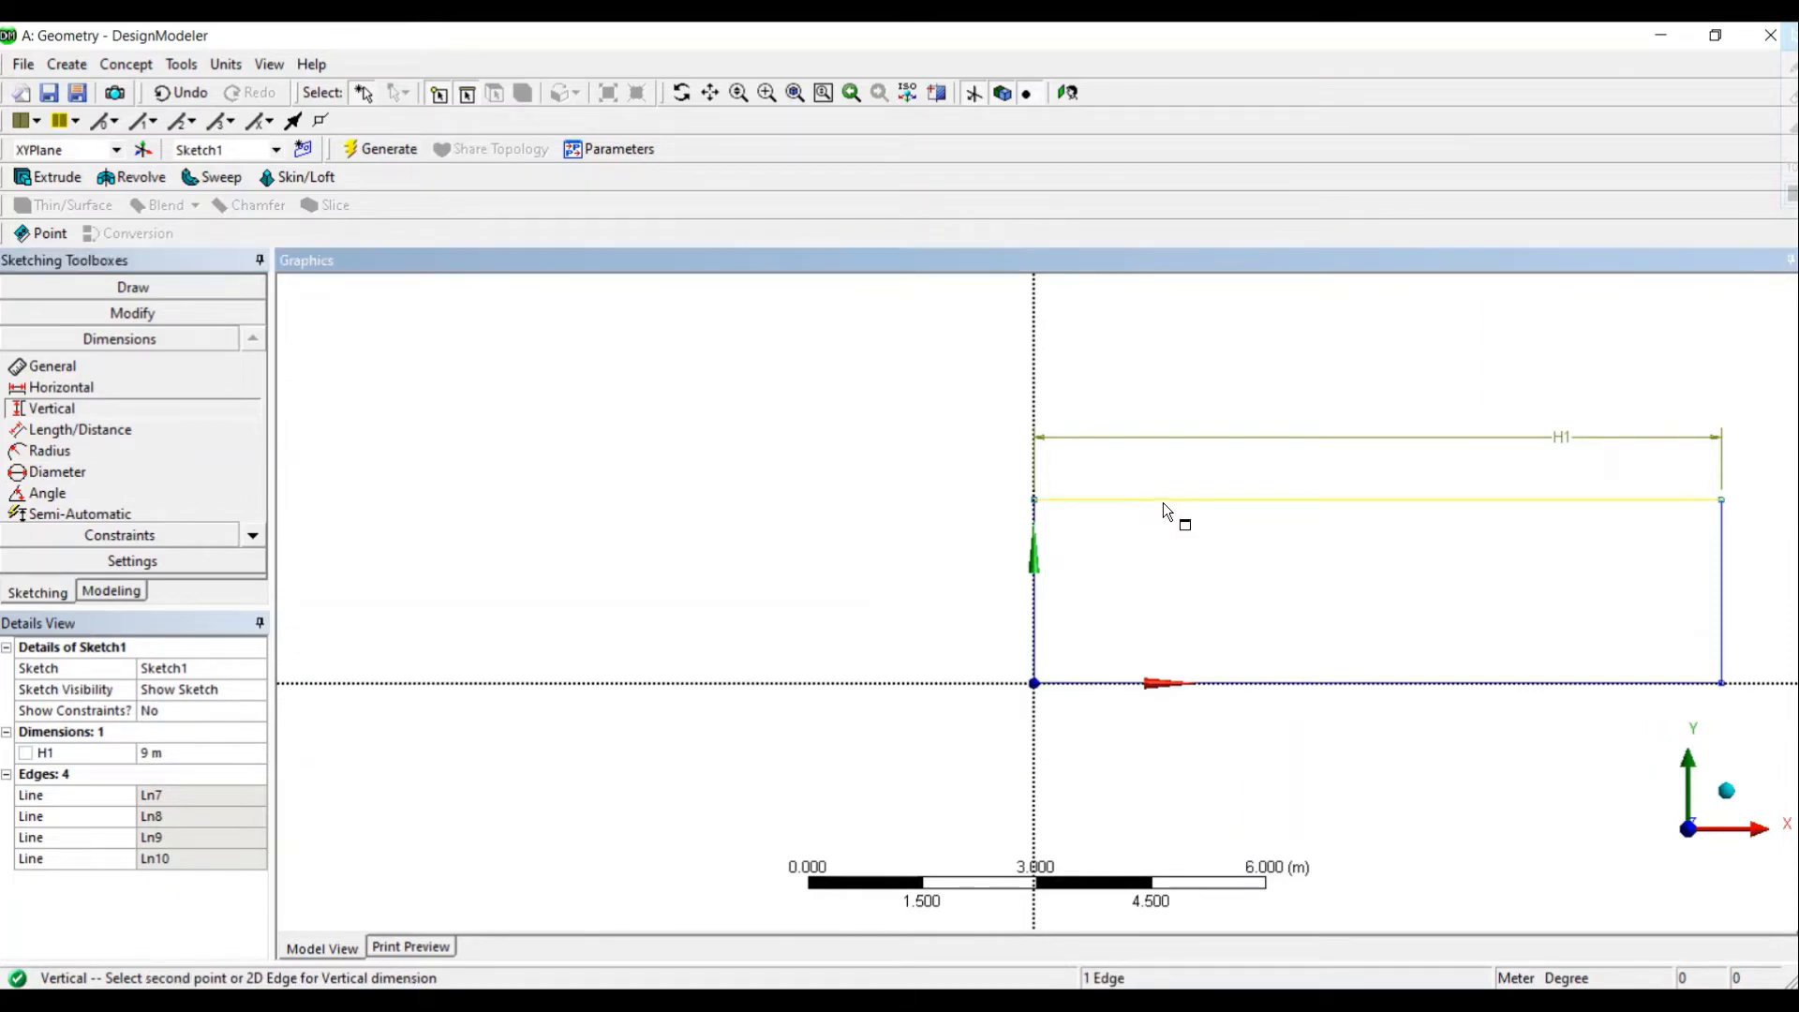
pyautogui.click(1237, 680)
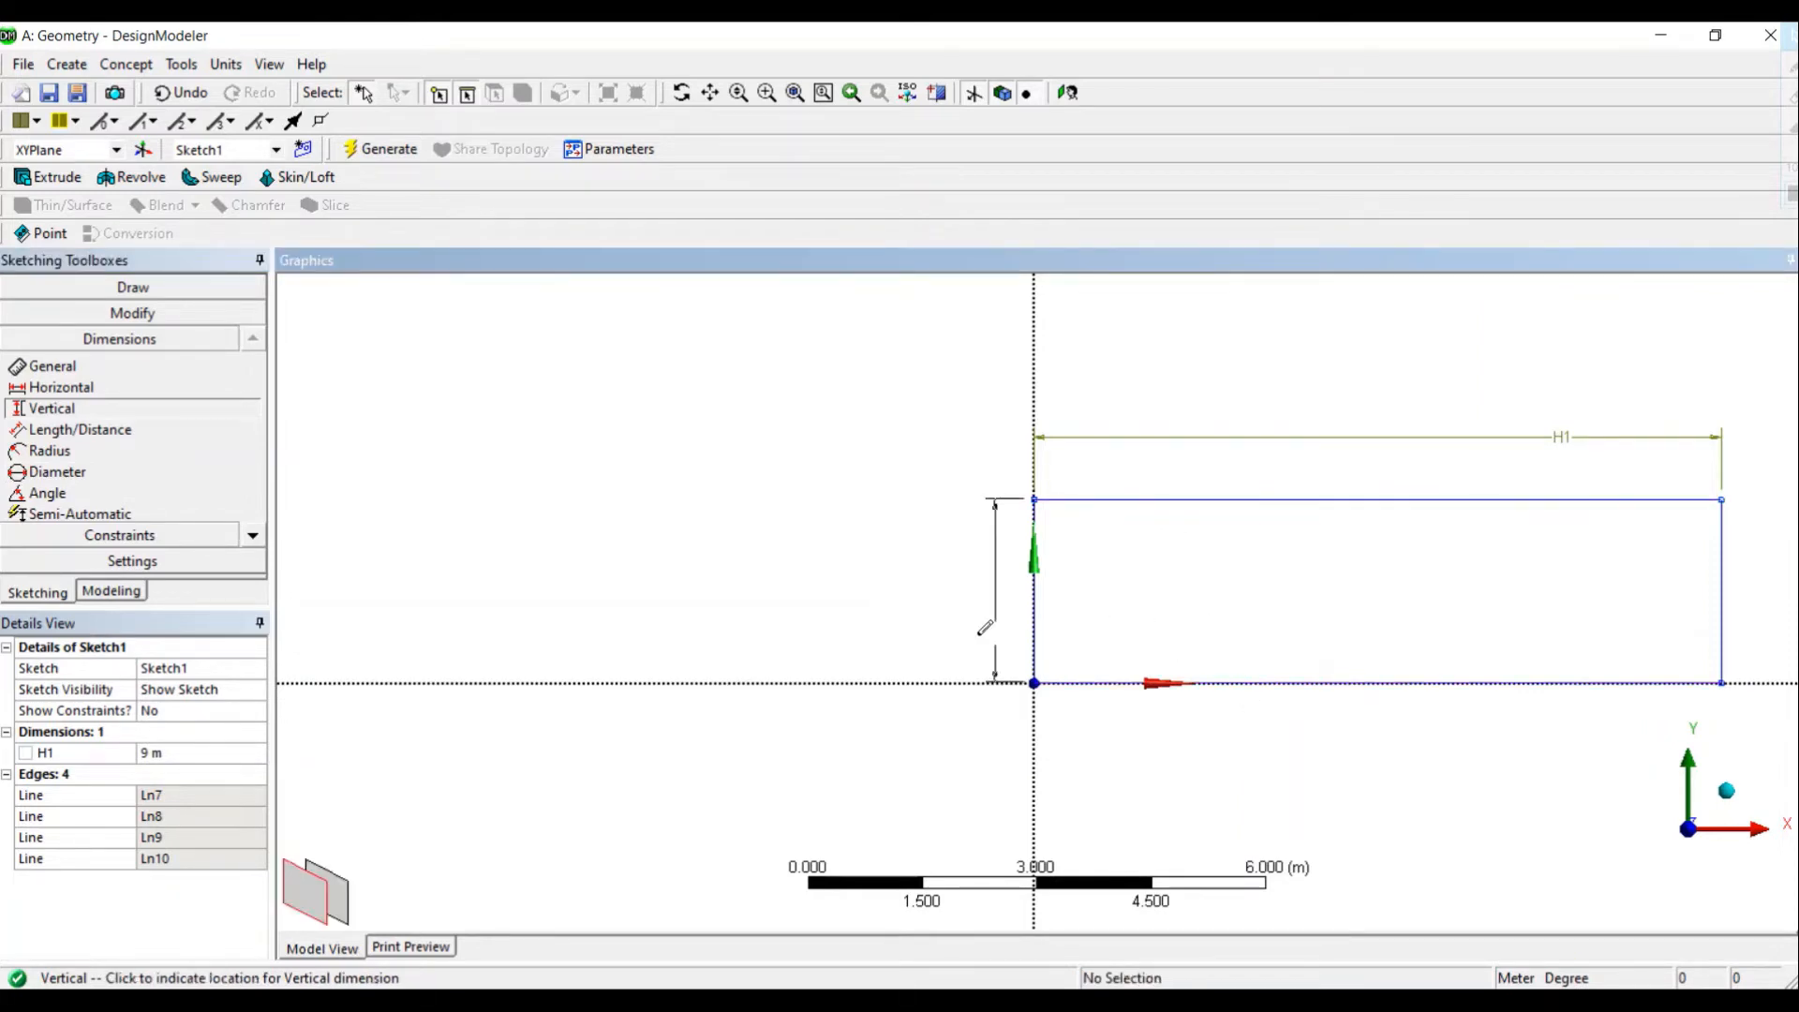
pyautogui.click(931, 641)
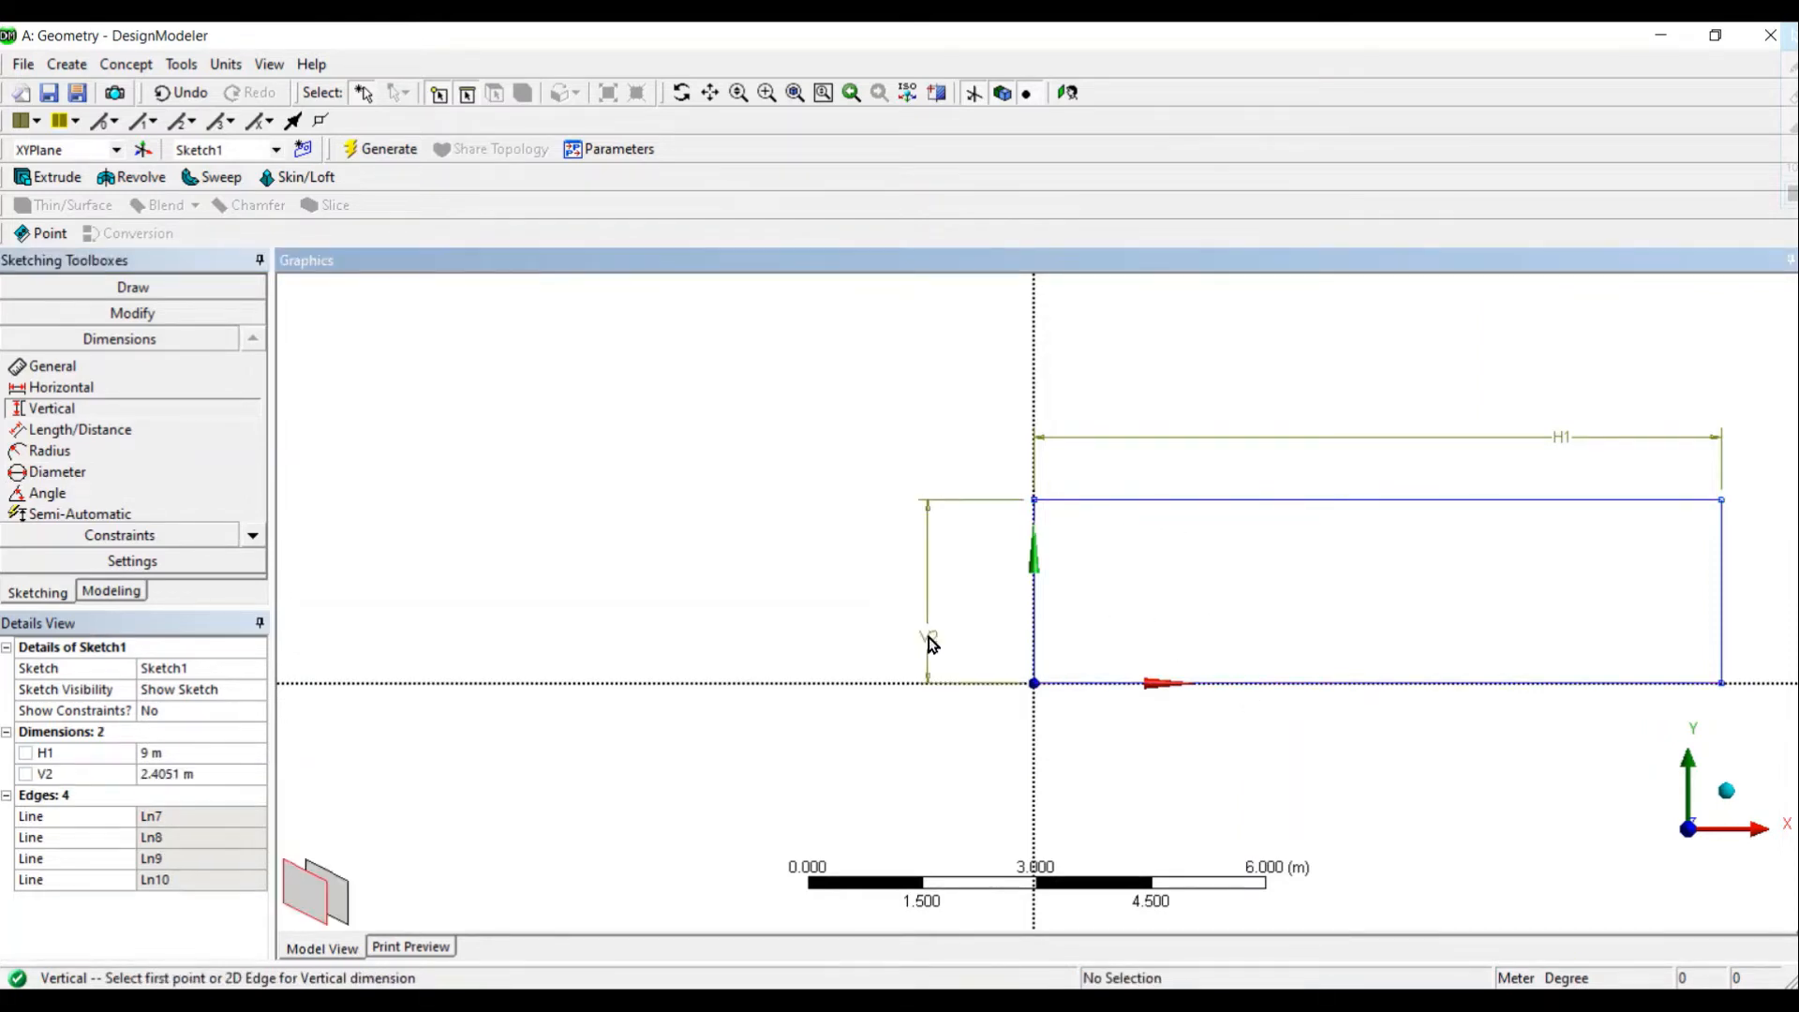
# Step: Check the pipe radius on the presentation's Problem slide and set the rectangle's vertical dimension to 0.0125 m in DesignModeler
pyautogui.click(204, 774)
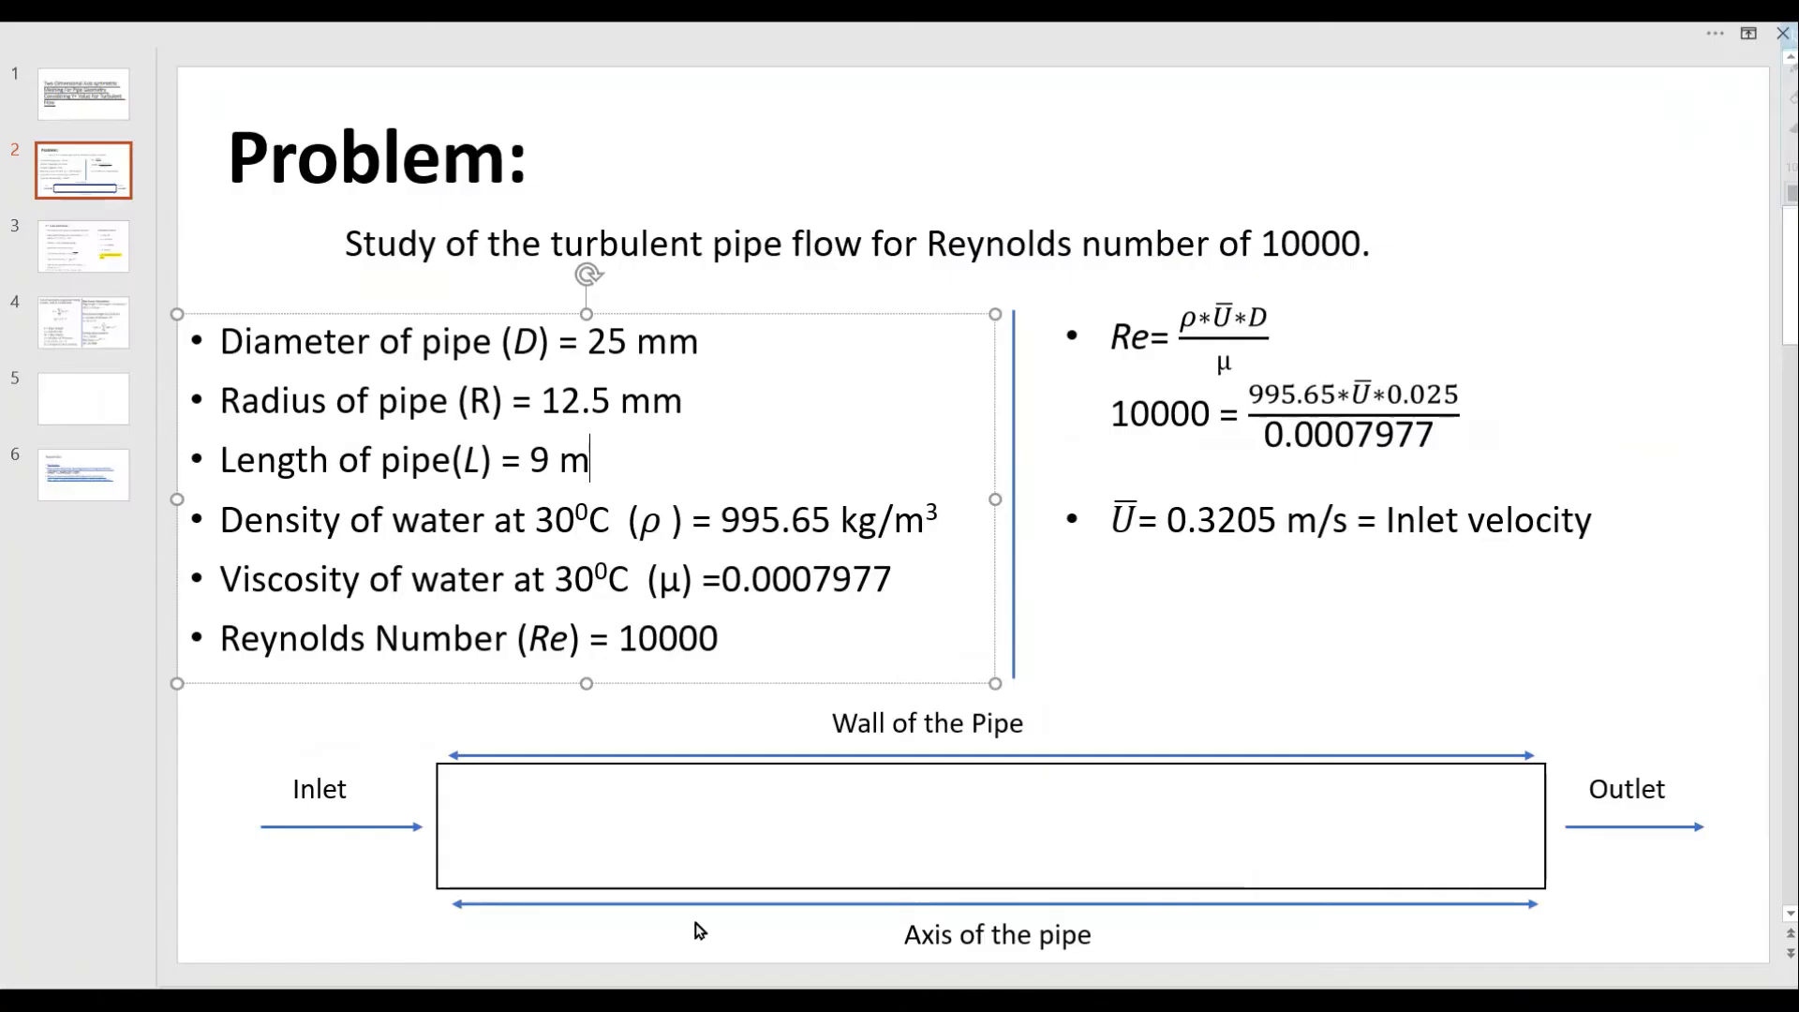
pyautogui.click(704, 410)
pyautogui.moveTo(666, 401); pyautogui.dragTo(568, 403)
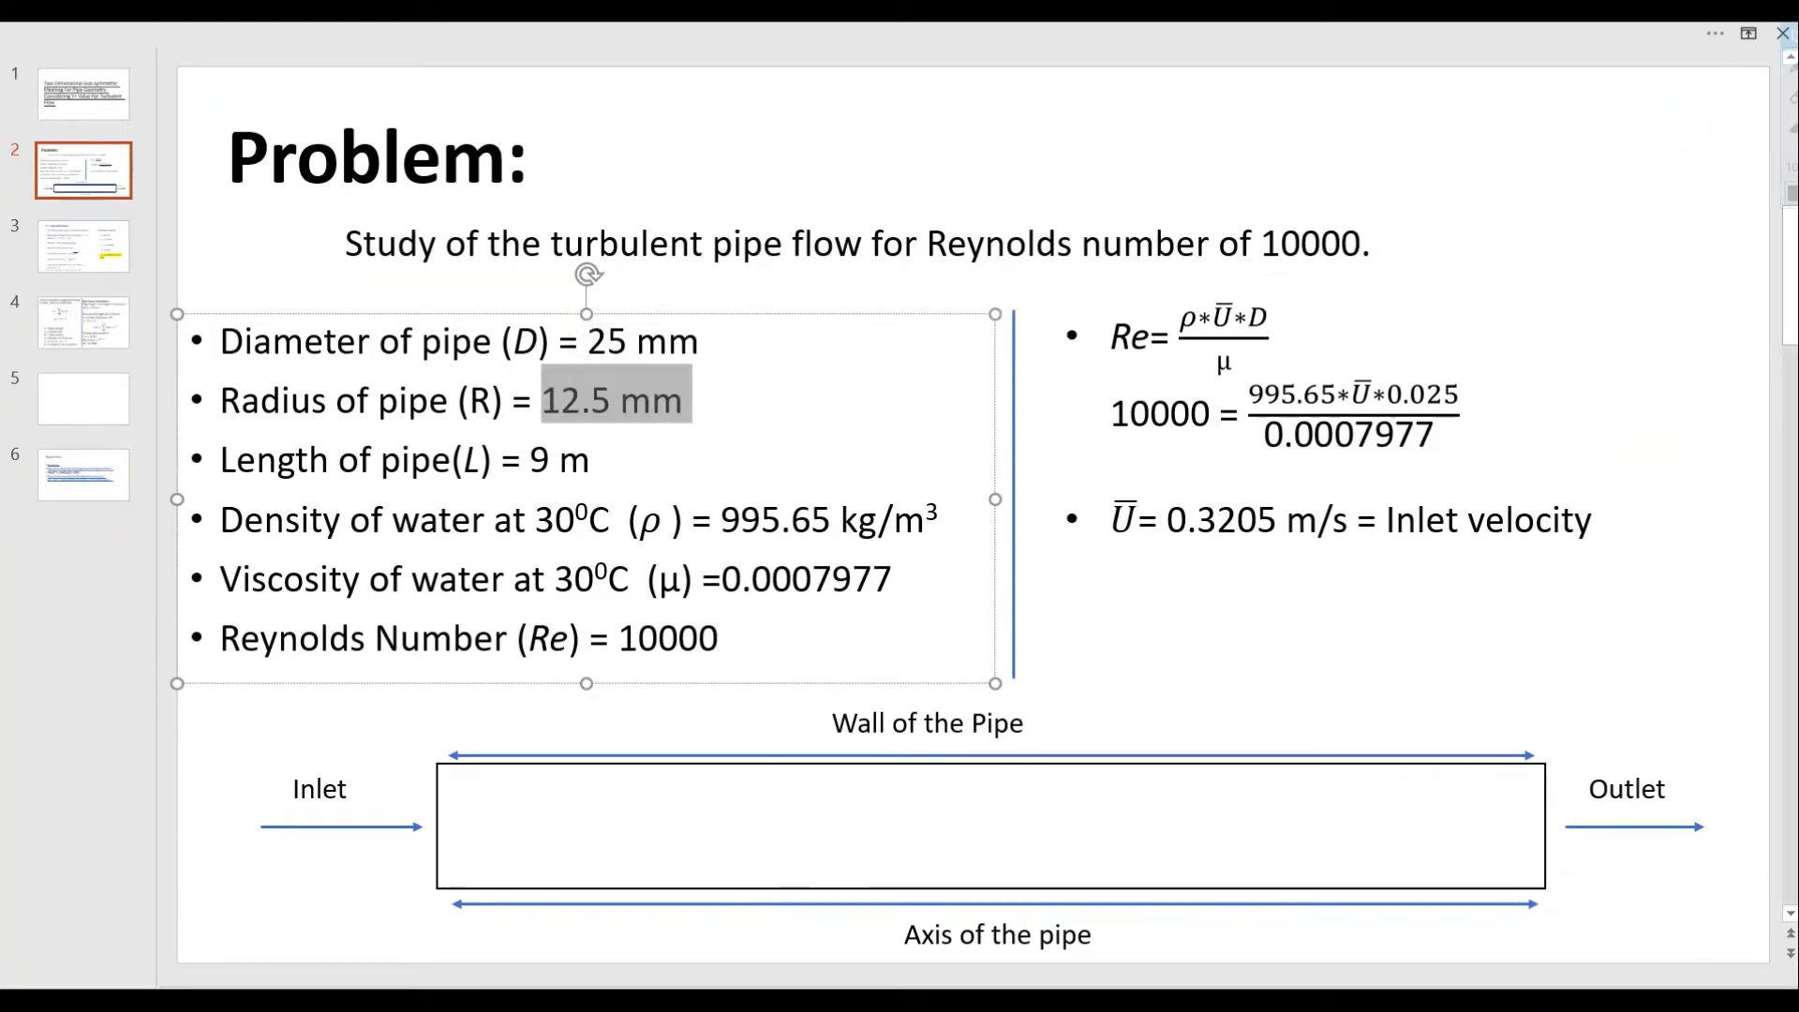
pyautogui.click(605, 873)
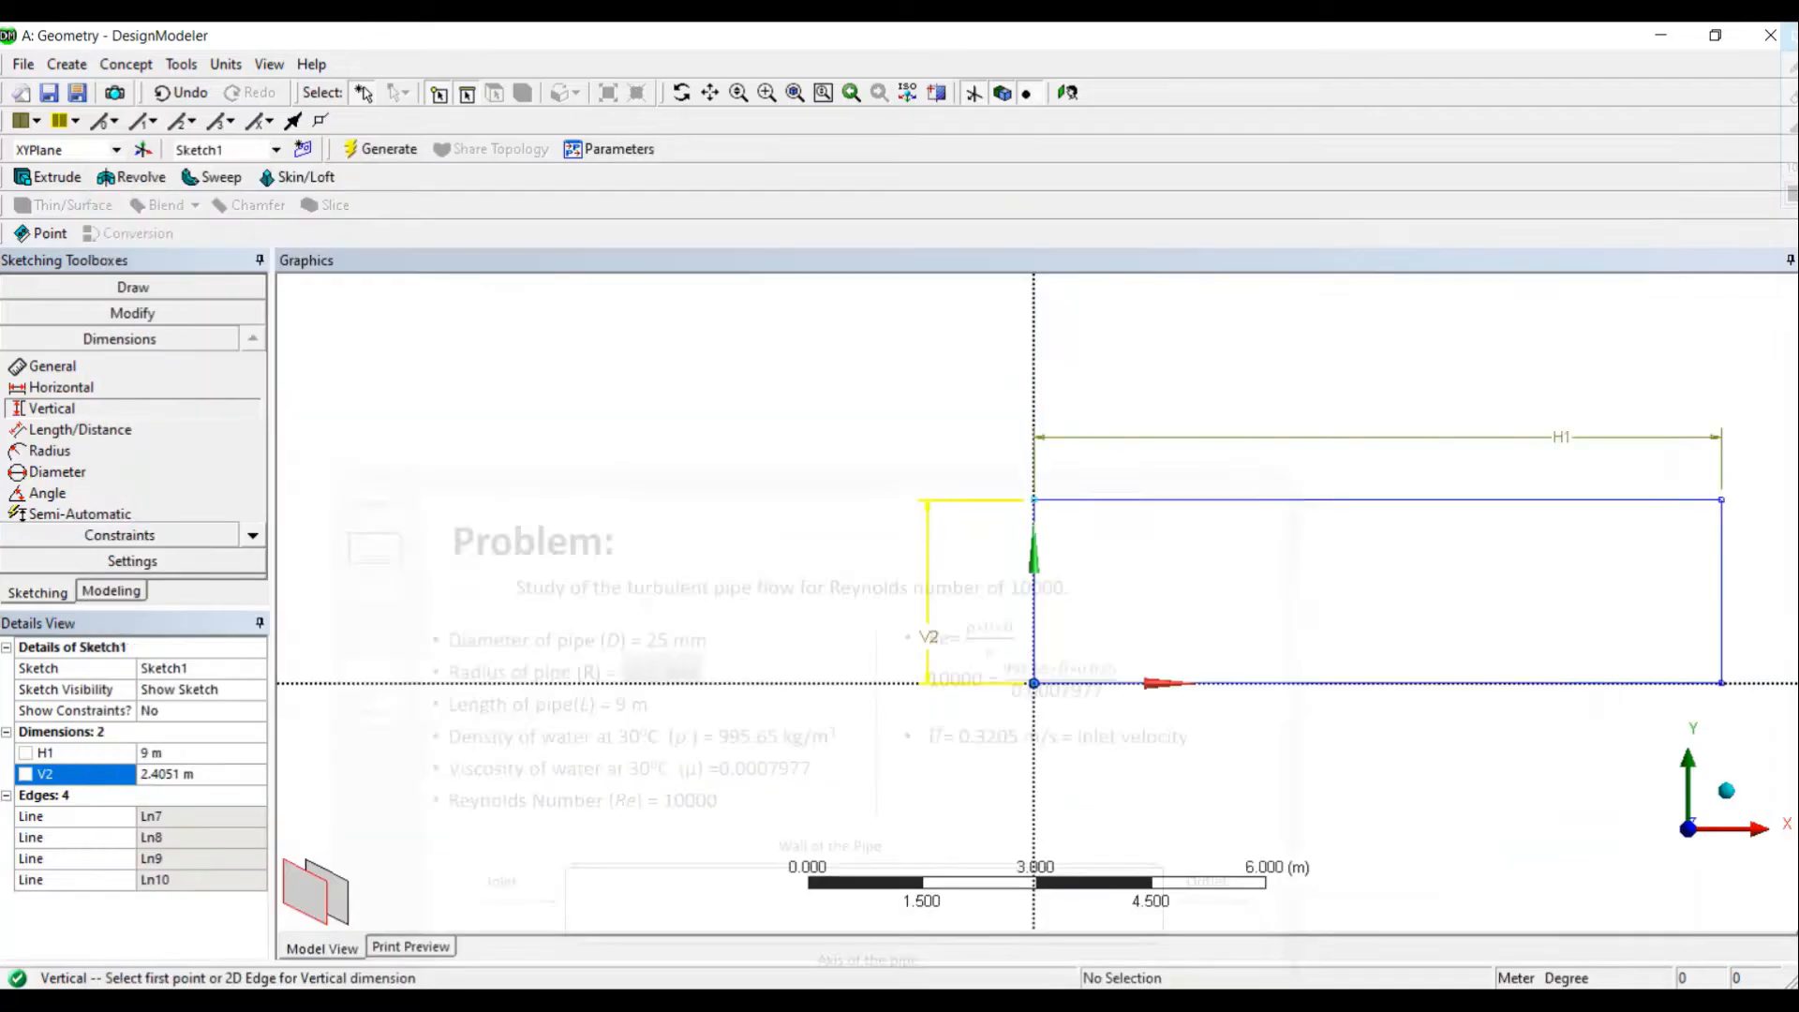
pyautogui.click(211, 773)
pyautogui.write('0.0125')
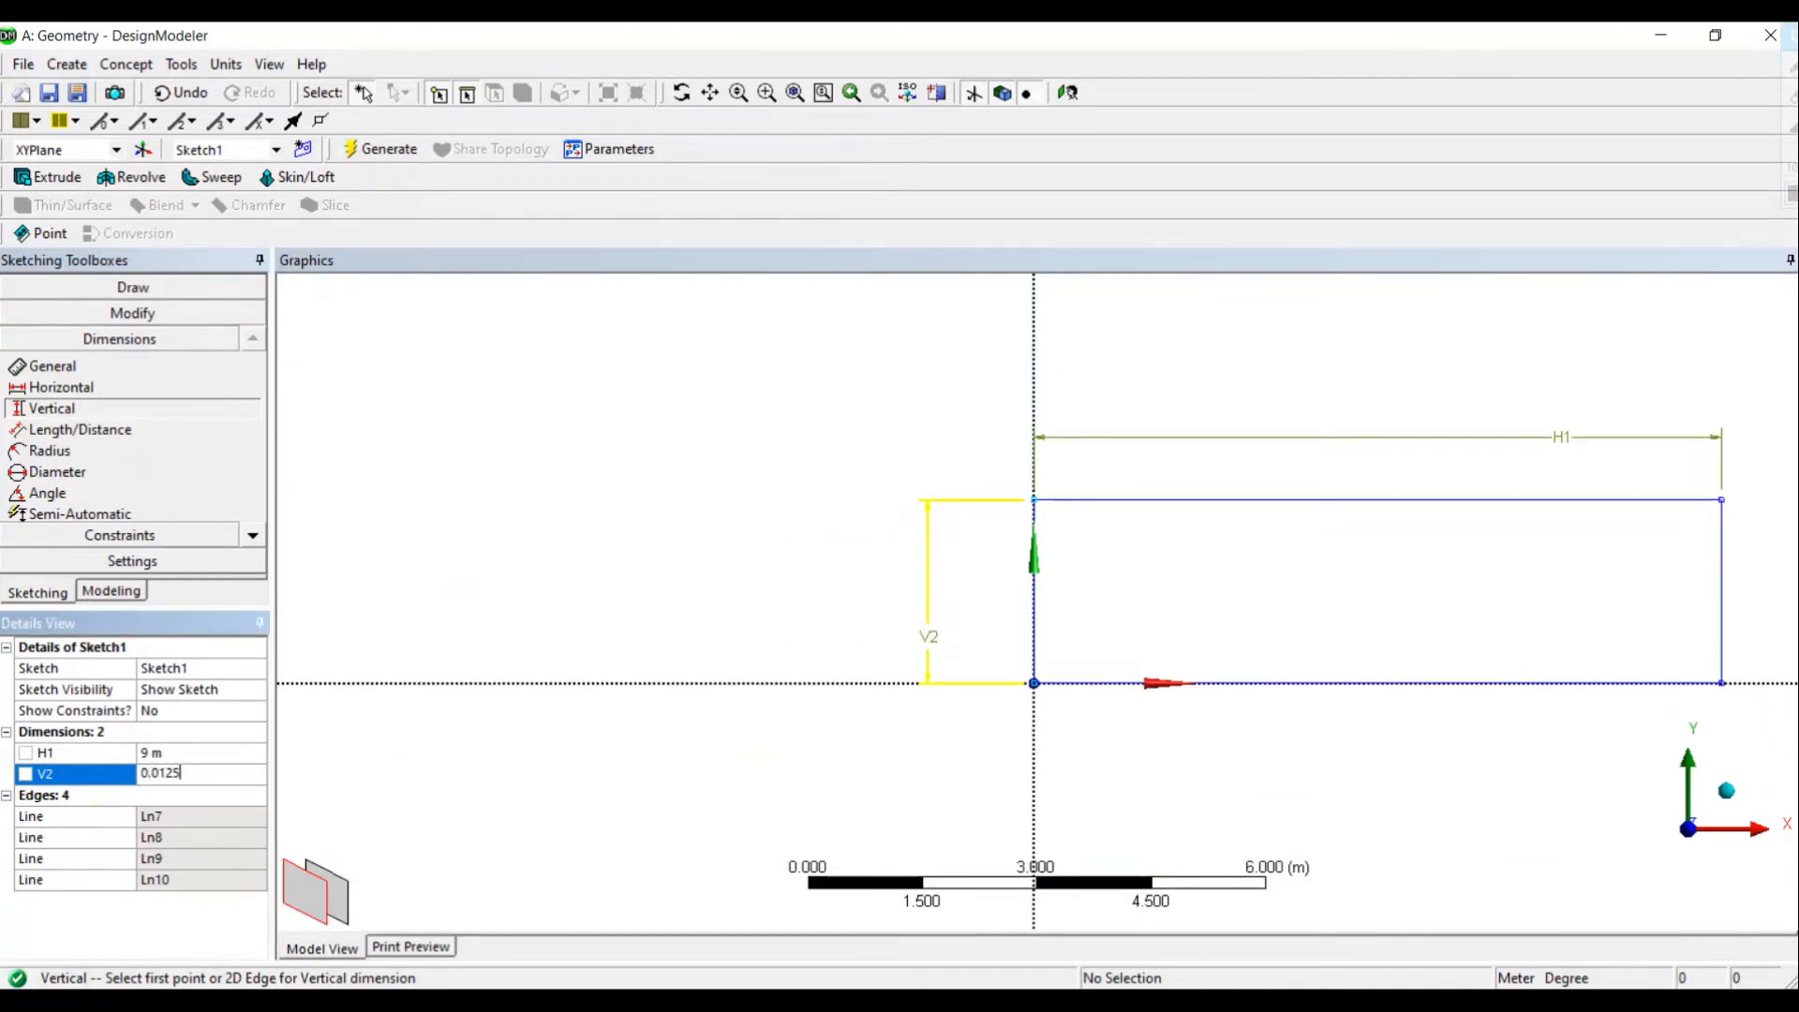
pyautogui.press('Return')
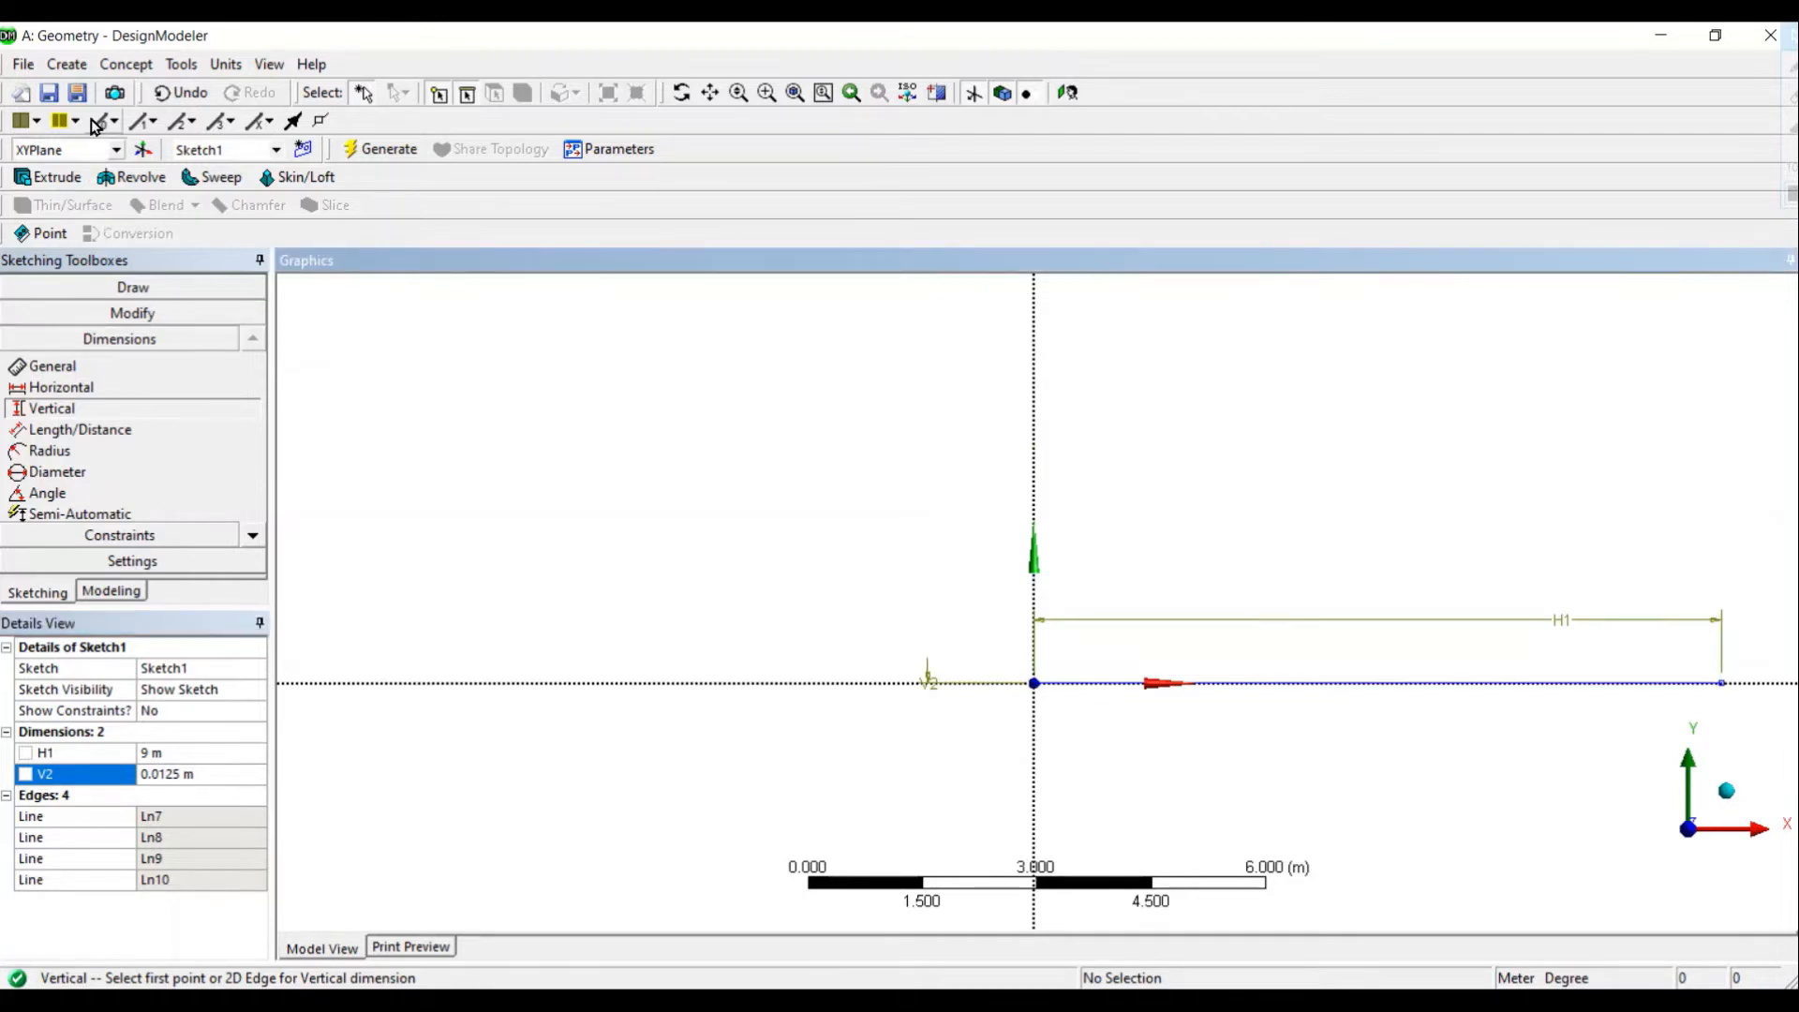
# Step: Start a surface from sketches feature and apply Sketch1 of the XYPlane as its base object
pyautogui.click(125, 64)
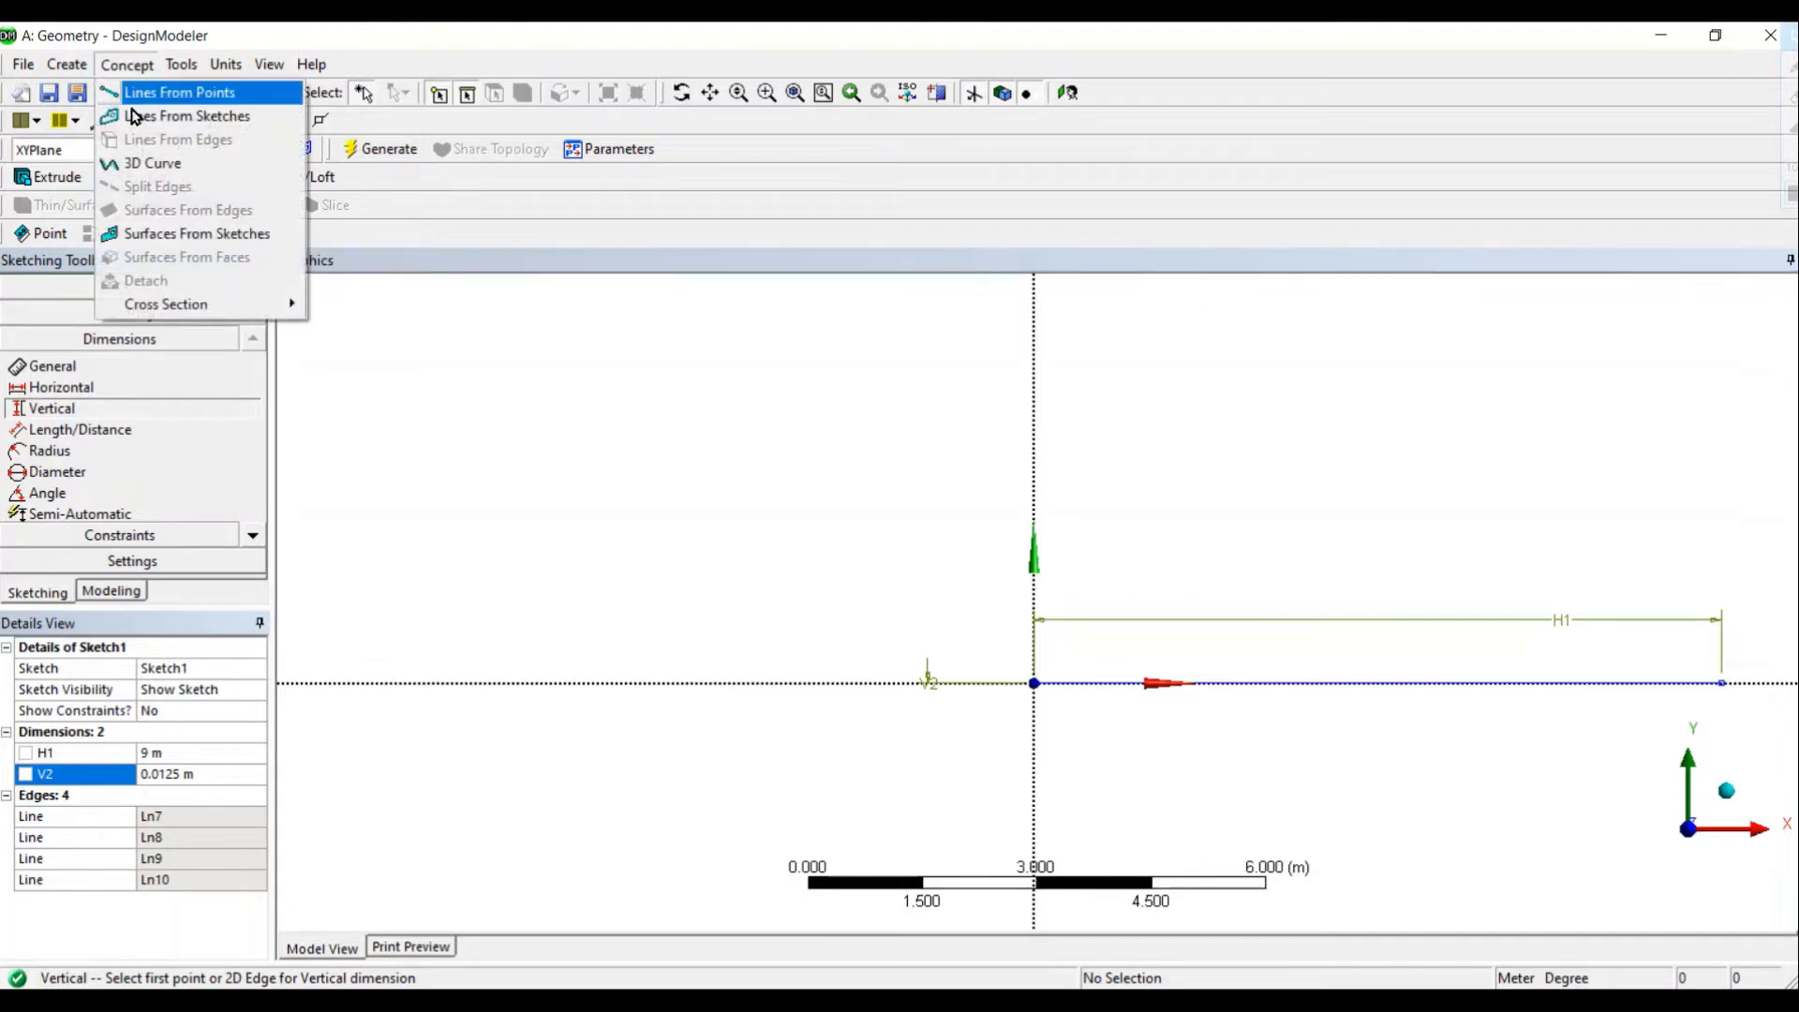
pyautogui.click(166, 241)
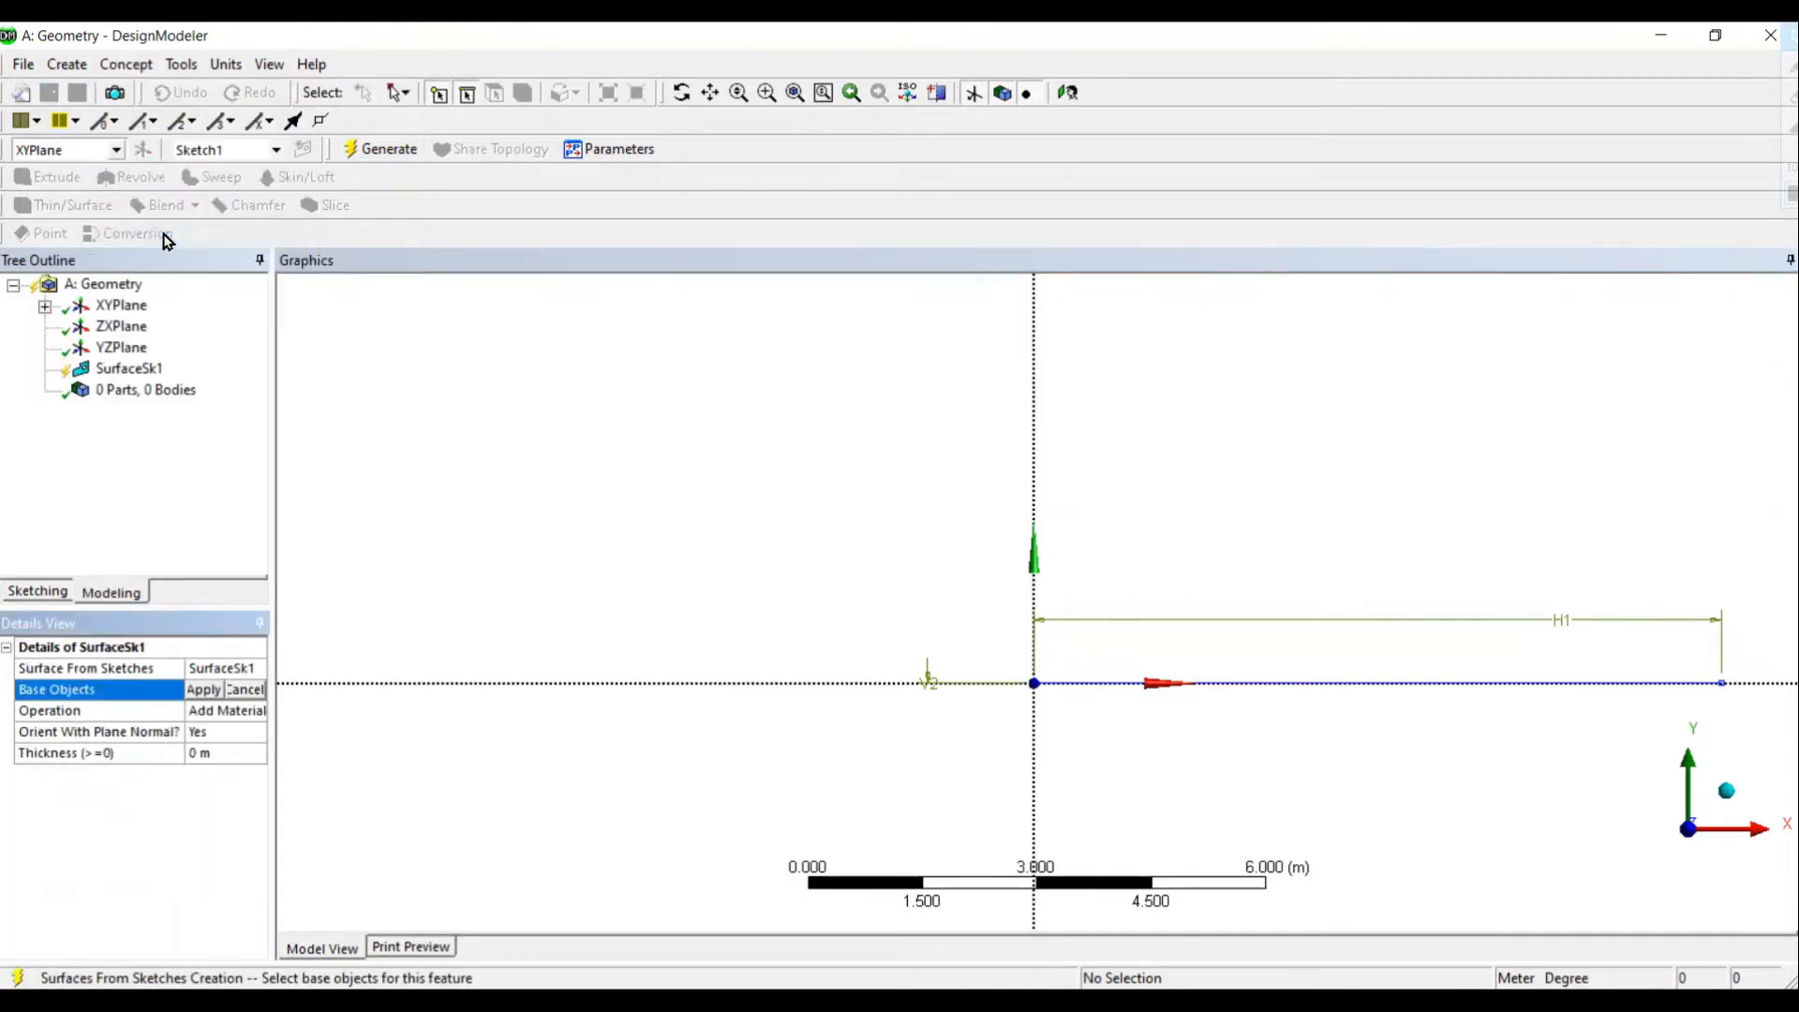
pyautogui.click(44, 307)
pyautogui.click(150, 326)
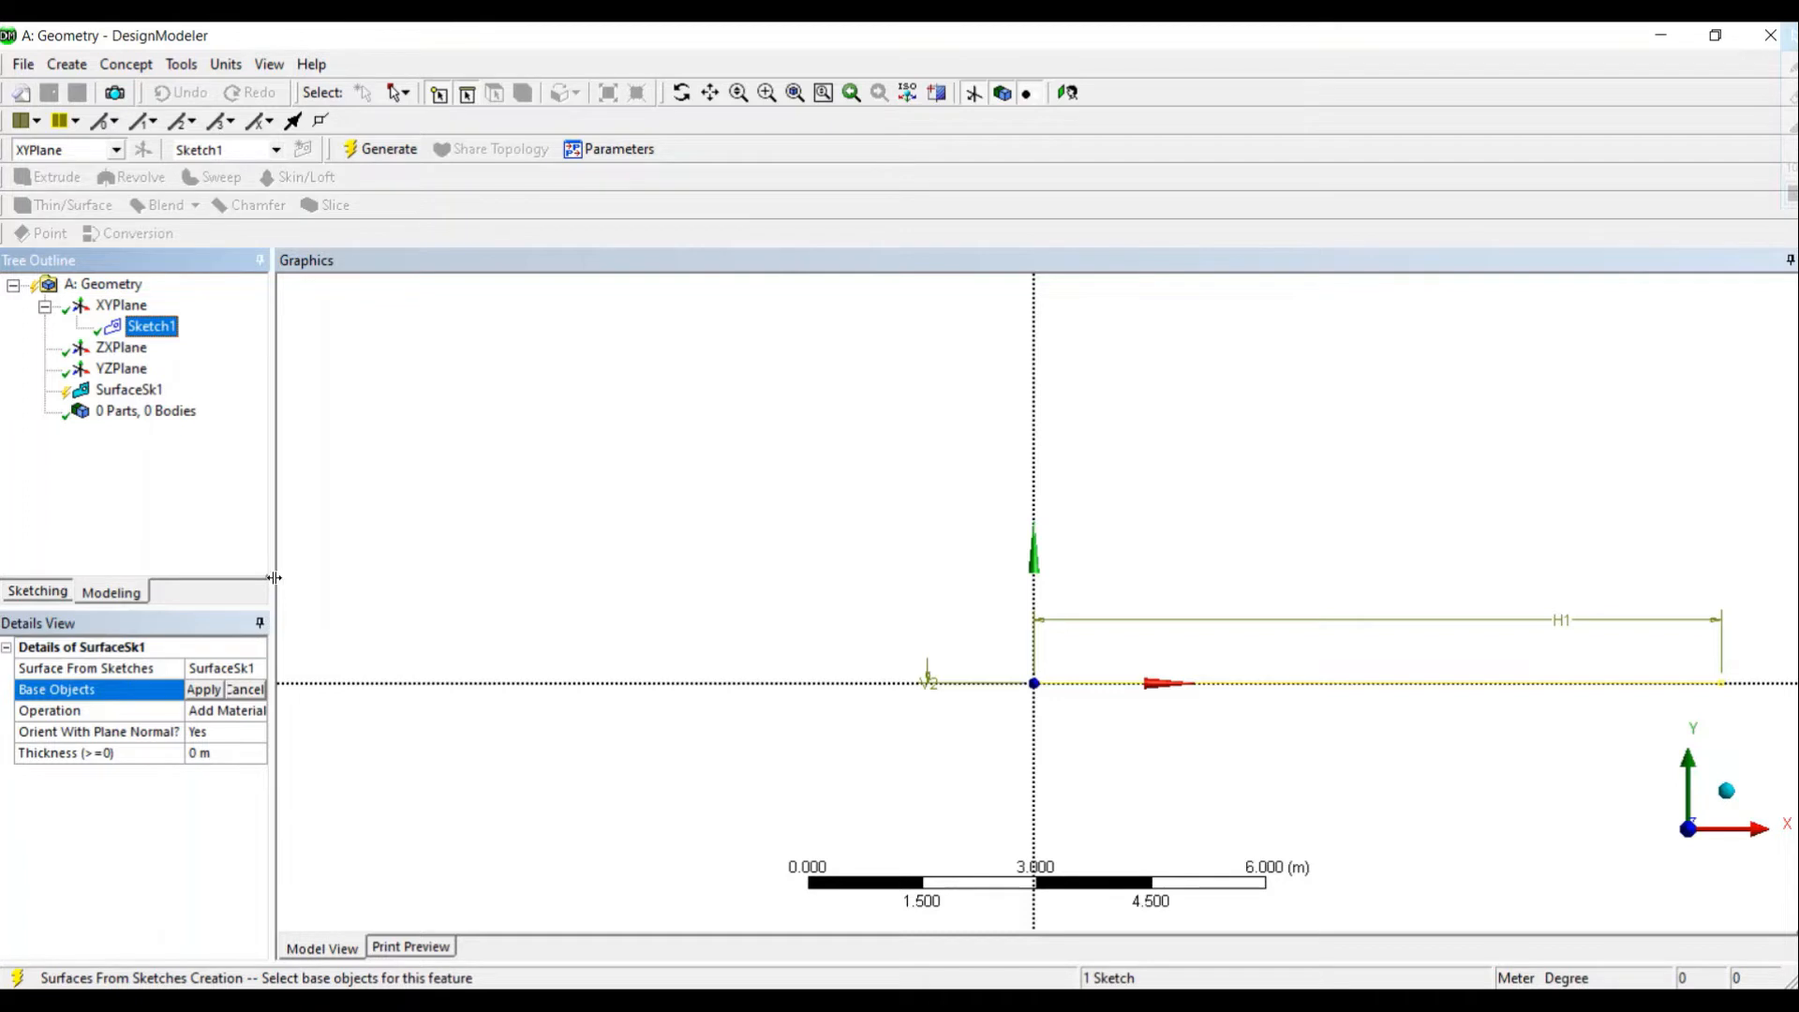
pyautogui.moveTo(273, 578); pyautogui.dragTo(466, 581)
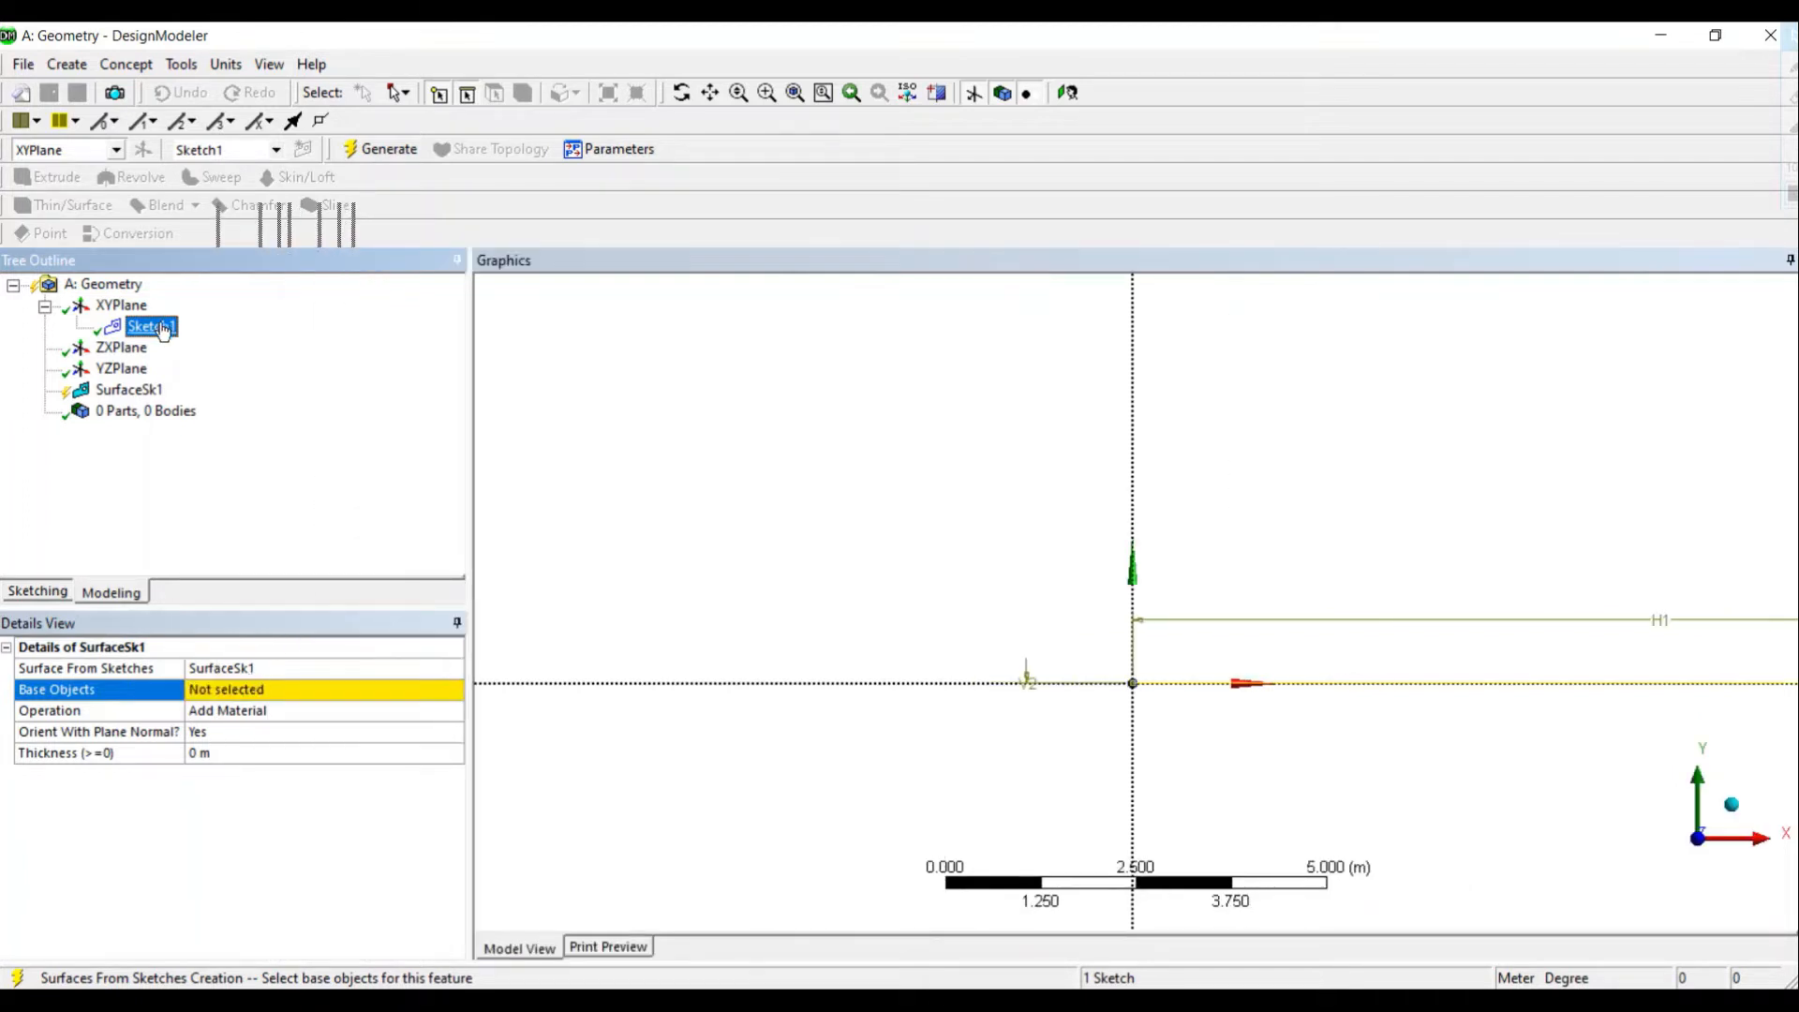
pyautogui.click(230, 691)
pyautogui.click(244, 690)
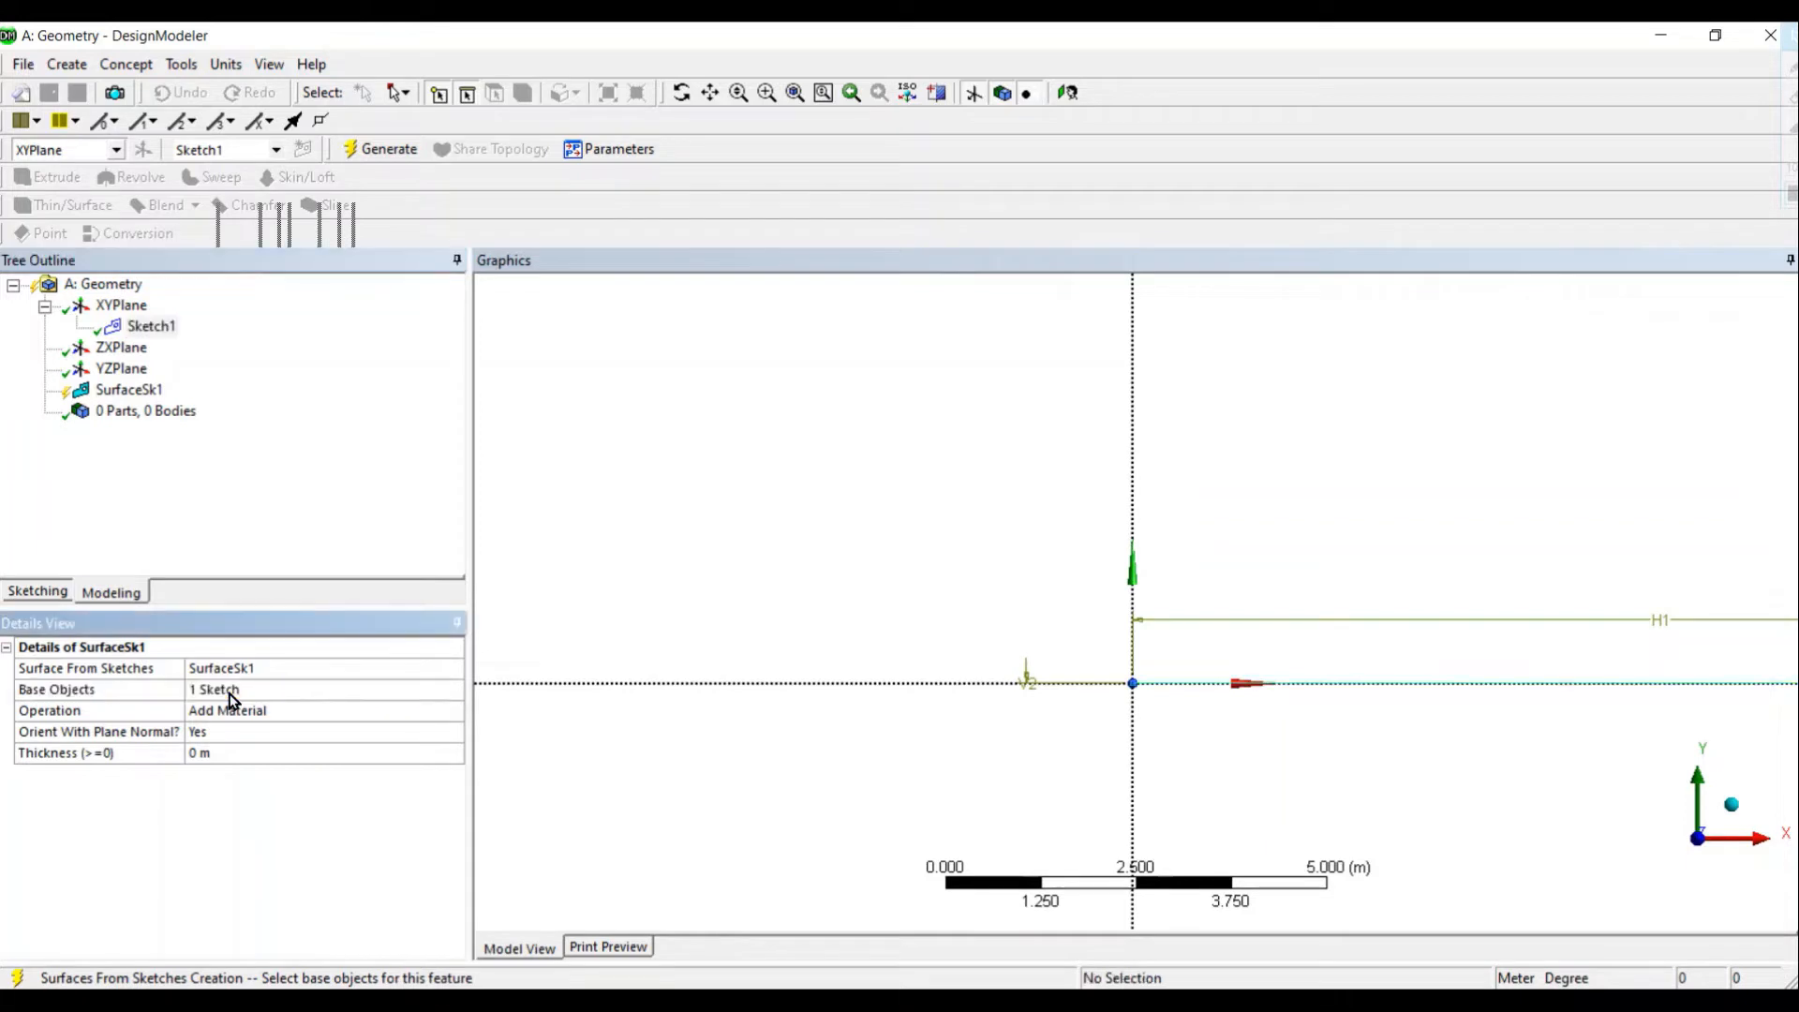
# Step: Set the surface feature's operation to Add Frozen and generate the surface
pyautogui.click(377, 712)
pyautogui.click(452, 710)
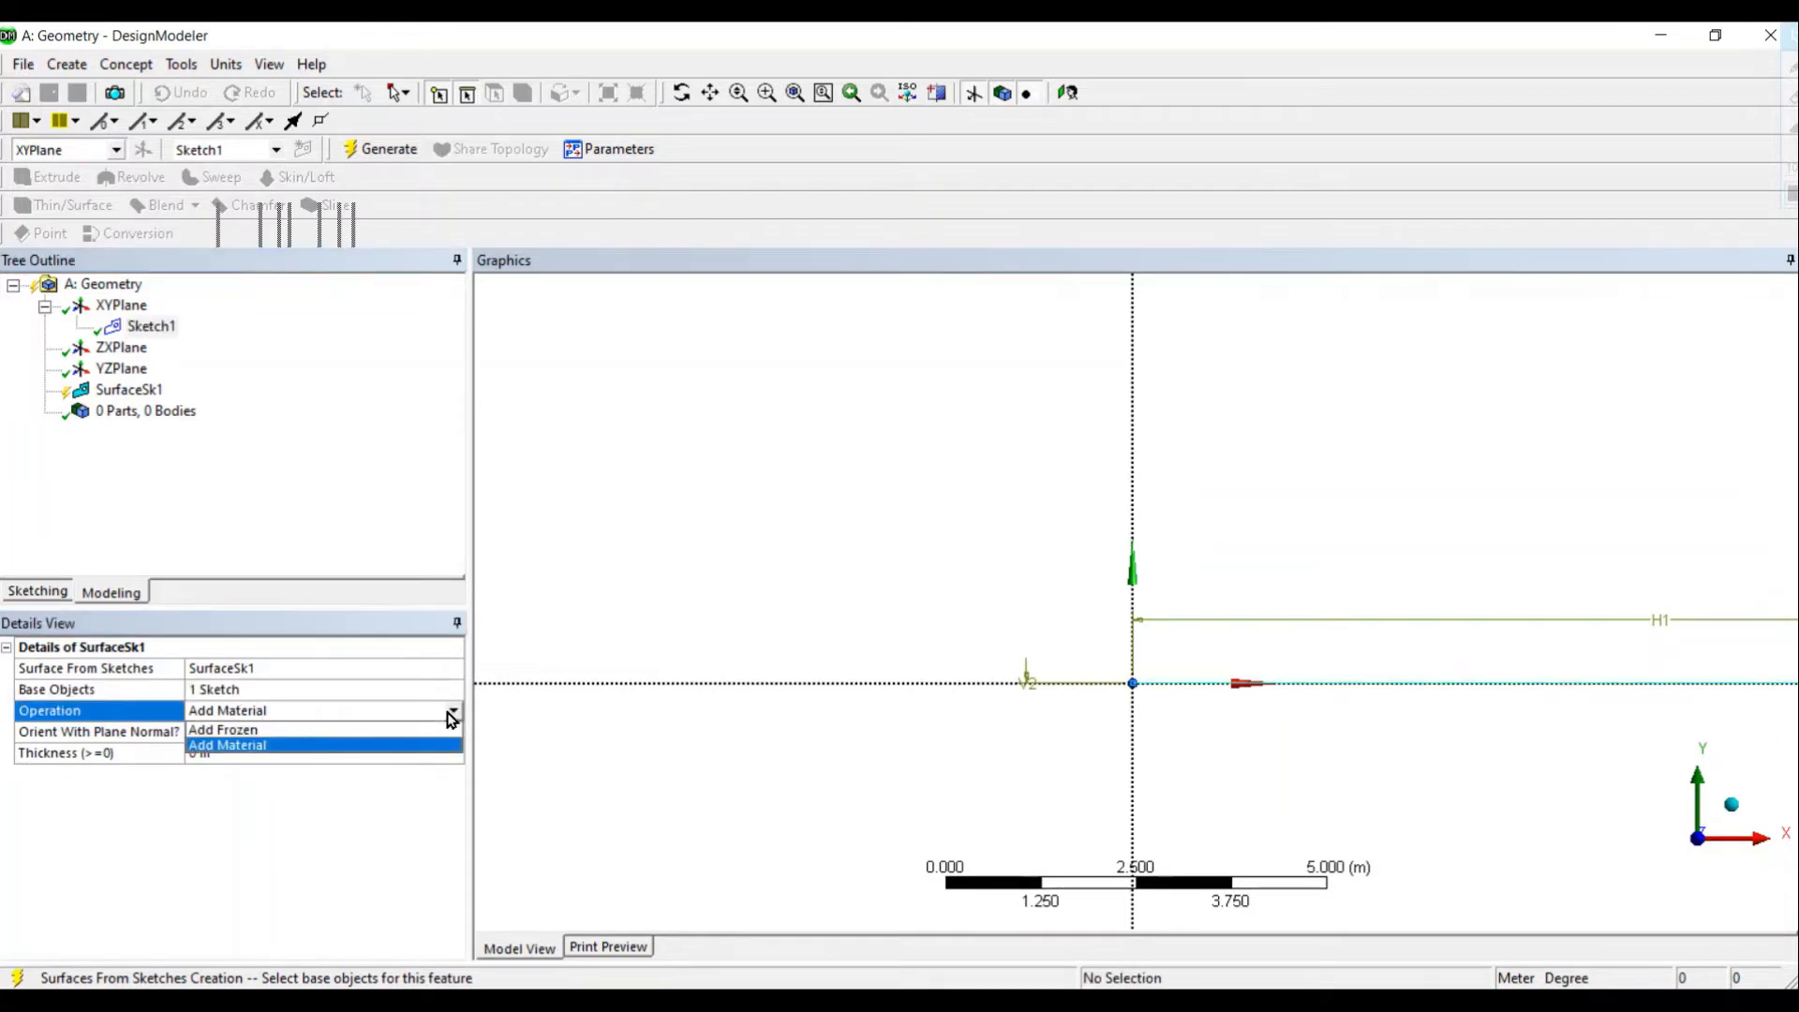
pyautogui.click(416, 730)
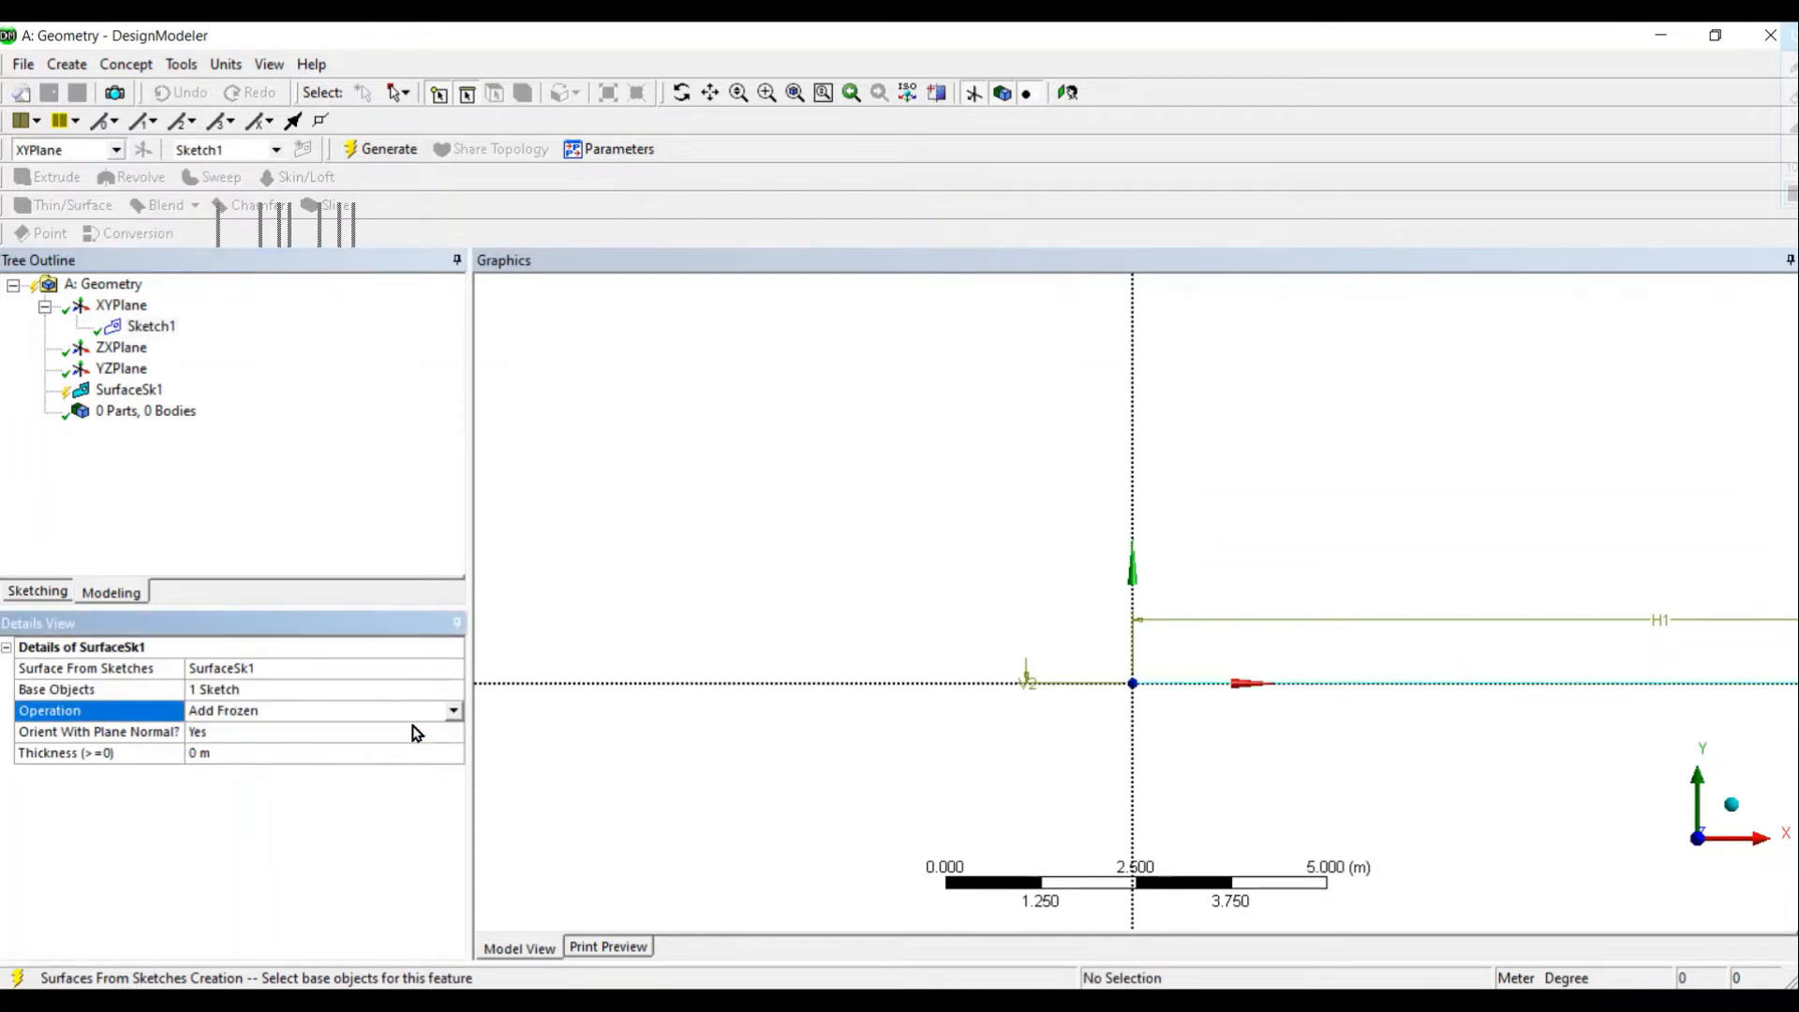
pyautogui.click(122, 392)
pyautogui.click(374, 149)
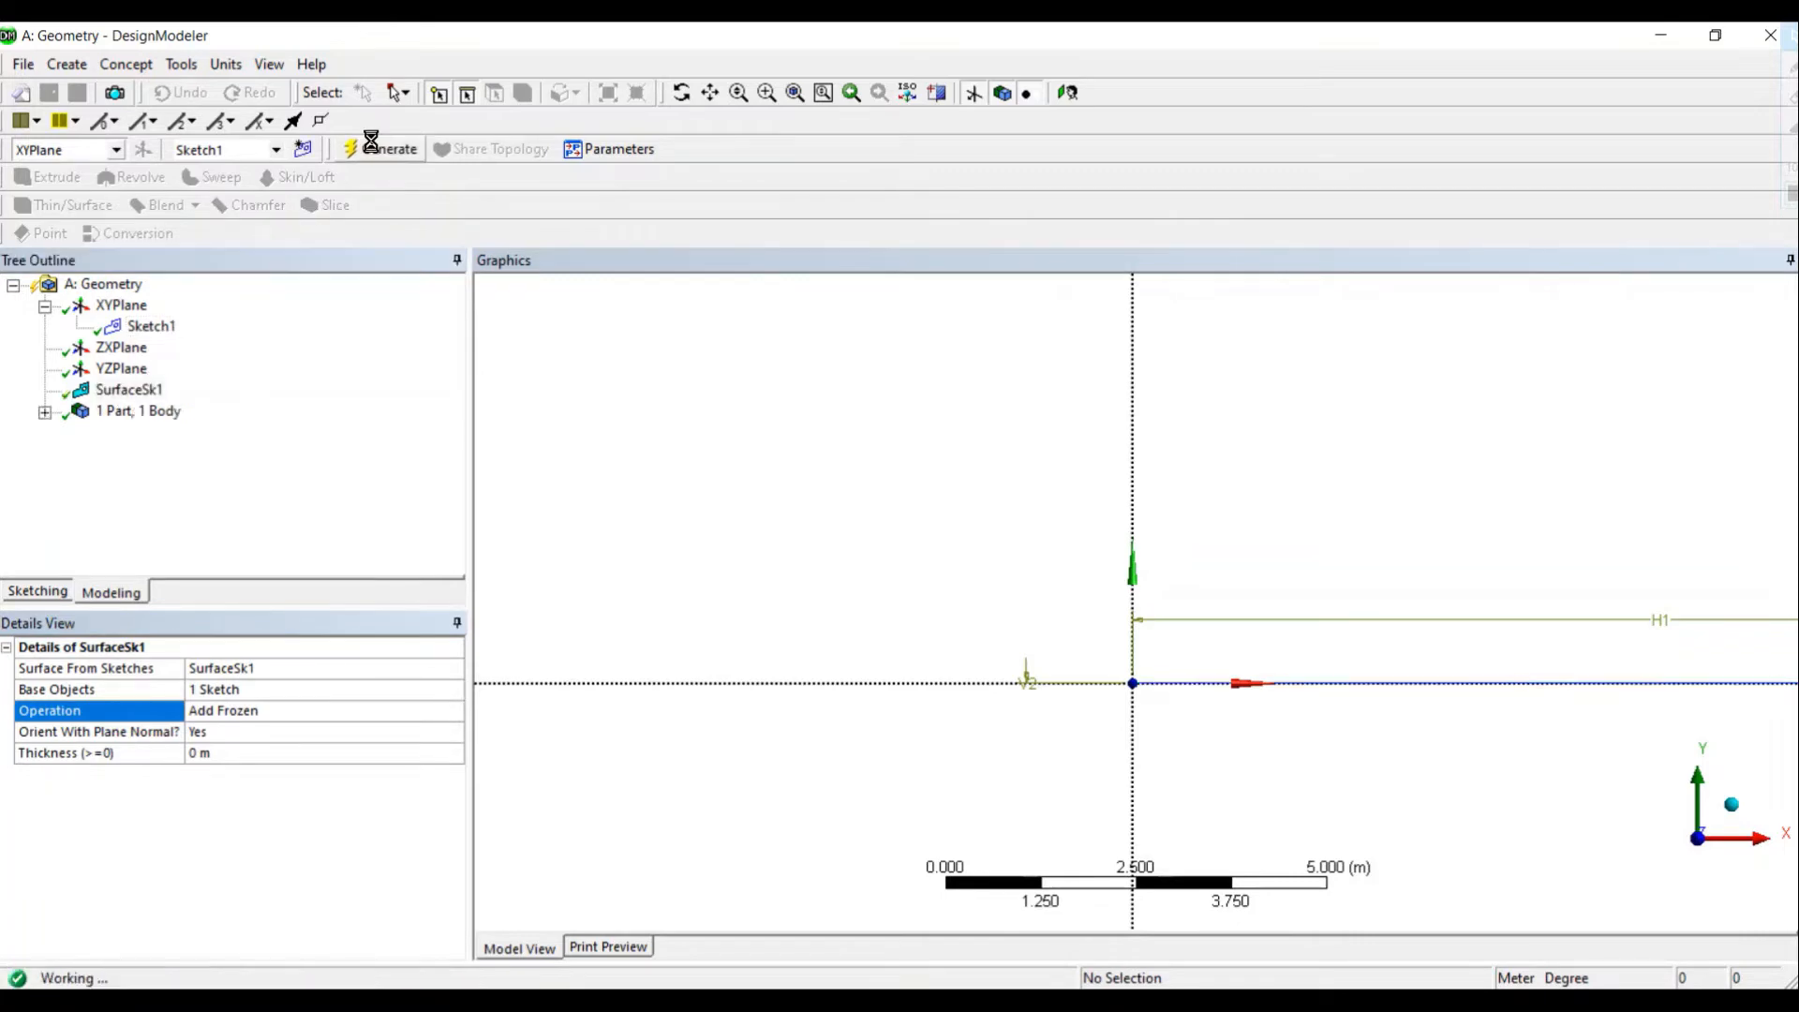
# Step: Select the new surface body under the part and inspect its details and its shape near the origin
pyautogui.click(44, 412)
pyautogui.click(165, 437)
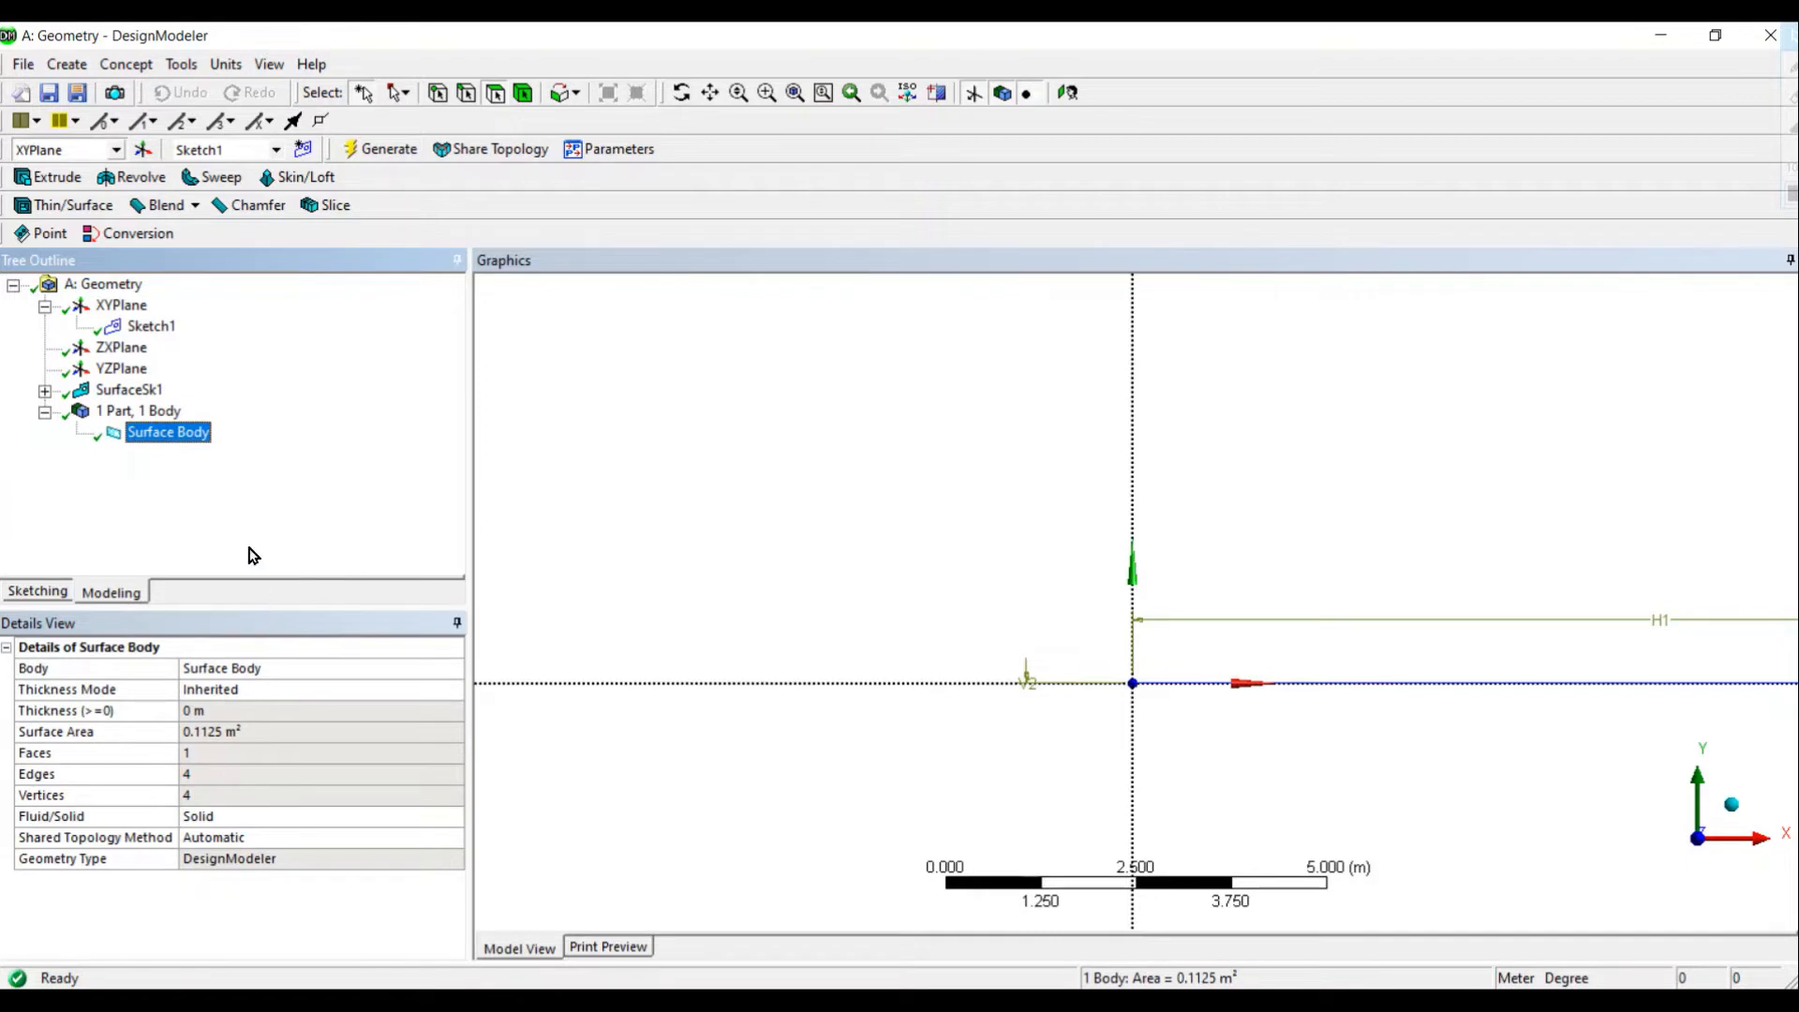
pyautogui.moveTo(1125, 655); pyautogui.dragTo(1160, 715, button='right')
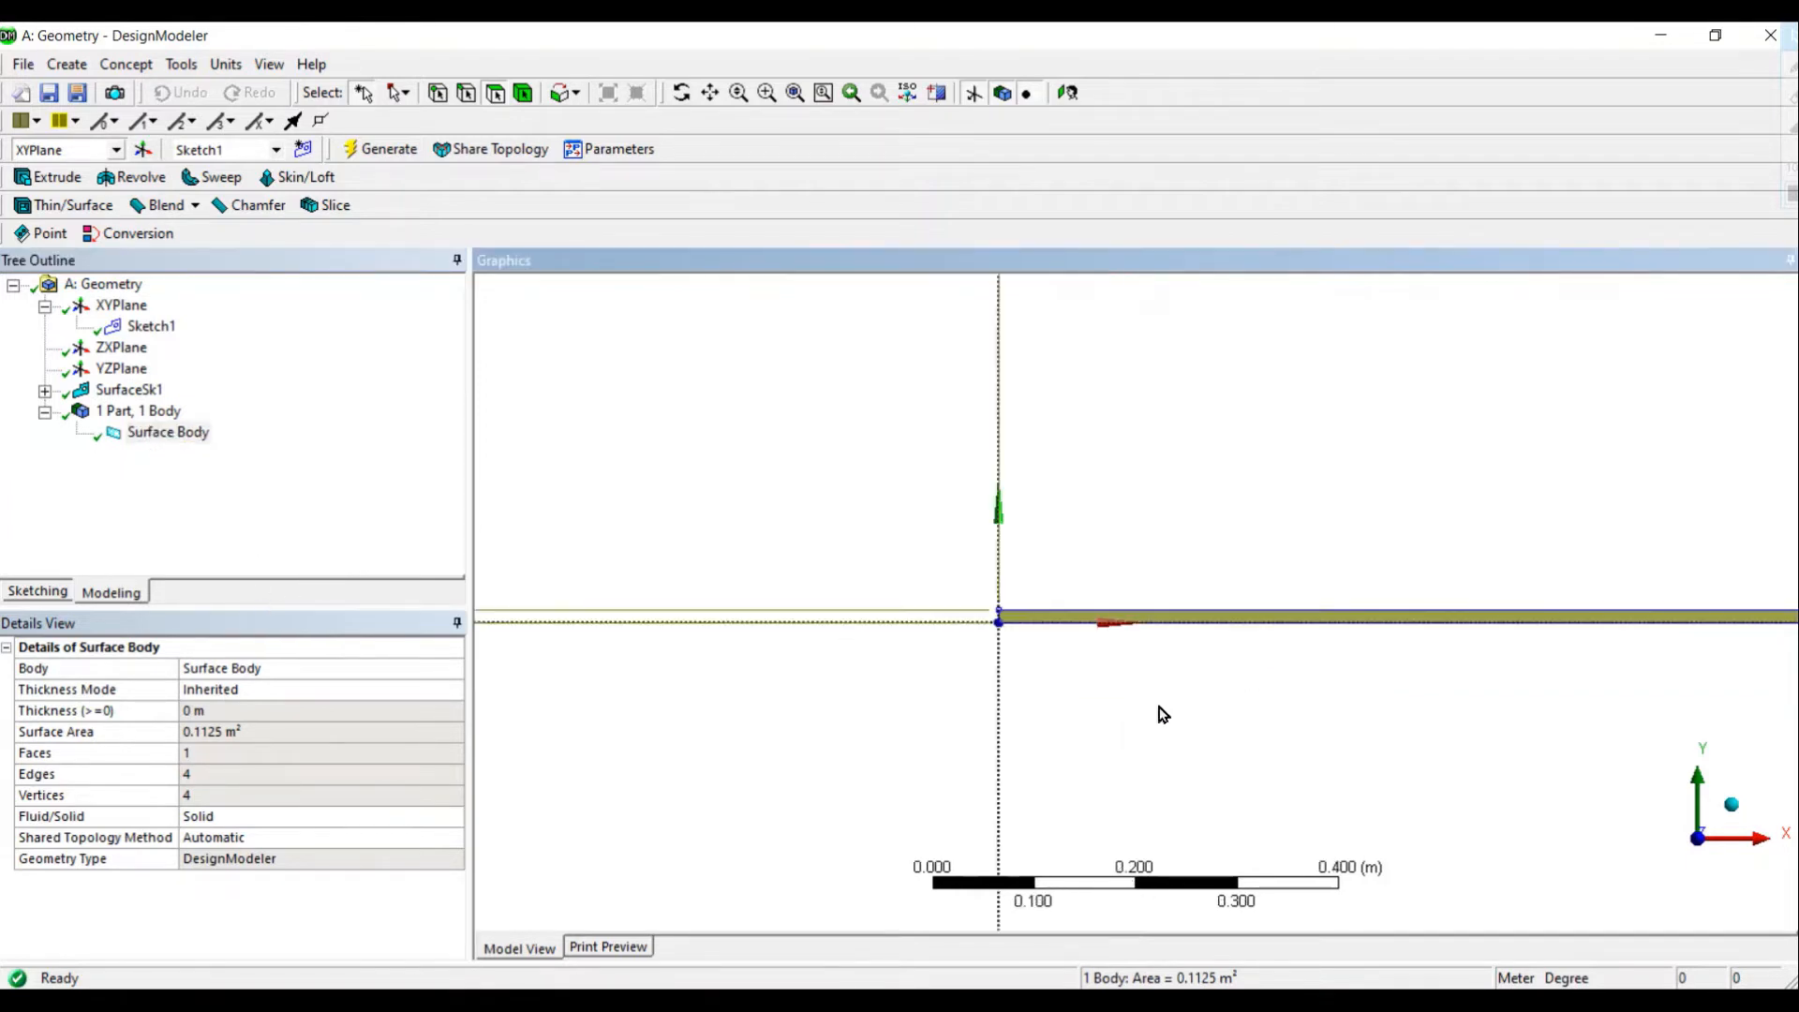
pyautogui.scroll(5, 1010, 604)
pyautogui.moveTo(907, 575); pyautogui.dragTo(1084, 767, button='right')
pyautogui.scroll(-5, 1049, 643)
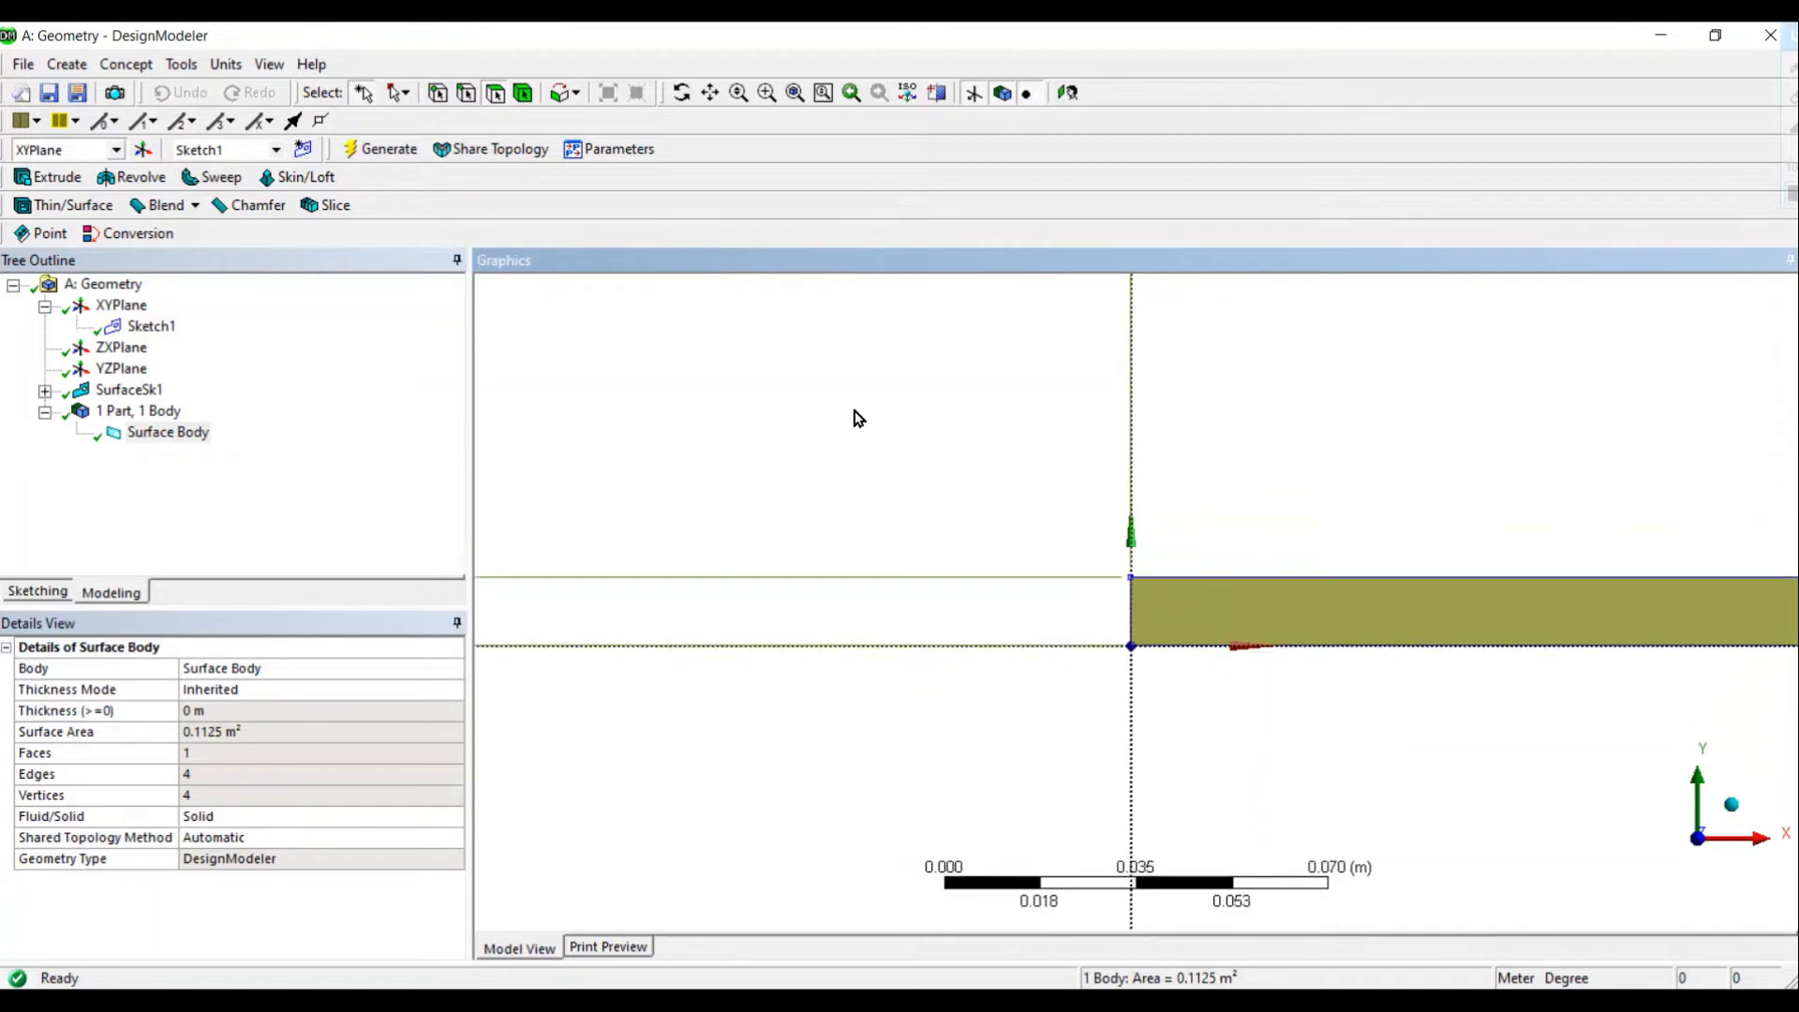
pyautogui.click(709, 92)
pyautogui.moveTo(1426, 596); pyautogui.dragTo(814, 616)
pyautogui.scroll(-3, 821, 616)
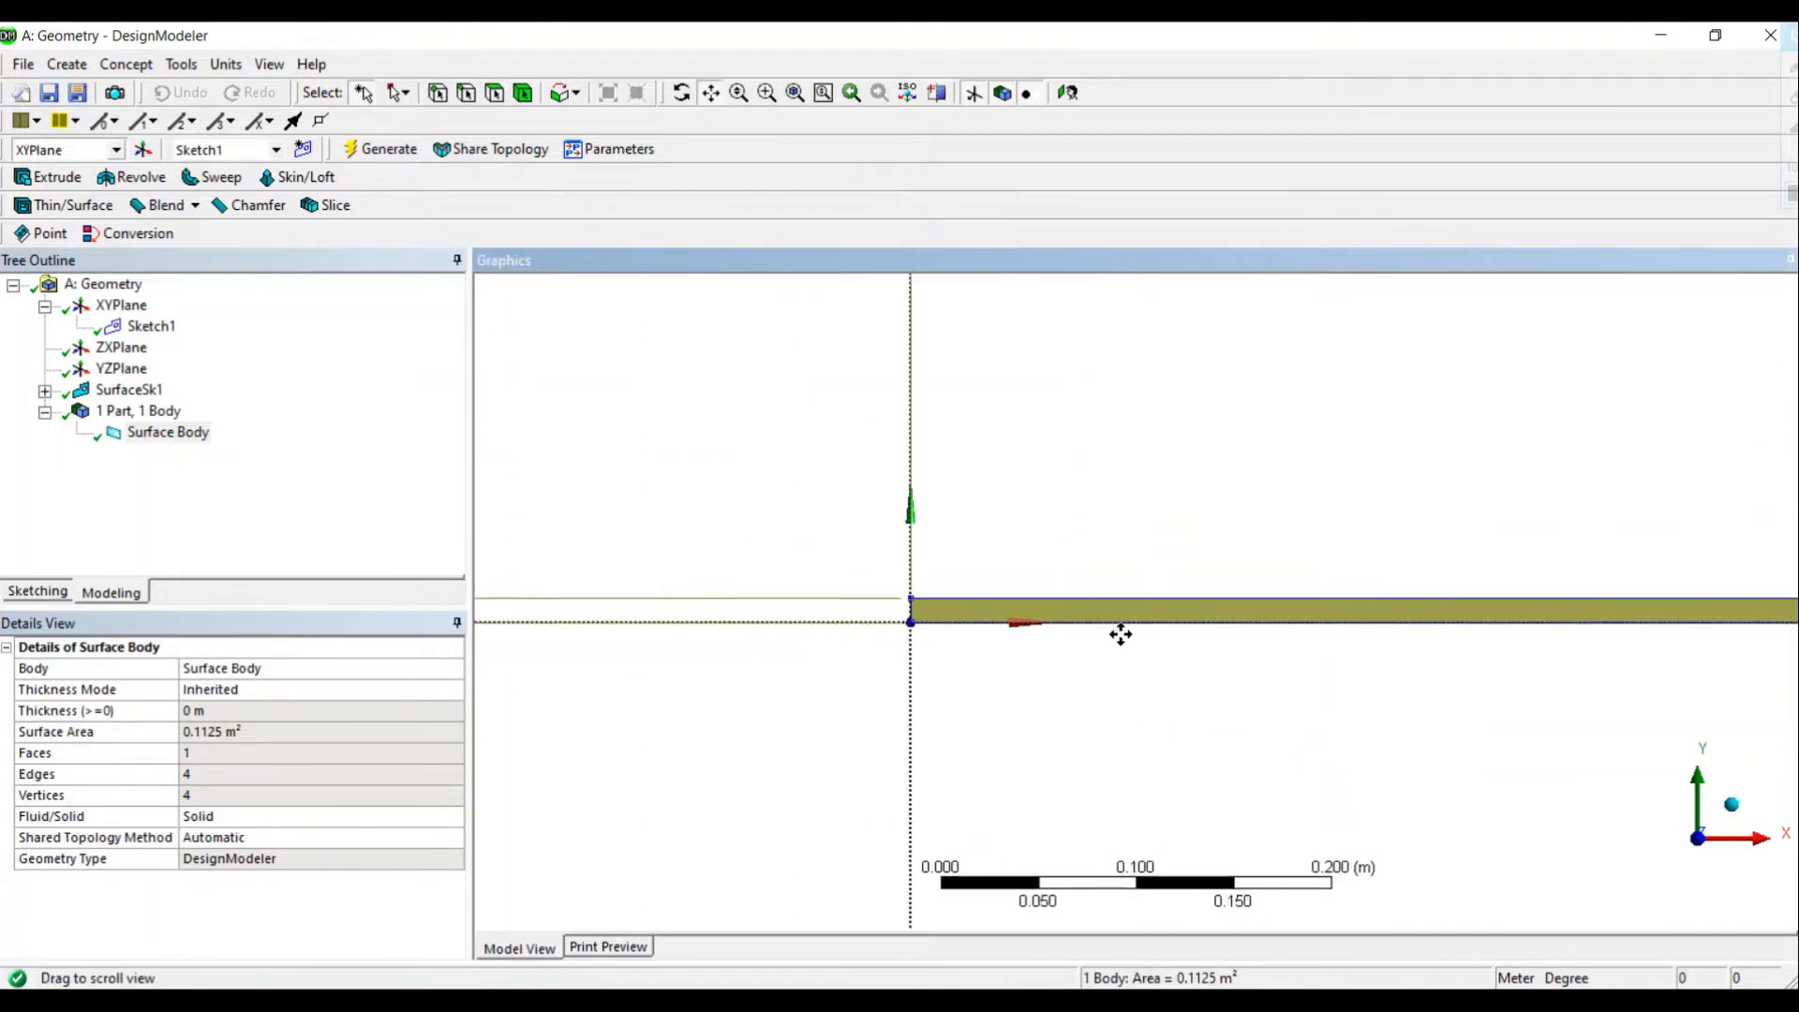
pyautogui.moveTo(1162, 614); pyautogui.dragTo(1002, 609)
pyautogui.scroll(-2, 995, 609)
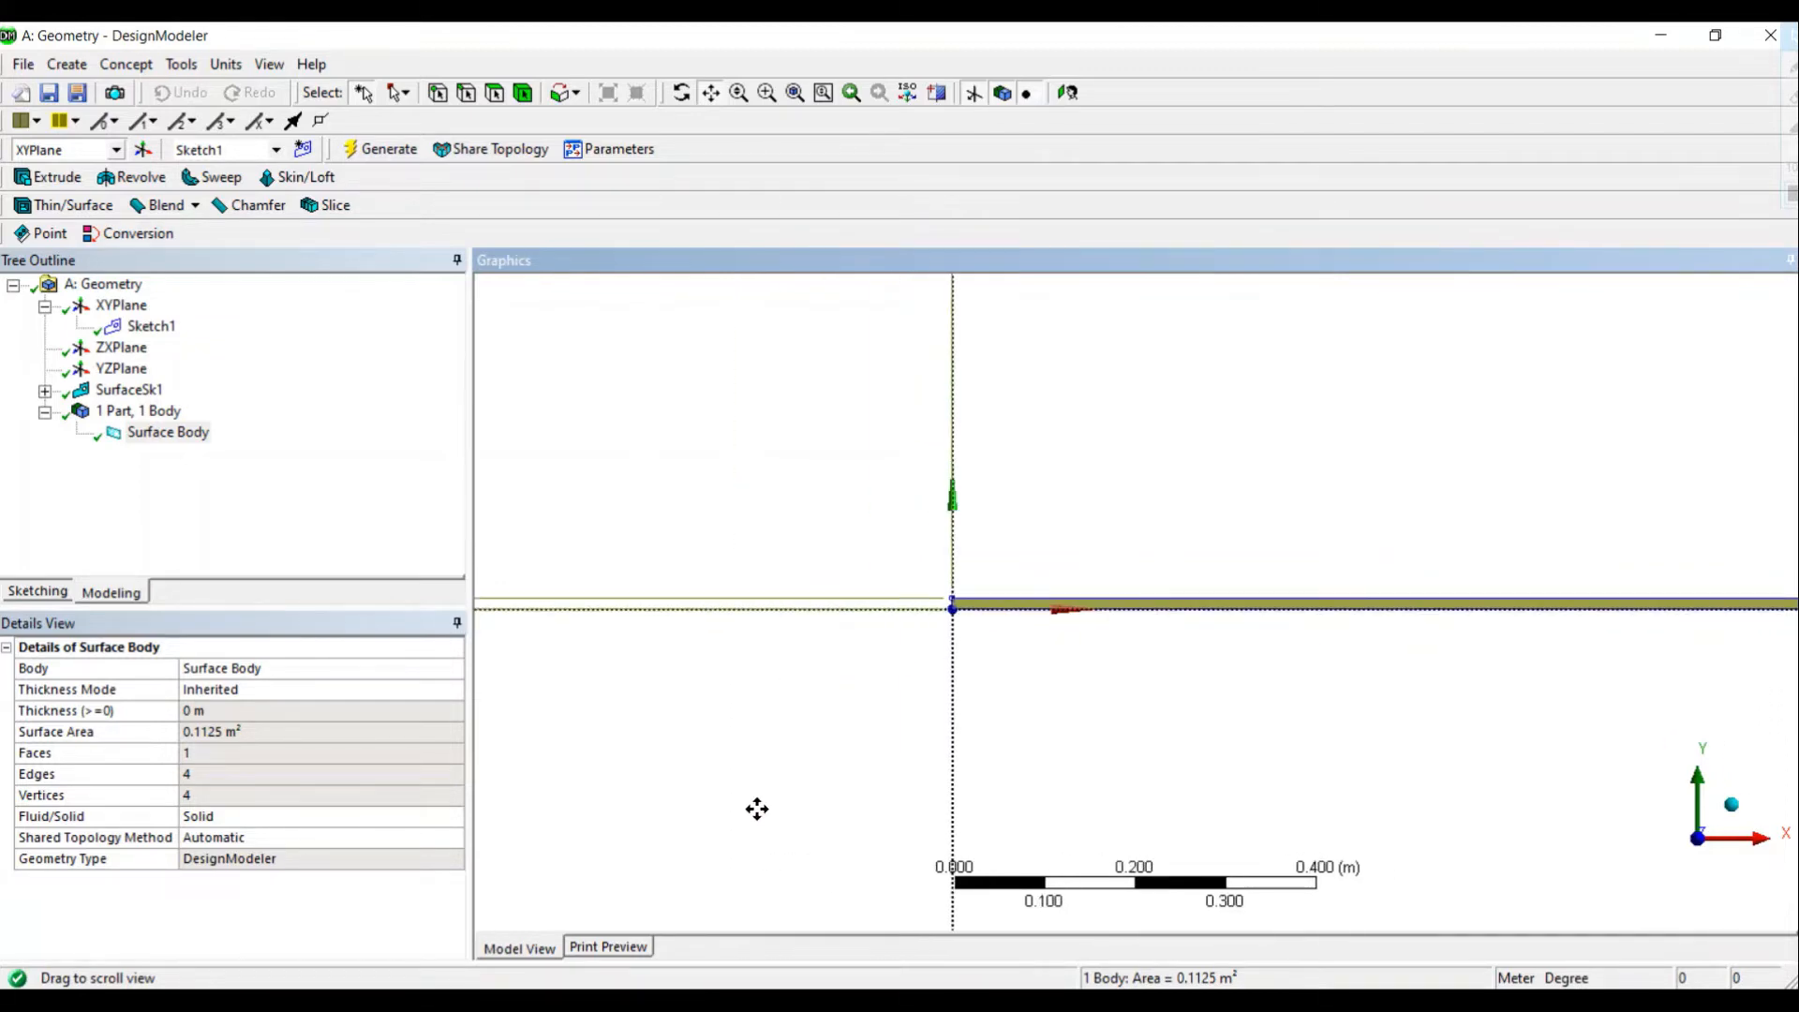
# Step: Switch to Workbench, add a Mesh system linked to the existing Geometry cell, and open its mesh for editing in Meshing
pyautogui.click(779, 1001)
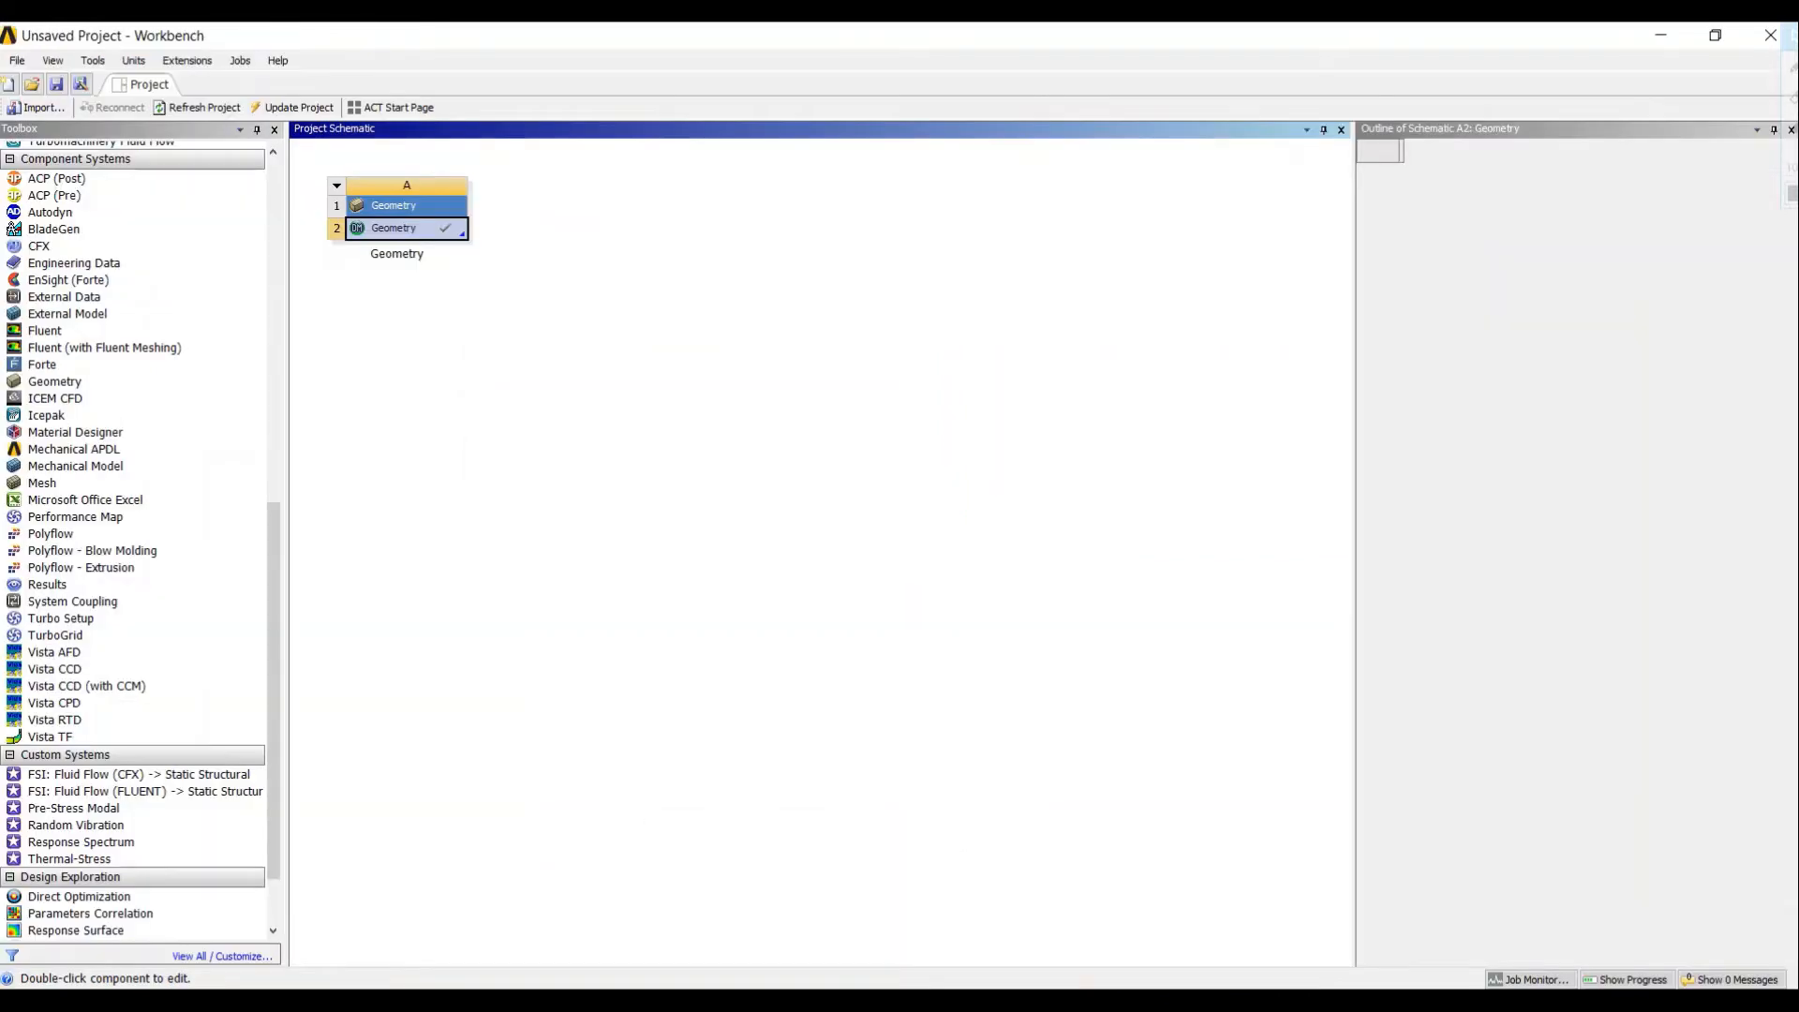
pyautogui.click(705, 679)
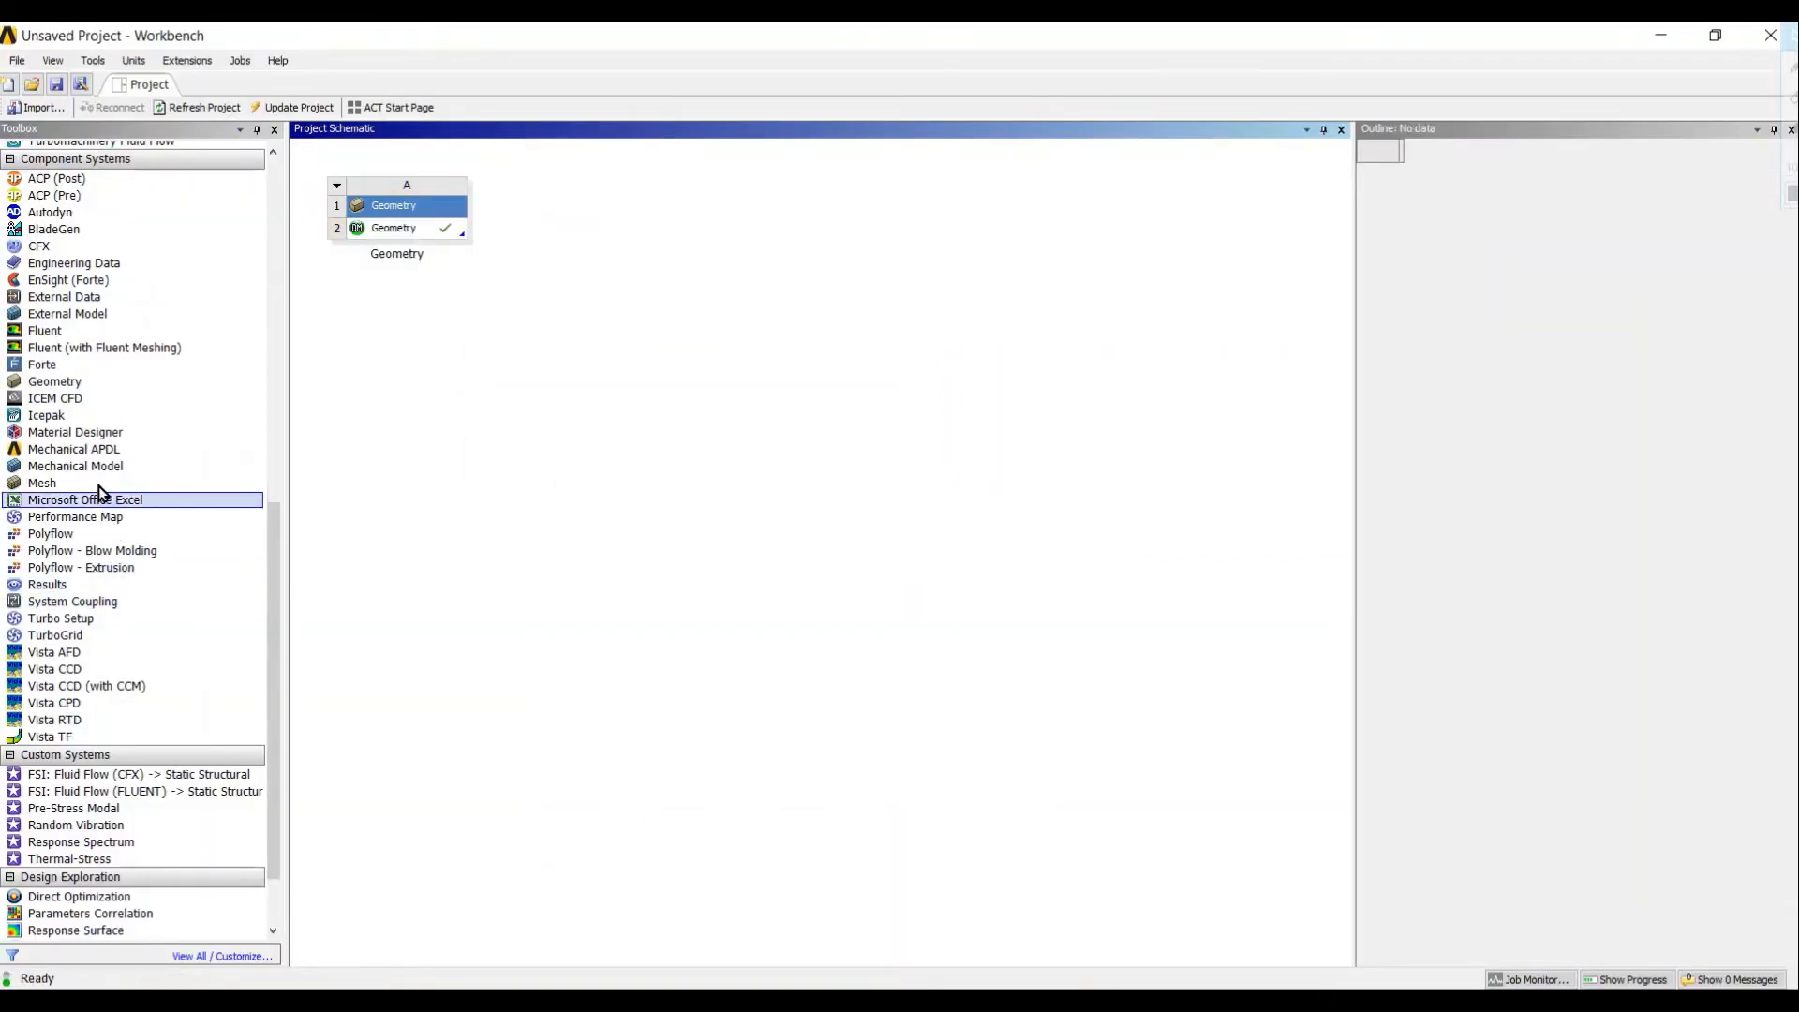
pyautogui.moveTo(82, 486); pyautogui.dragTo(447, 239)
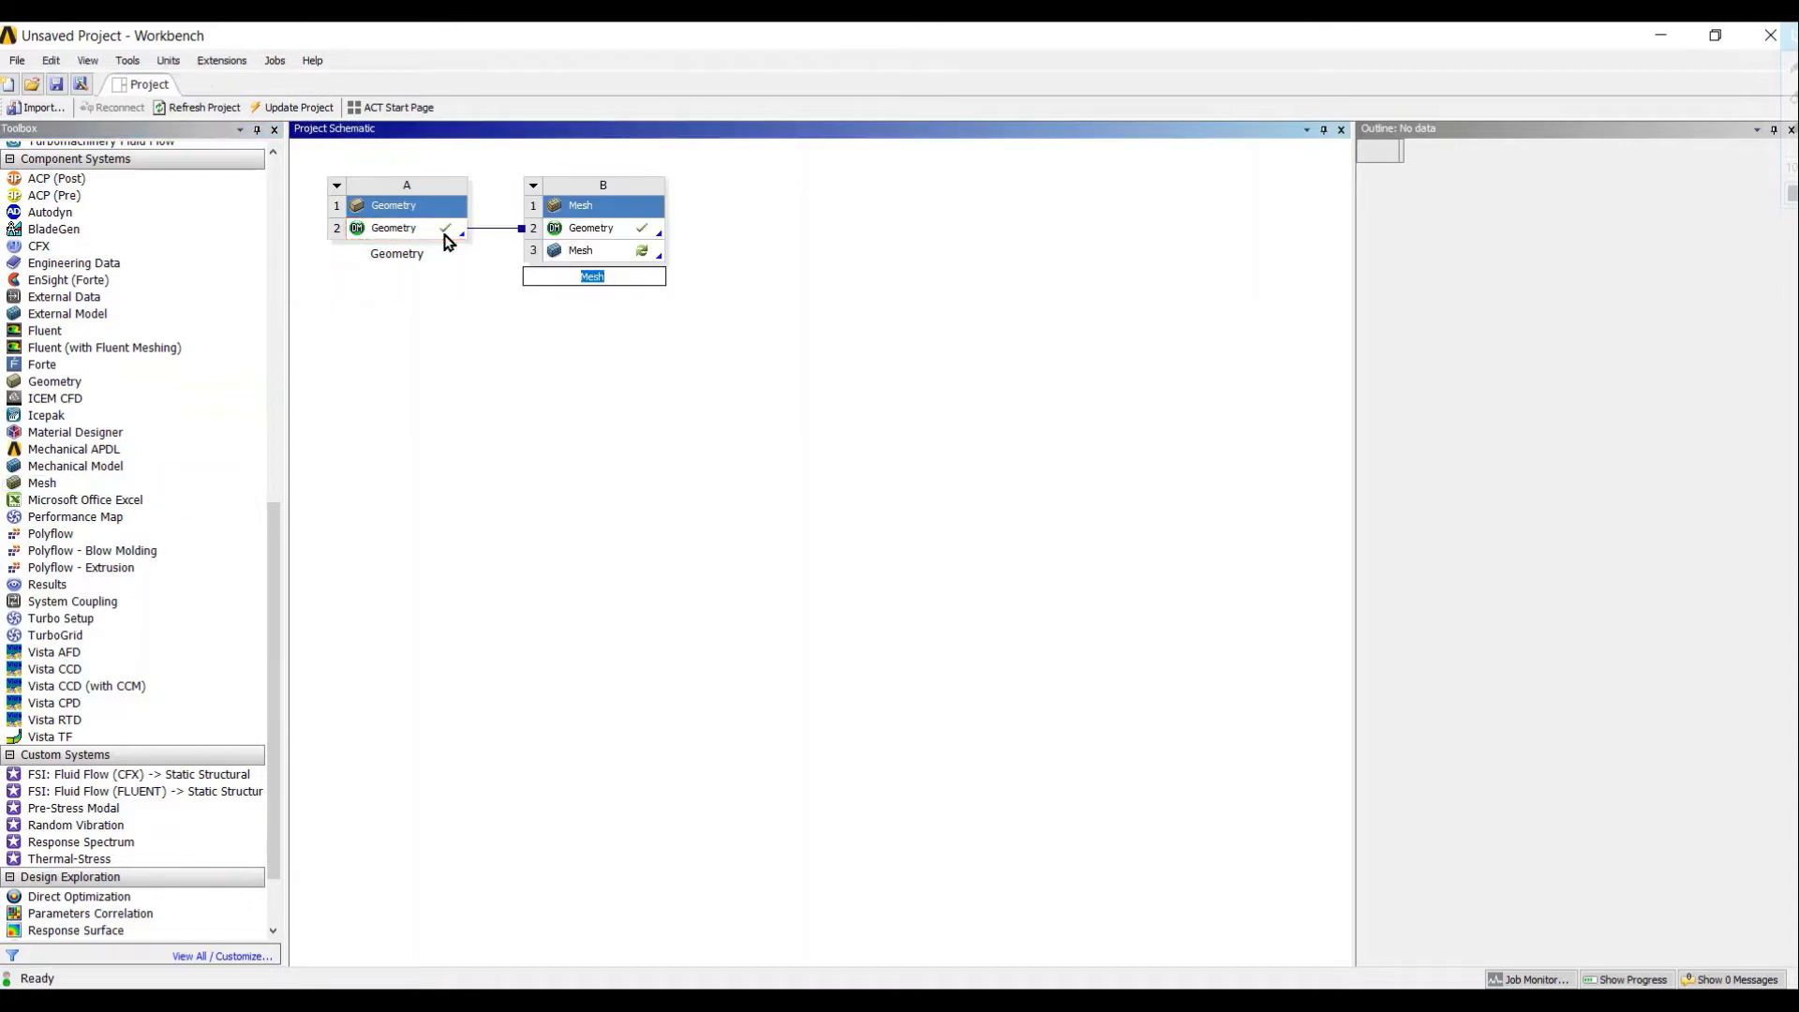
pyautogui.click(618, 254)
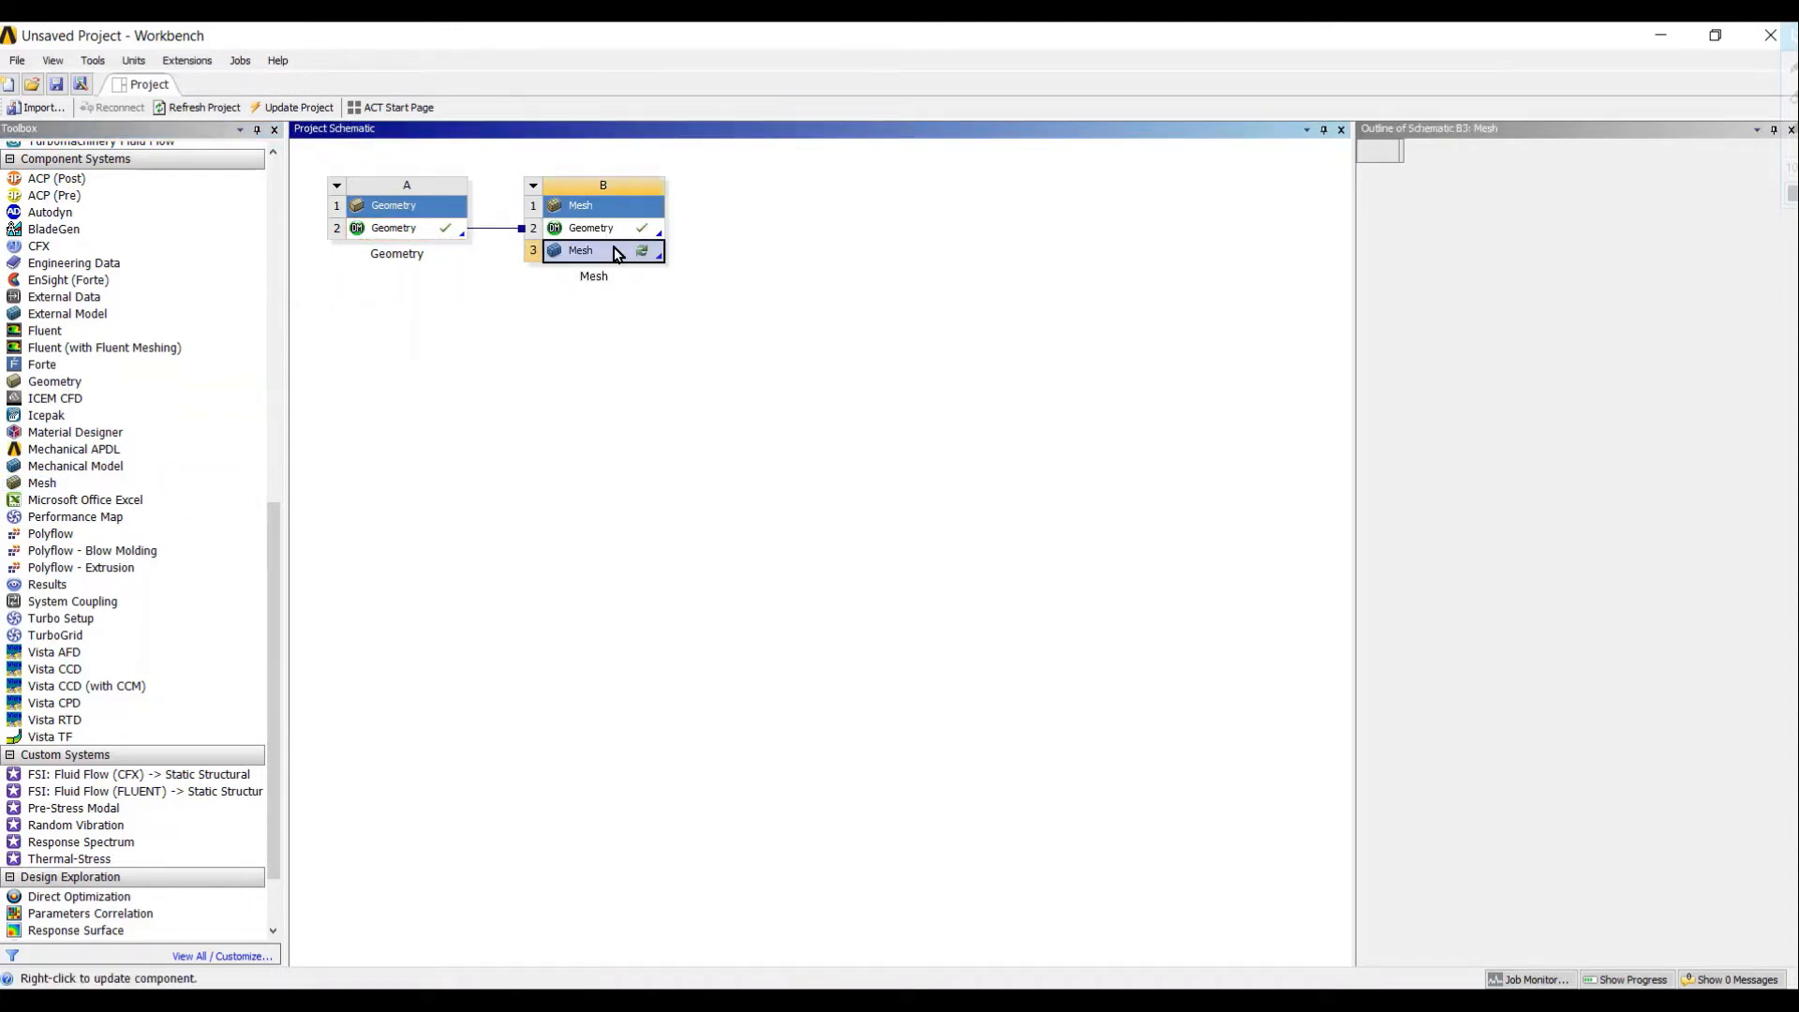
pyautogui.rightClick(618, 254)
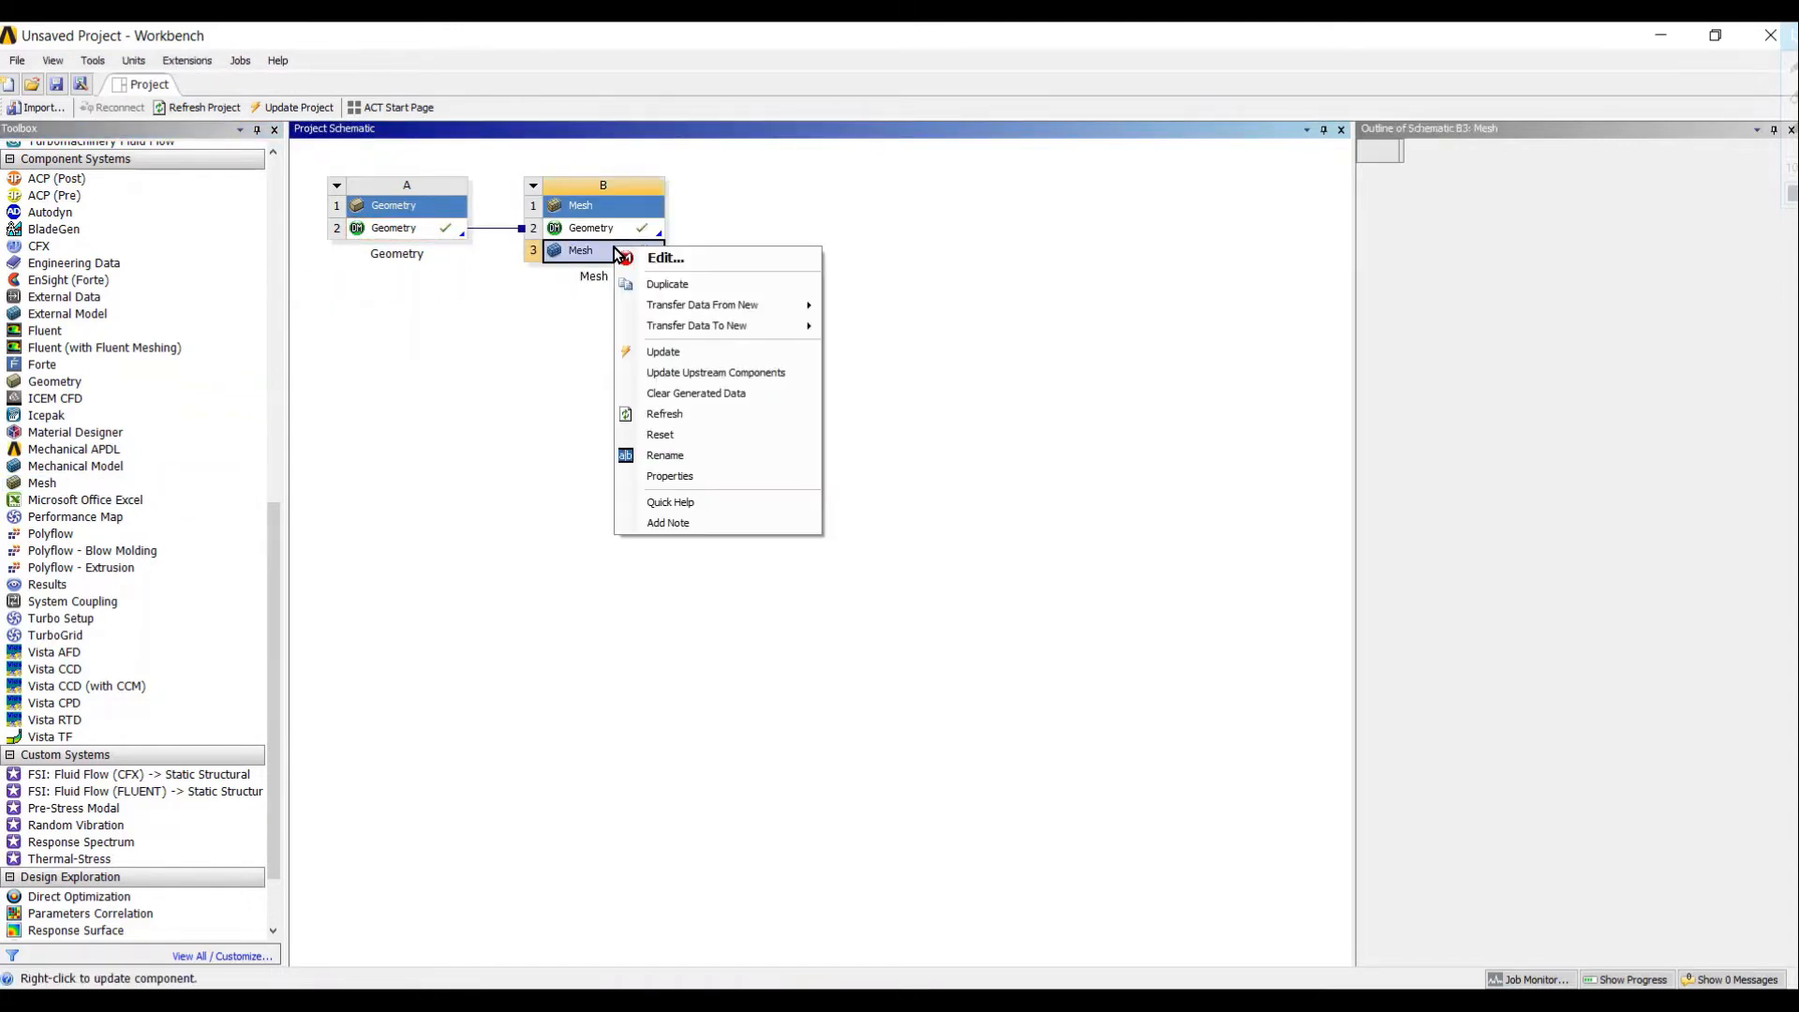
pyautogui.click(658, 266)
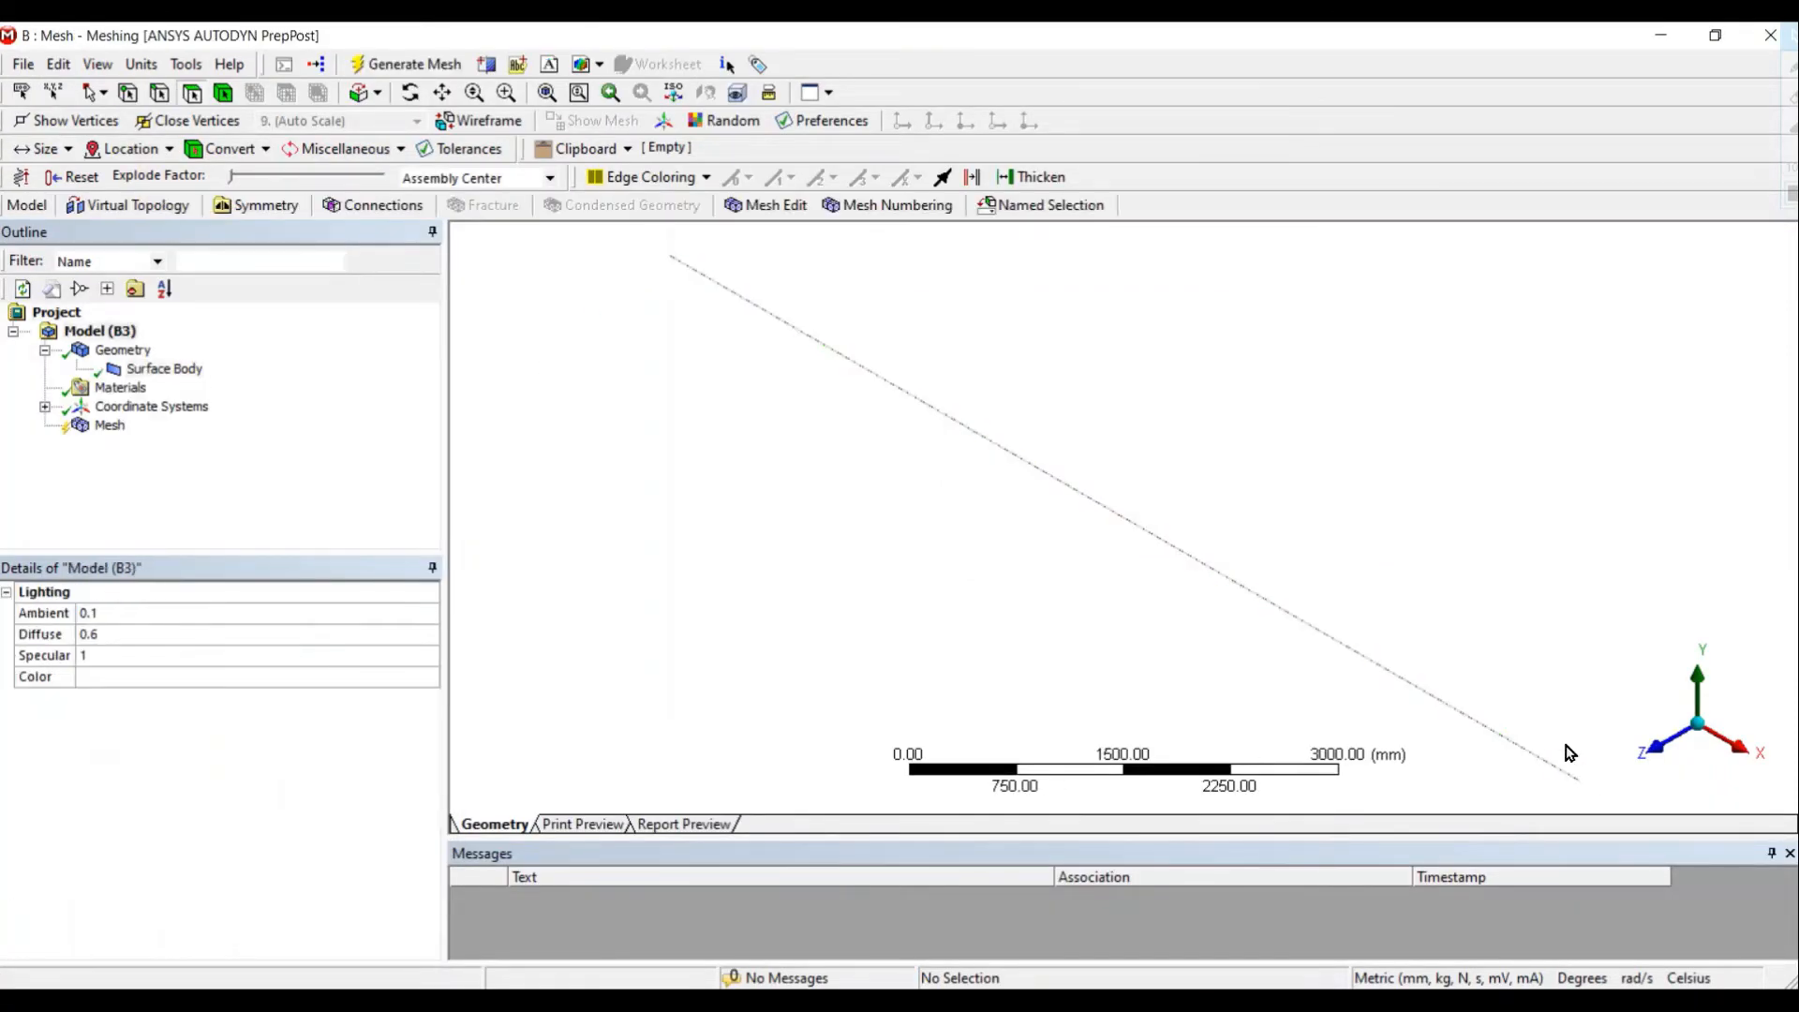
# Step: Create a named selection for the pipe's short vertical edge at the start of its length, viewed in the XY plane
pyautogui.click(1655, 748)
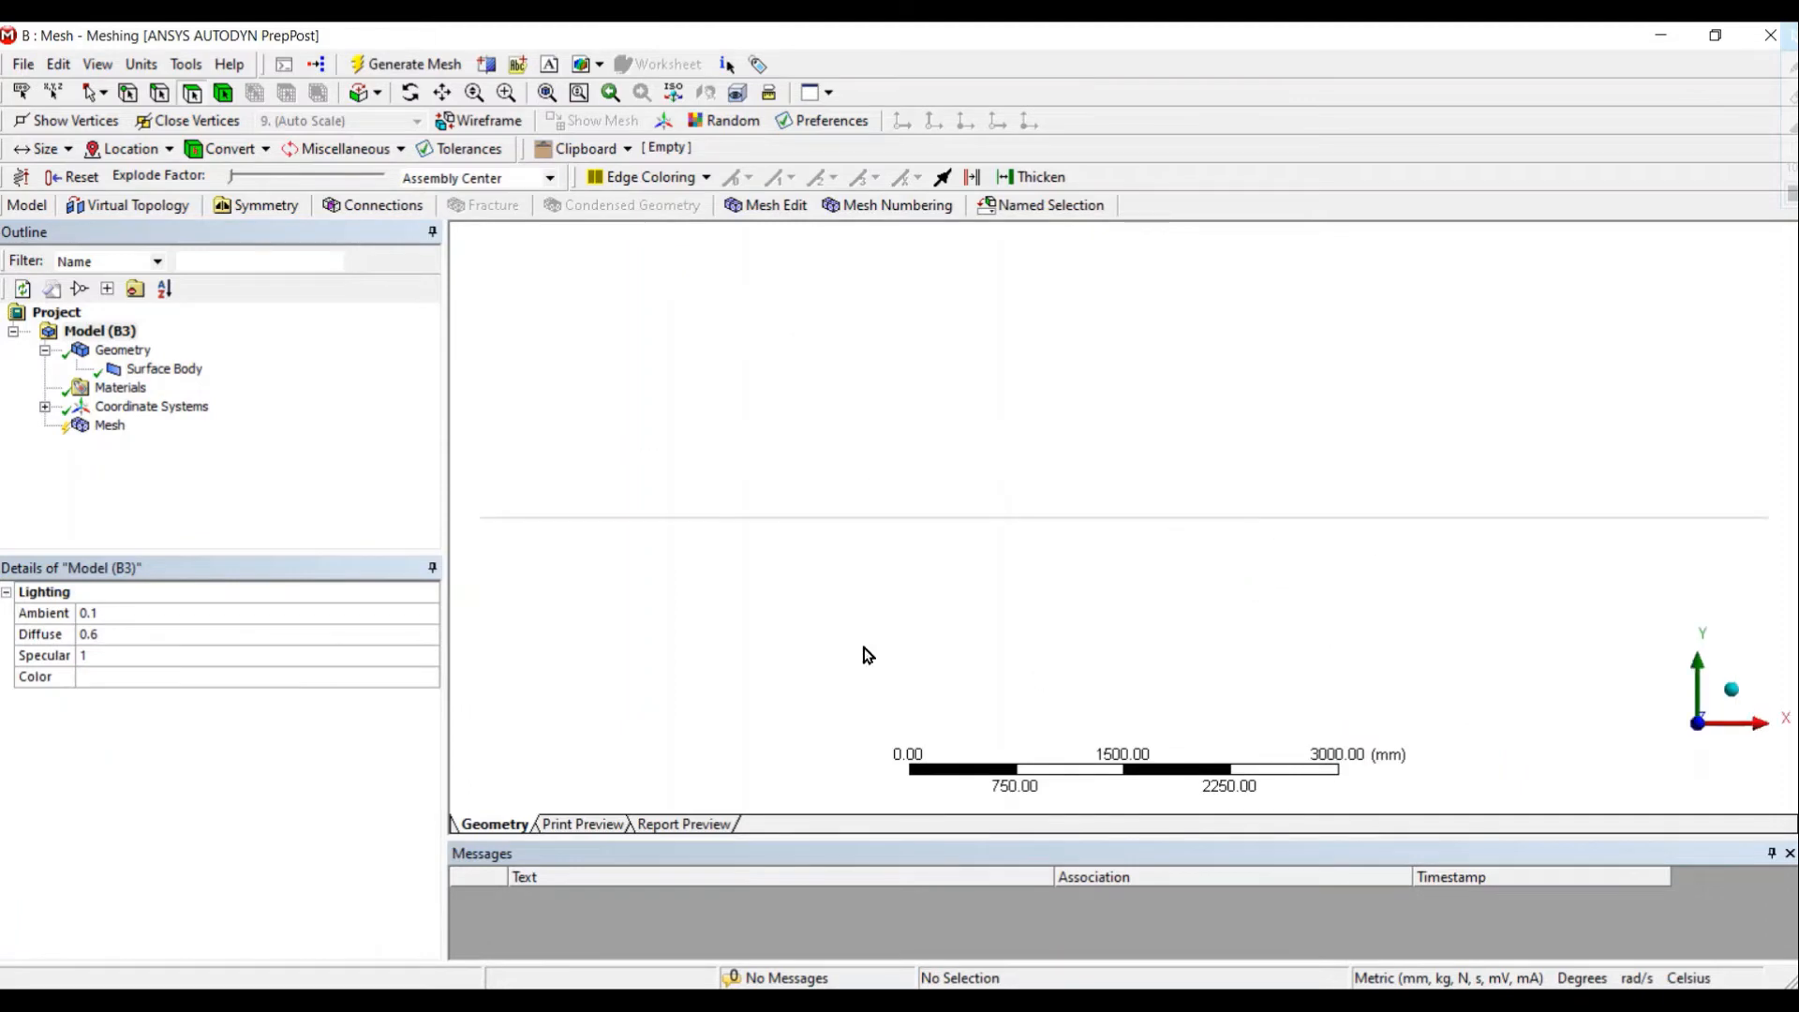
pyautogui.click(44, 407)
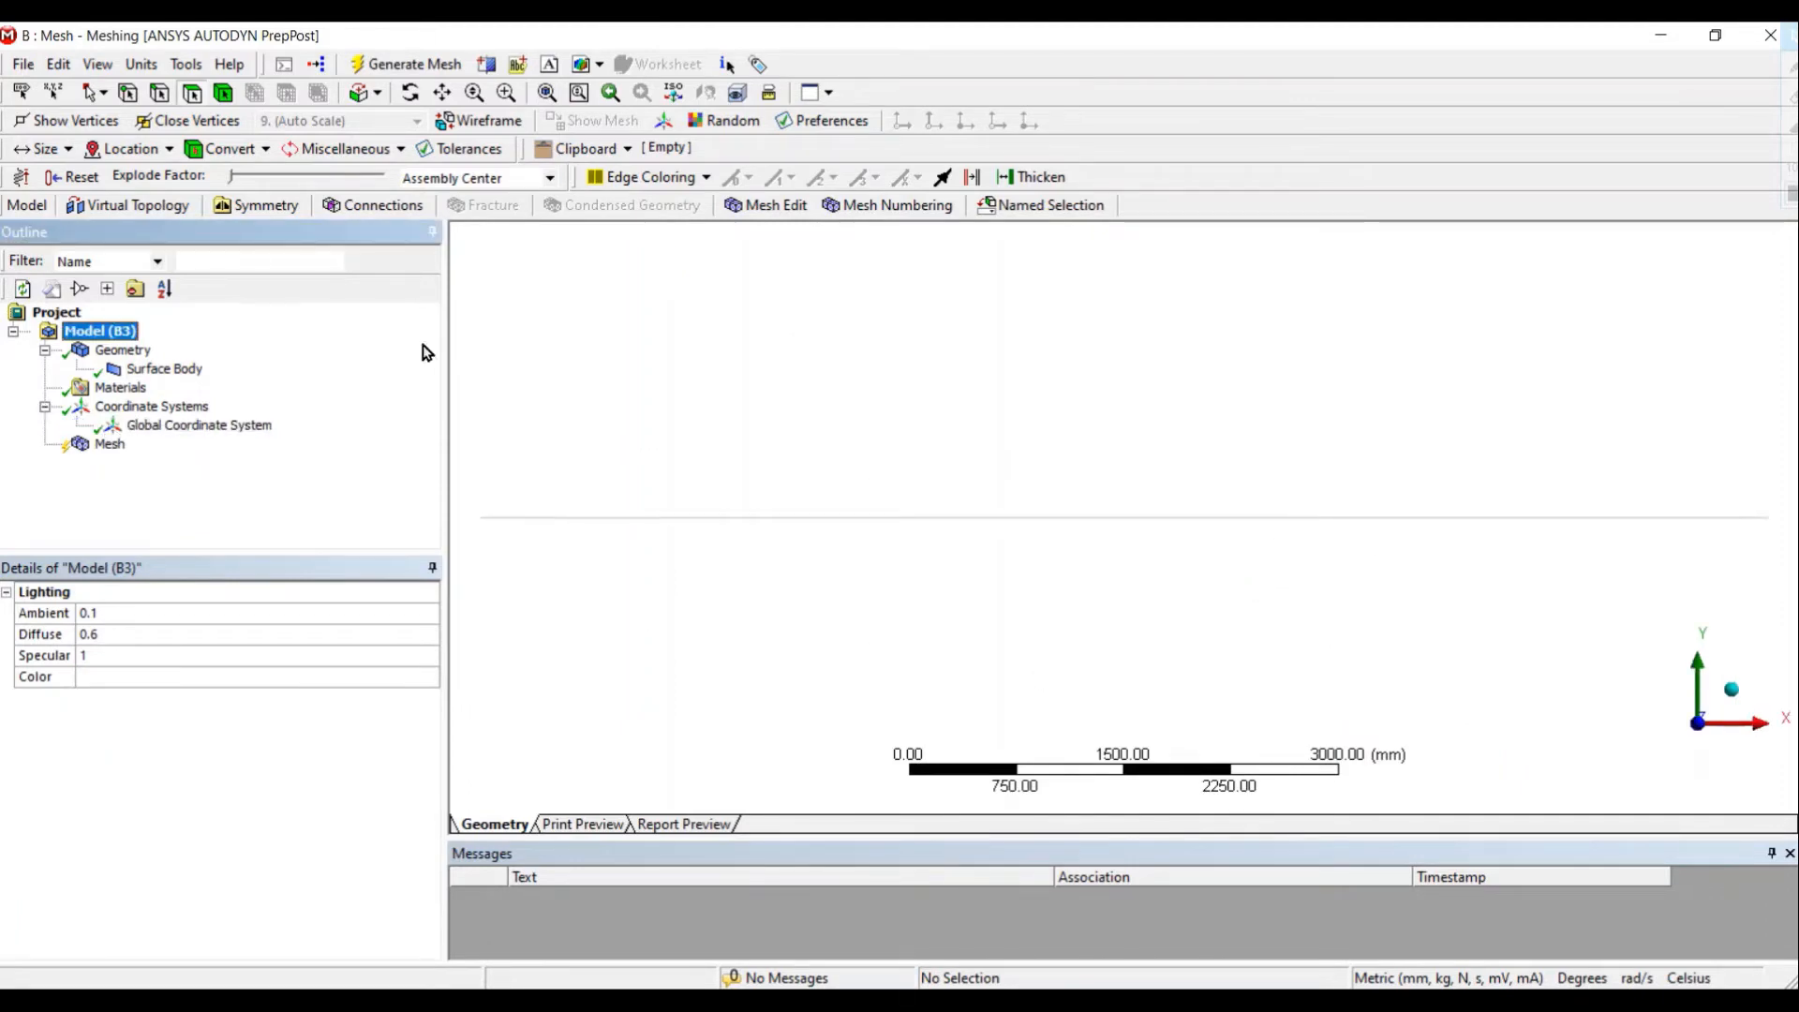
pyautogui.moveTo(468, 507); pyautogui.dragTo(511, 547, button='right')
pyautogui.moveTo(1117, 518); pyautogui.dragTo(1184, 616, button='right')
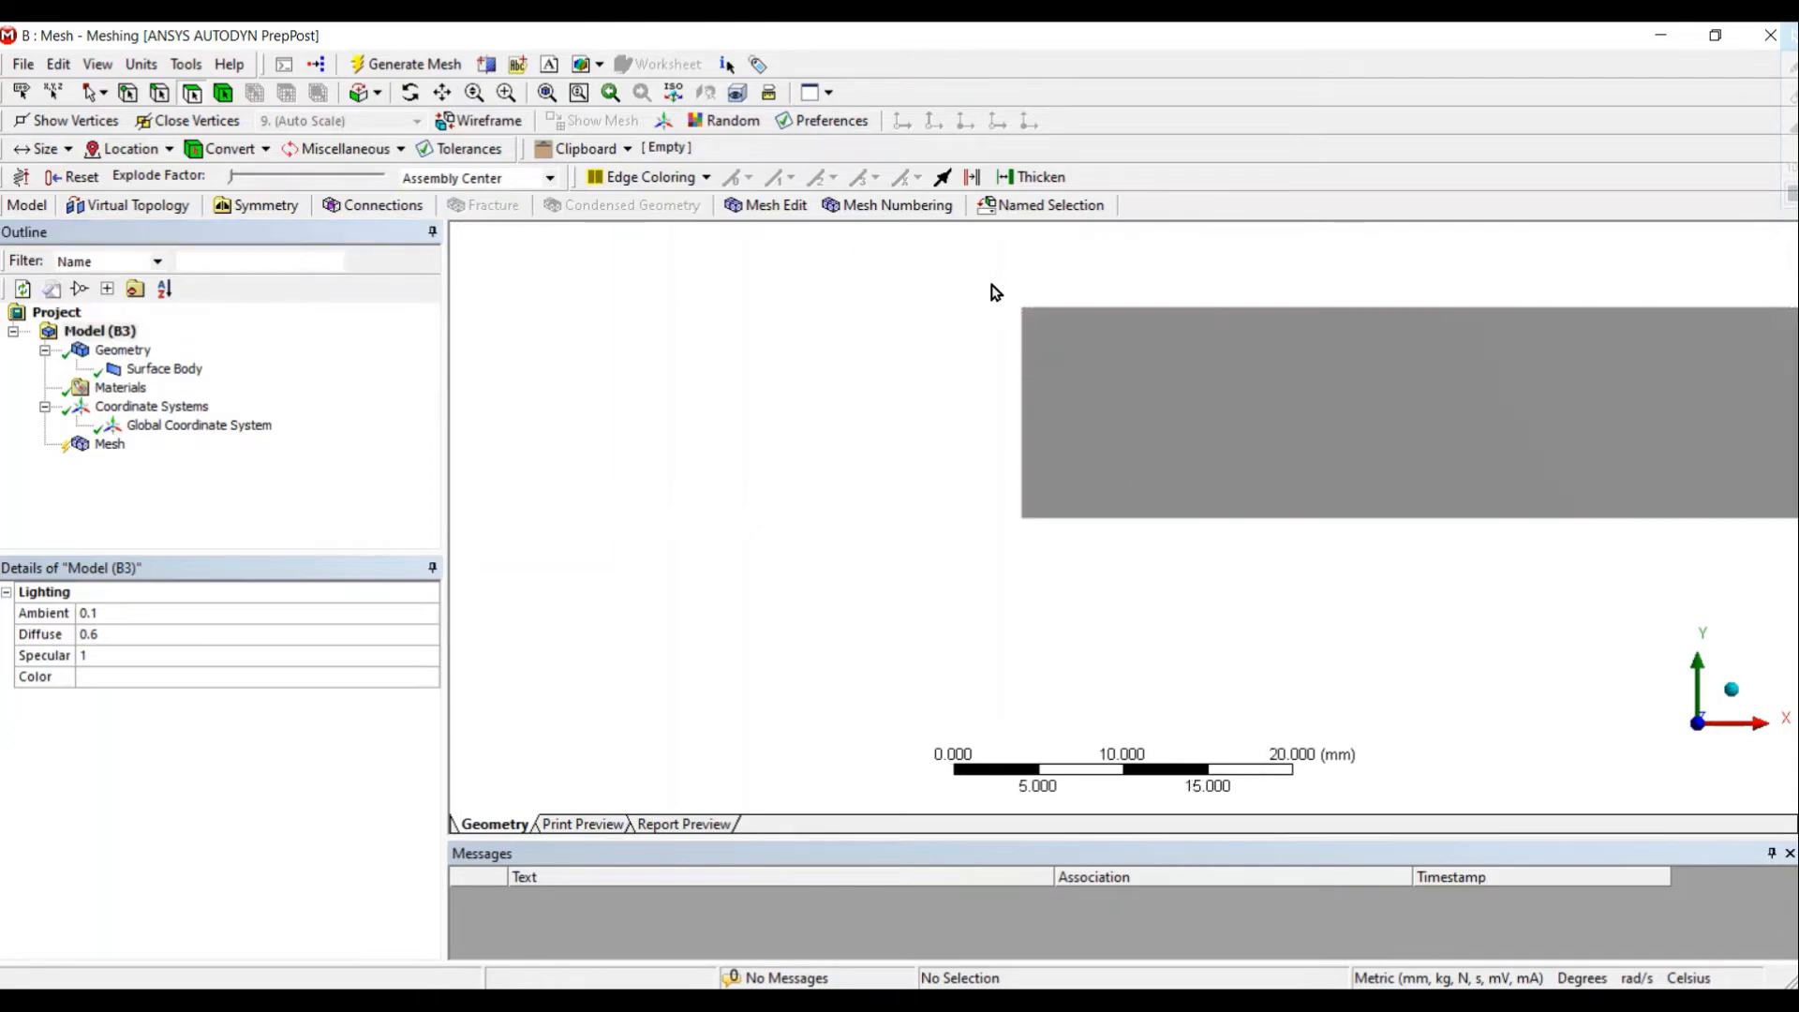
pyautogui.click(159, 94)
pyautogui.click(1021, 417)
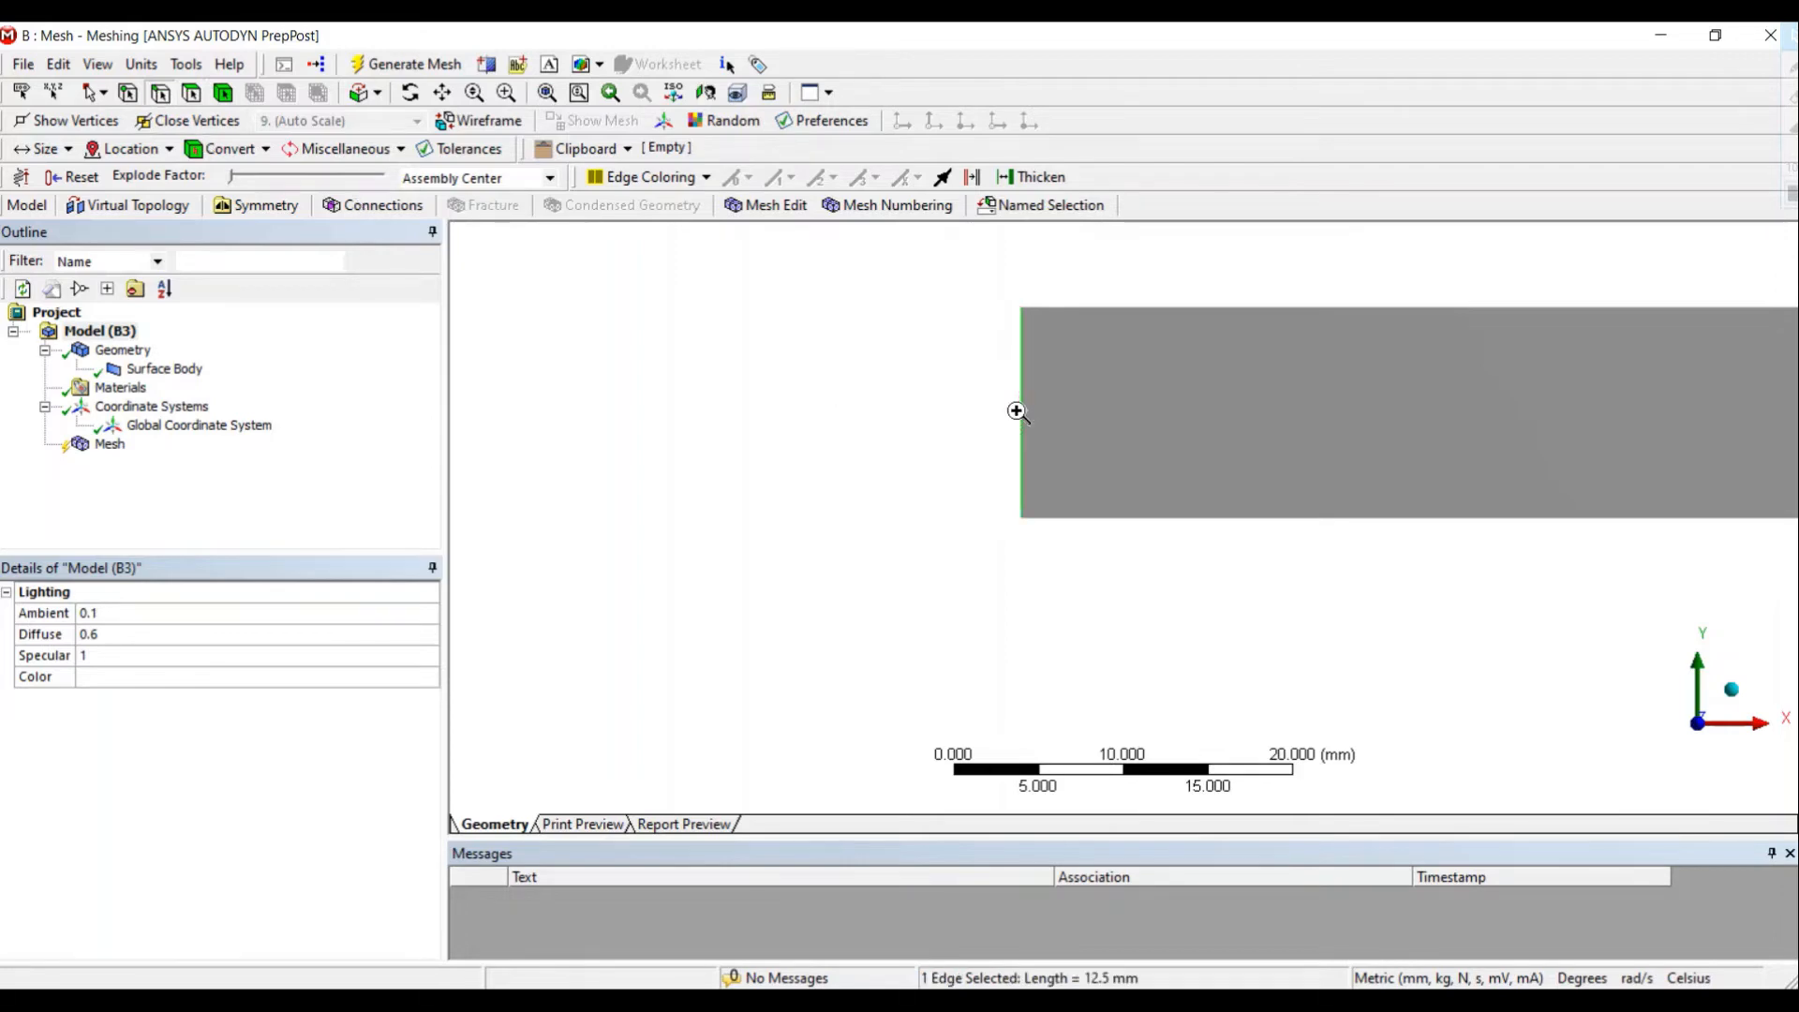
pyautogui.rightClick(1021, 417)
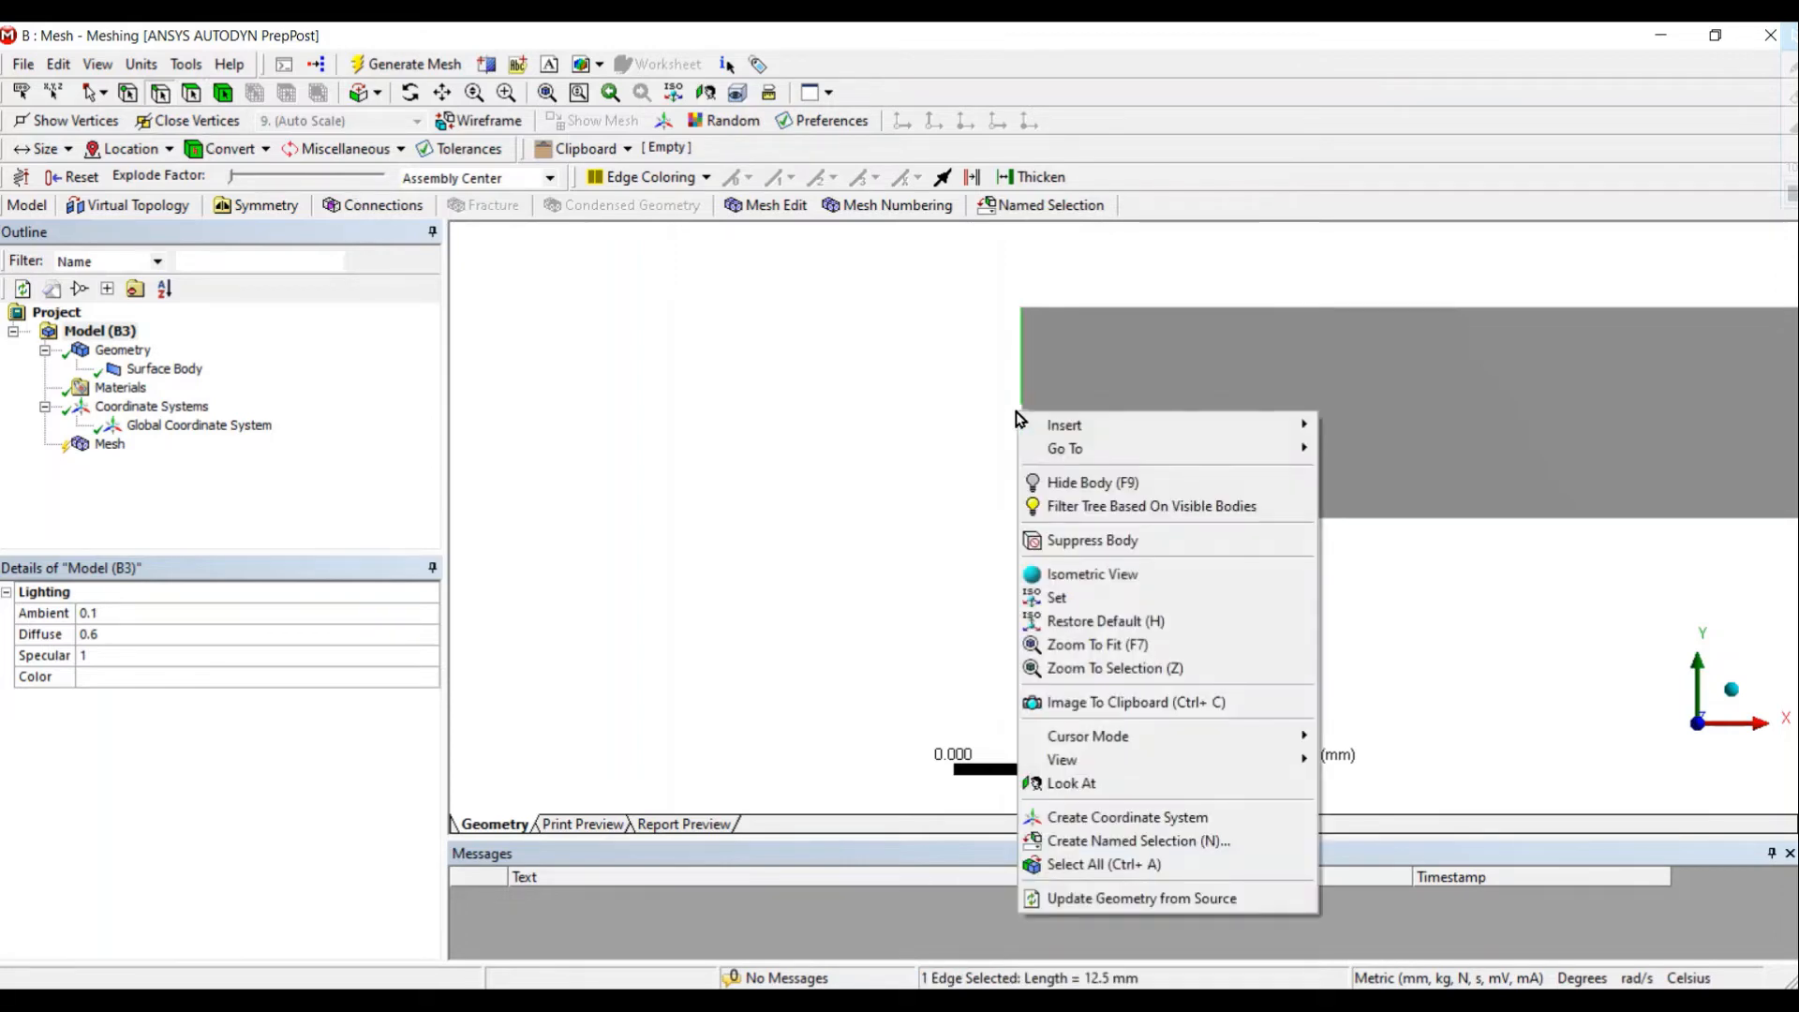
pyautogui.click(1105, 841)
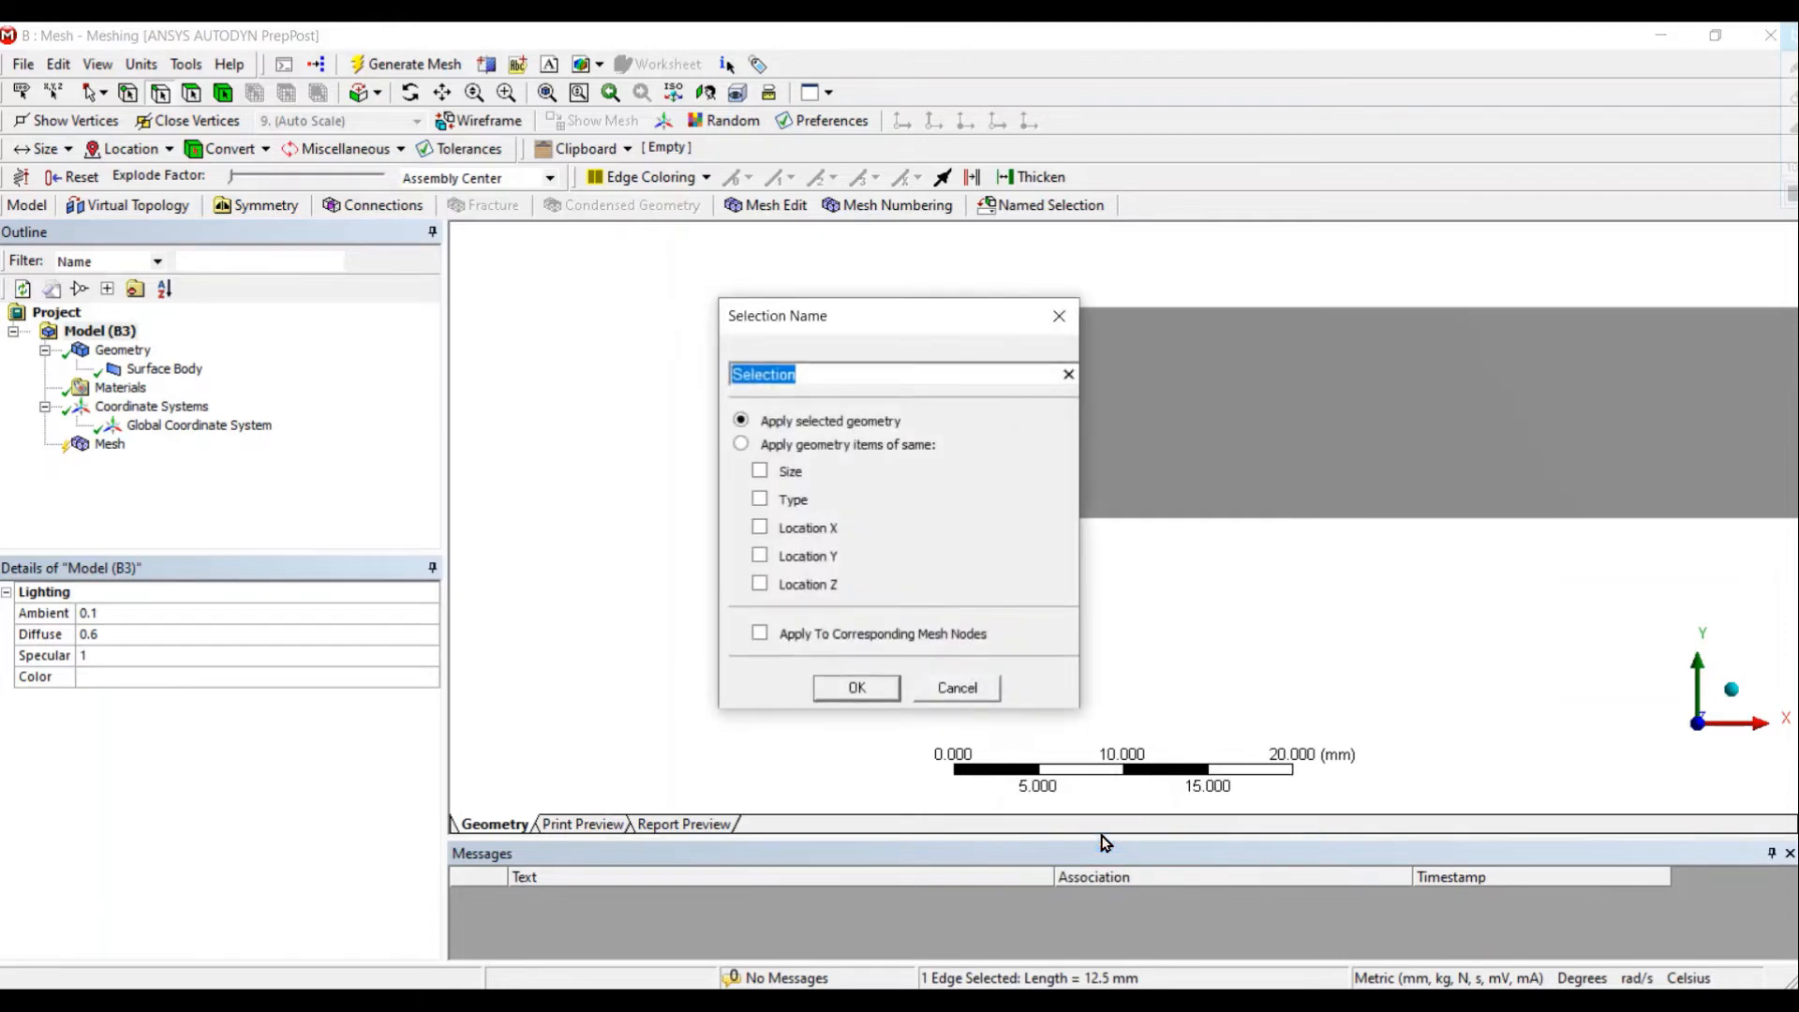
pyautogui.press('BackSpace')
pyautogui.click(857, 689)
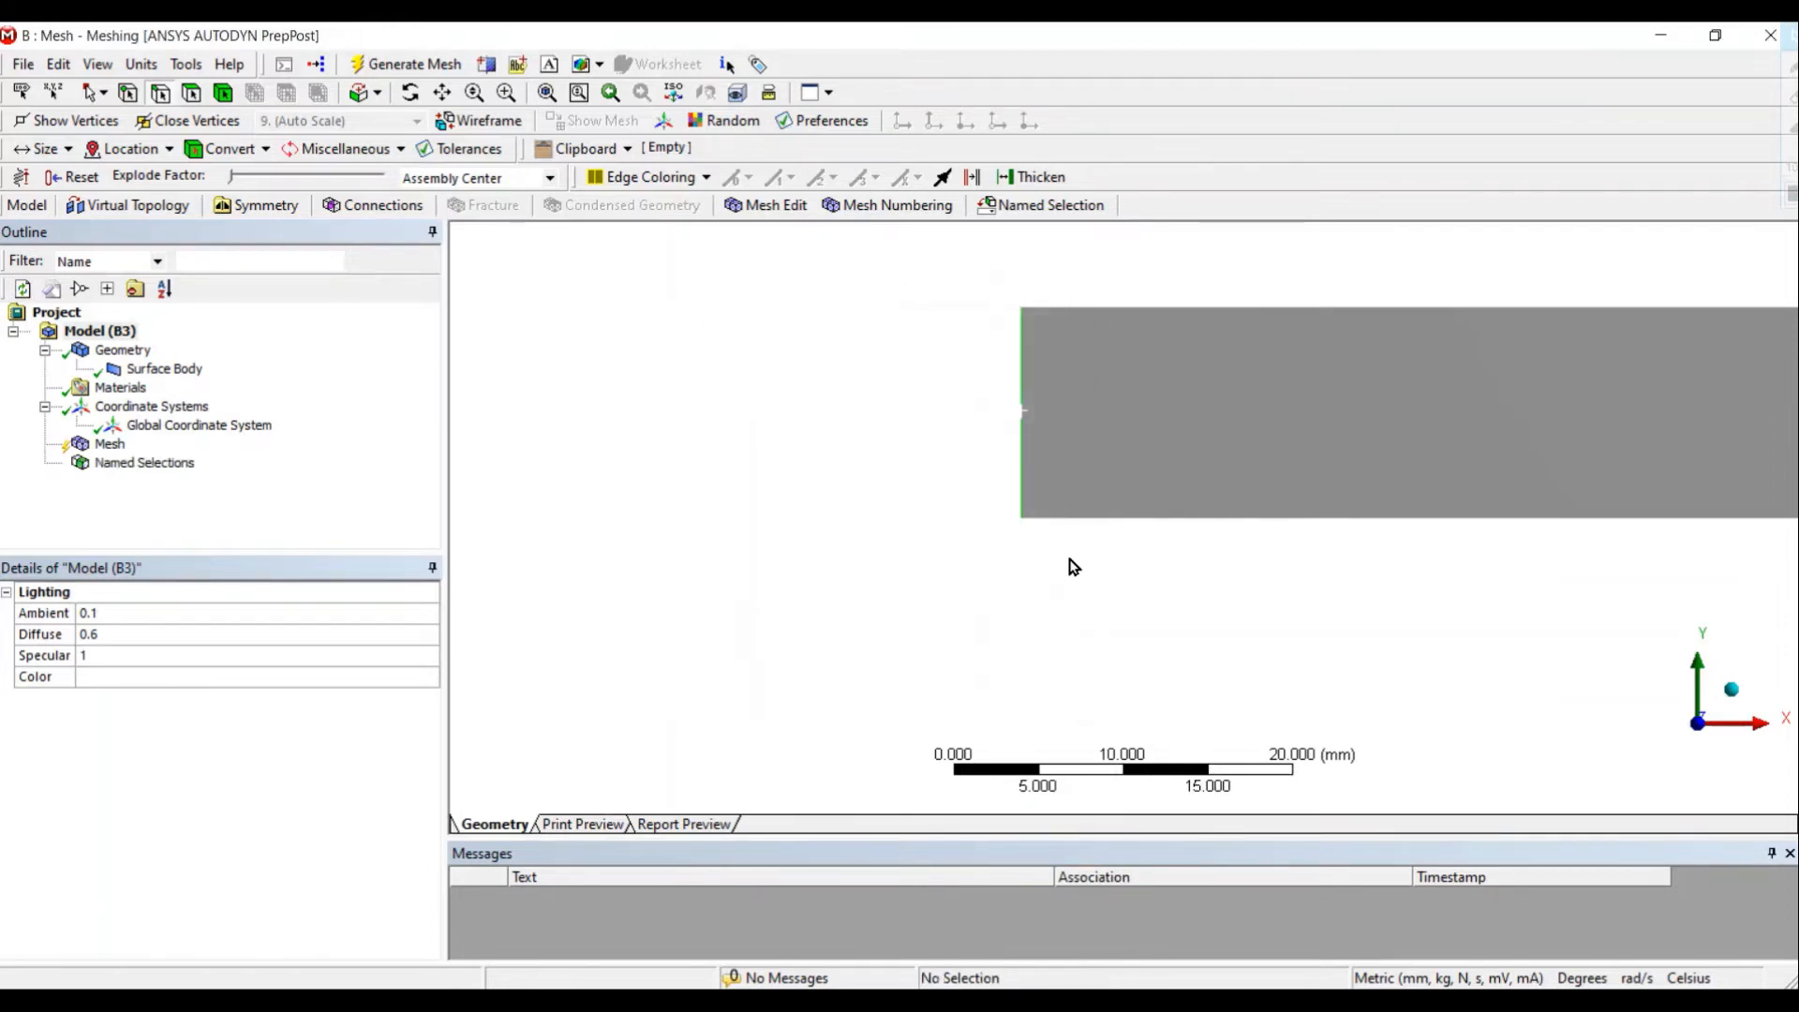
# Step: Create a named selection called Axis from the surface's long lower edge
pyautogui.click(1156, 519)
pyautogui.rightClick(1155, 519)
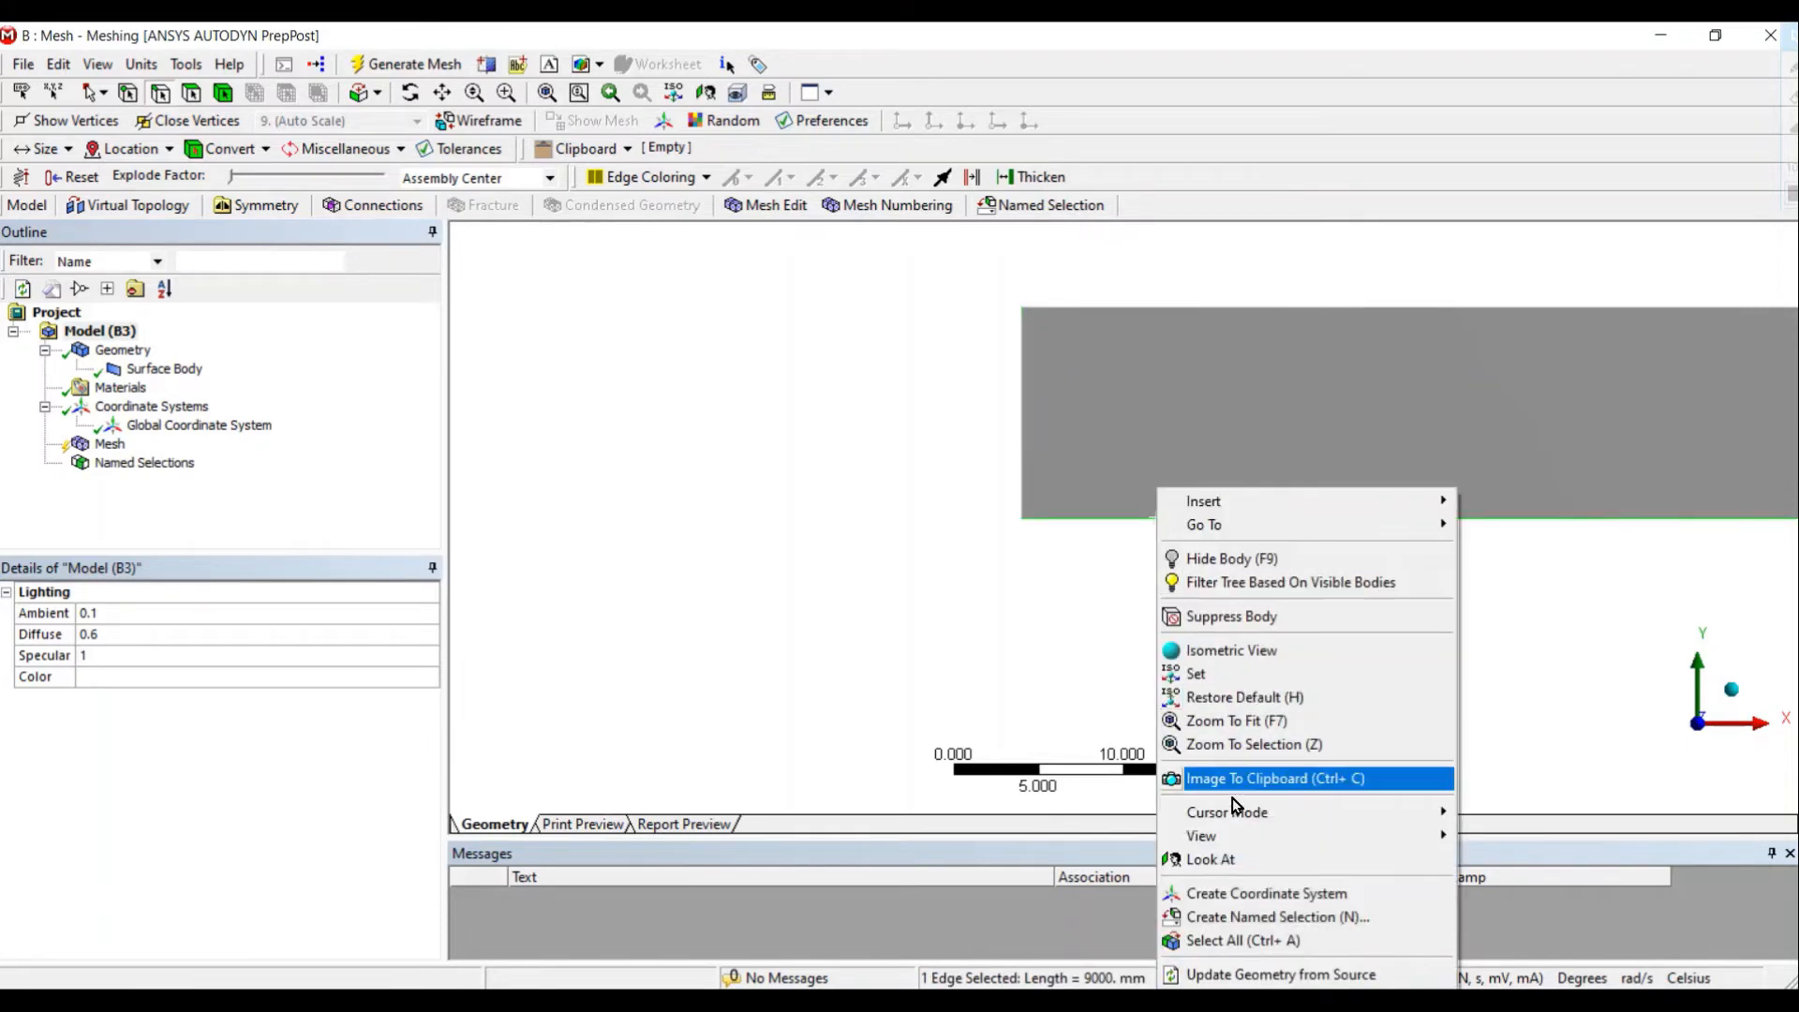
pyautogui.click(1239, 918)
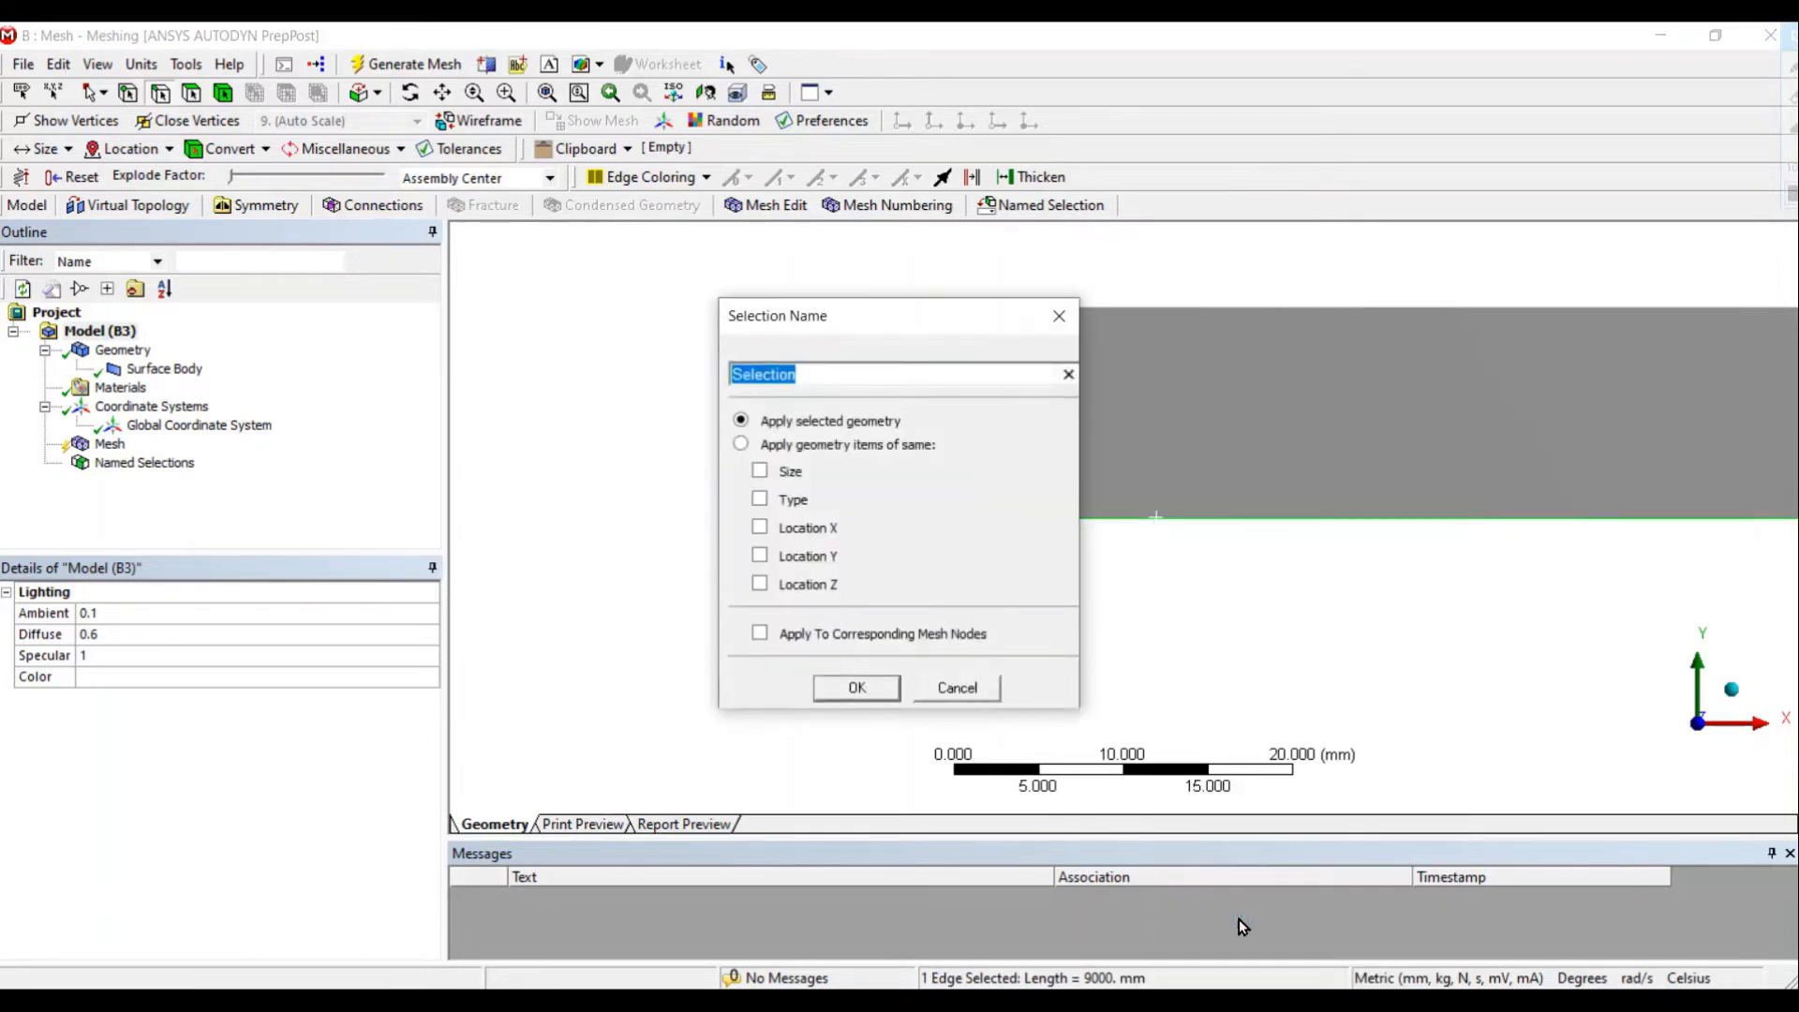
pyautogui.write('Axis')
pyautogui.press('Return')
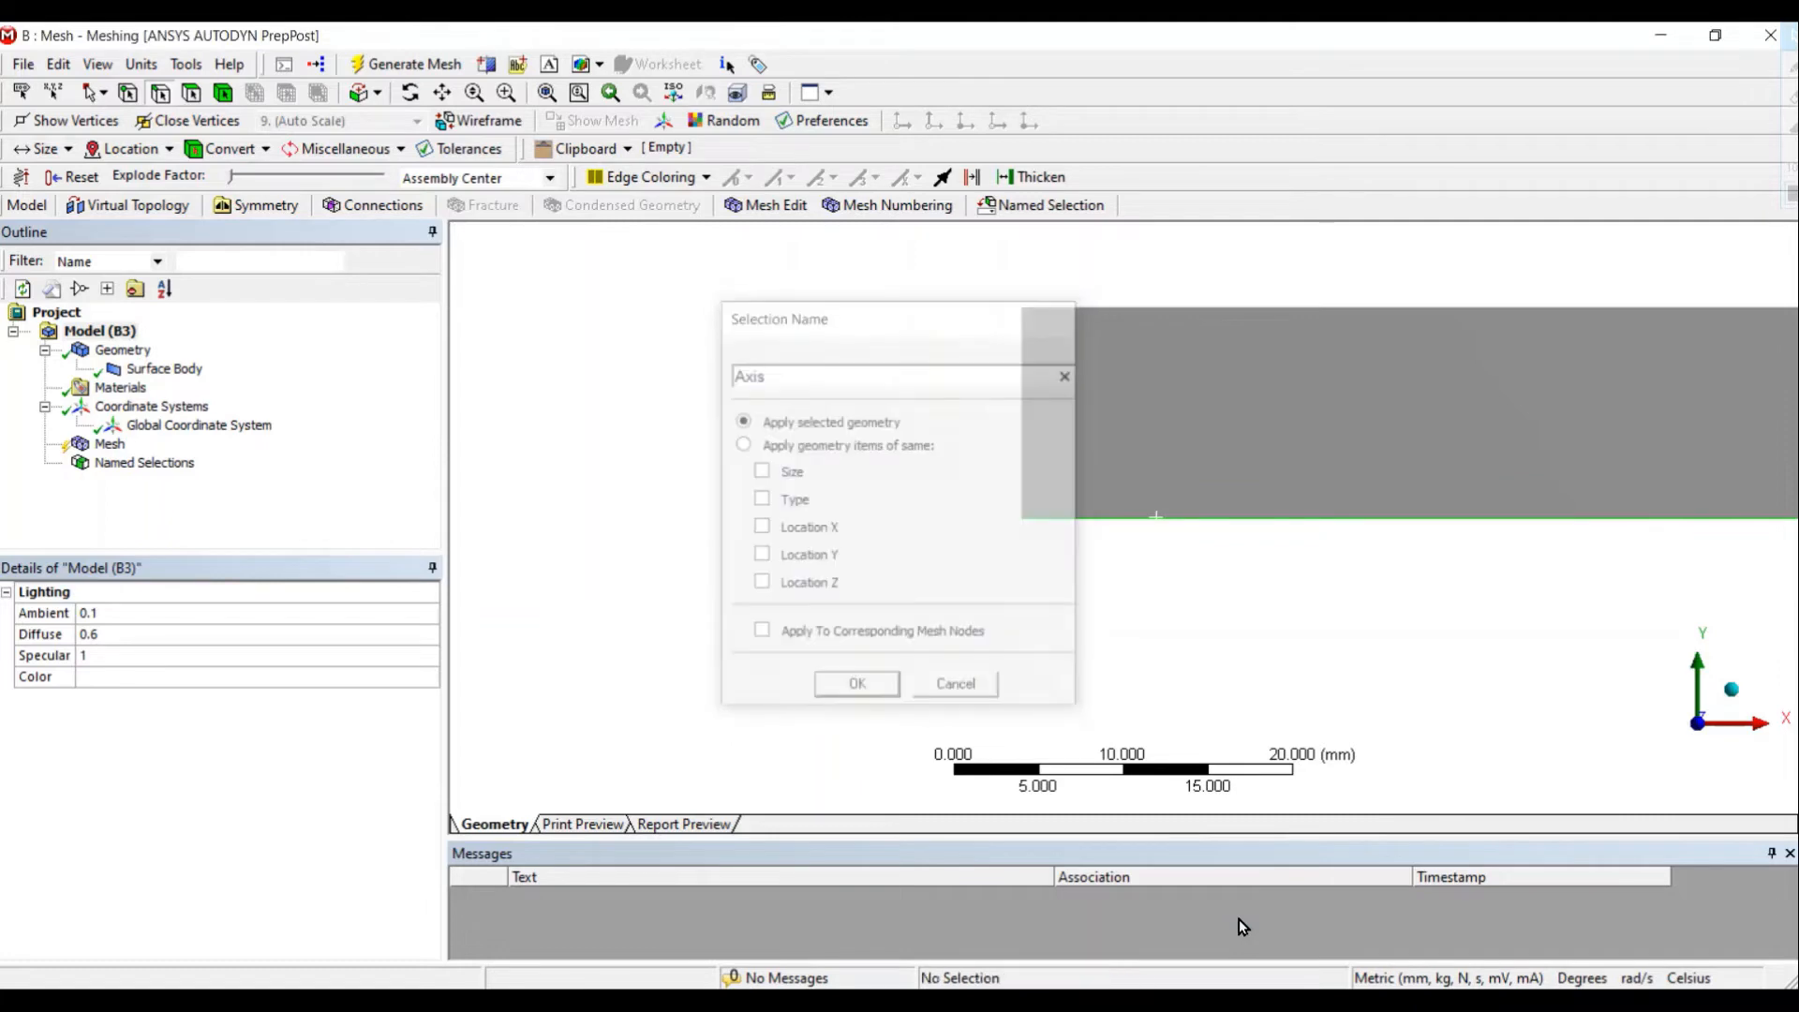
# Step: Create a named selection called Wall from the surface's long upper edge
pyautogui.click(1229, 310)
pyautogui.rightClick(1230, 310)
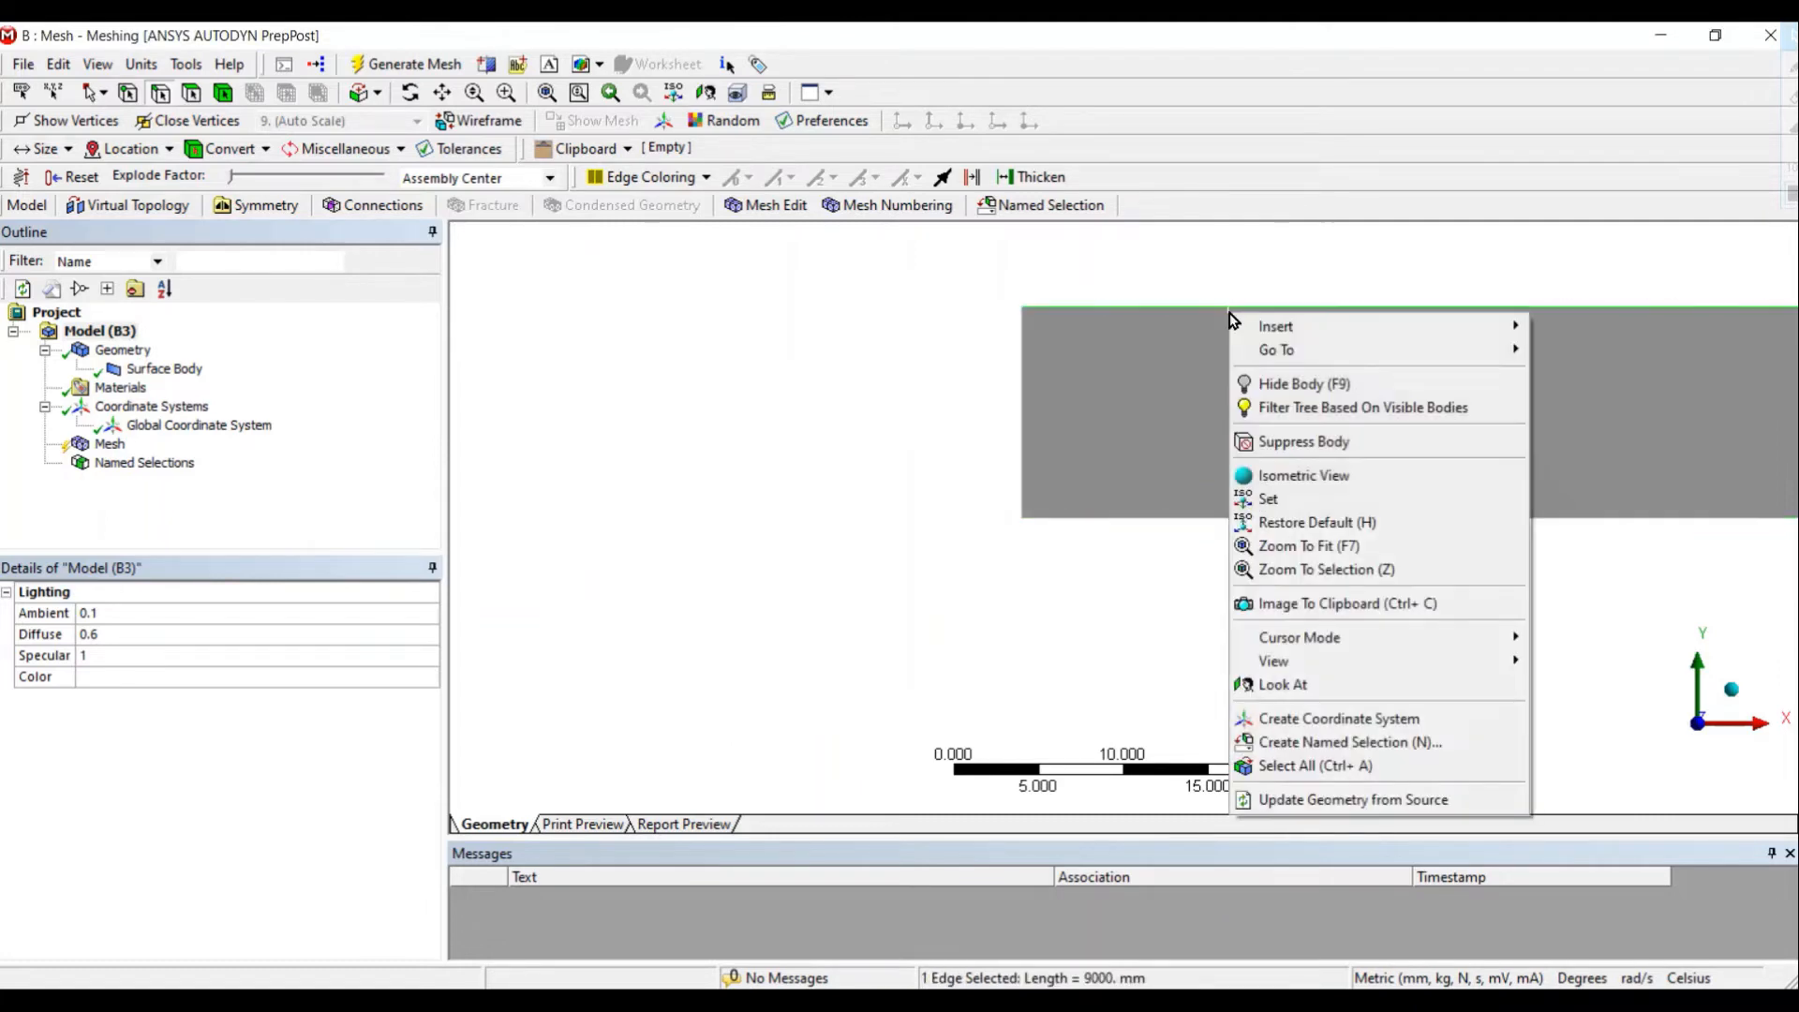
pyautogui.click(1291, 755)
pyautogui.write('Wal')
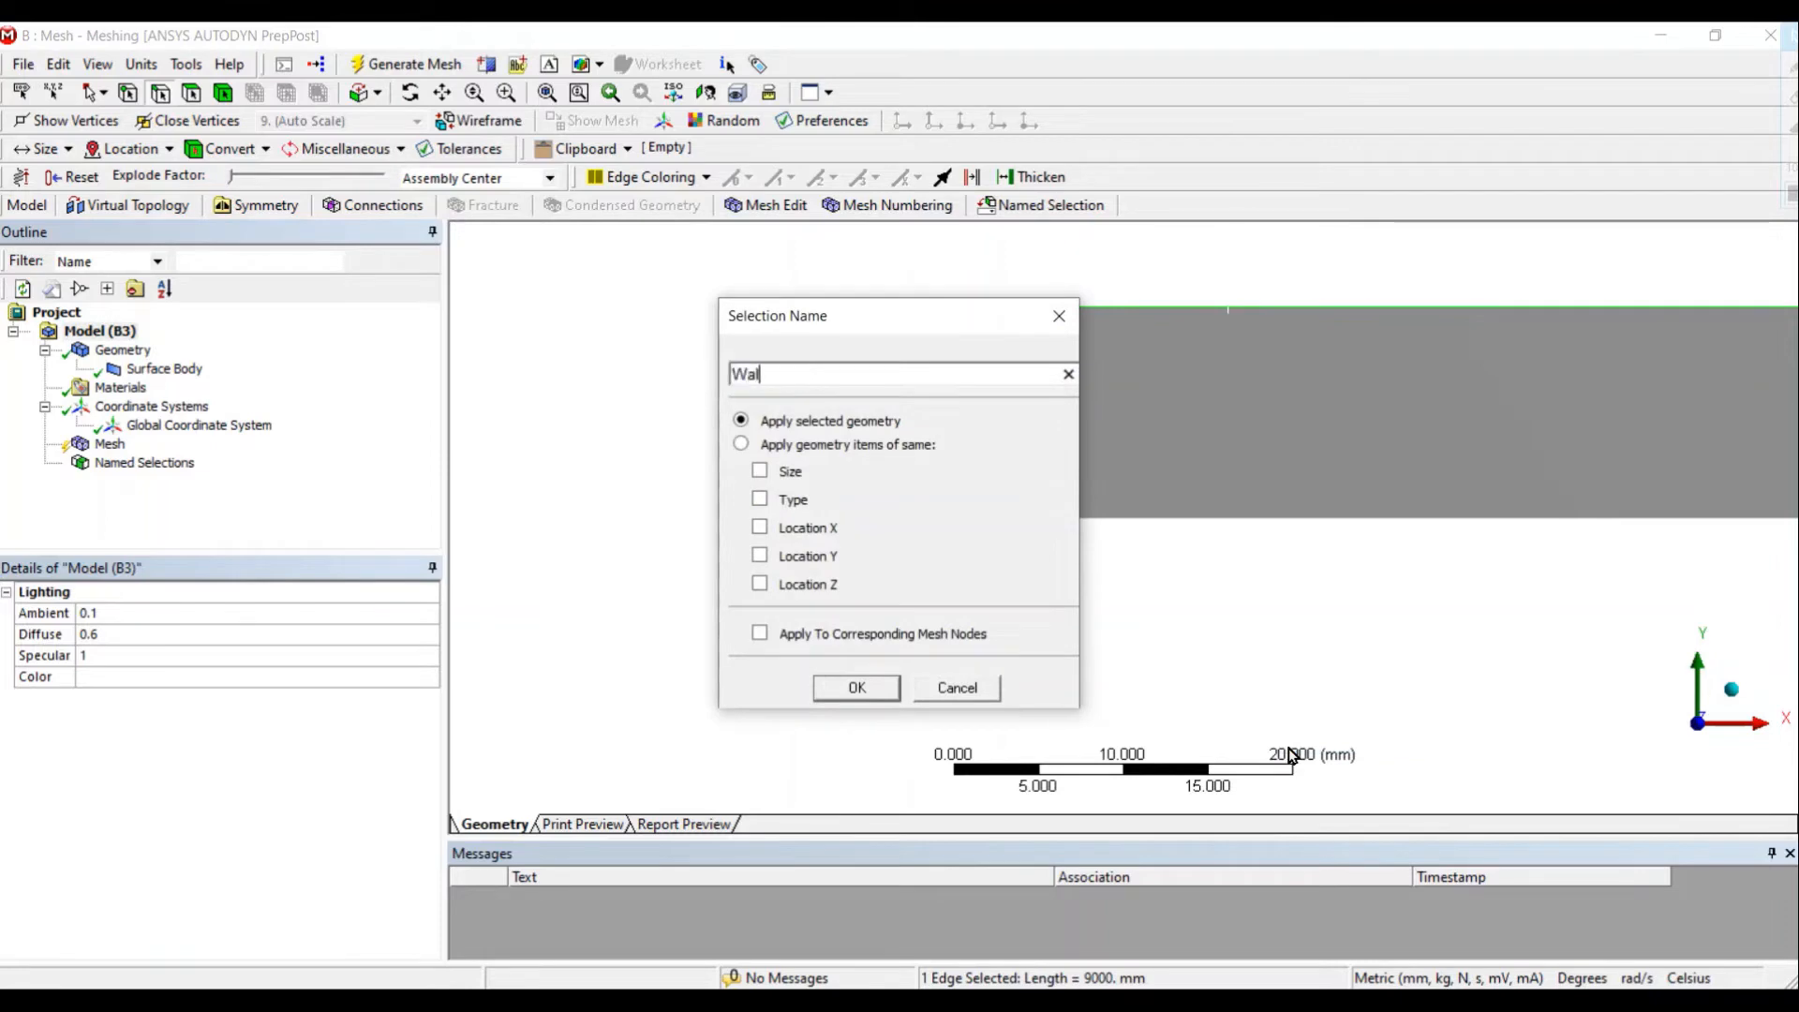
pyautogui.write('l')
pyautogui.press('Return')
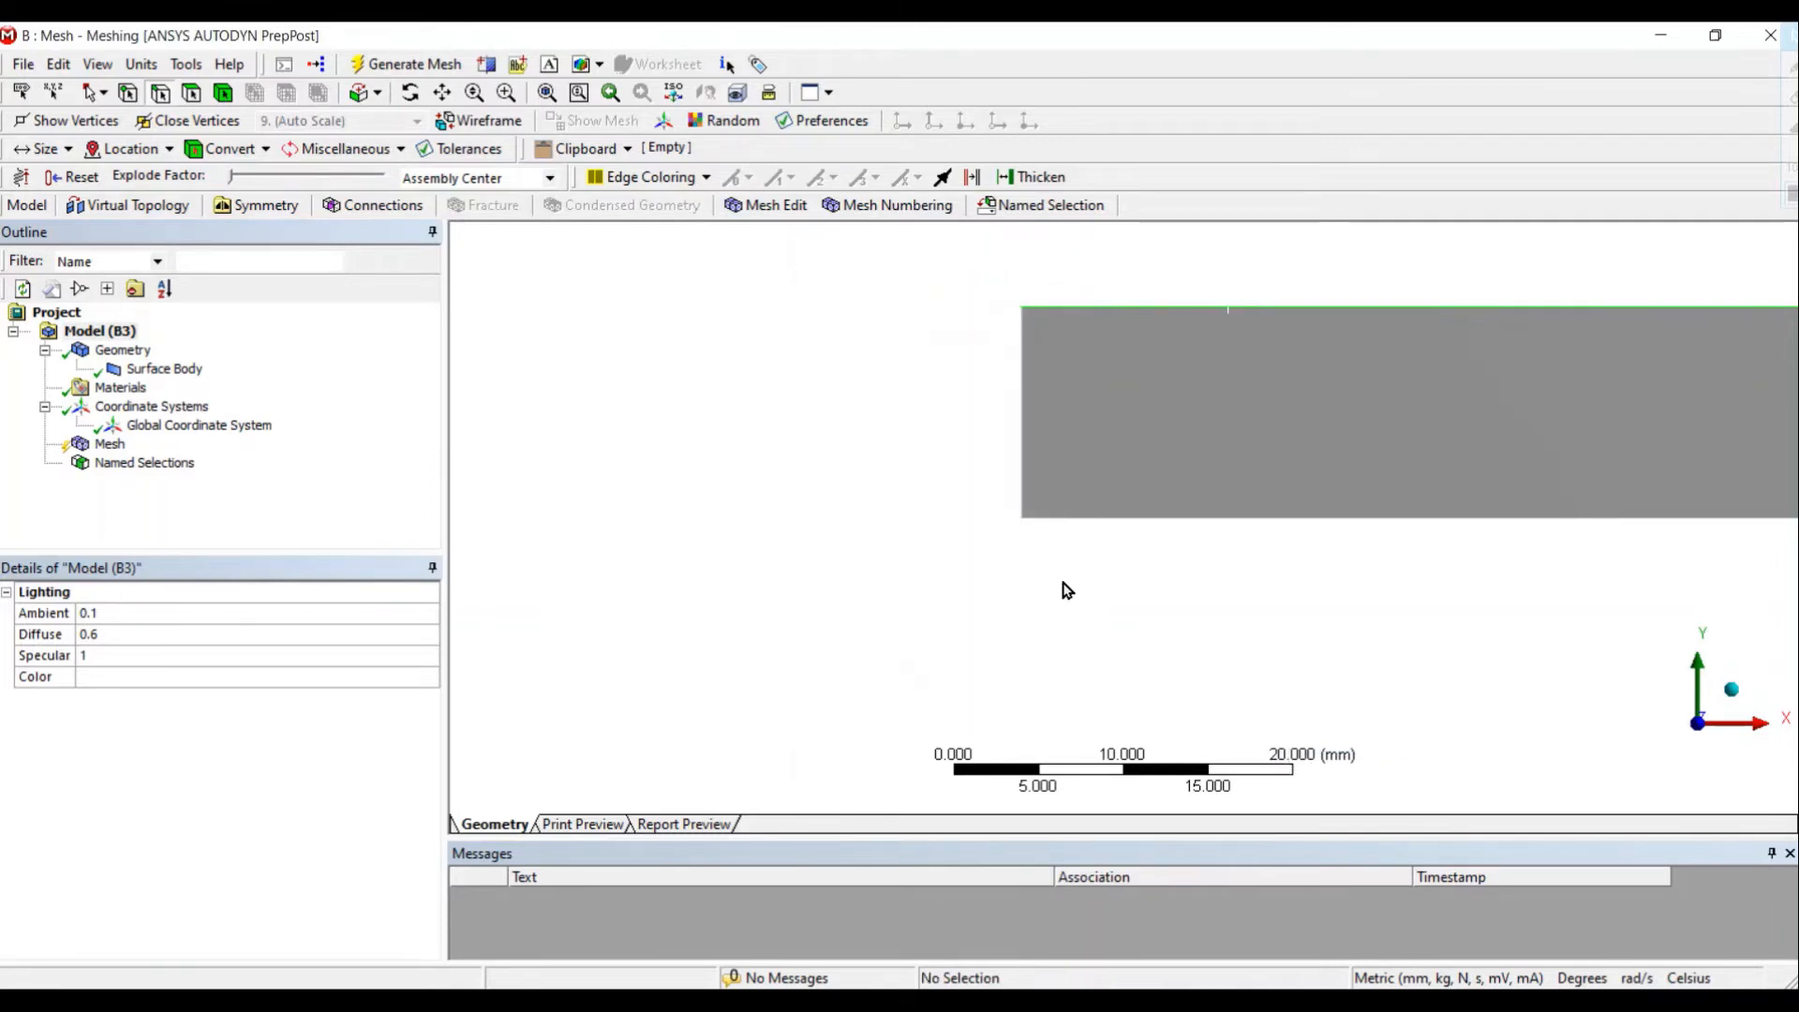
# Step: Create a named selection called Outlet from the short vertical edge at the far end of the pipe
pyautogui.scroll(-5, 1067, 590)
pyautogui.scroll(-3, 1066, 590)
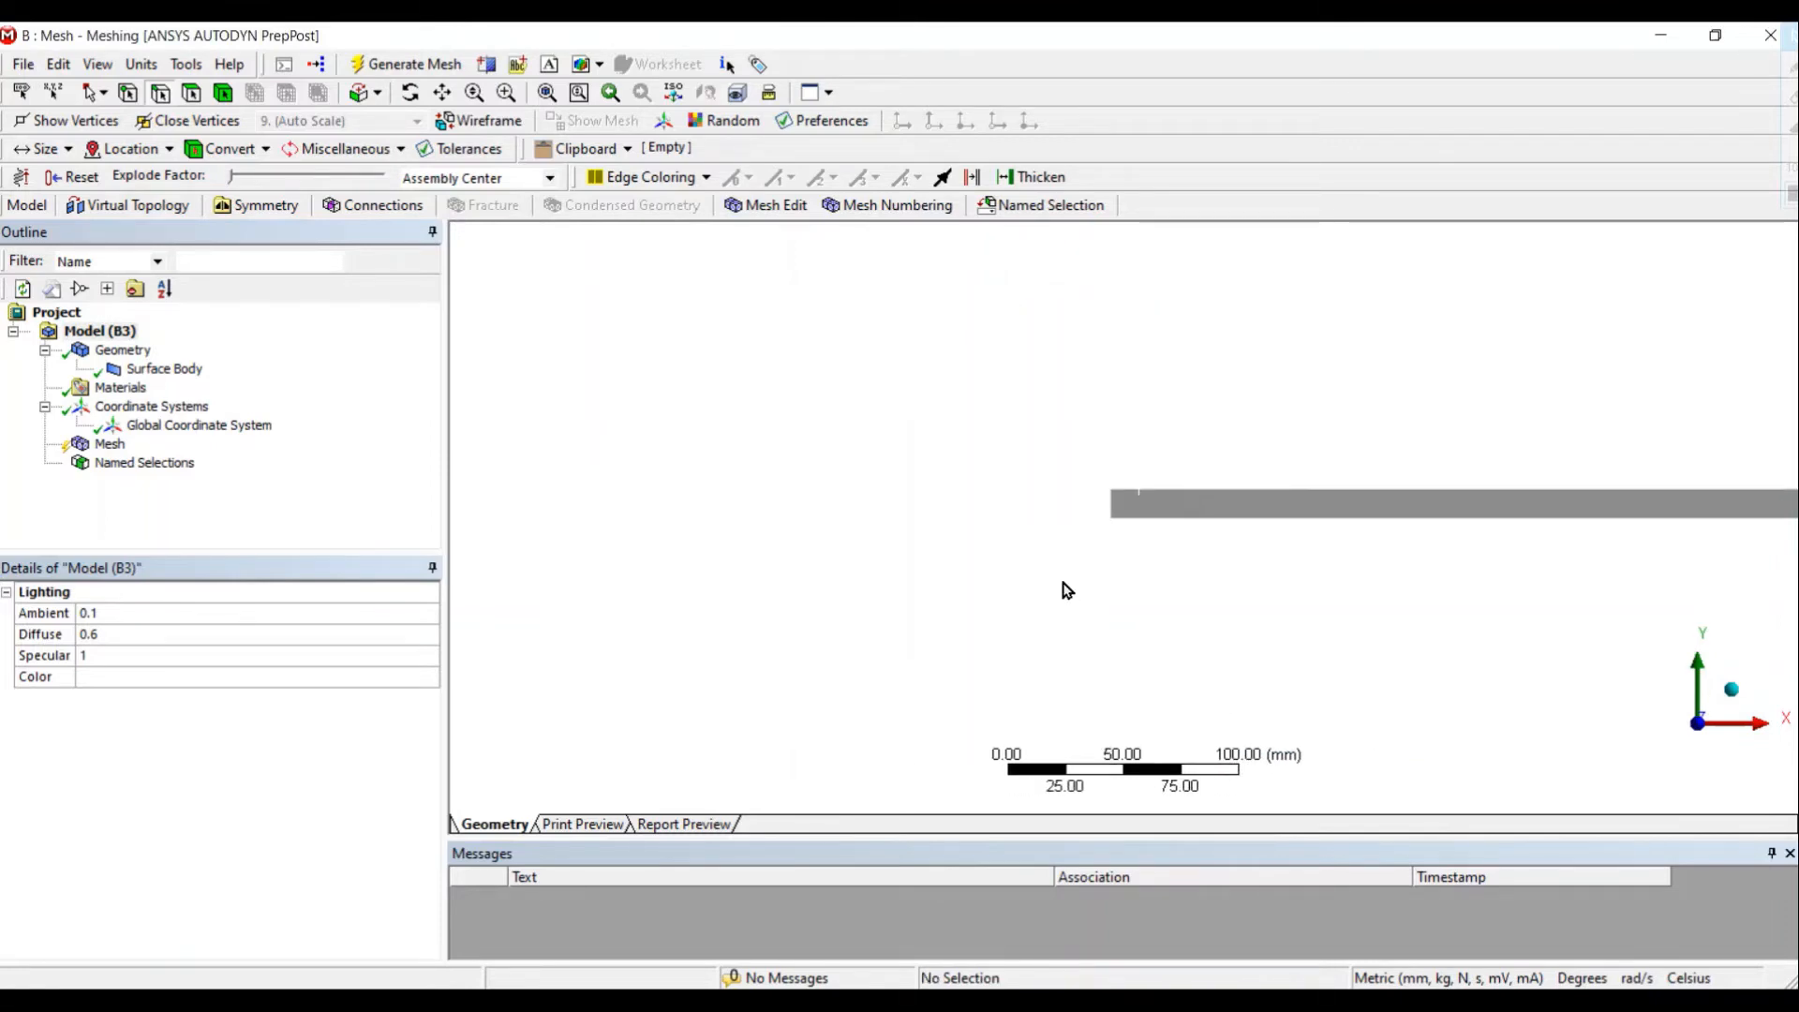
pyautogui.click(544, 95)
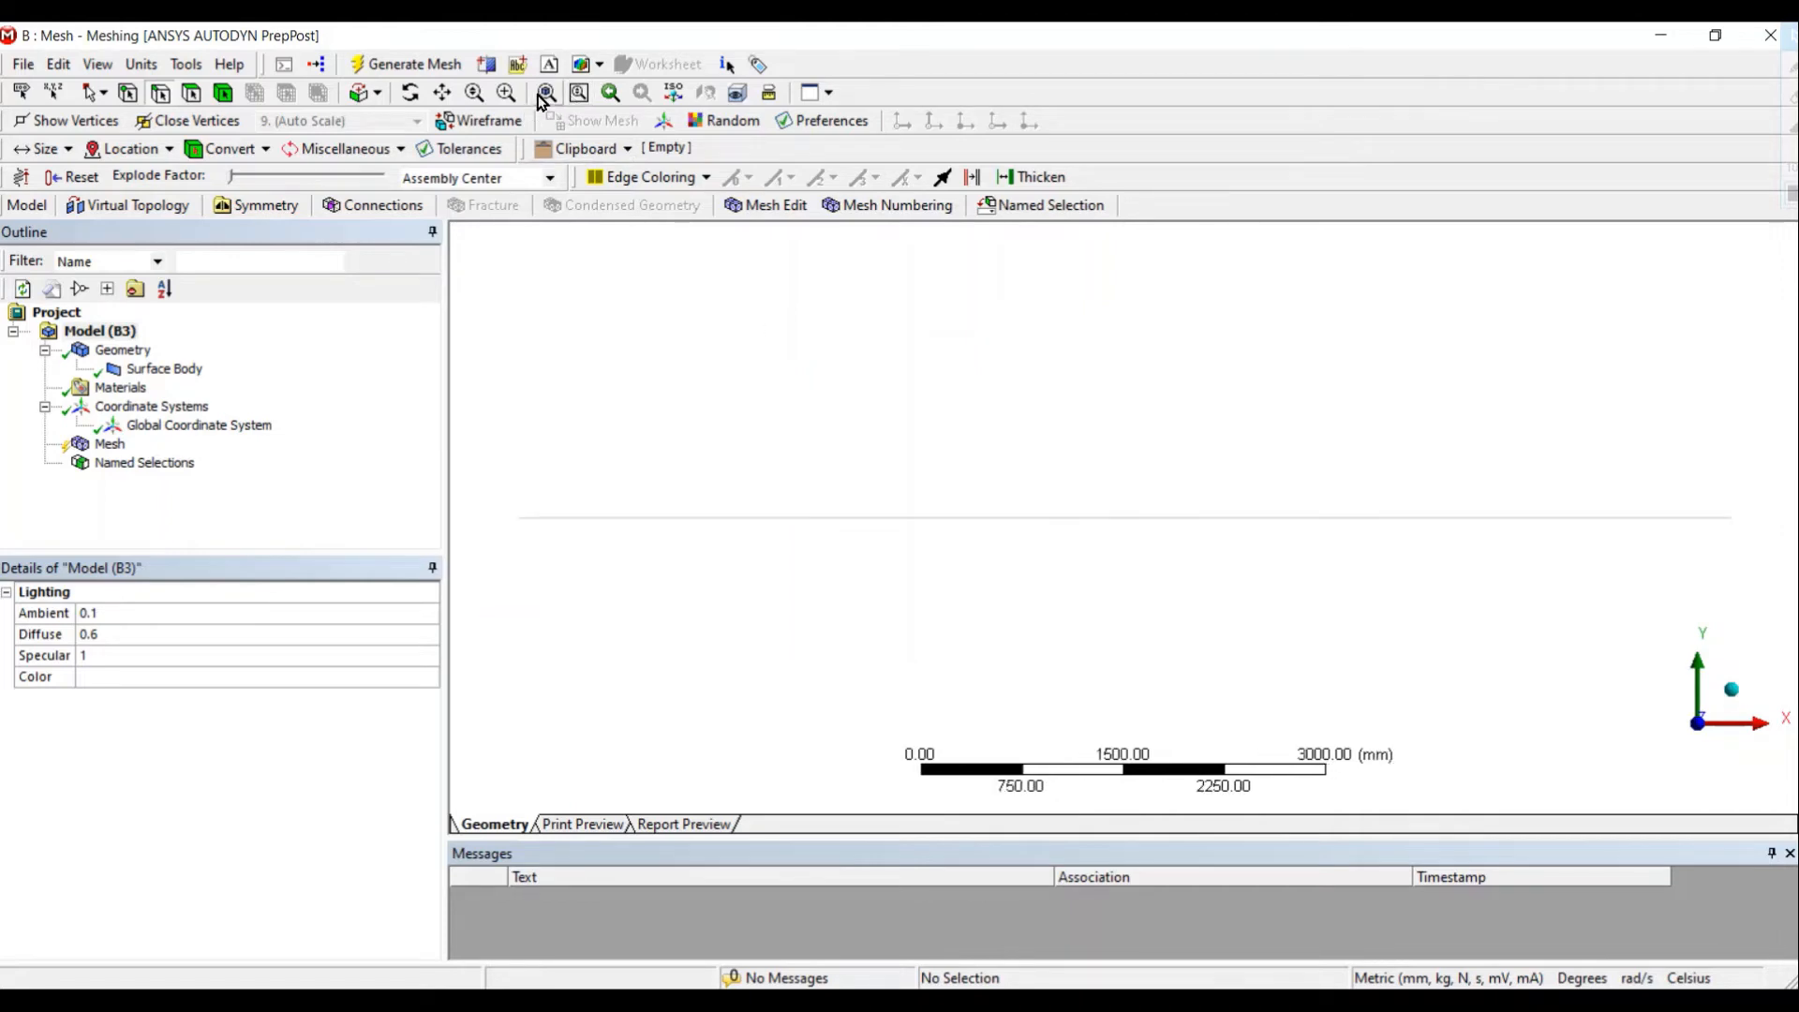
pyautogui.moveTo(1693, 500); pyautogui.dragTo(1738, 533, button='right')
pyautogui.moveTo(1323, 522); pyautogui.dragTo(1413, 614, button='right')
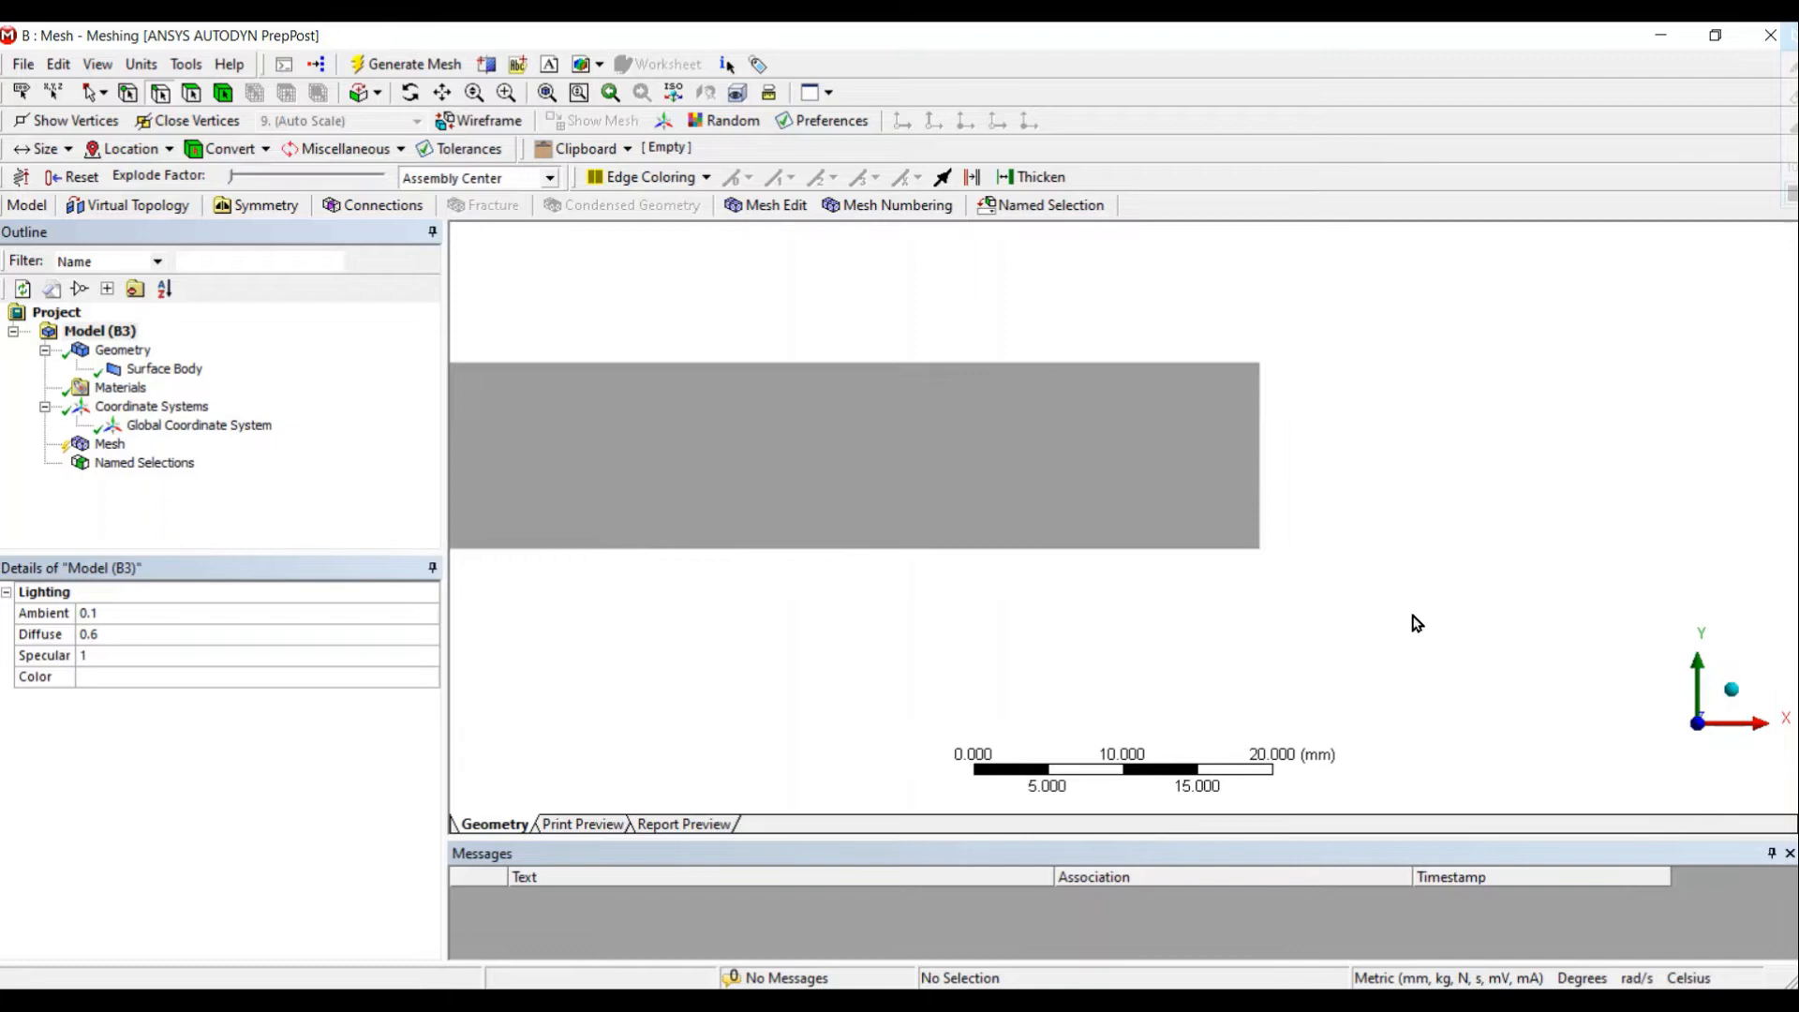
pyautogui.click(1261, 437)
pyautogui.rightClick(1261, 437)
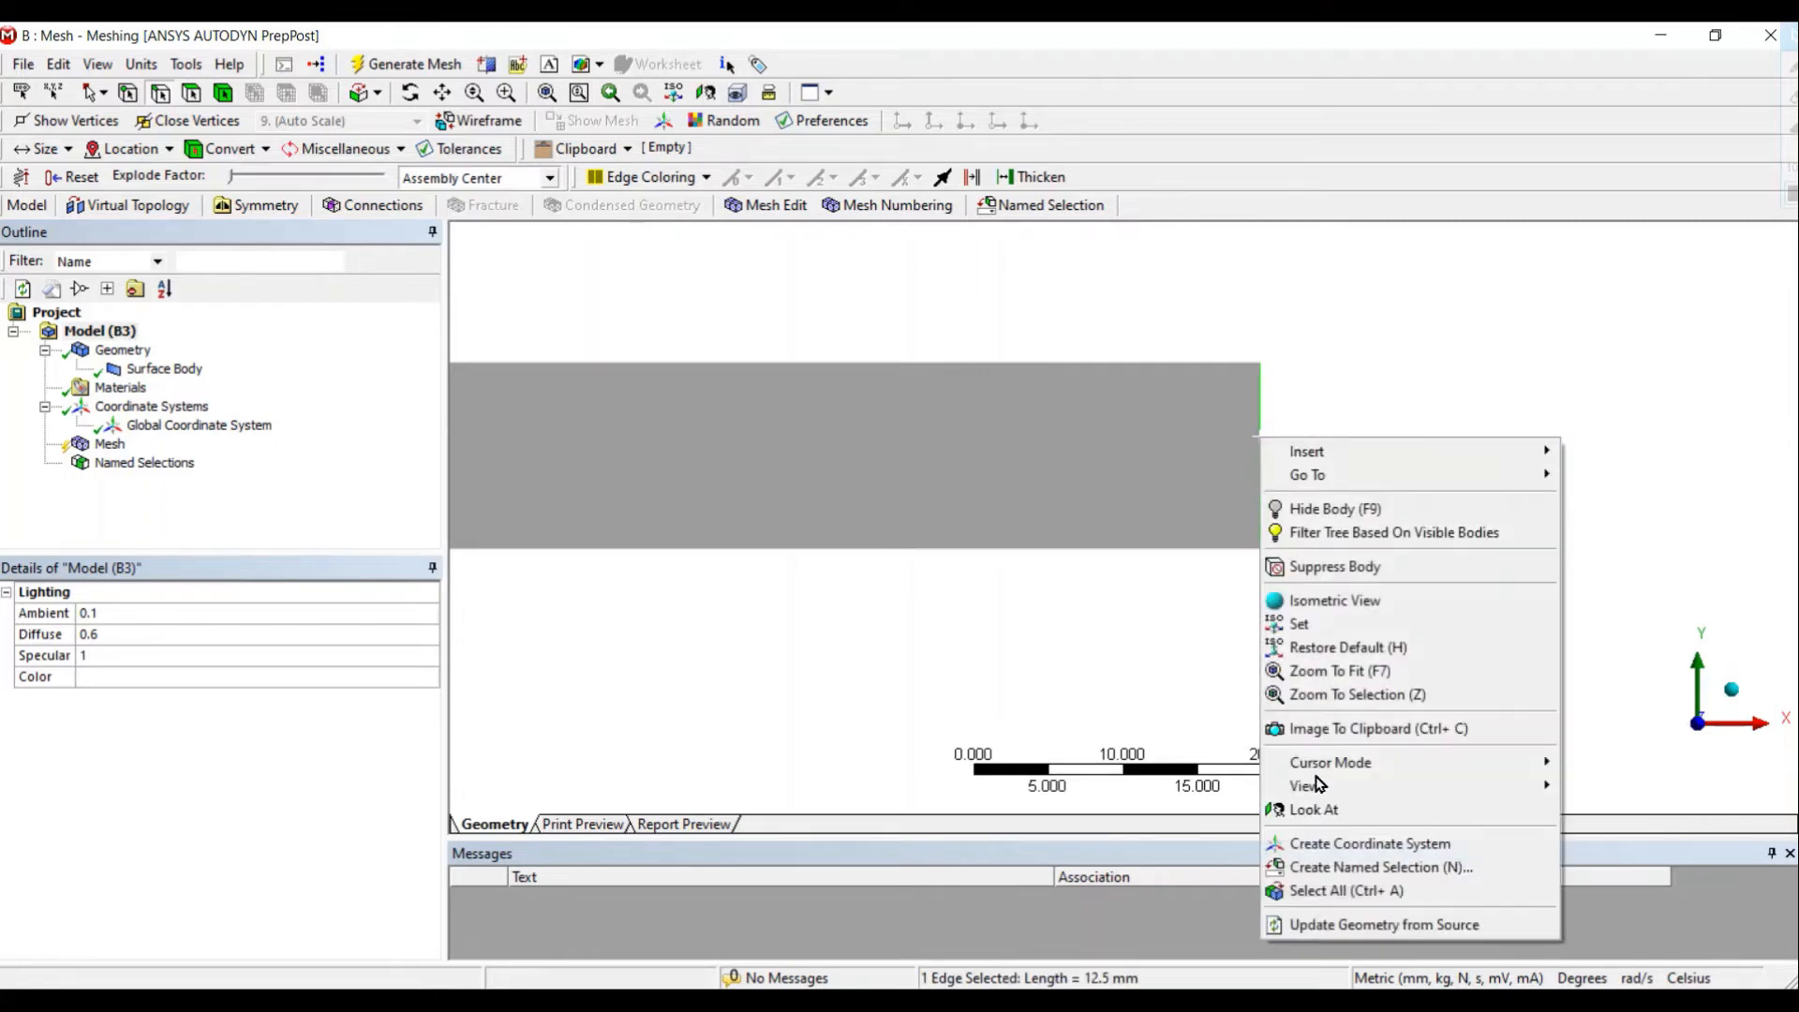
pyautogui.click(1331, 868)
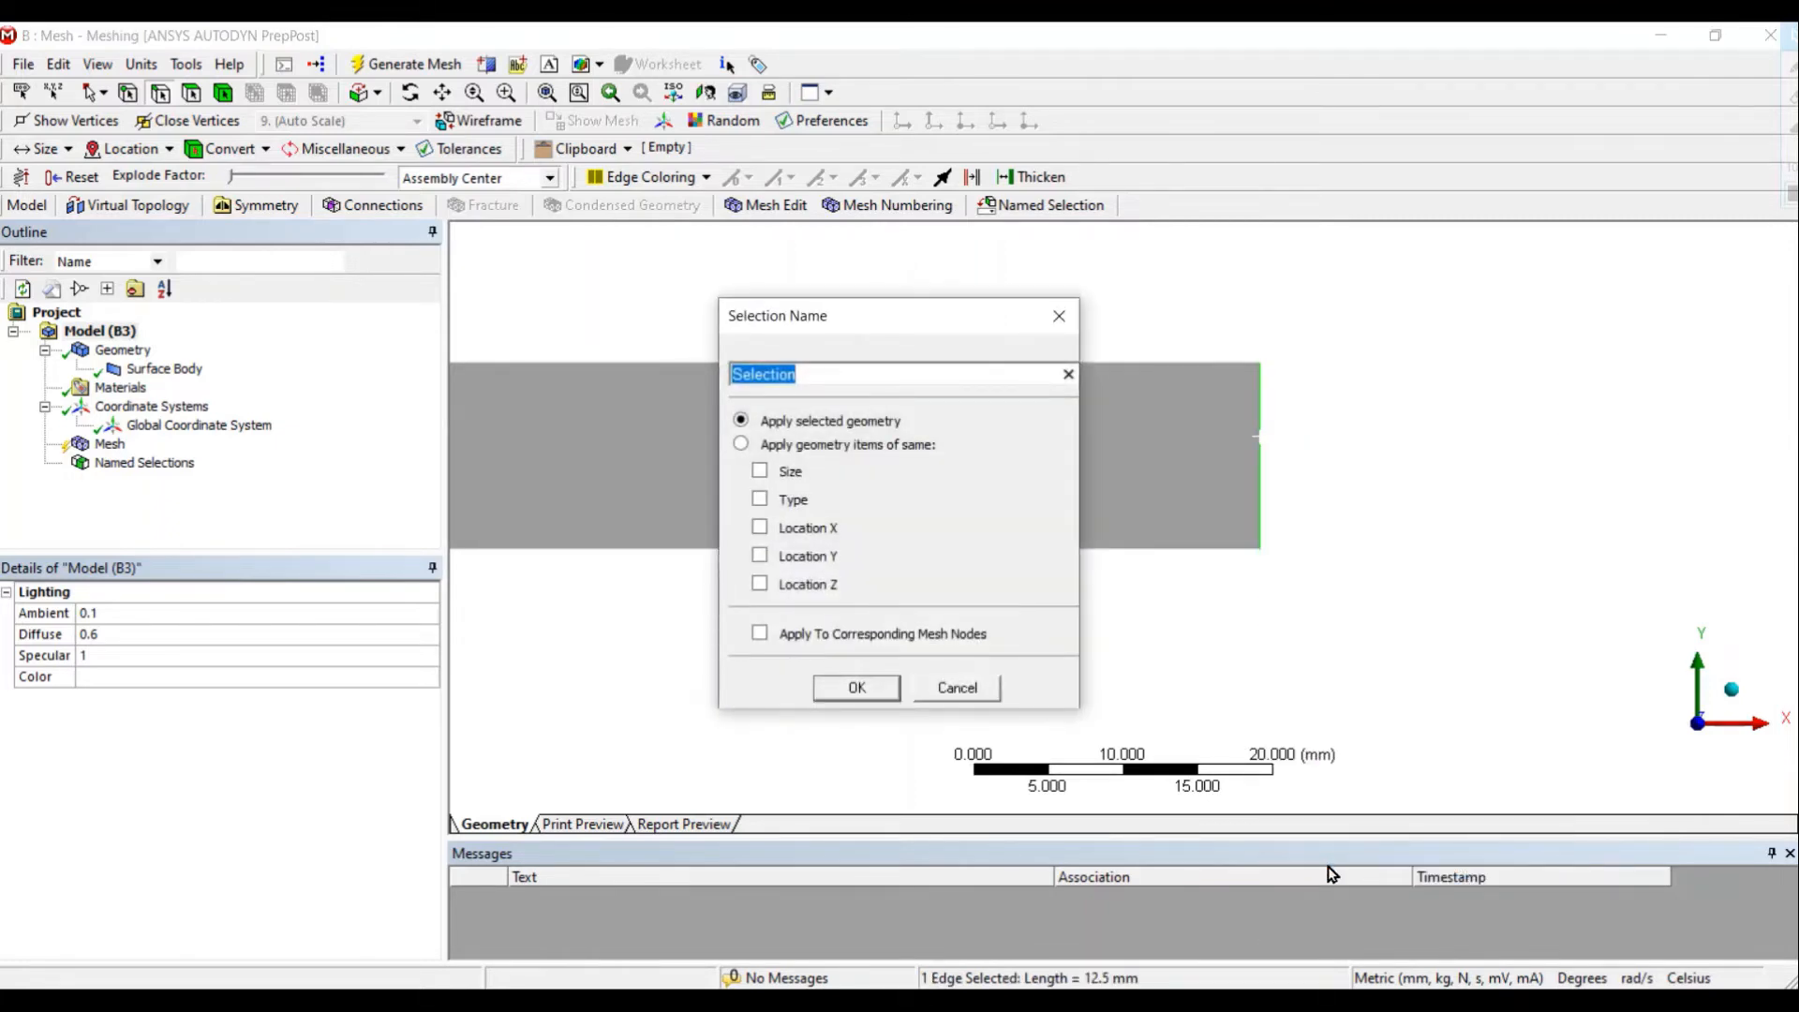
pyautogui.write('Outlet')
pyautogui.press('Return')
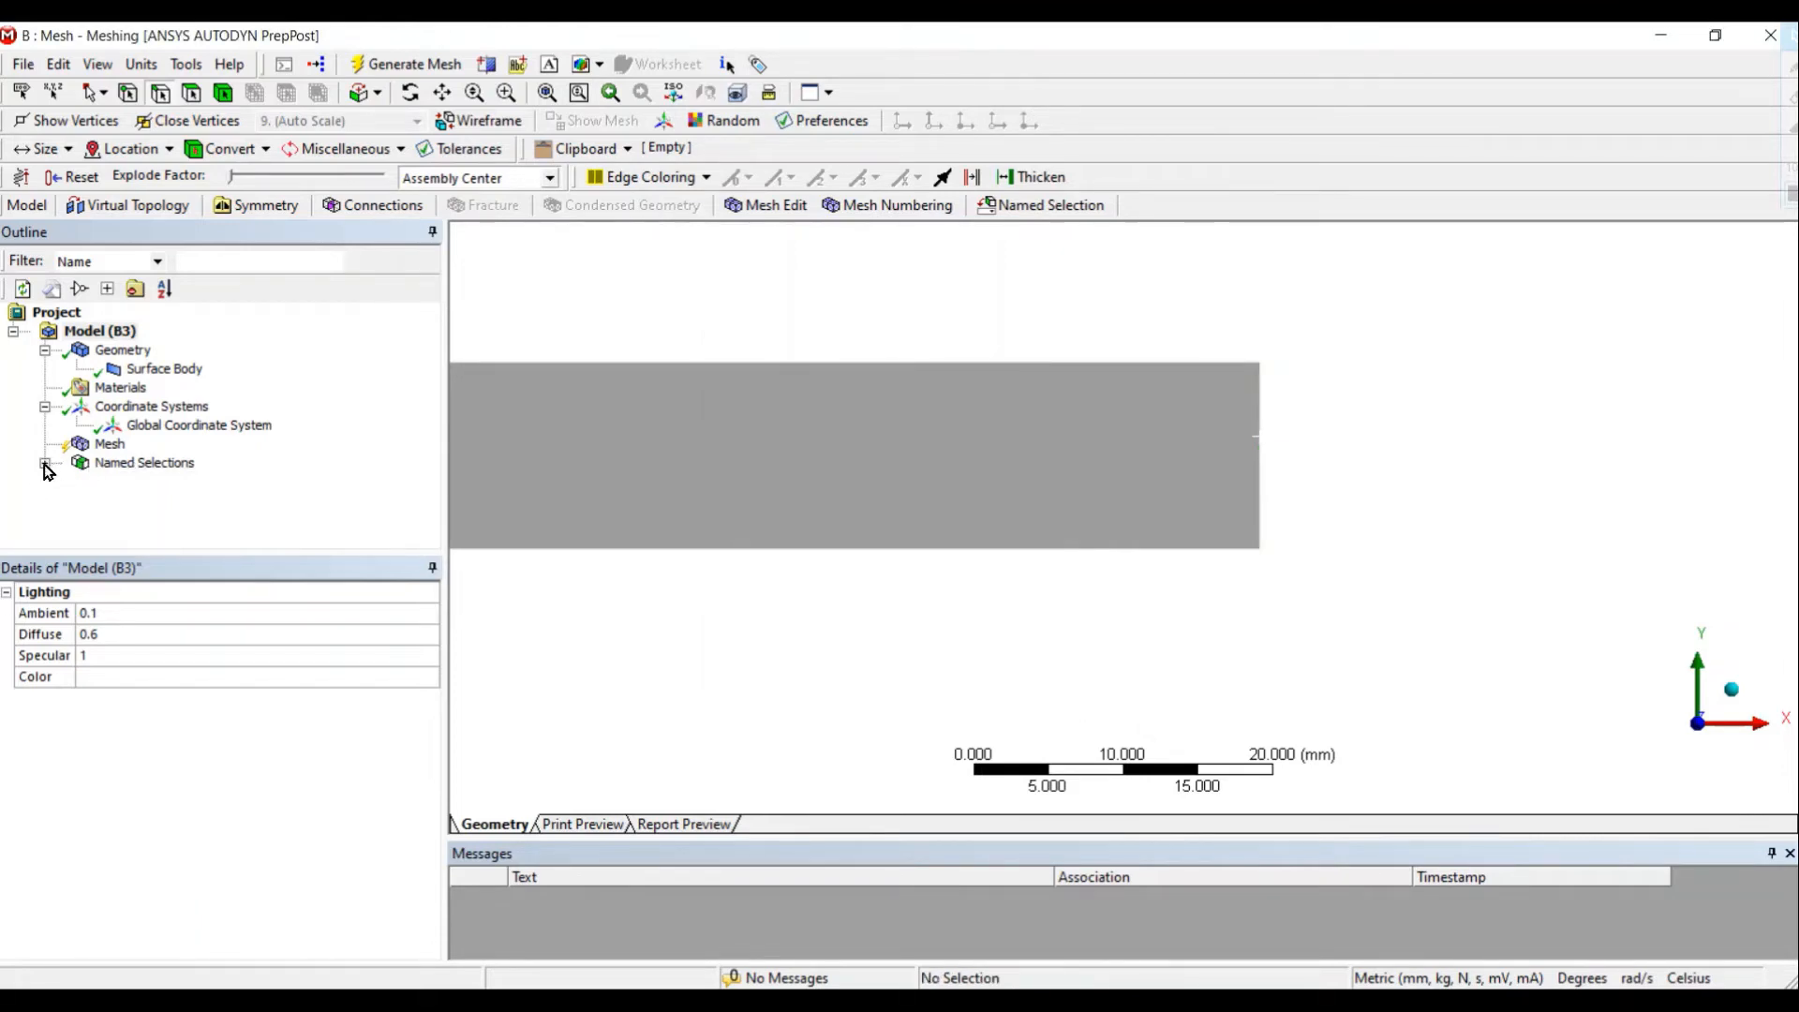
# Step: Expand the named selections and check which edge each of Outlet, Wall, Axis and Inlet refers to
pyautogui.click(44, 463)
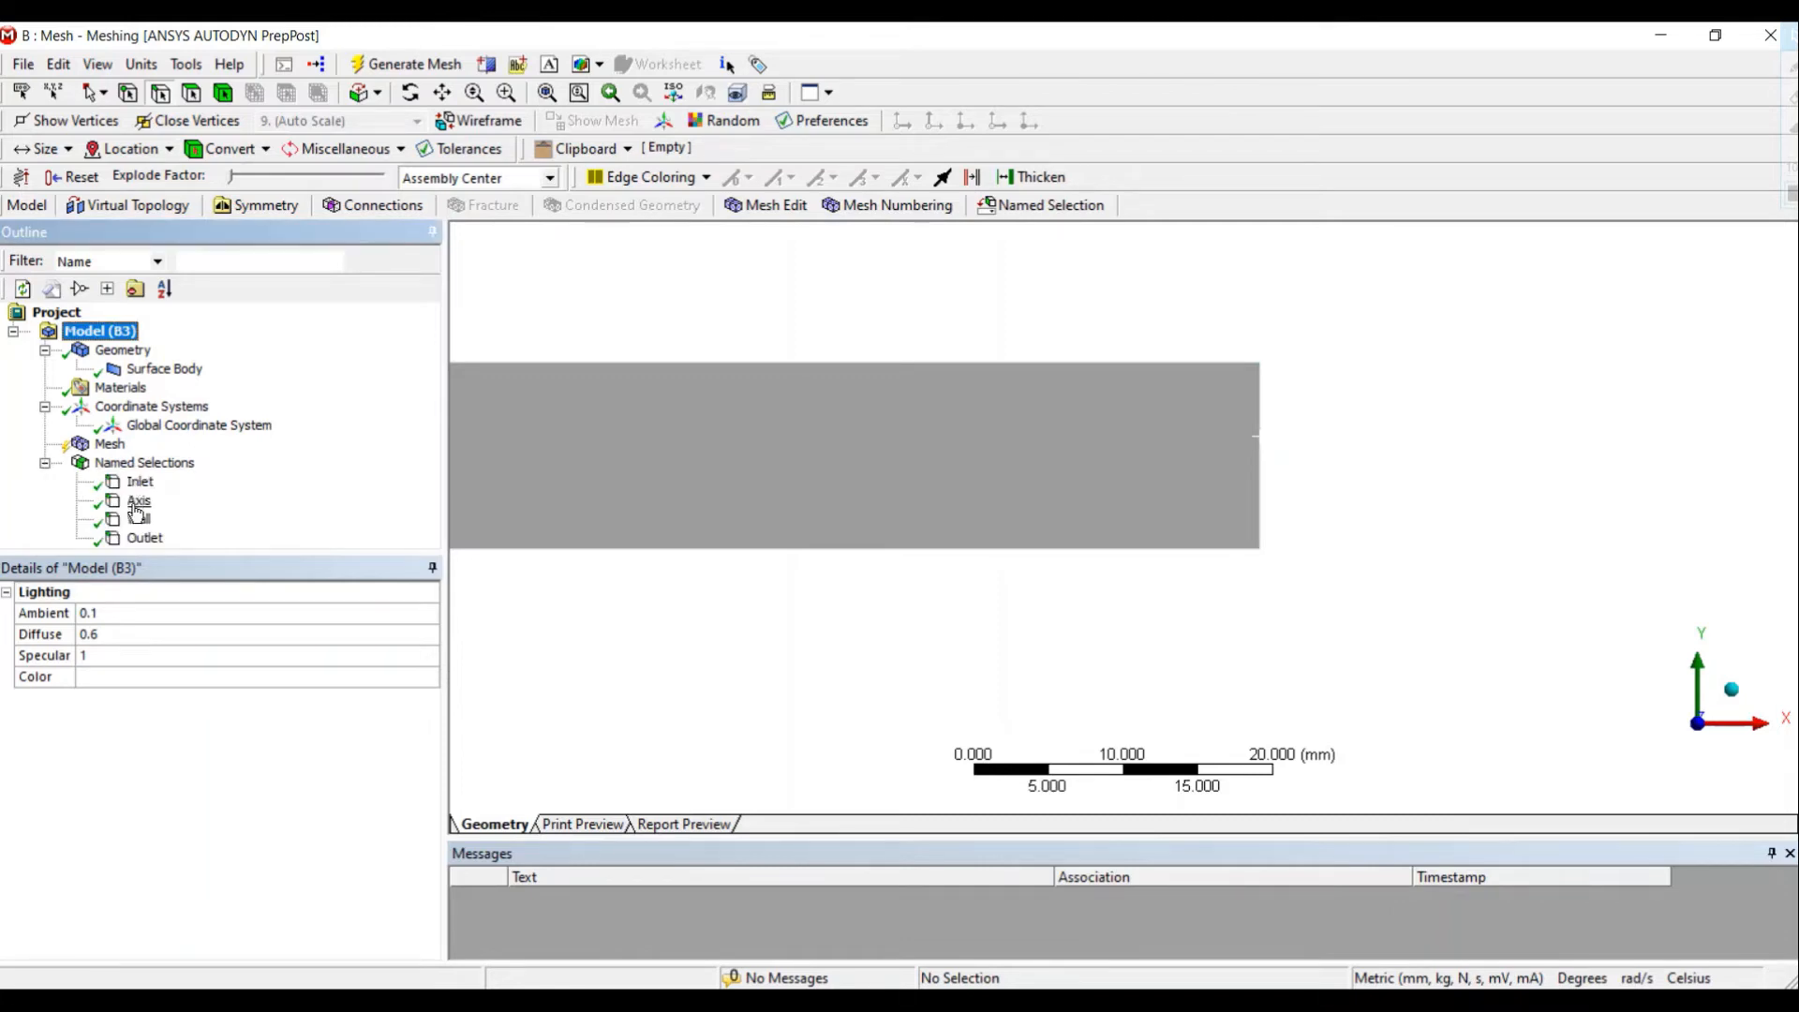
pyautogui.click(143, 537)
pyautogui.click(141, 520)
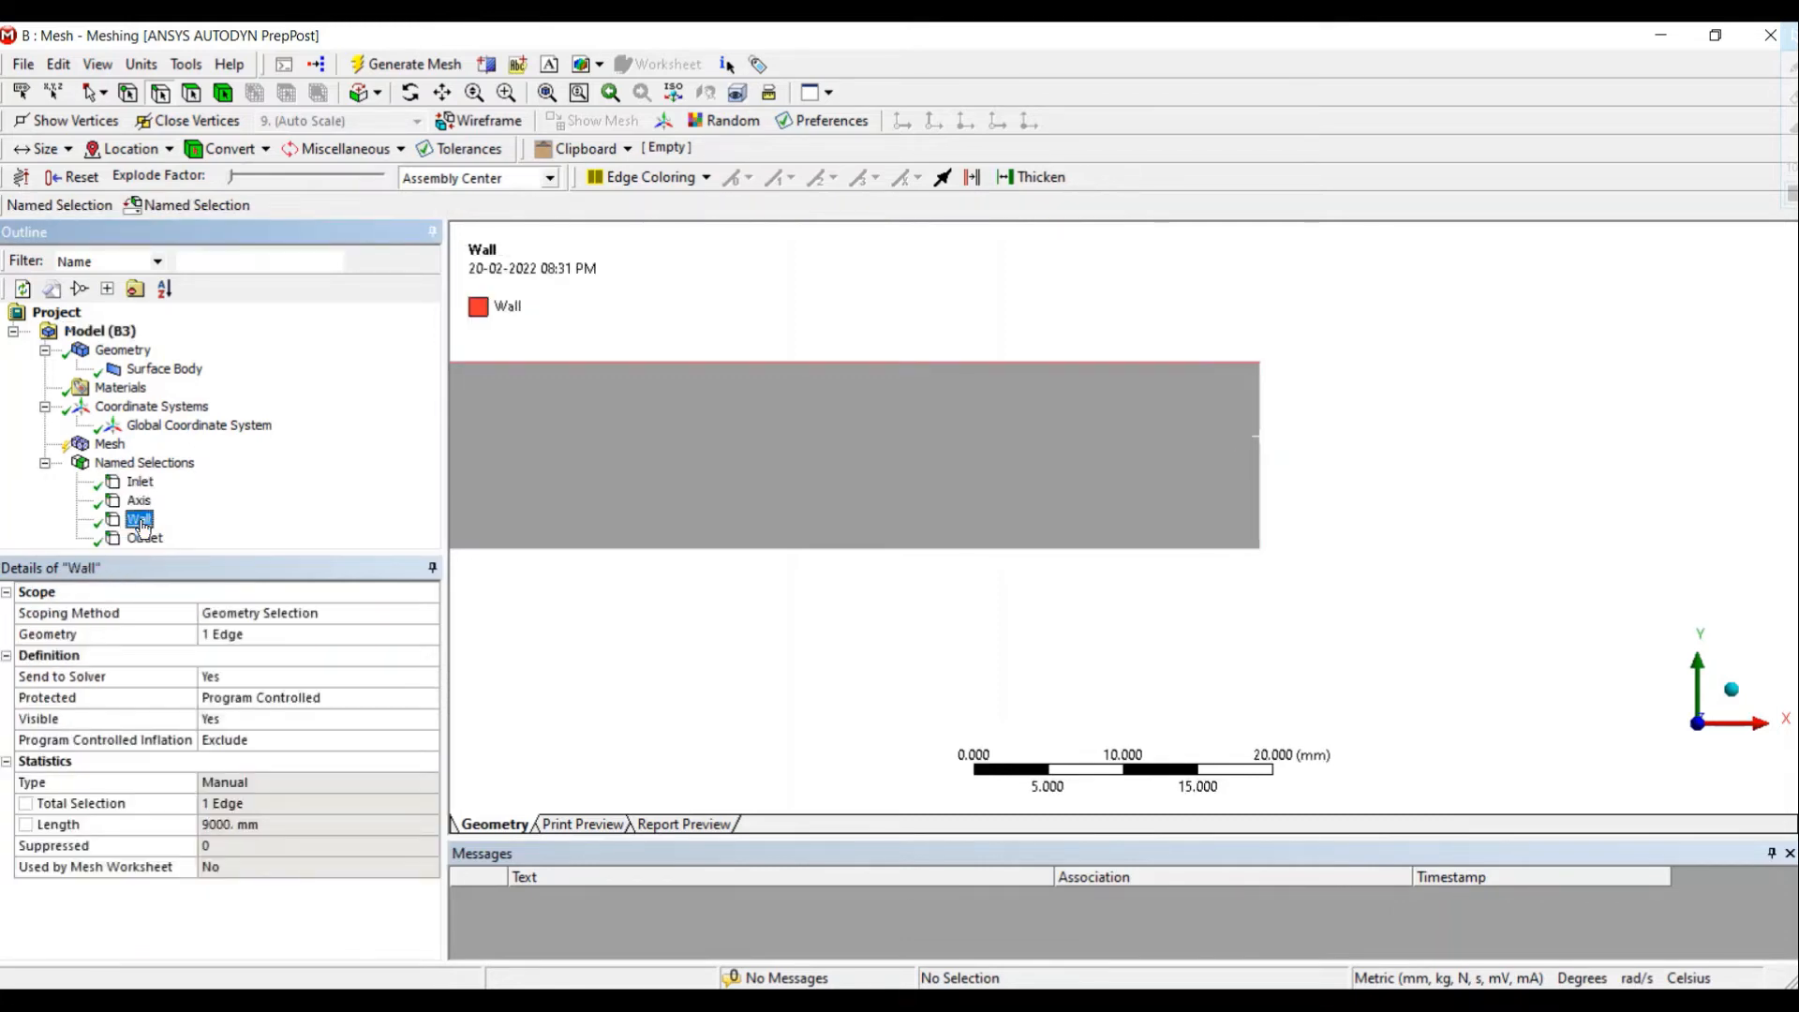
pyautogui.click(139, 500)
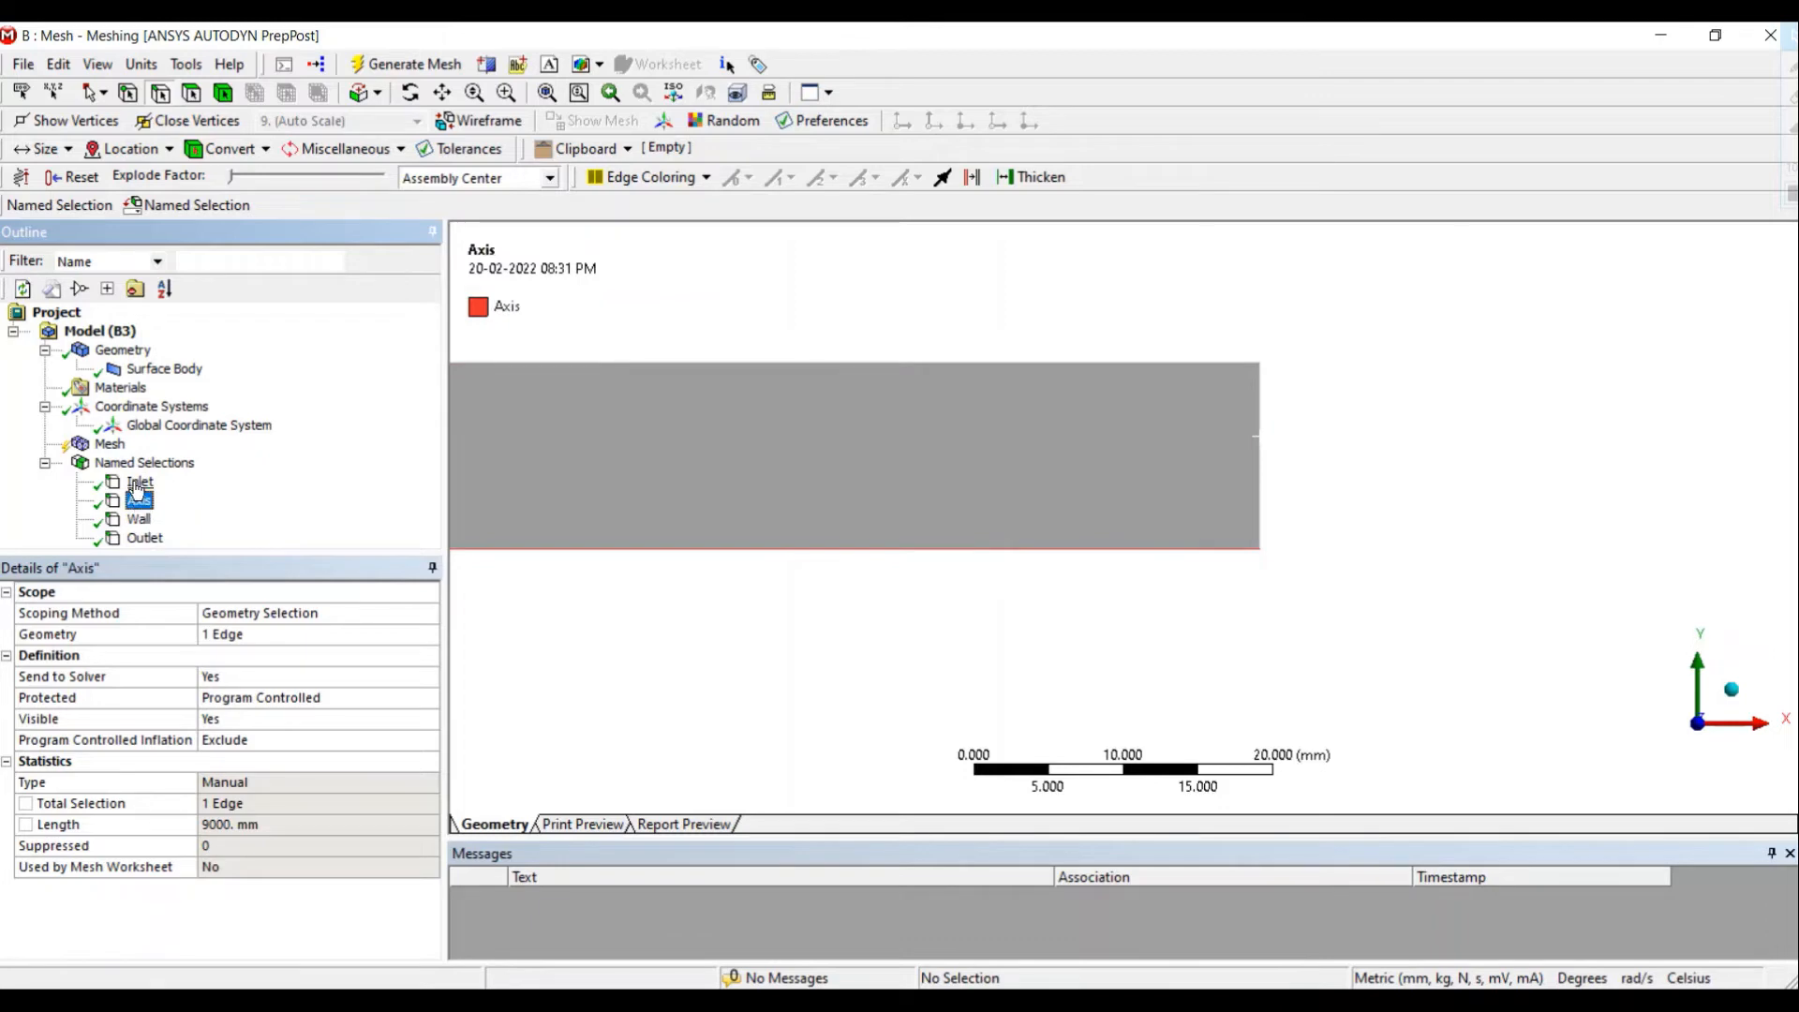
pyautogui.click(141, 482)
pyautogui.scroll(-5, 631, 656)
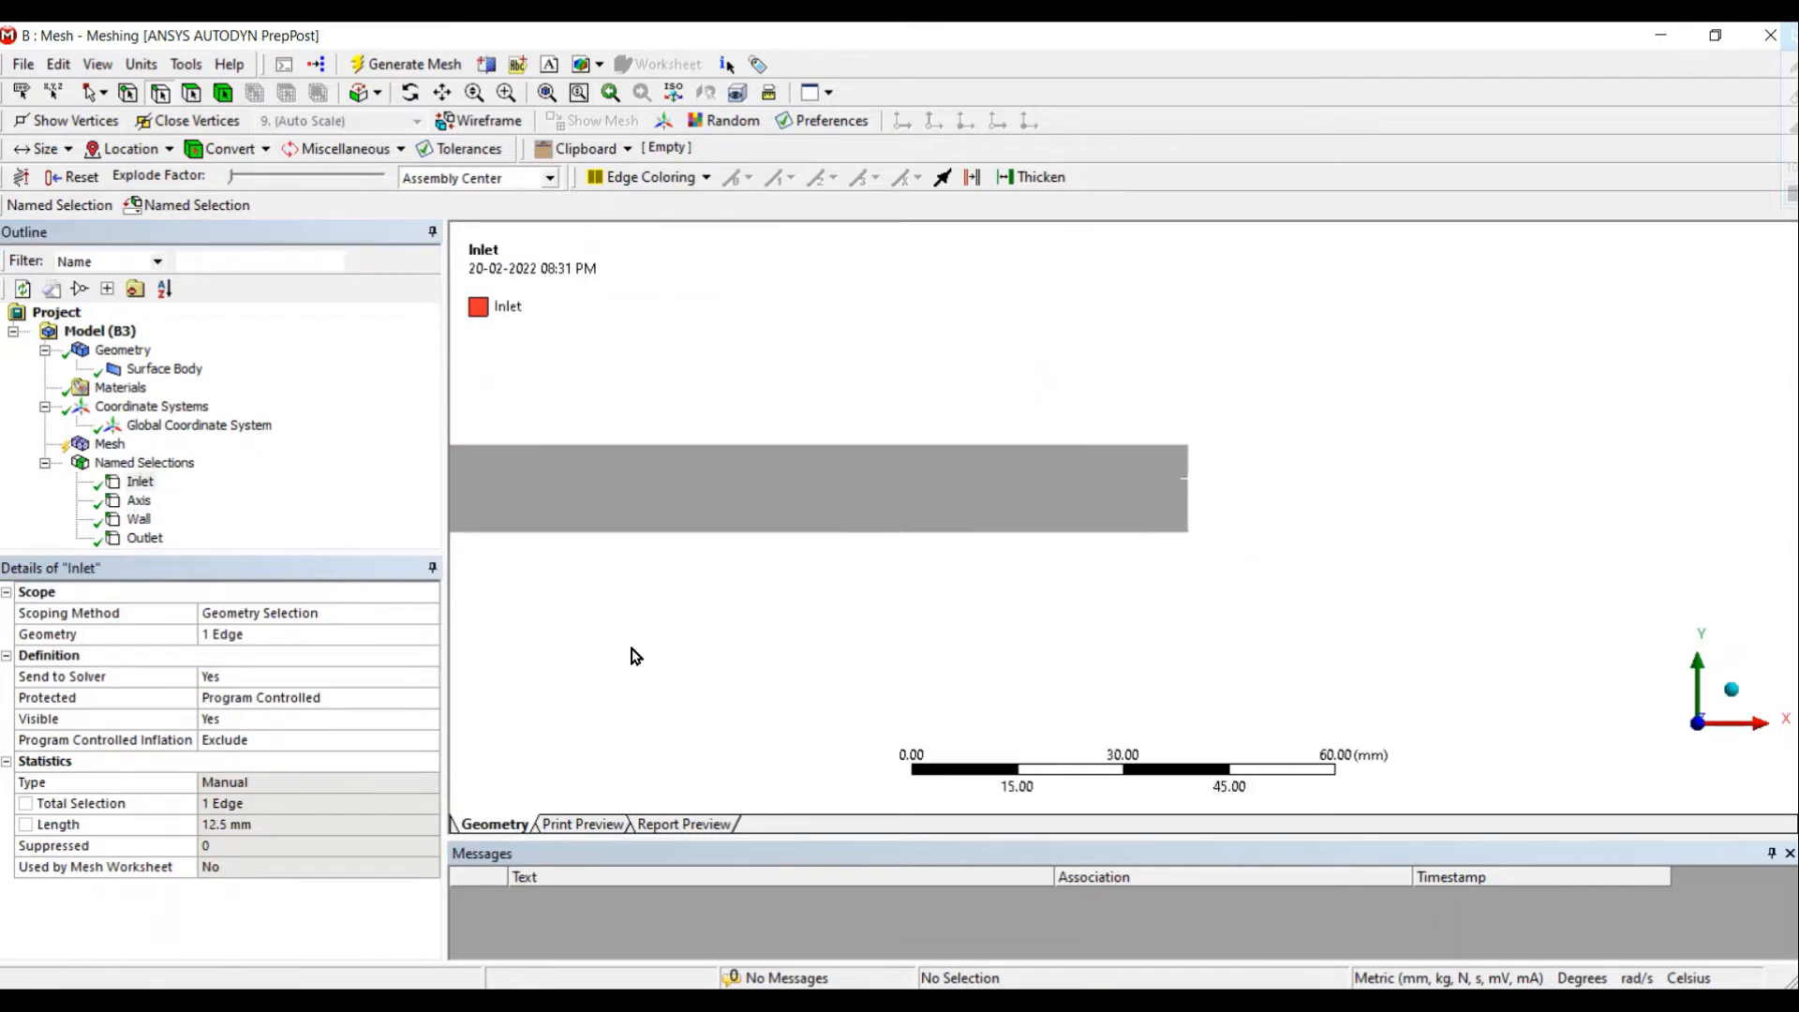
# Step: Set the global mesh element size to 10 mm and generate the mesh
pyautogui.click(125, 444)
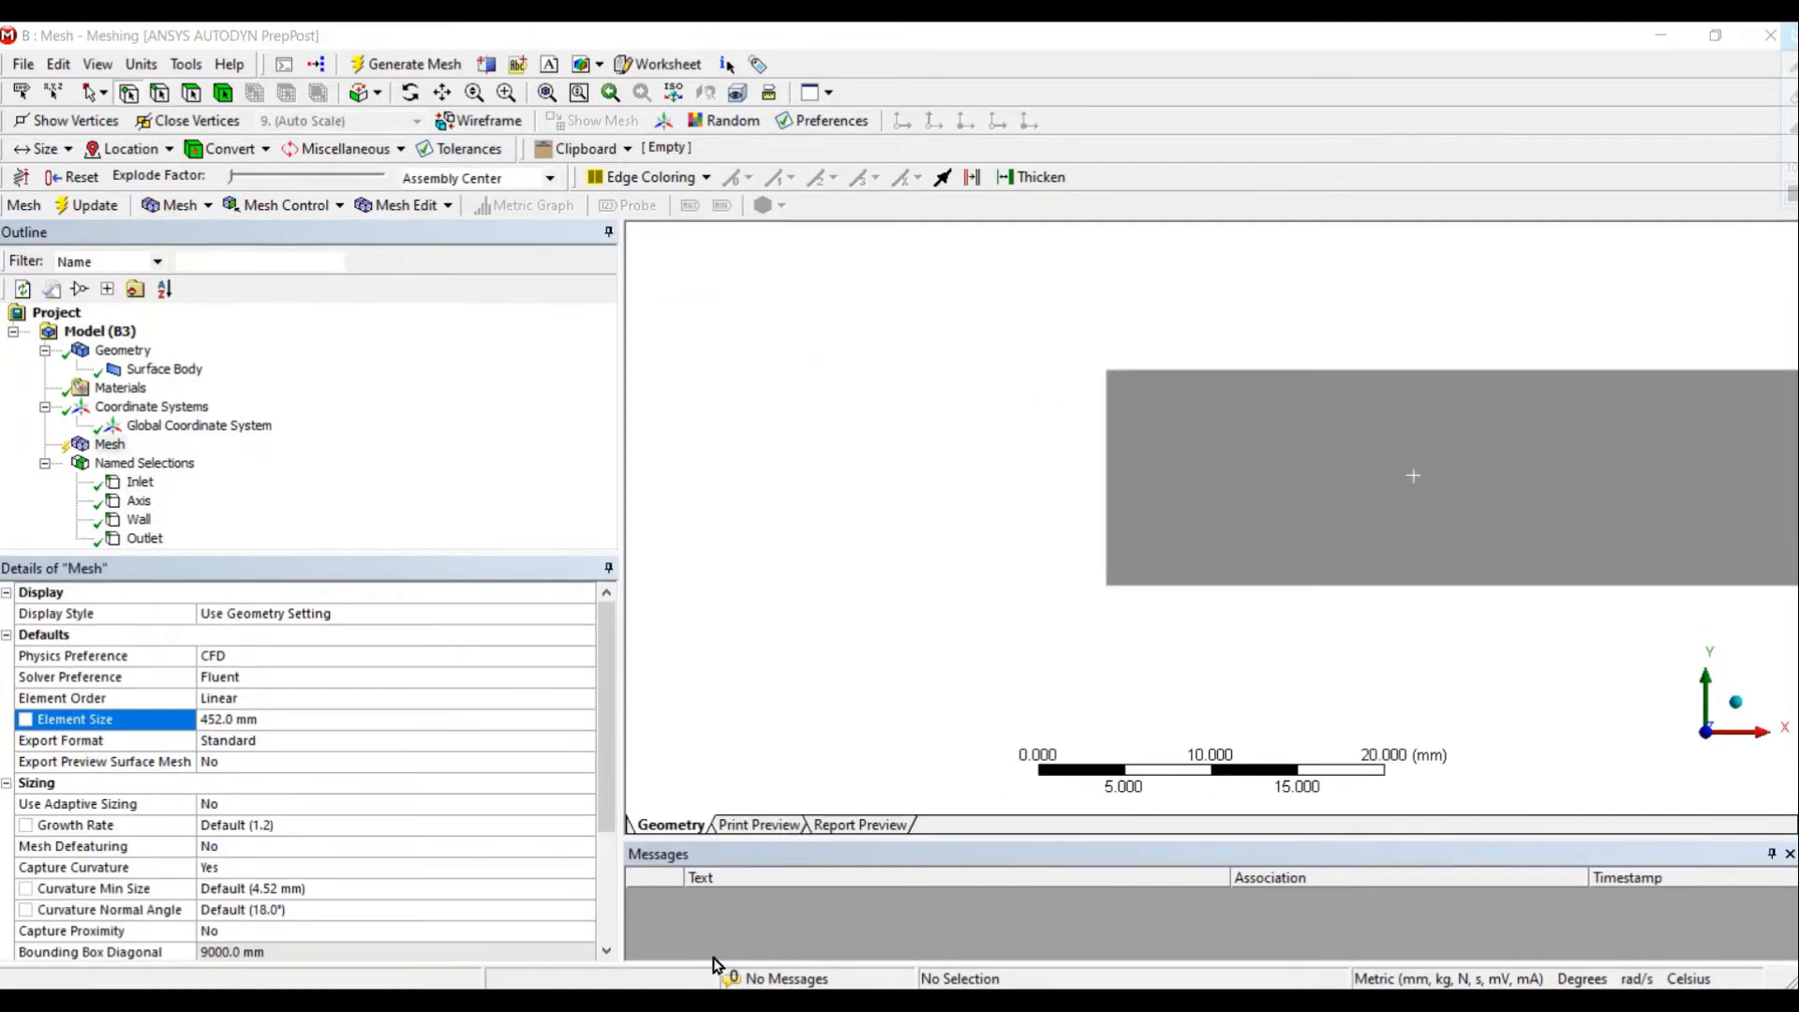
pyautogui.click(103, 447)
pyautogui.rightClick(103, 447)
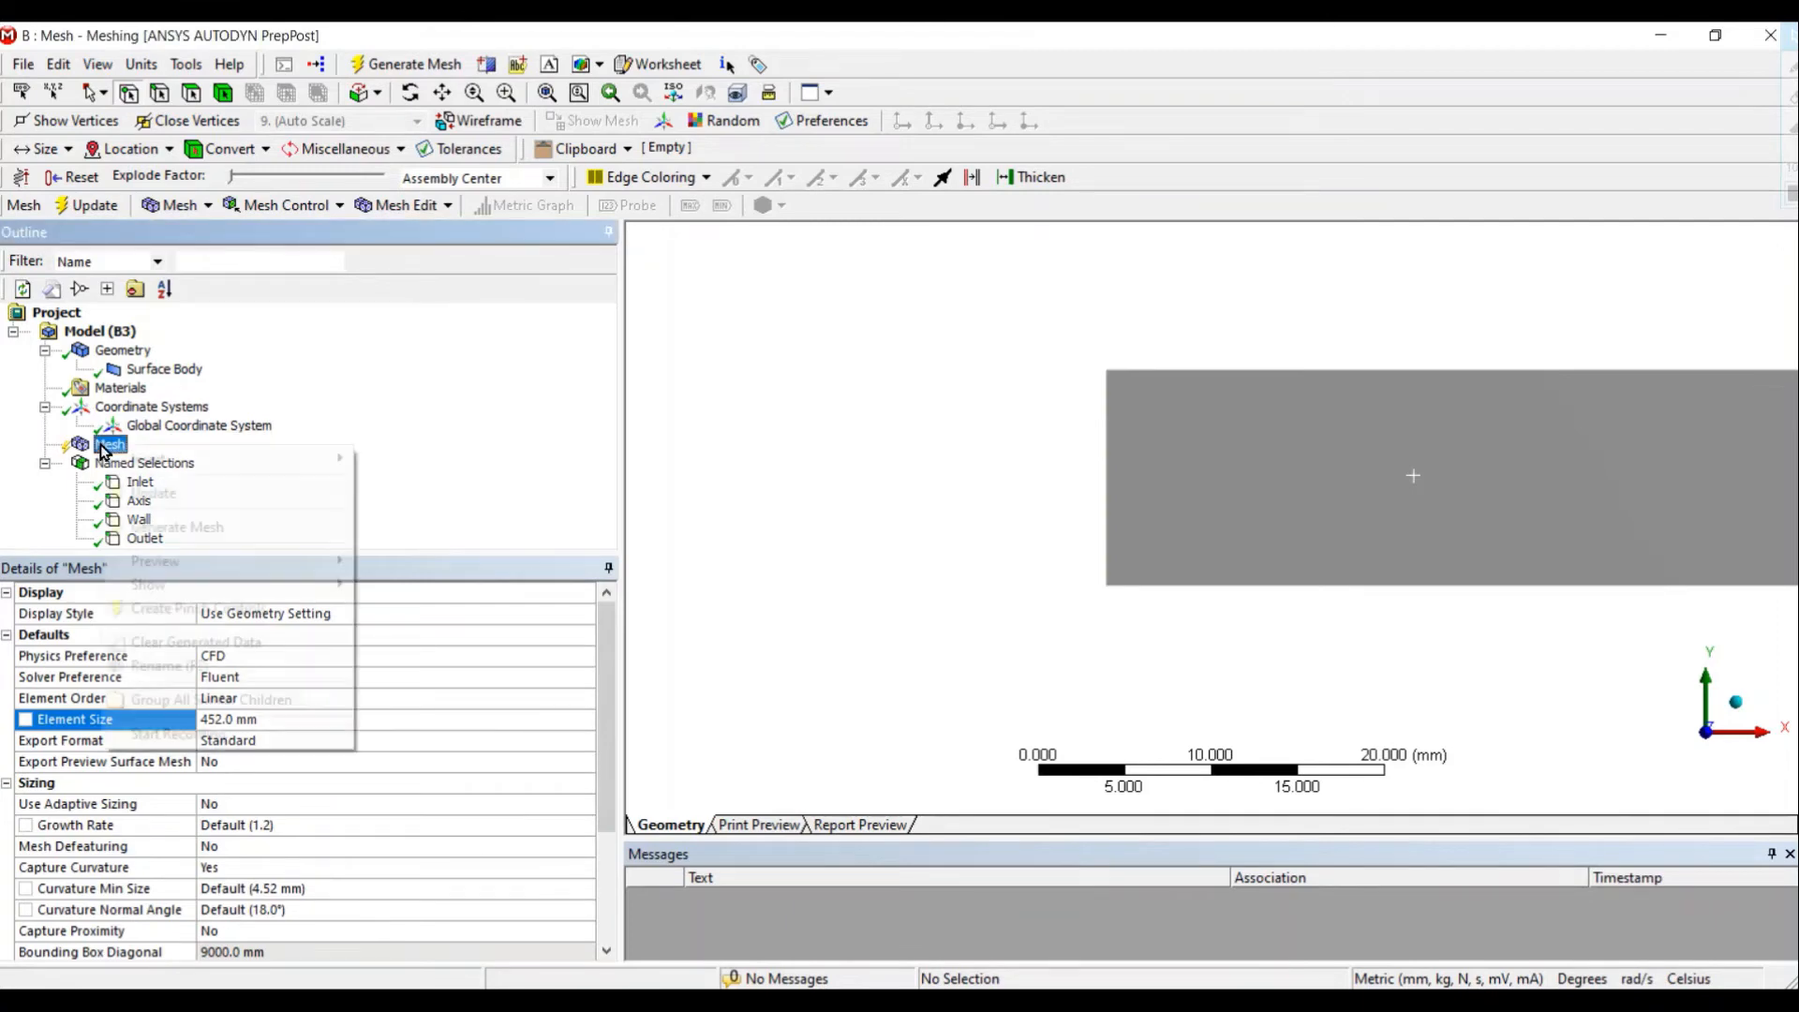
pyautogui.click(310, 413)
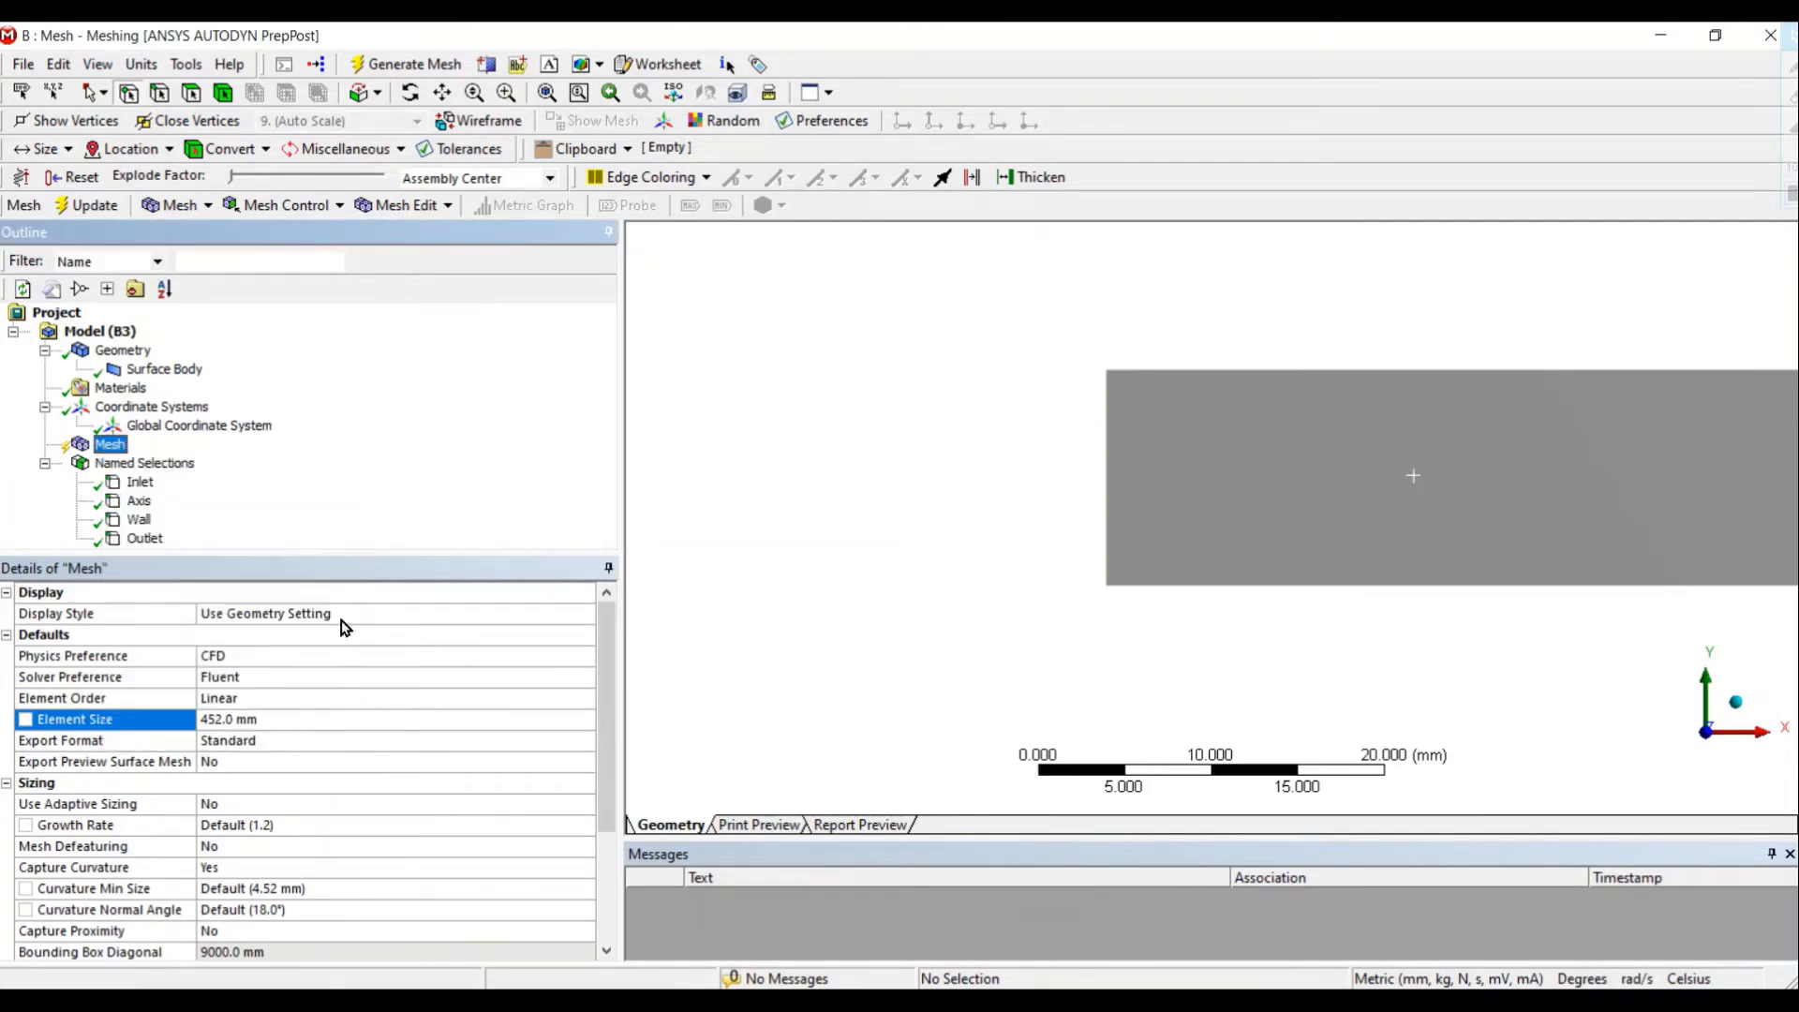
pyautogui.click(274, 720)
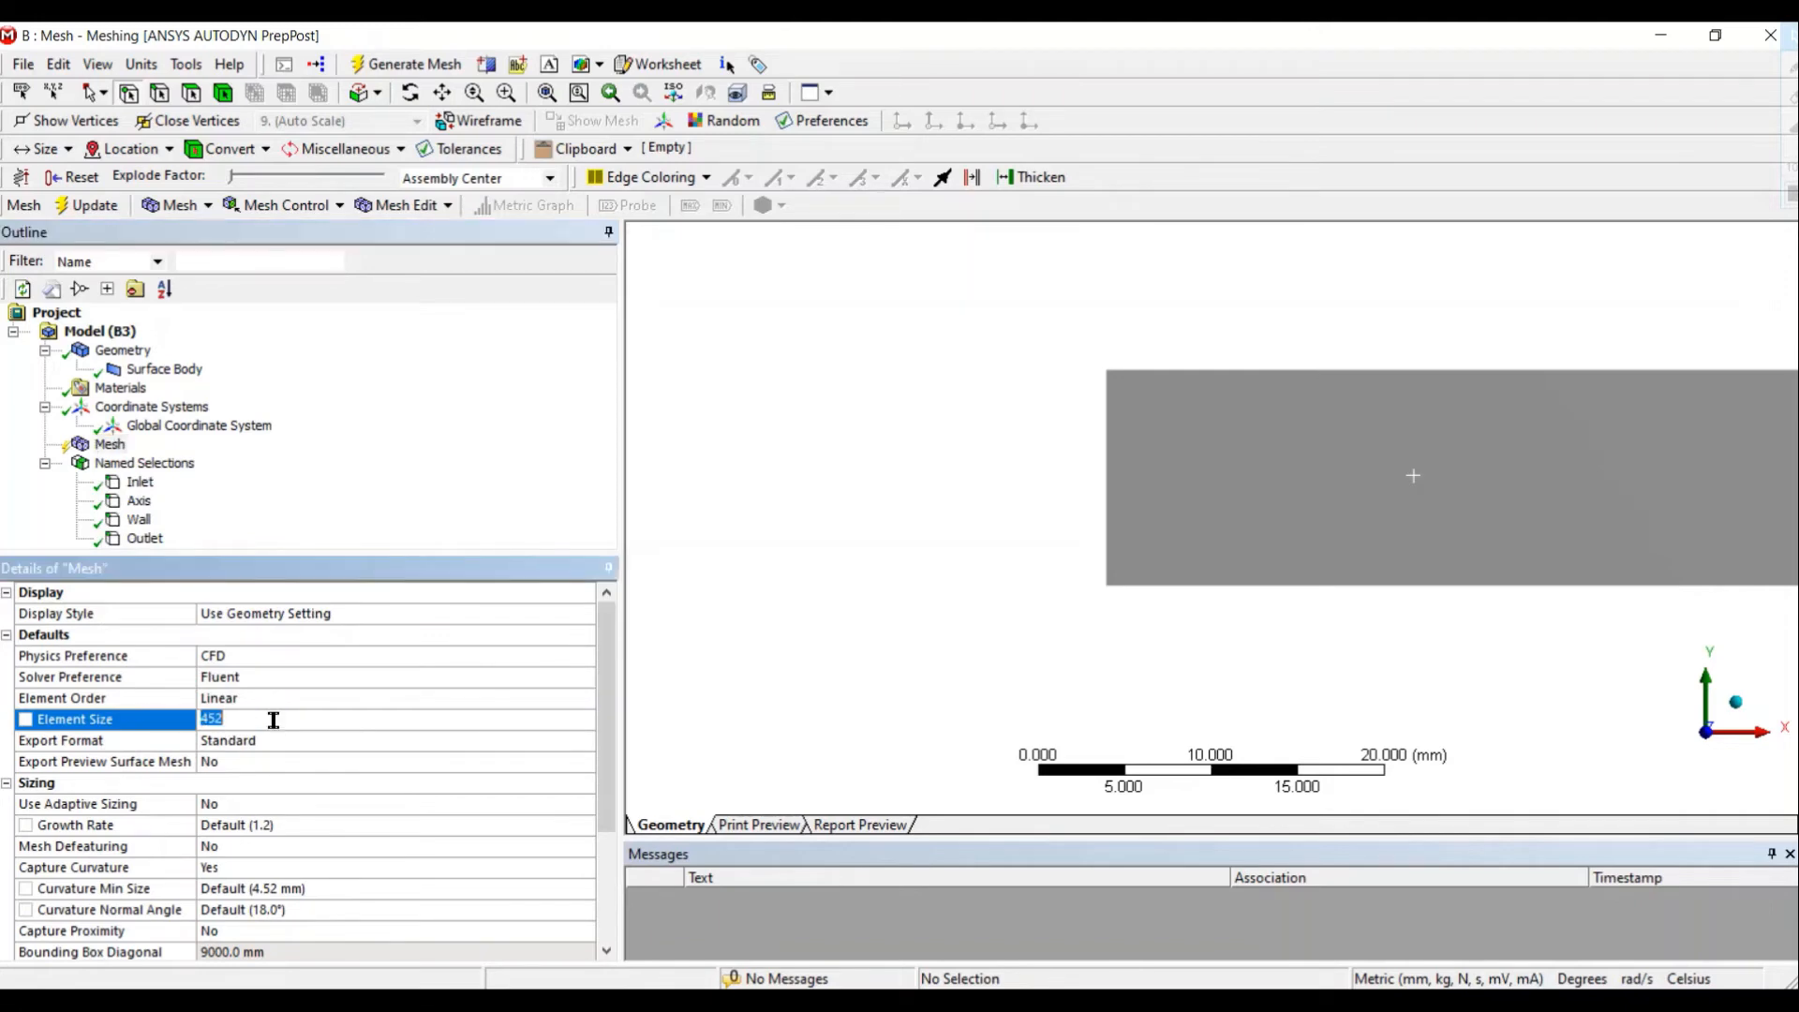
pyautogui.write('10')
pyautogui.click(105, 446)
pyautogui.rightClick(105, 450)
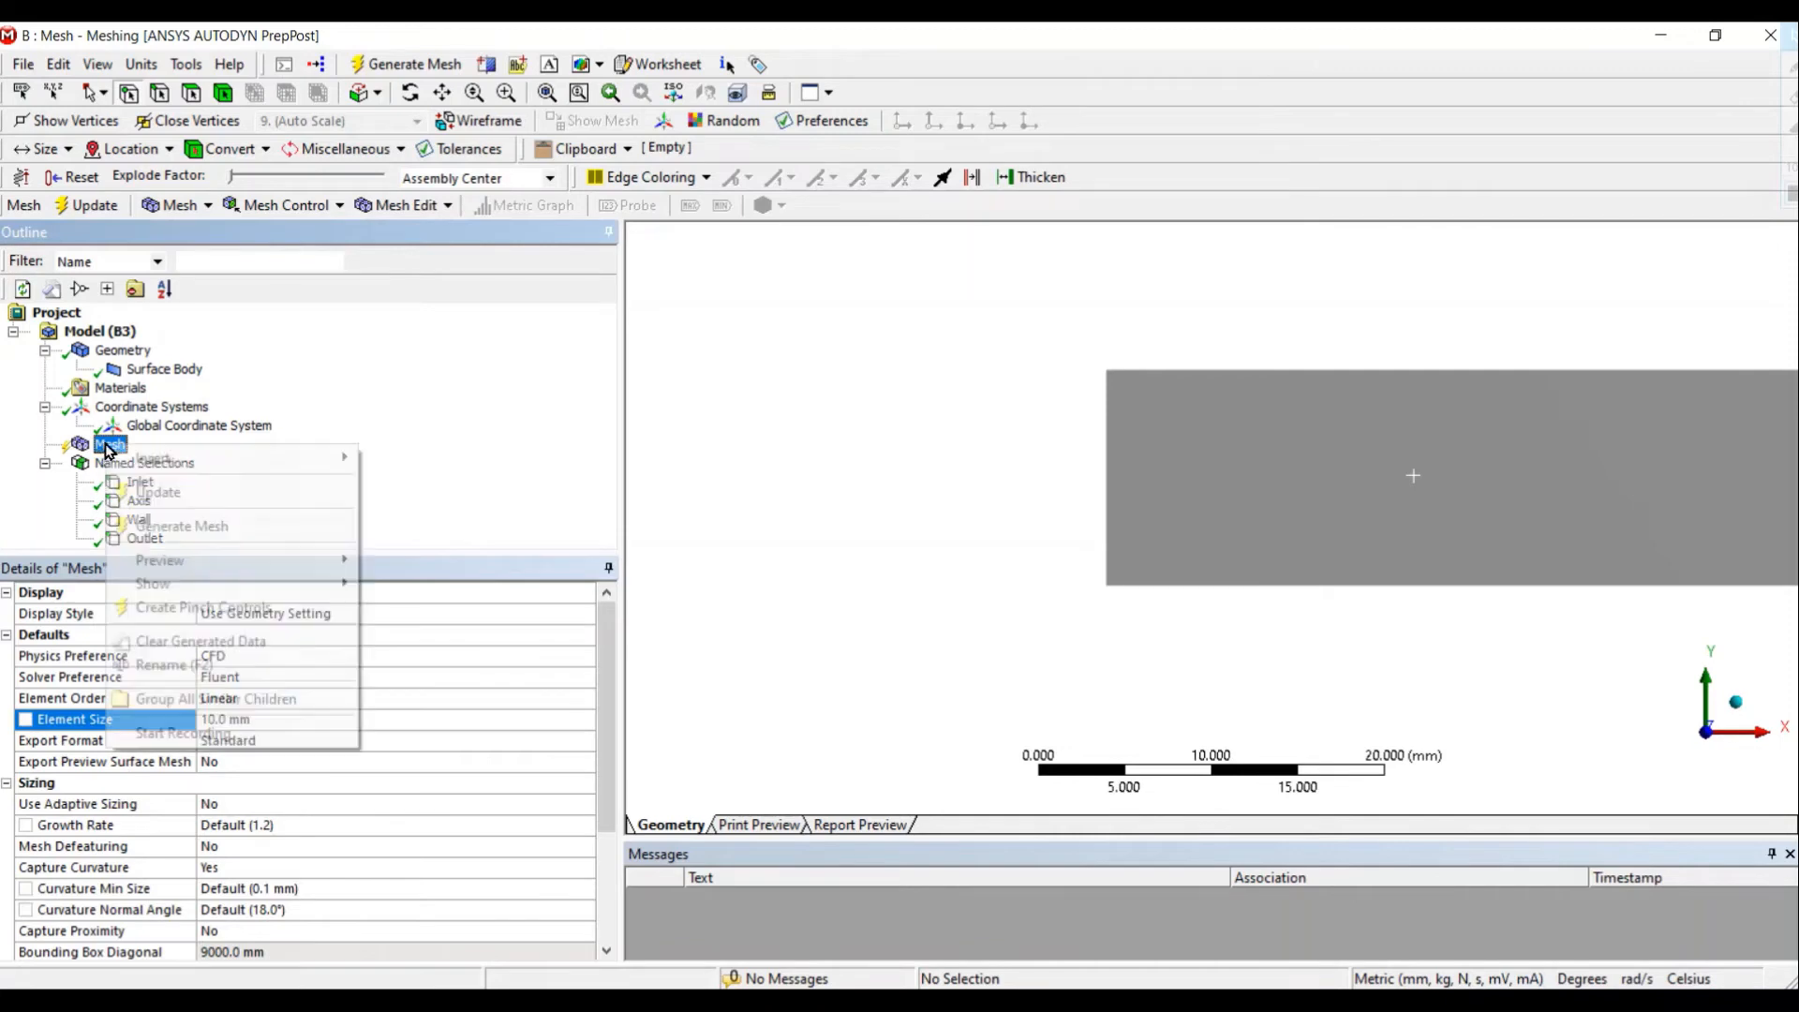
pyautogui.click(169, 527)
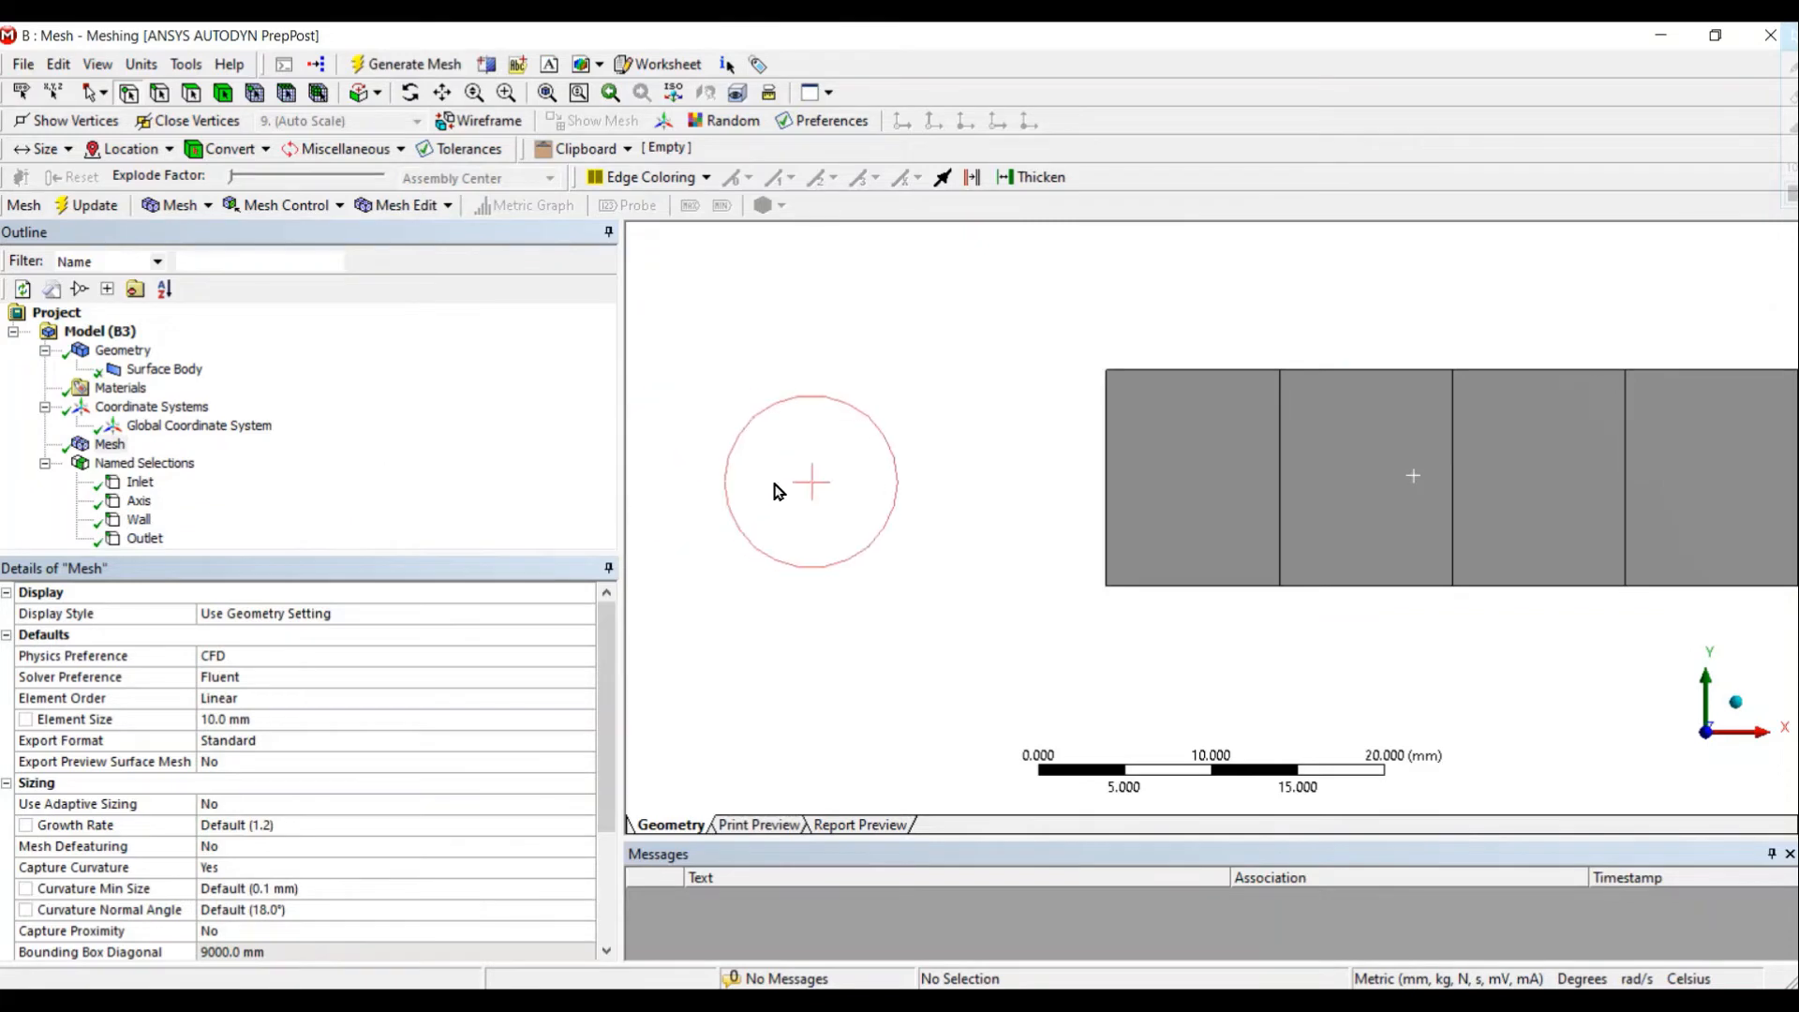
# Step: Insert a mesh sizing control scoped to the short vertical inlet edge
pyautogui.scroll(-3, 774, 491)
pyautogui.click(117, 448)
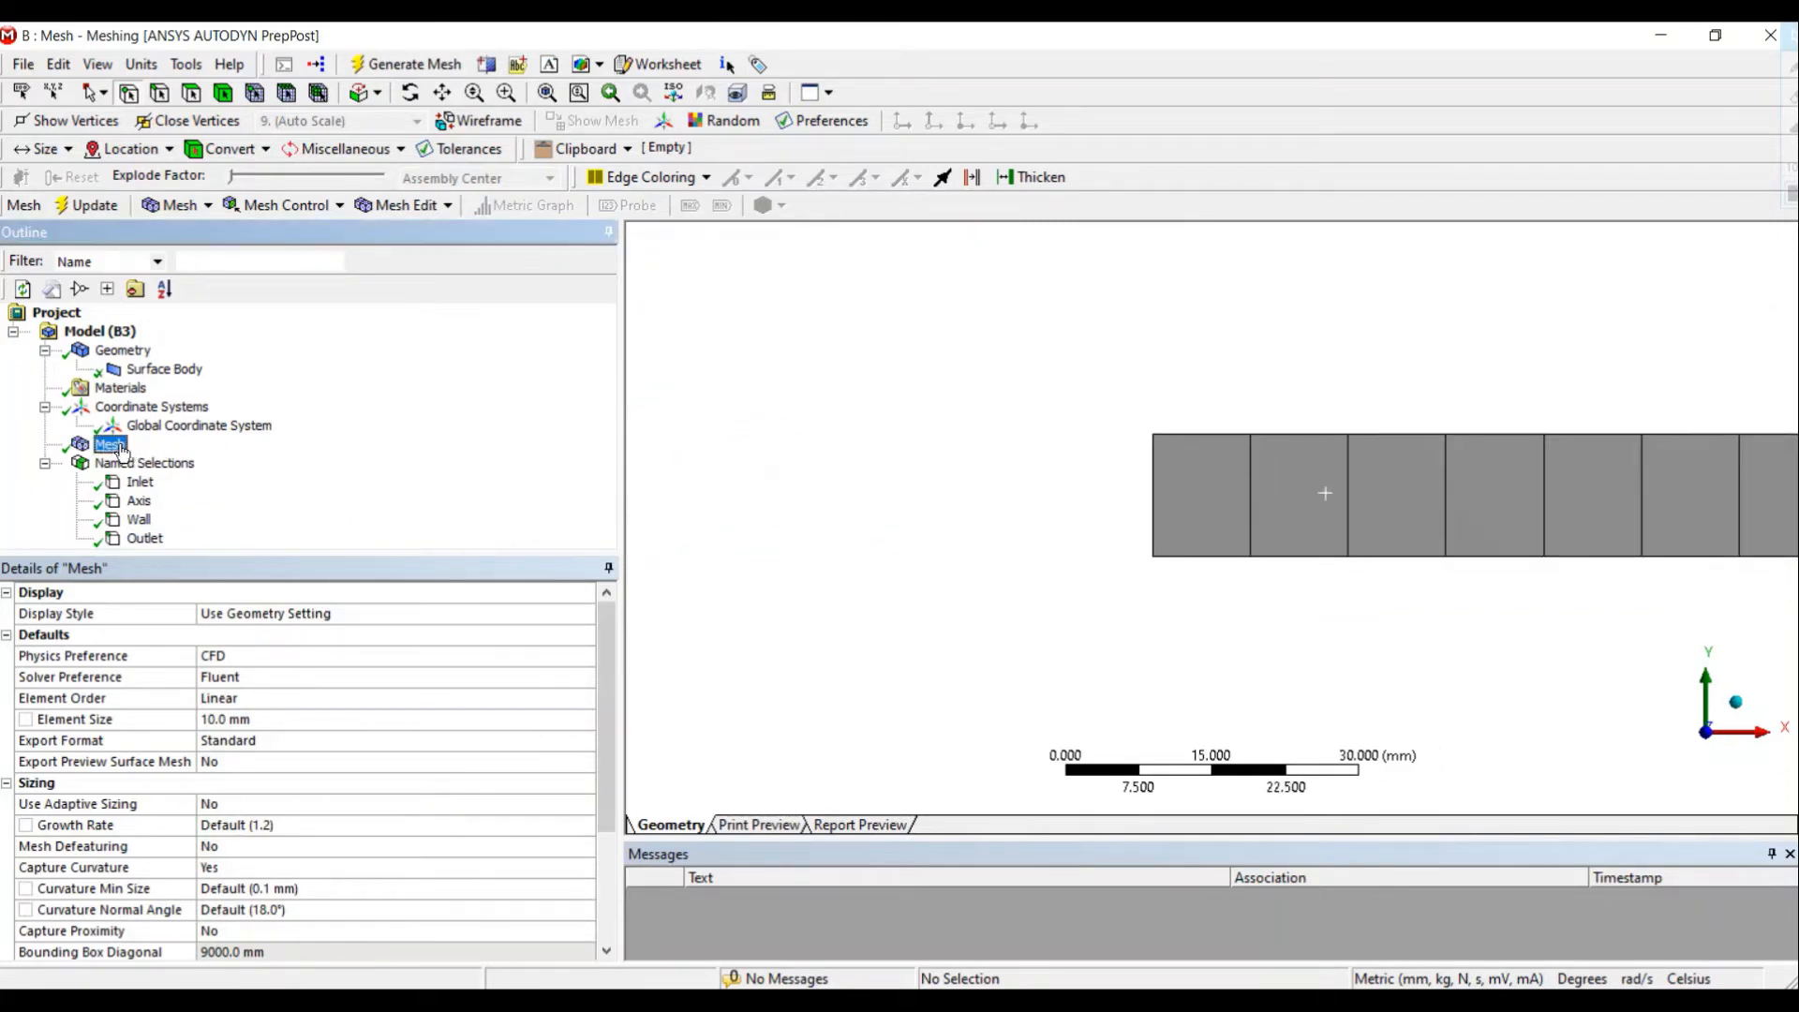
pyautogui.rightClick(123, 451)
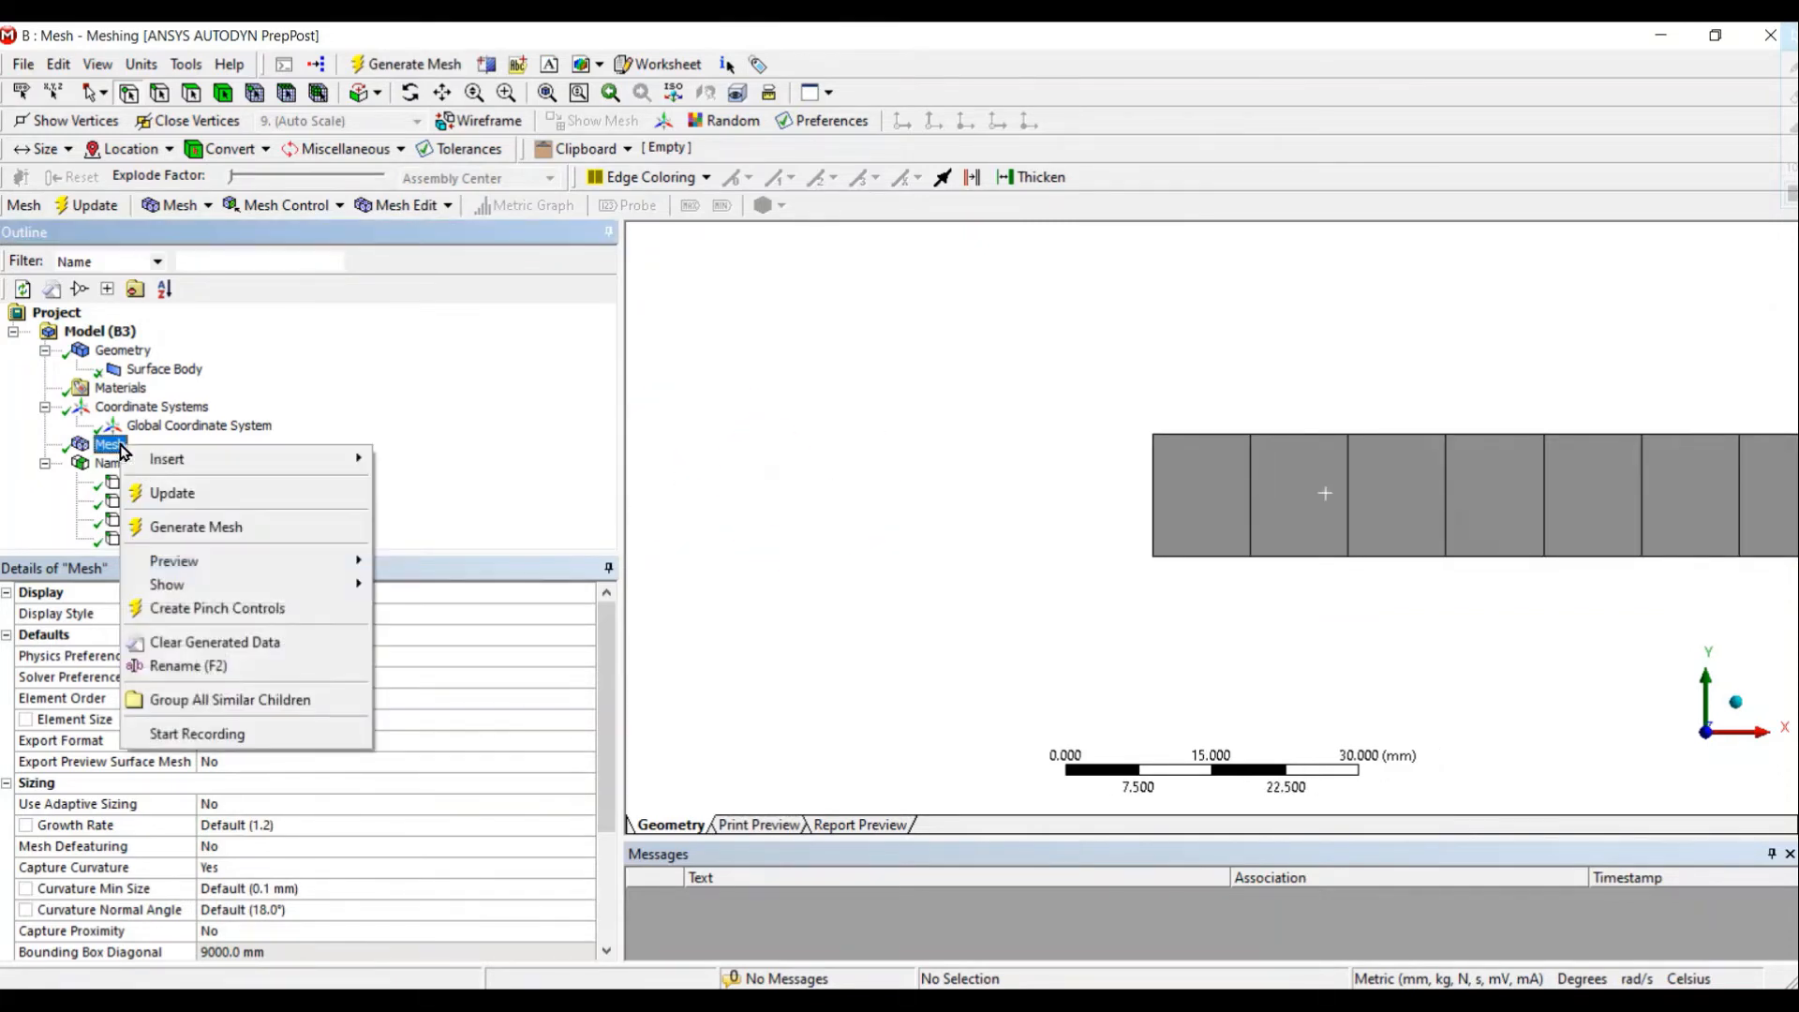
pyautogui.moveTo(178, 459)
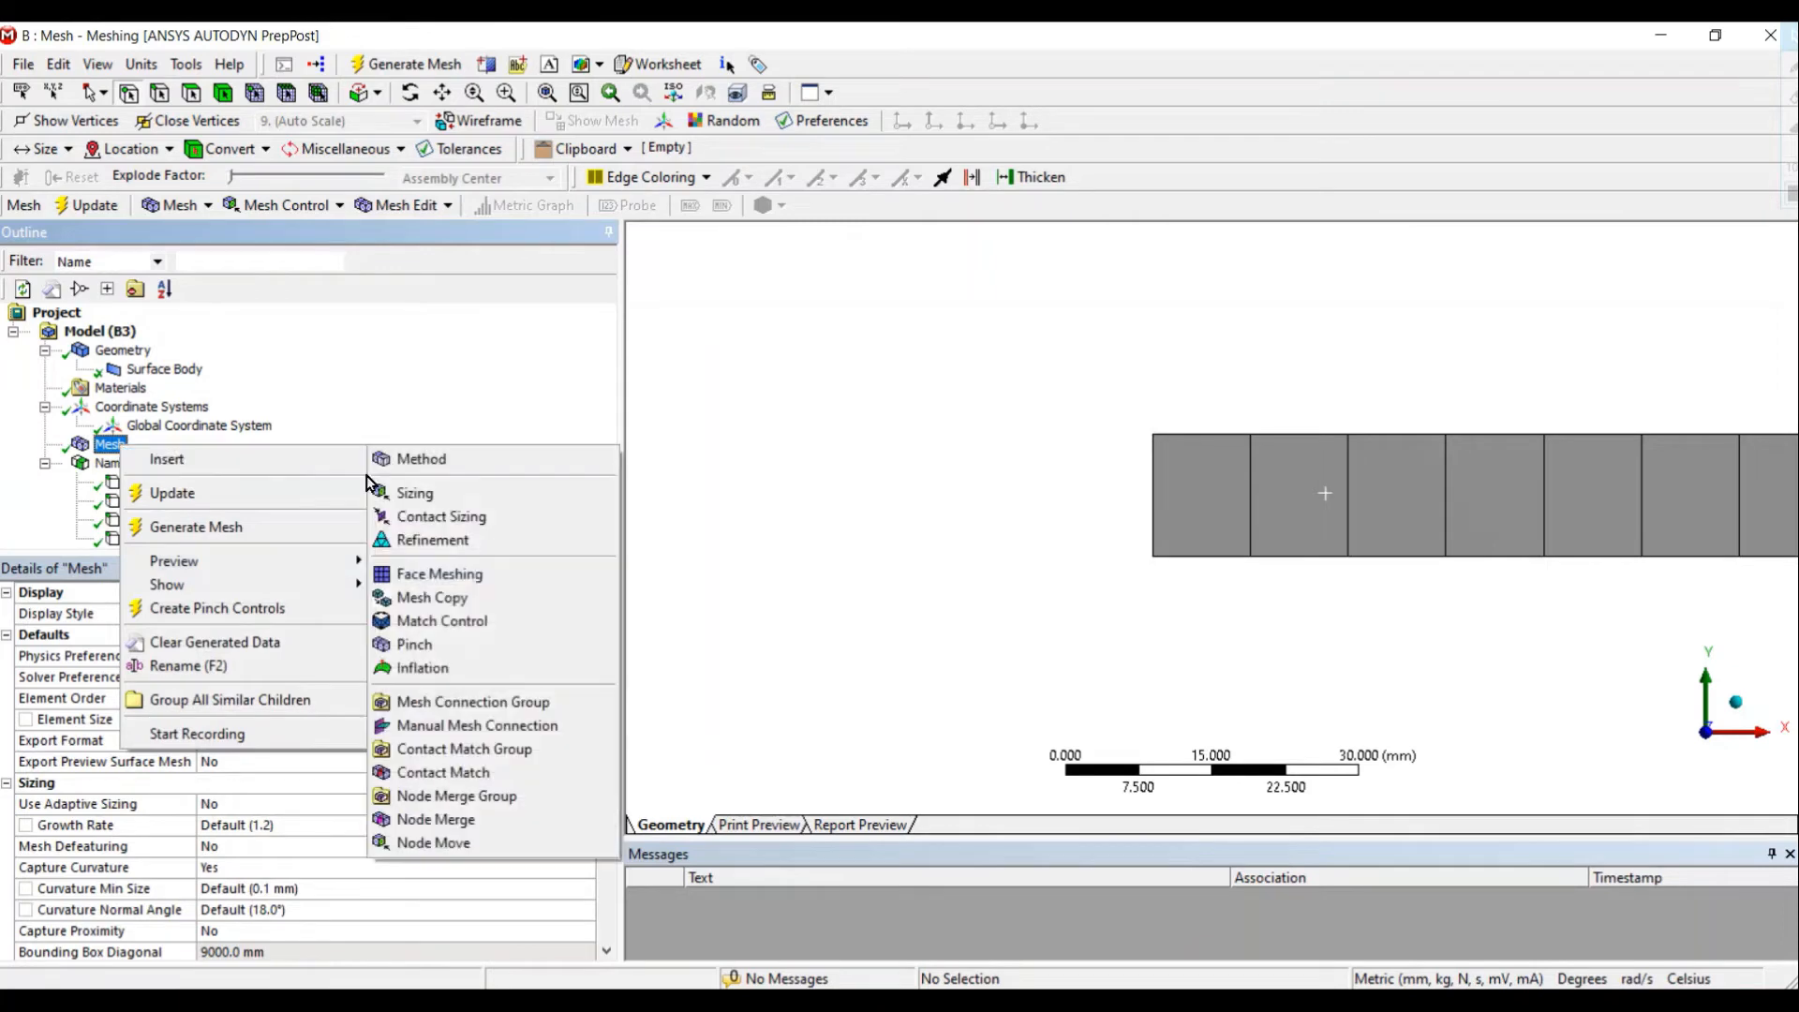
pyautogui.click(472, 490)
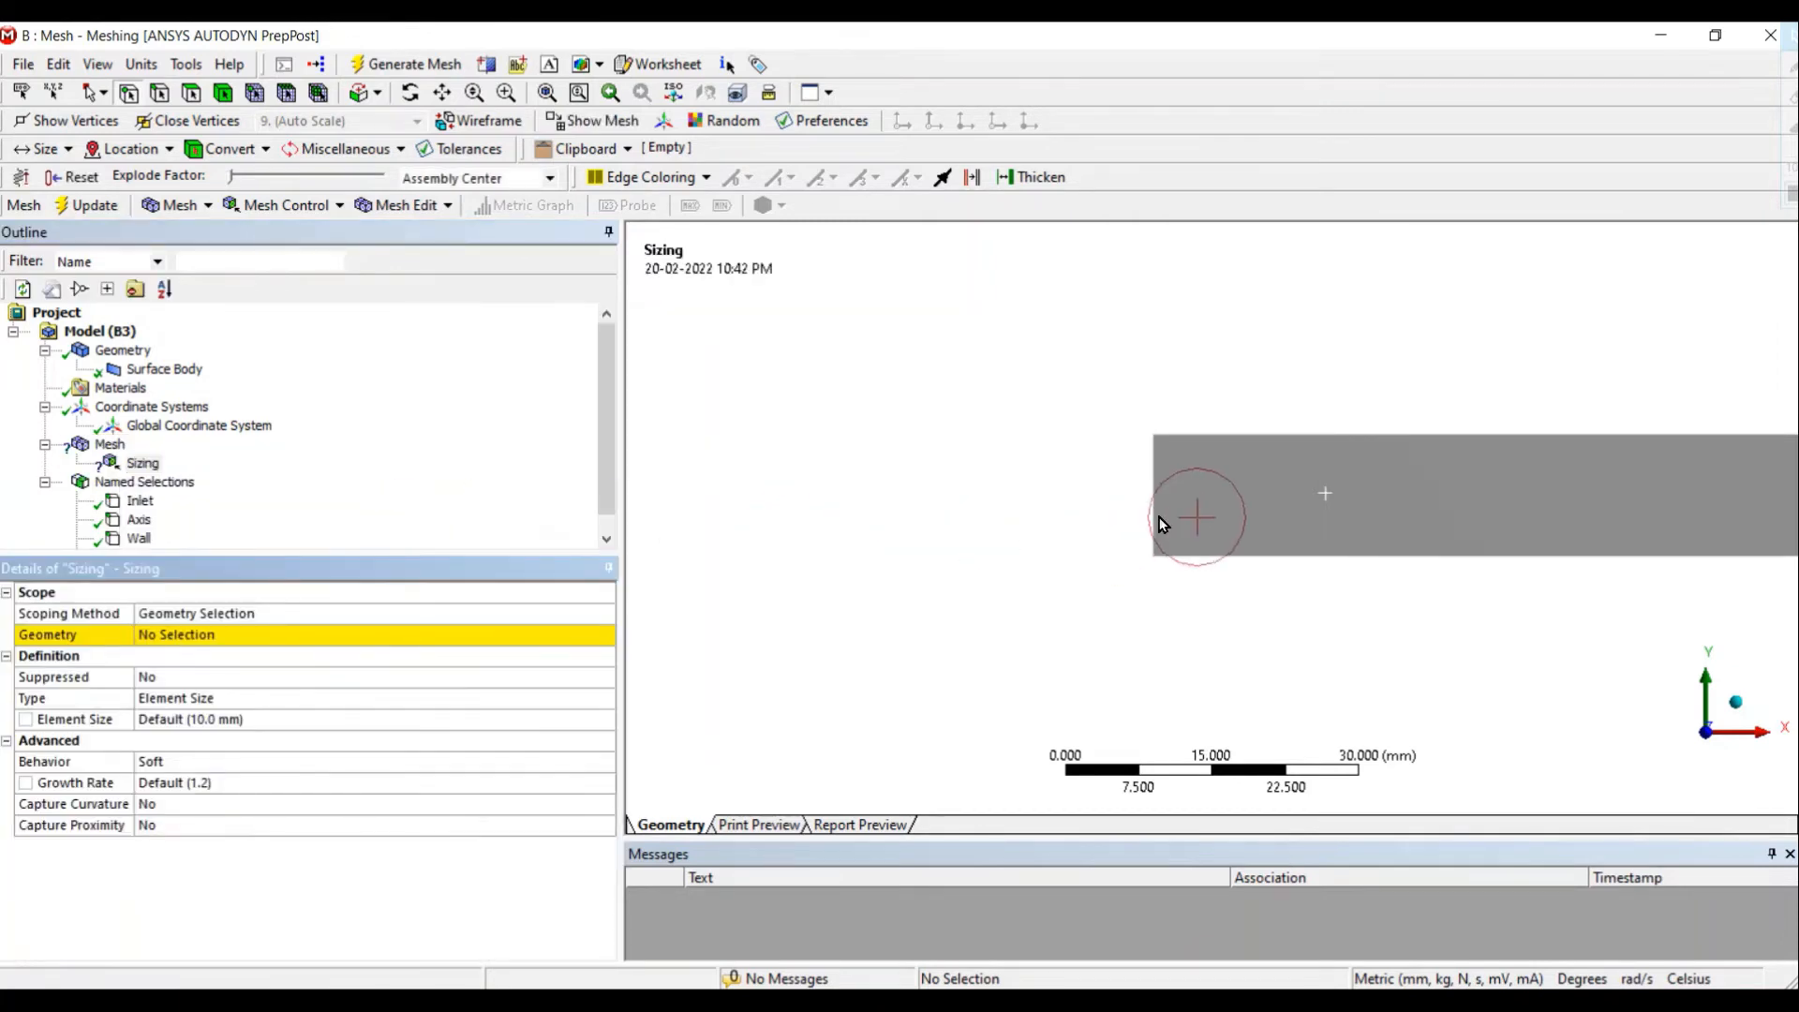
pyautogui.scroll(3, 1187, 517)
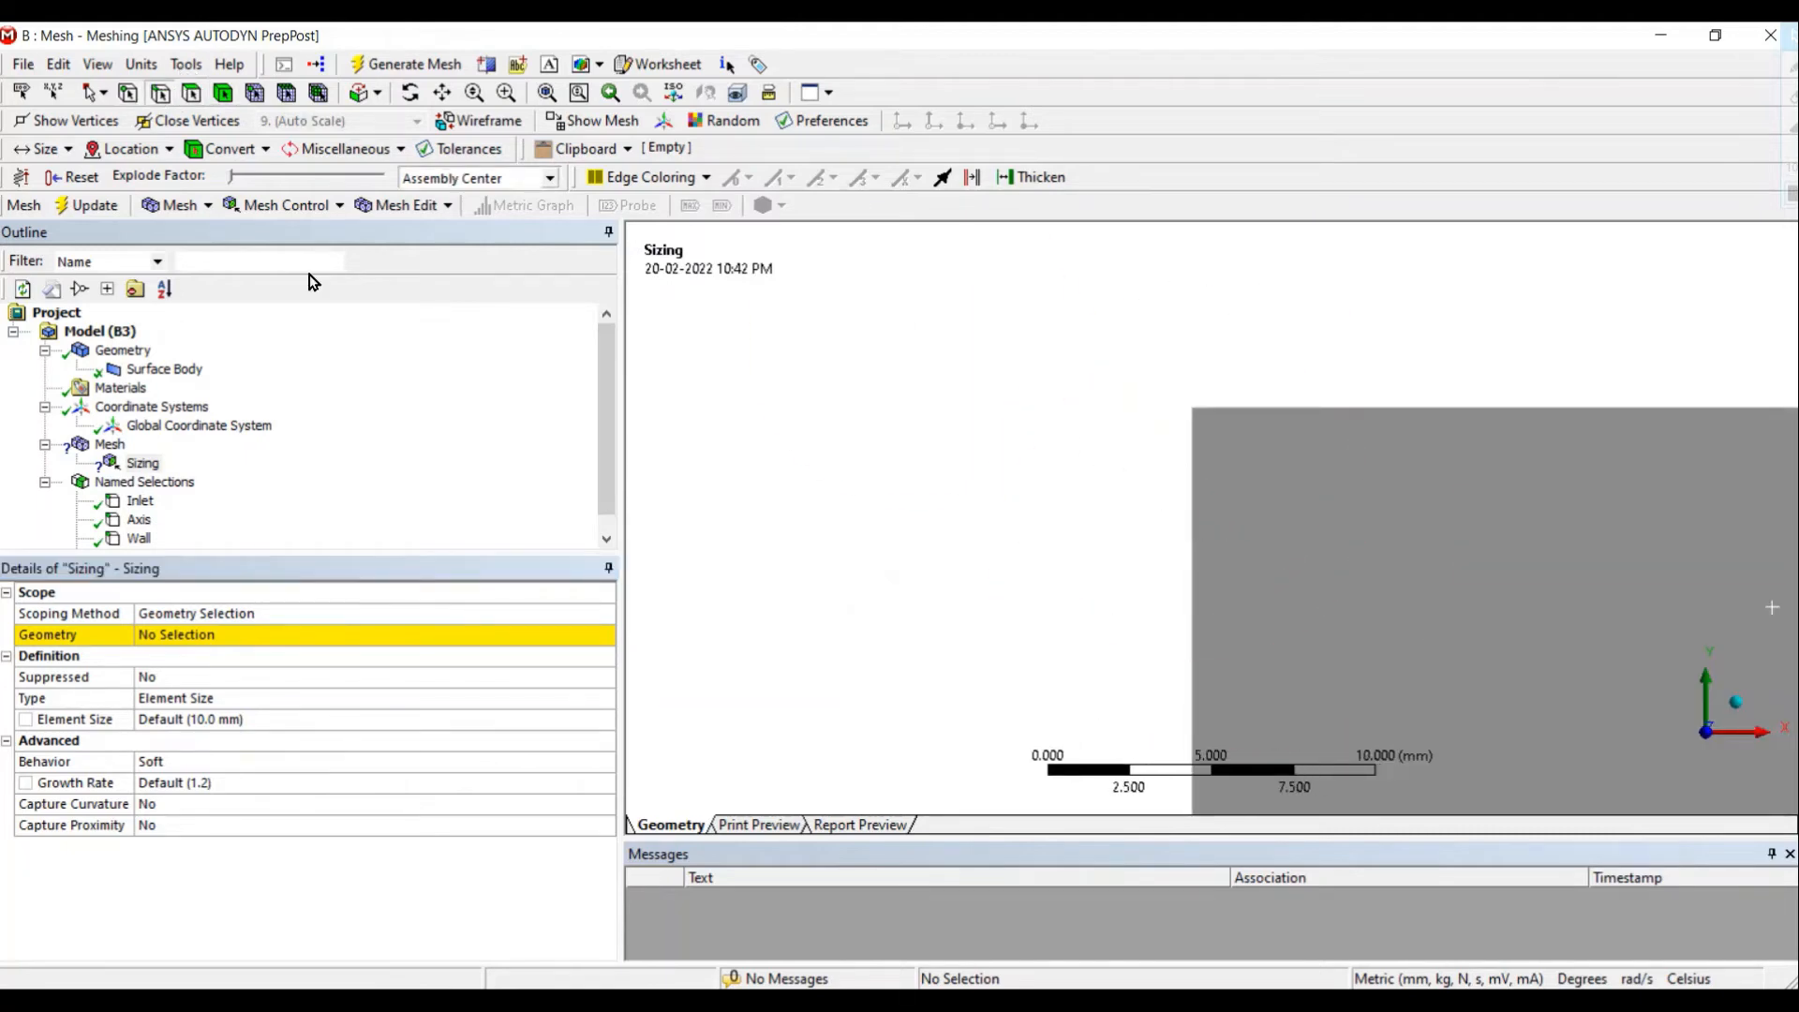
pyautogui.click(1195, 543)
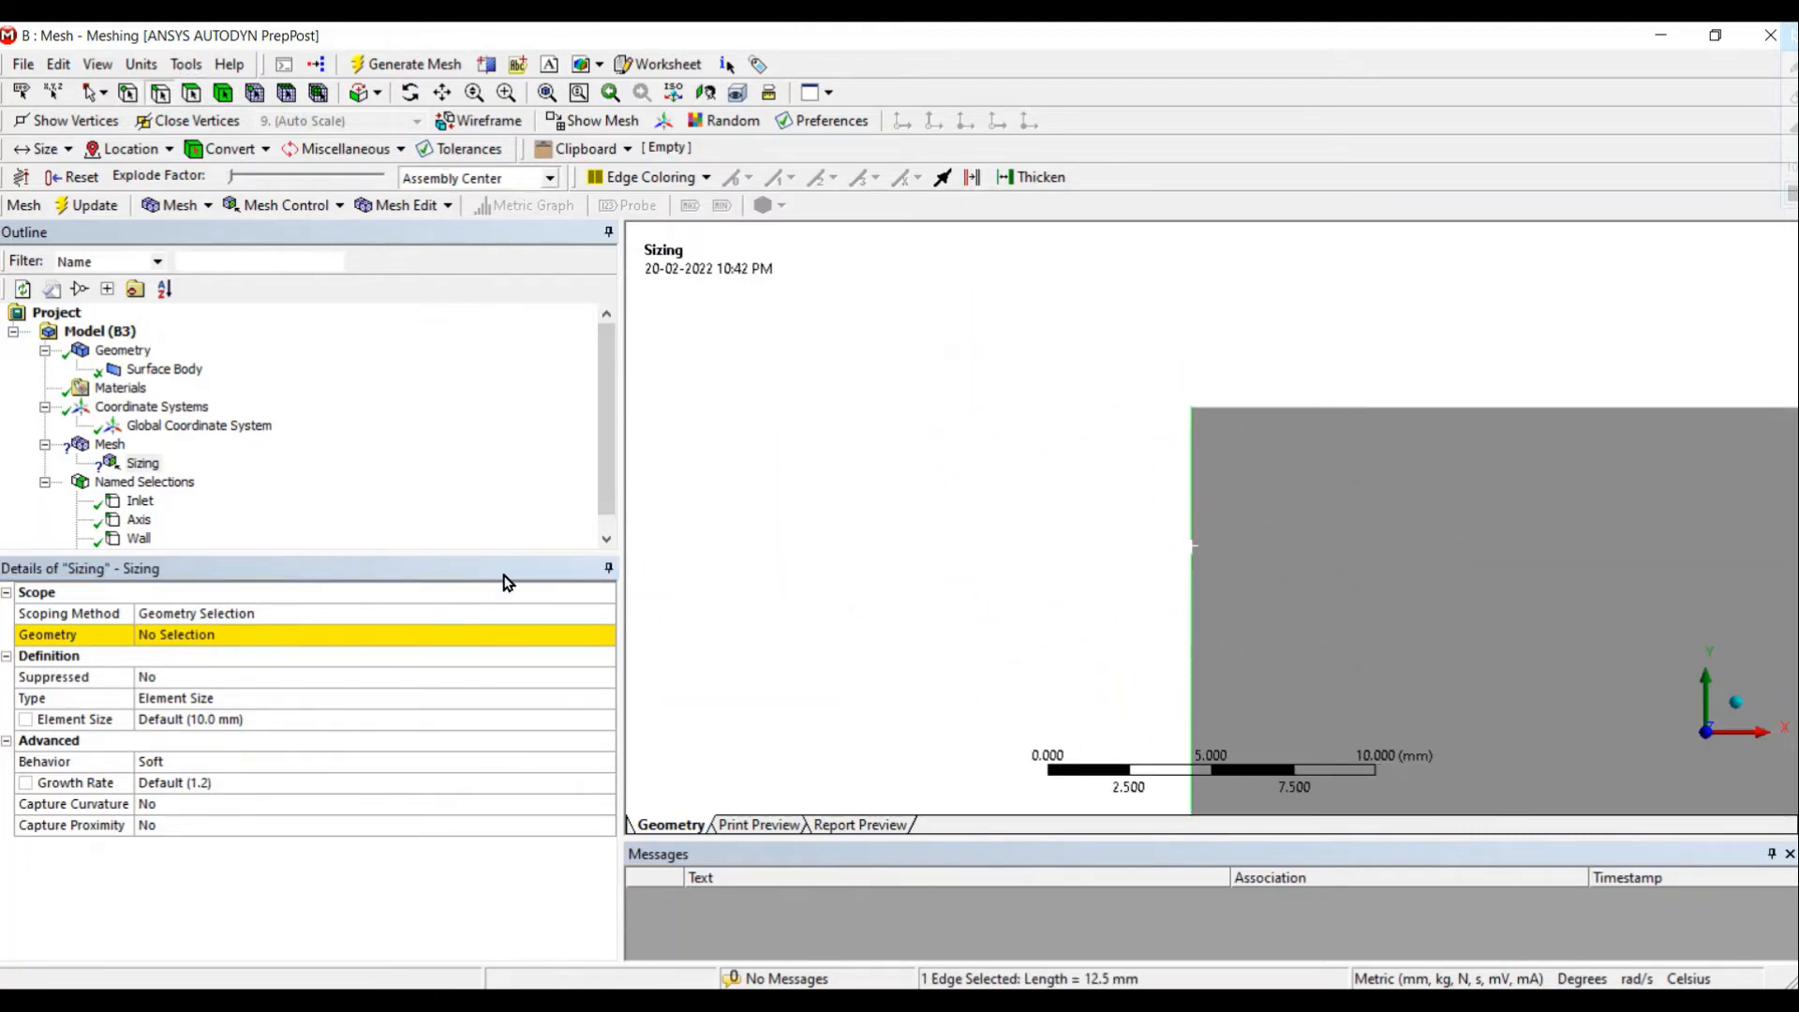
pyautogui.click(208, 634)
pyautogui.click(208, 634)
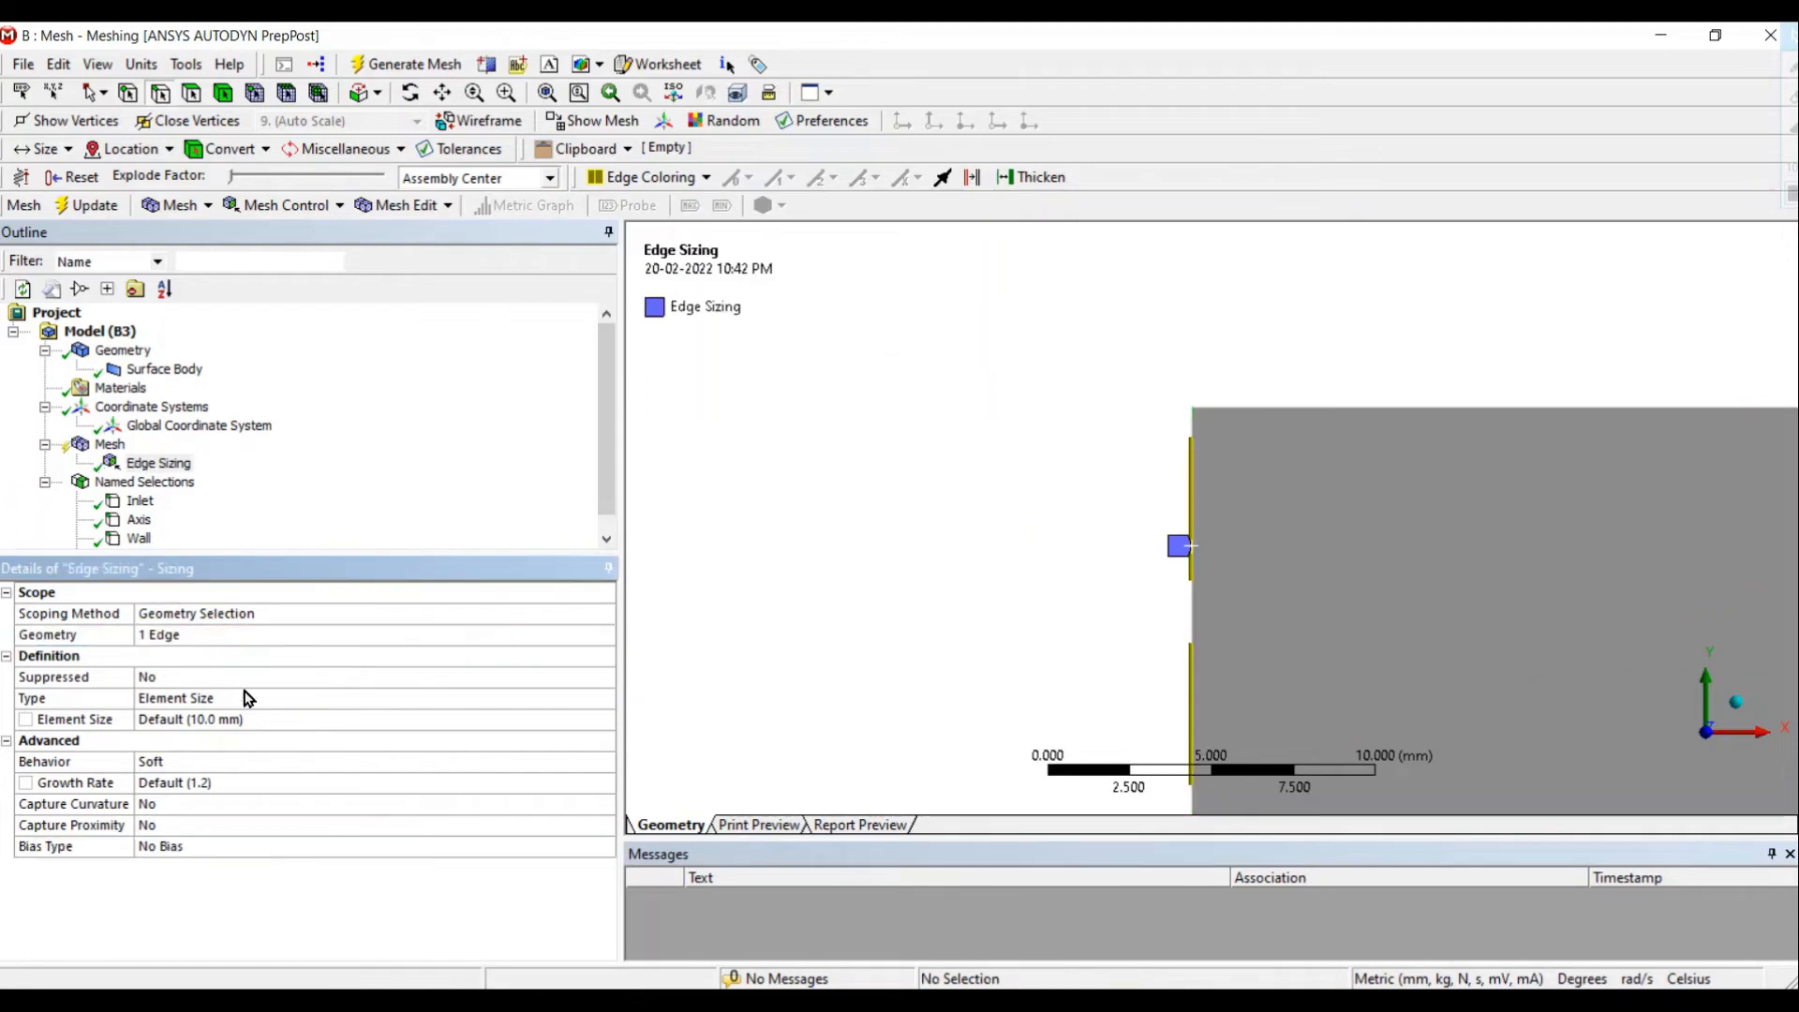
# Step: Define the inlet edge sizing by Number of Divisions with 20 divisions
pyautogui.click(604, 703)
pyautogui.click(606, 700)
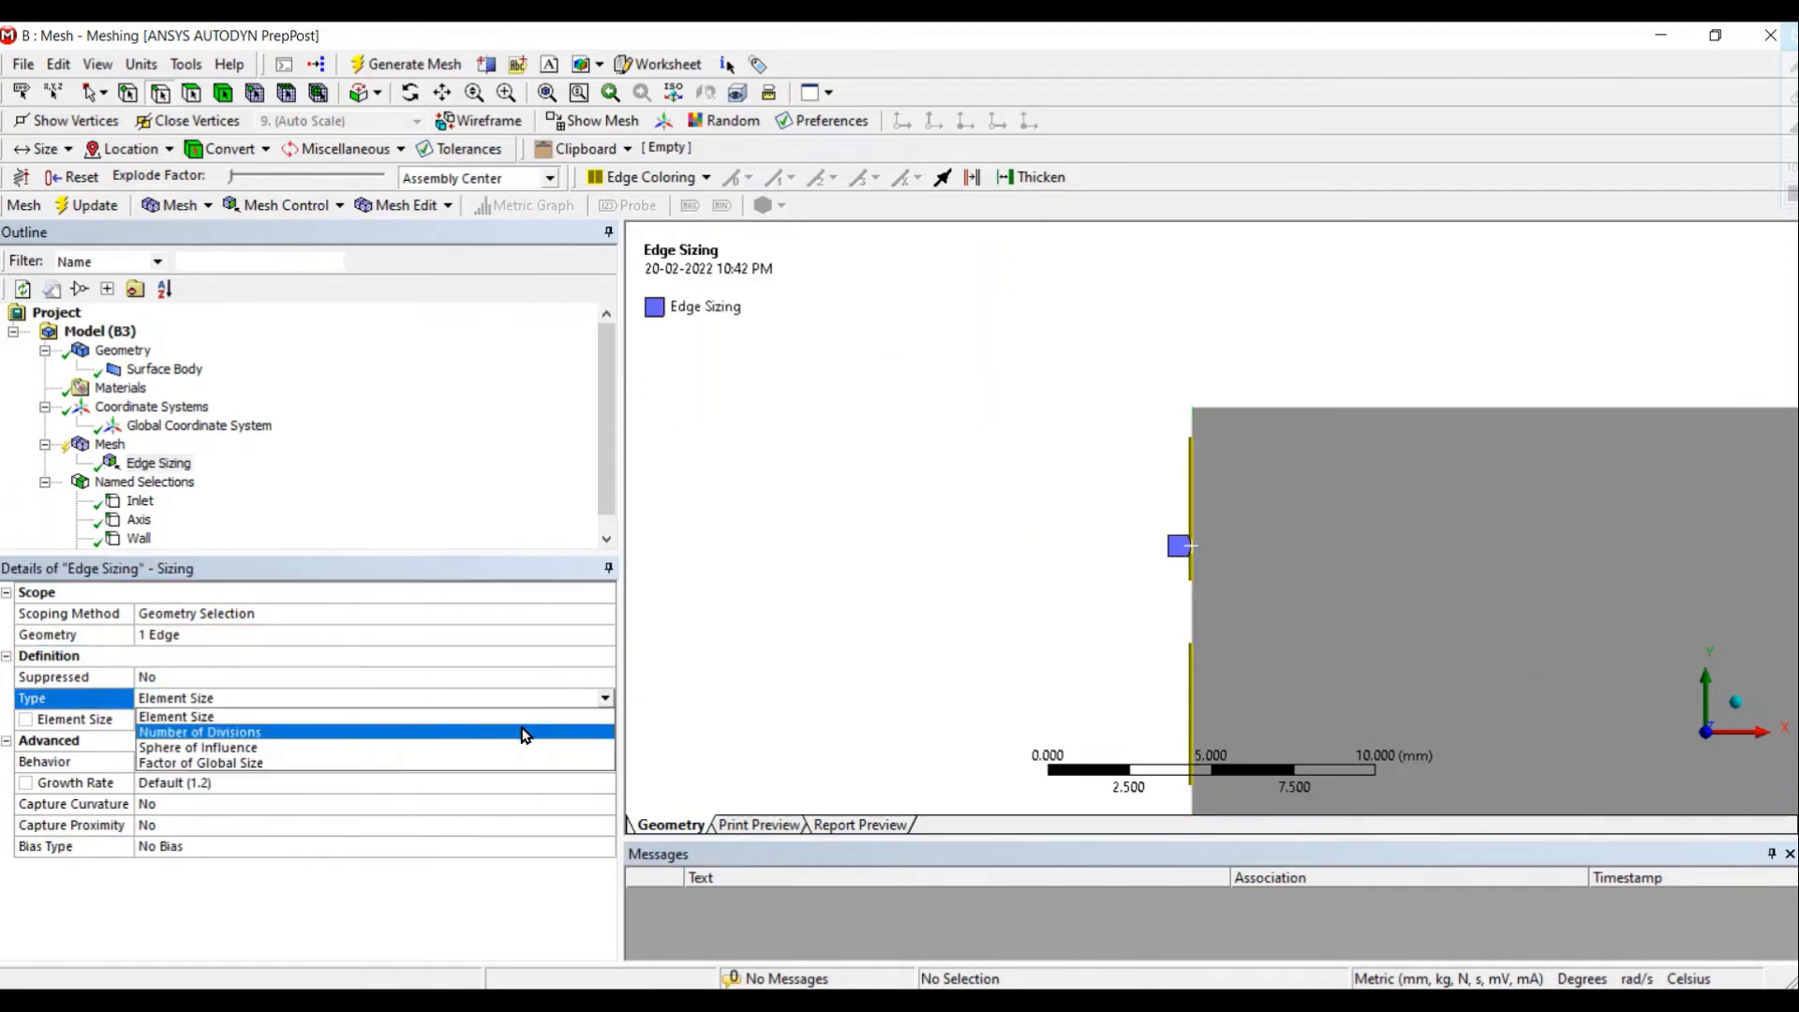
pyautogui.click(523, 734)
pyautogui.click(348, 721)
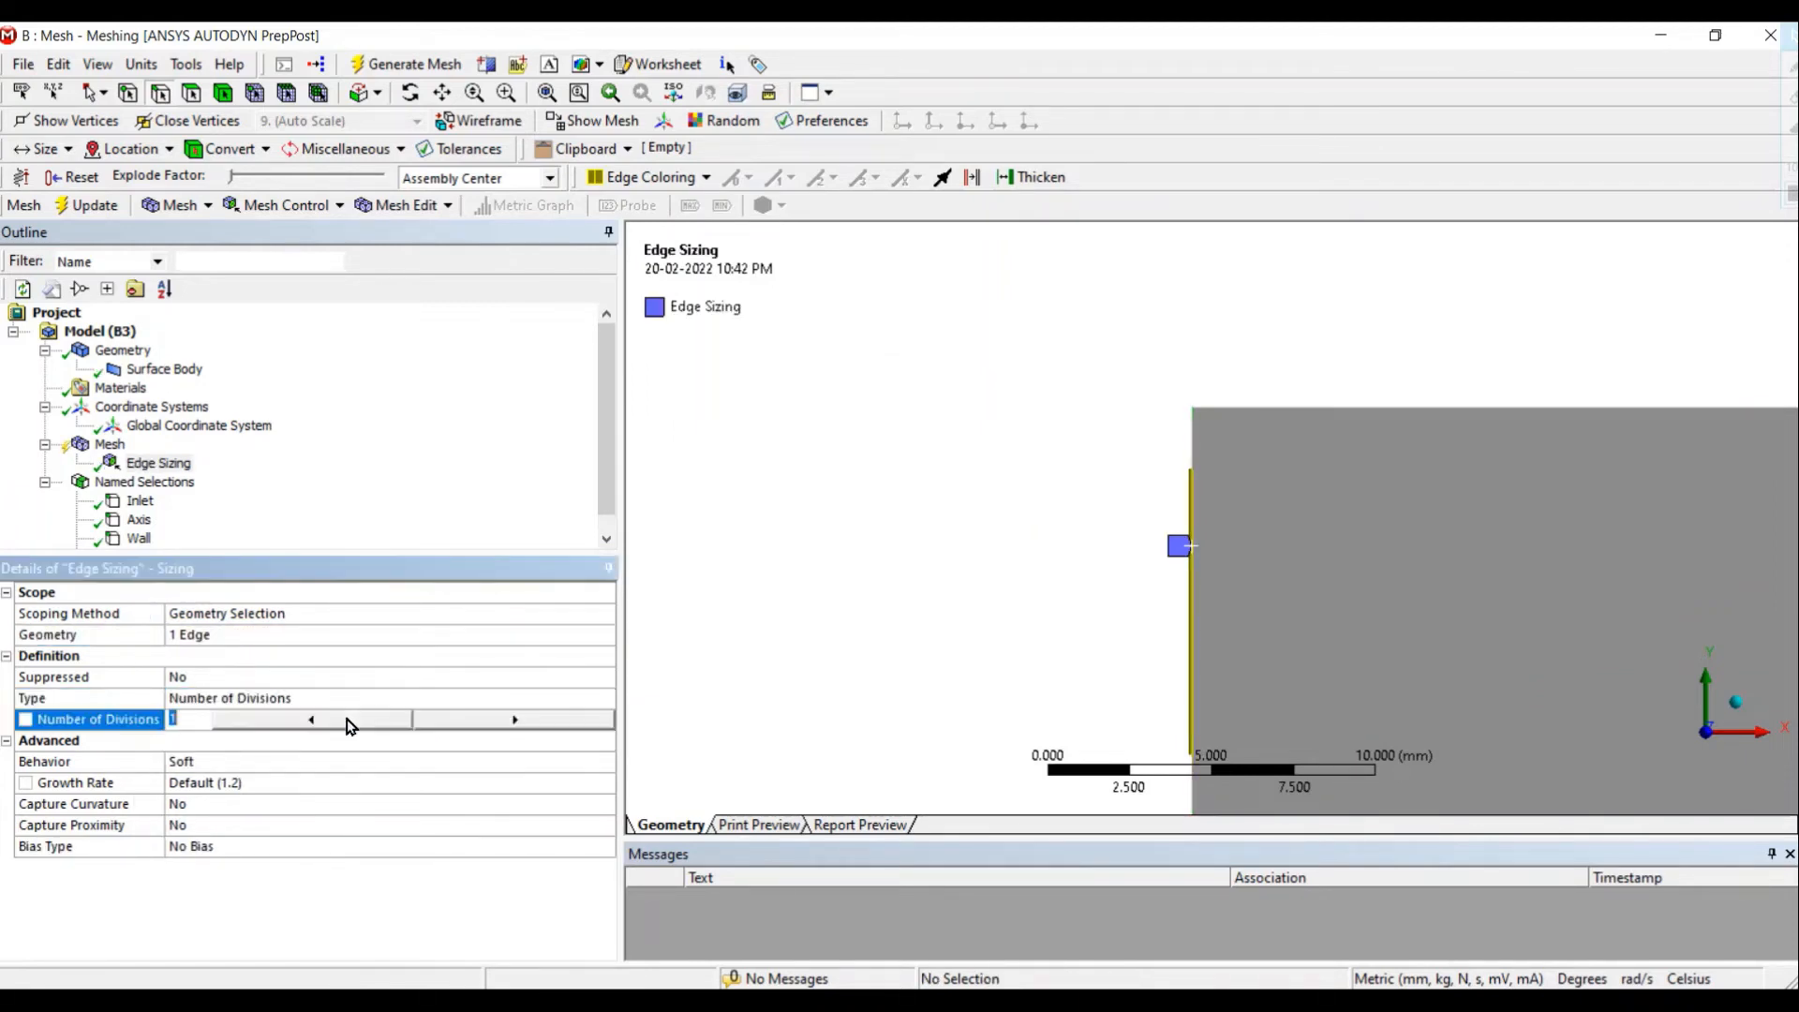
pyautogui.write('20')
pyautogui.click(402, 879)
# Step: Set the inlet edge sizing's behavior to Hard and choose the bias type that grows from short to long divisions
pyautogui.click(607, 764)
pyautogui.click(605, 766)
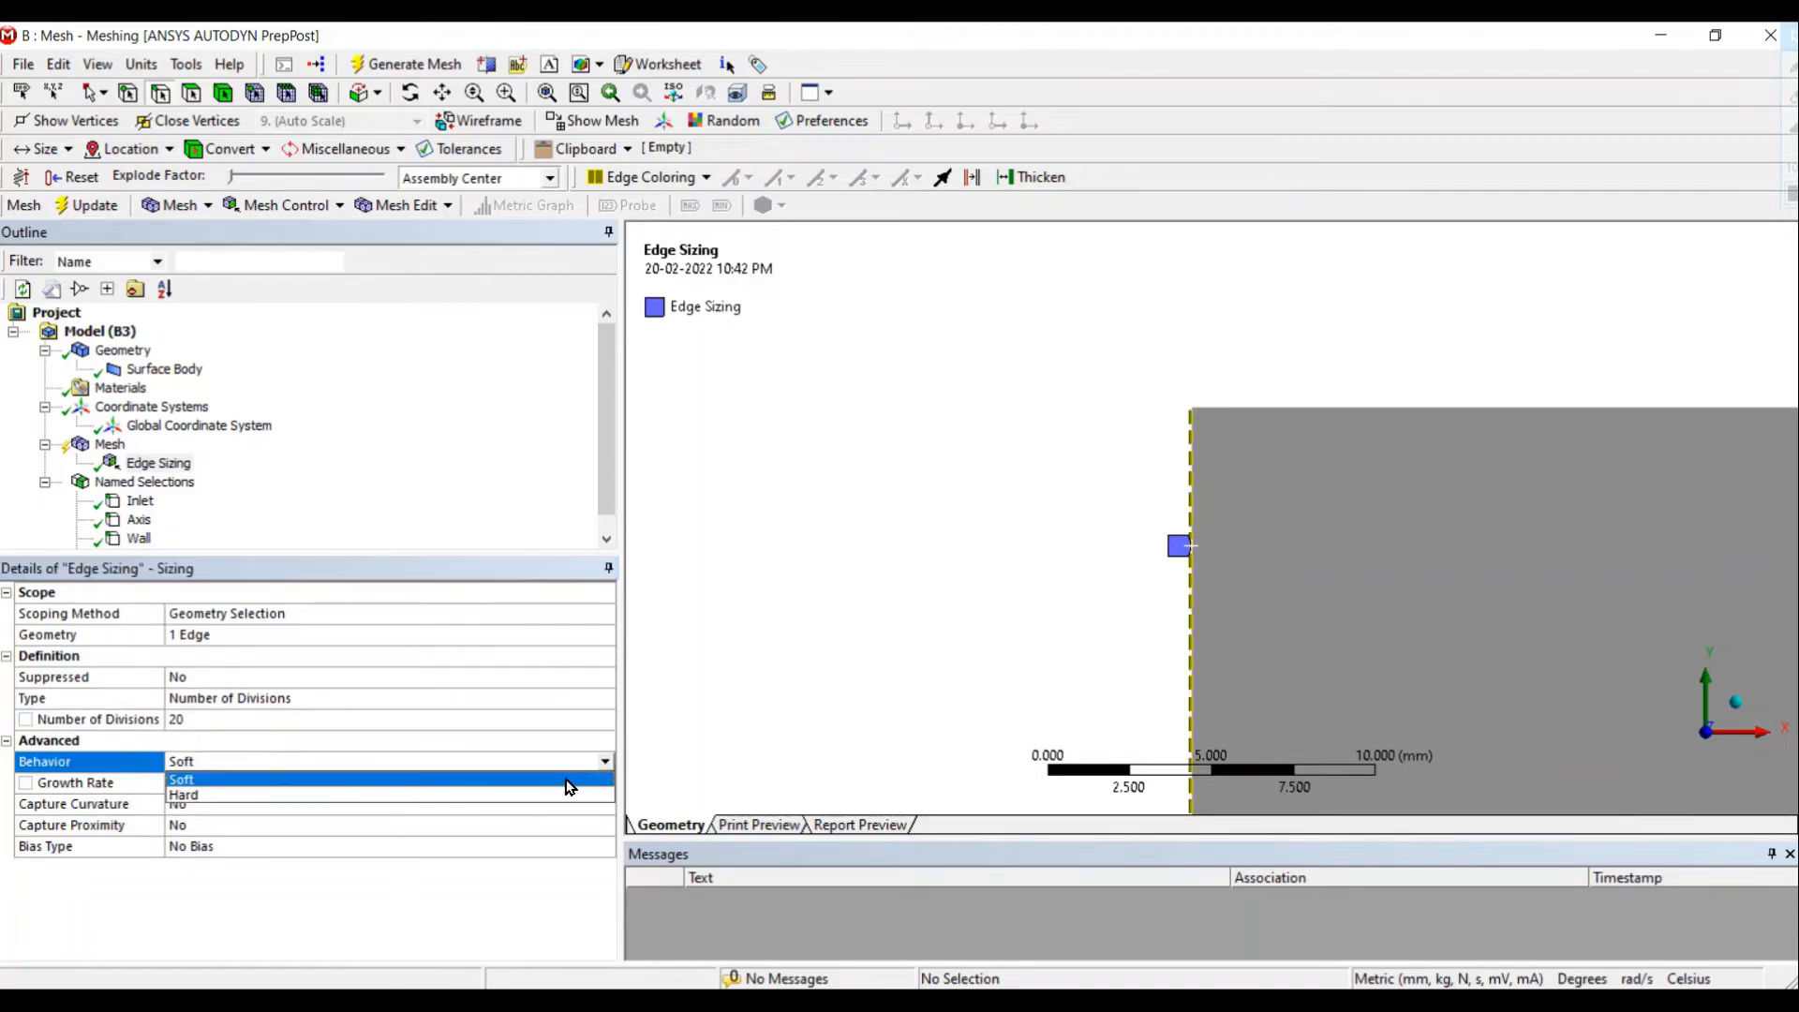
pyautogui.click(532, 801)
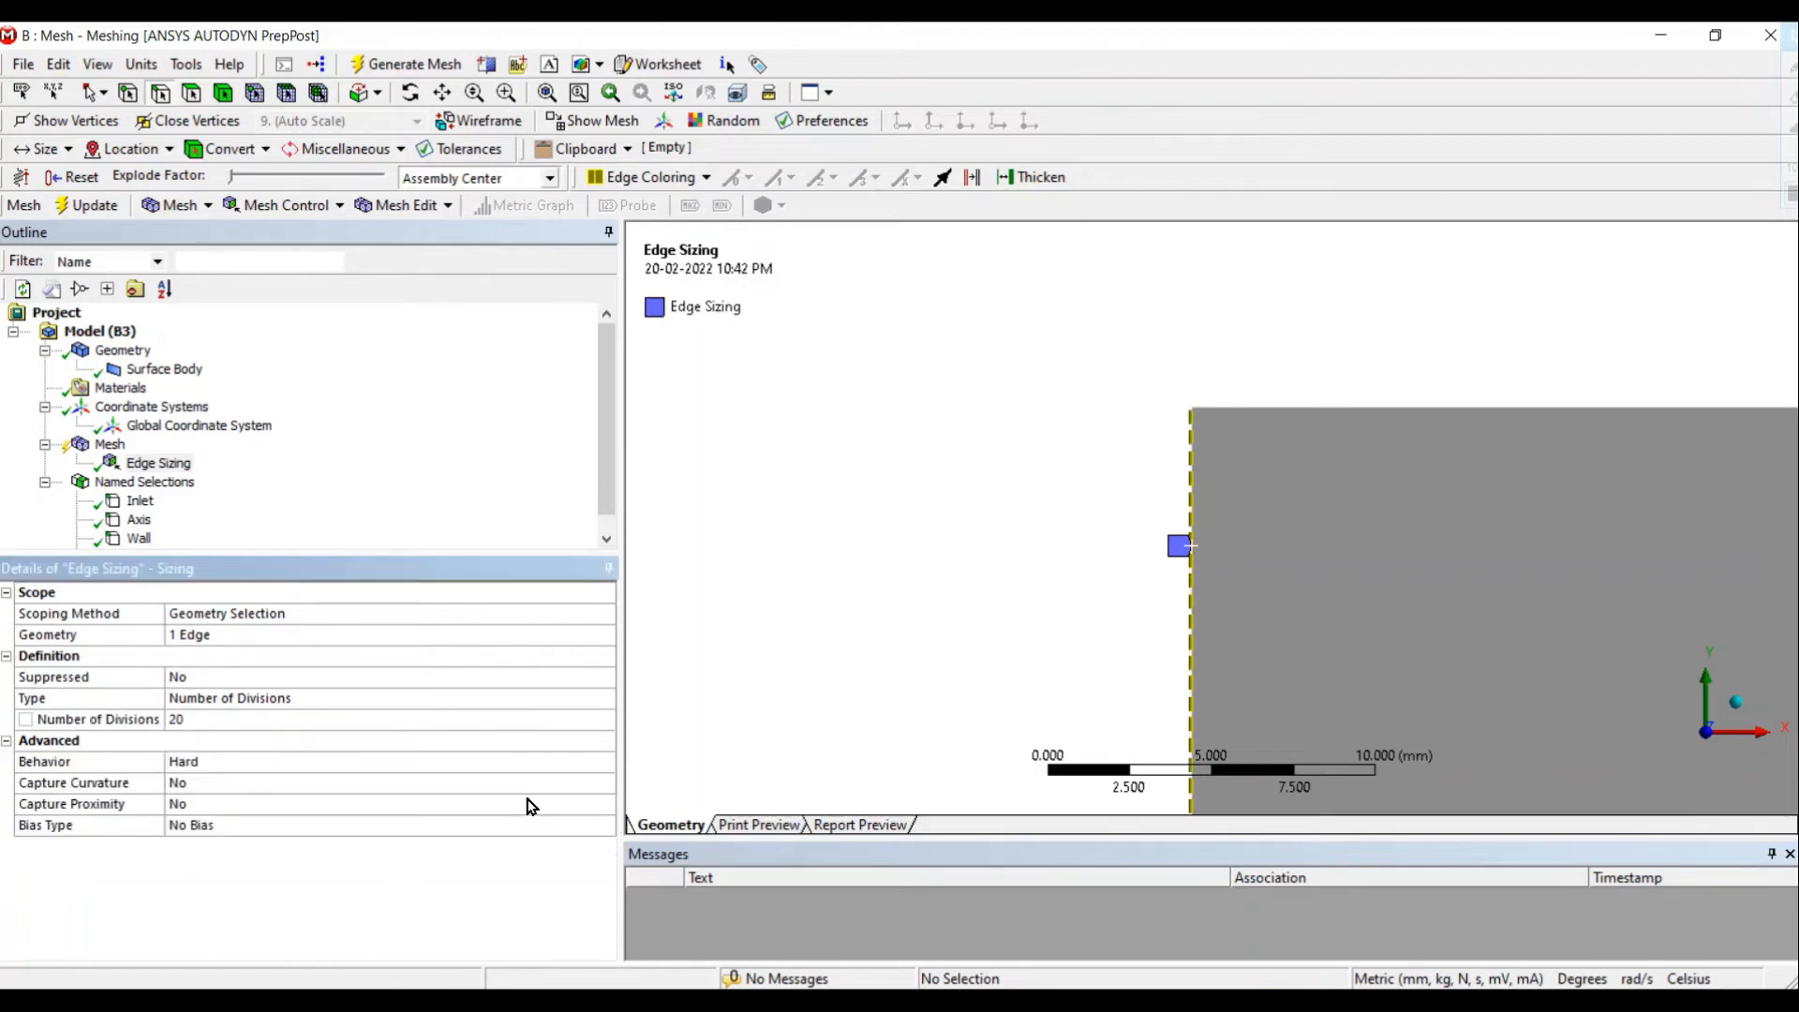
pyautogui.click(607, 828)
pyautogui.click(604, 826)
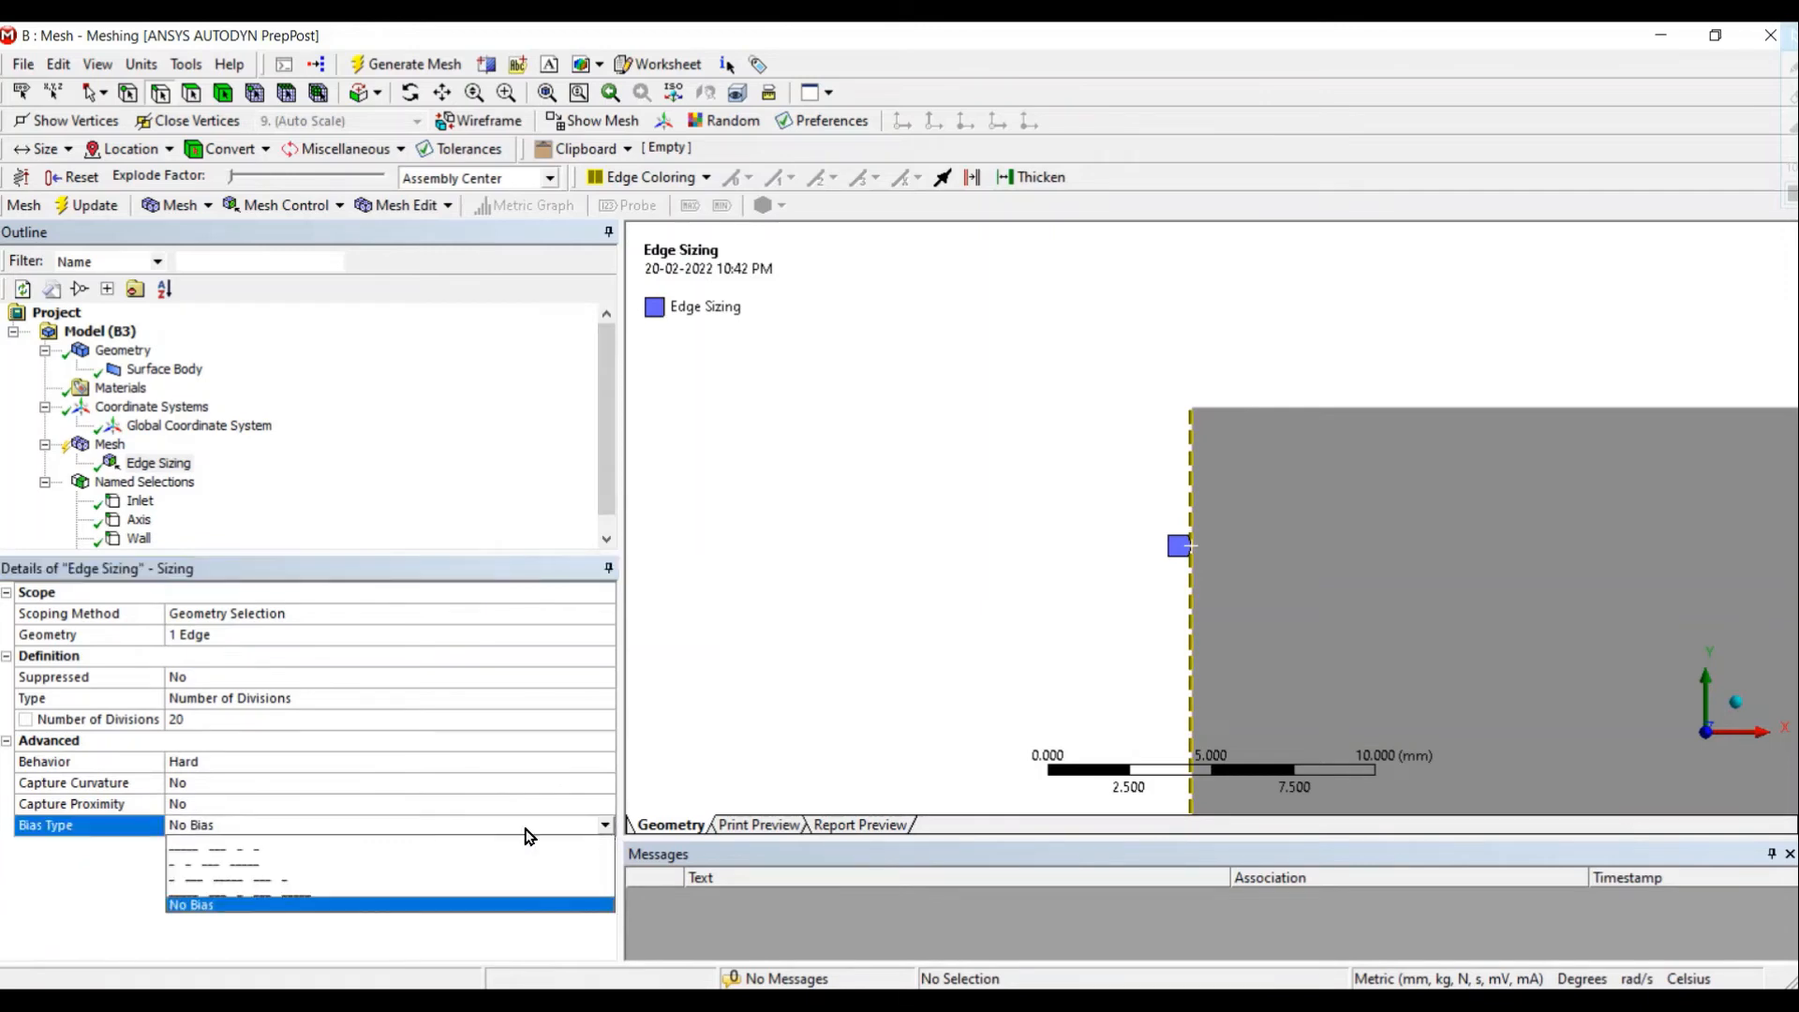
pyautogui.click(395, 872)
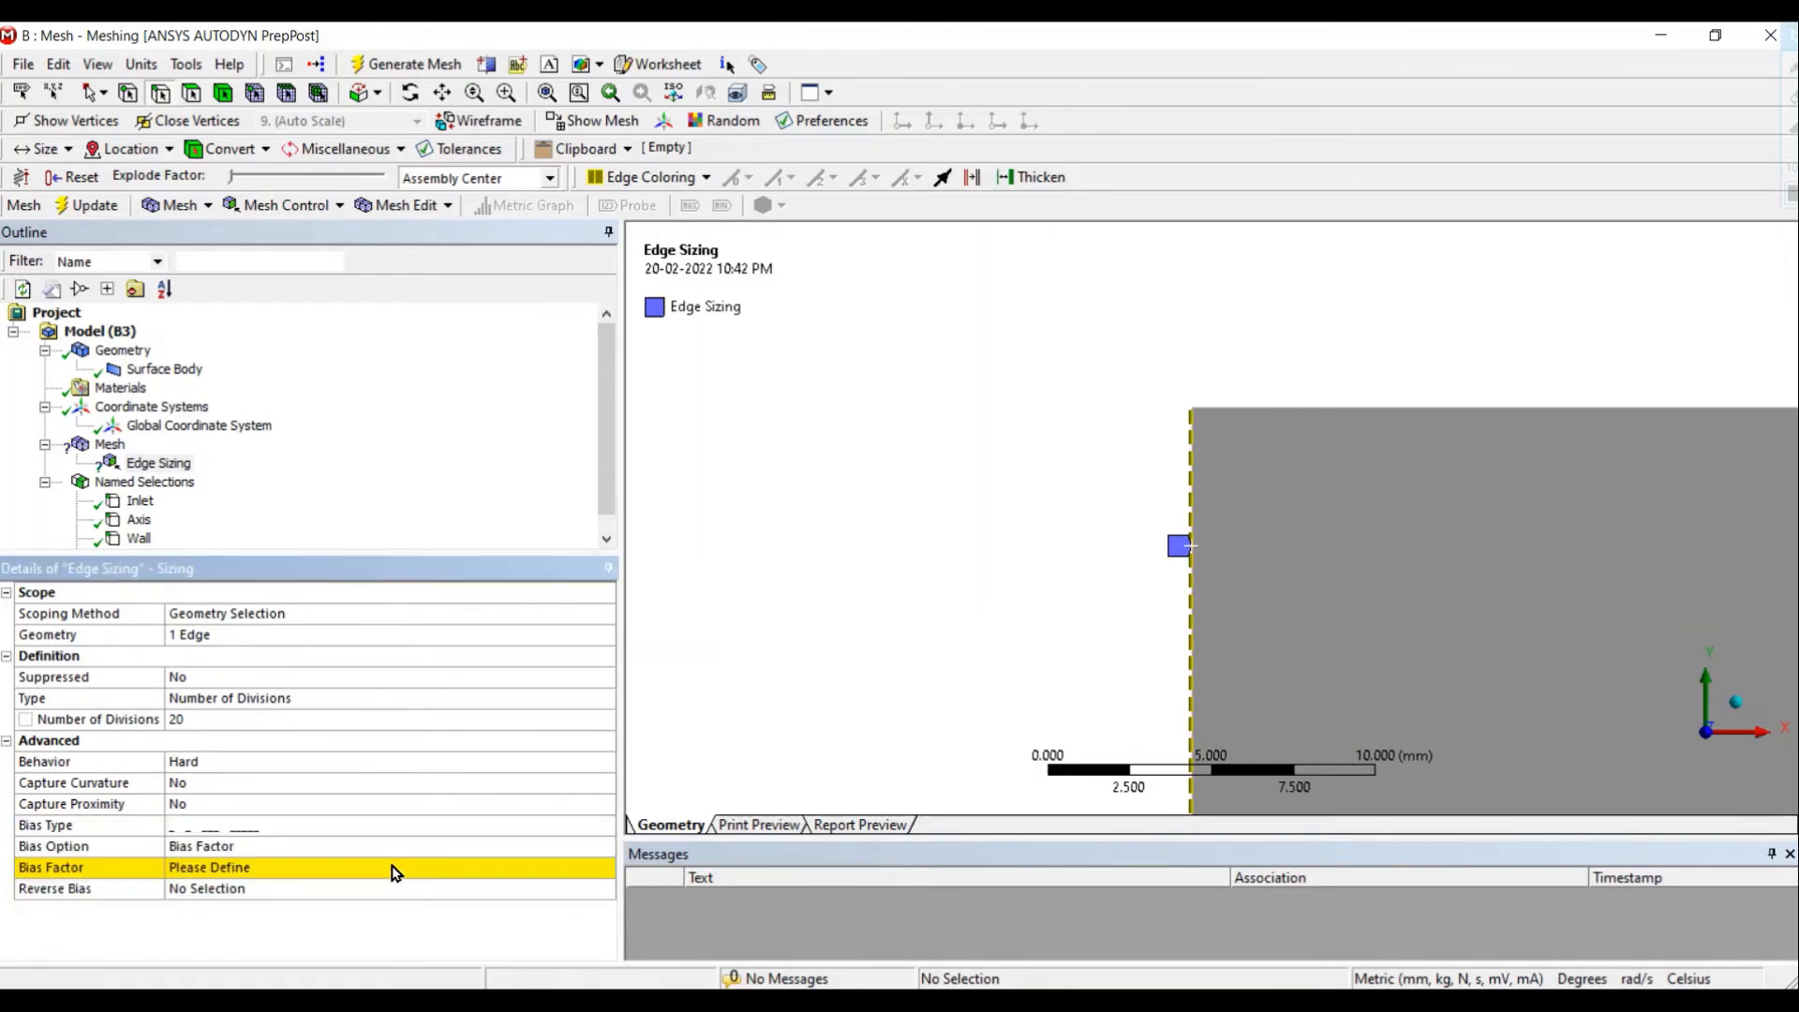
pyautogui.click(250, 869)
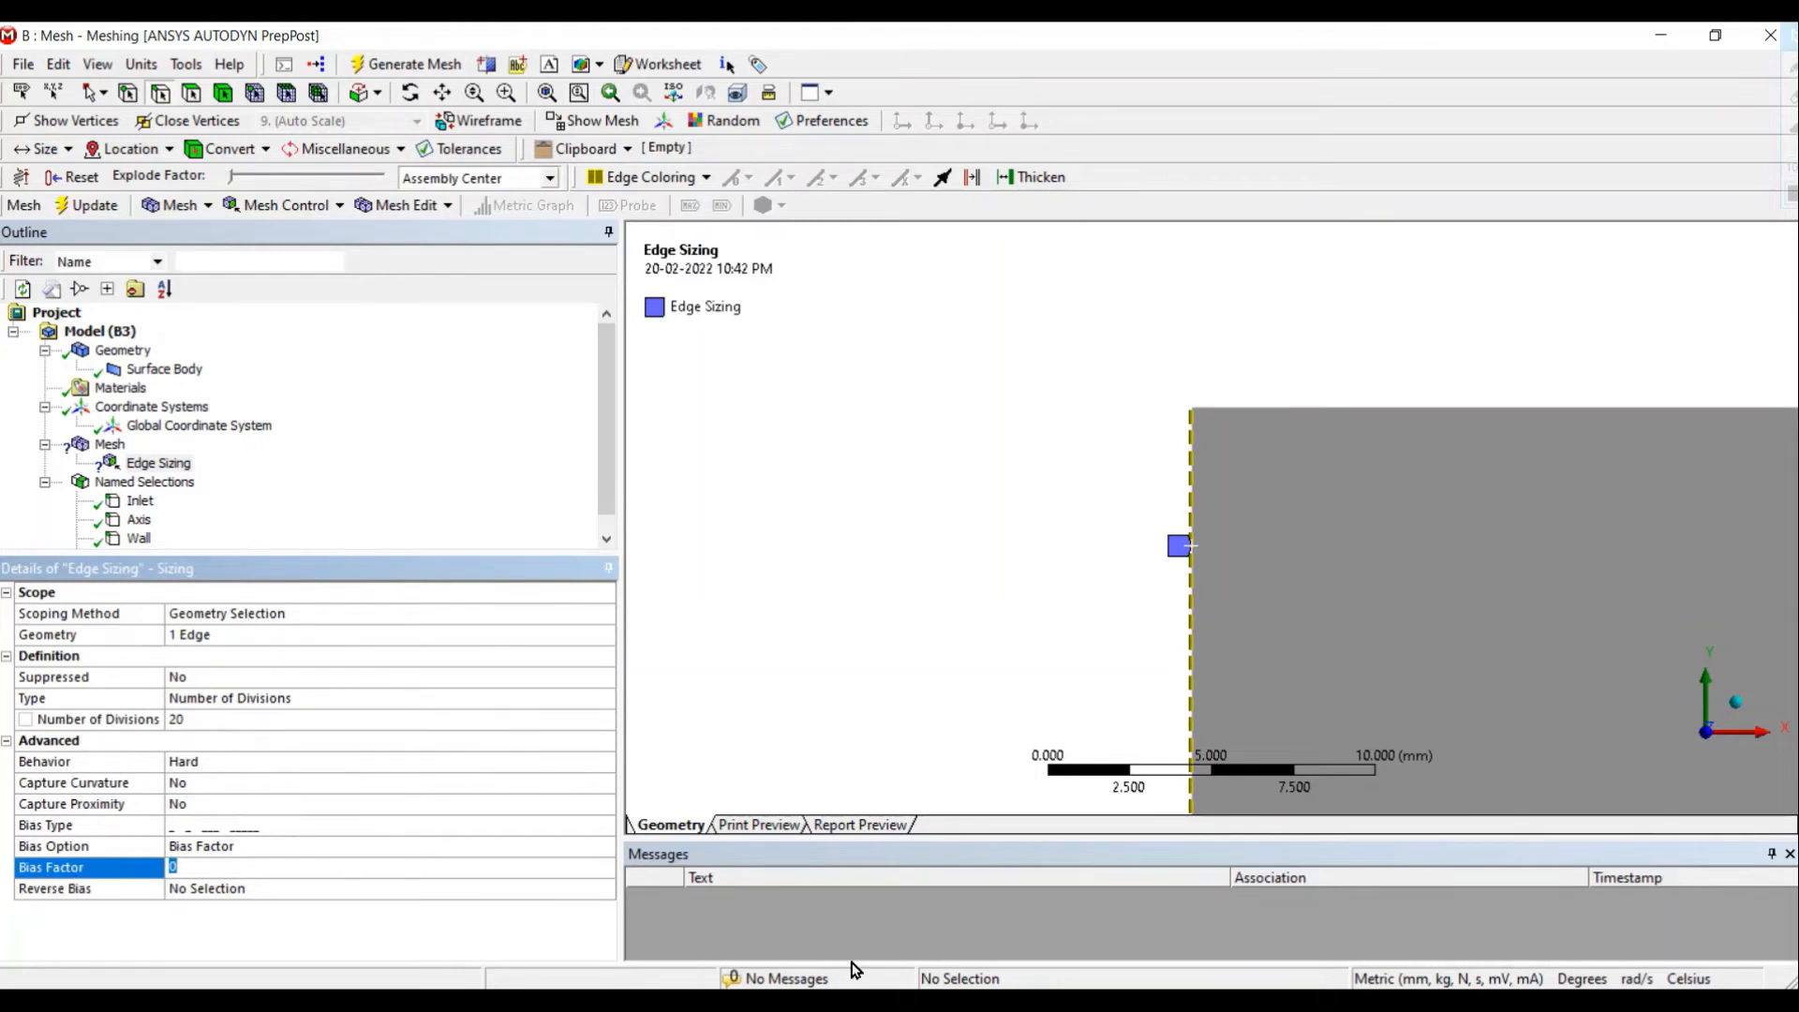
# Step: Switch to the presentation slides to examine the Y+ and bias factor calculations, and return to Meshing
pyautogui.click(861, 1001)
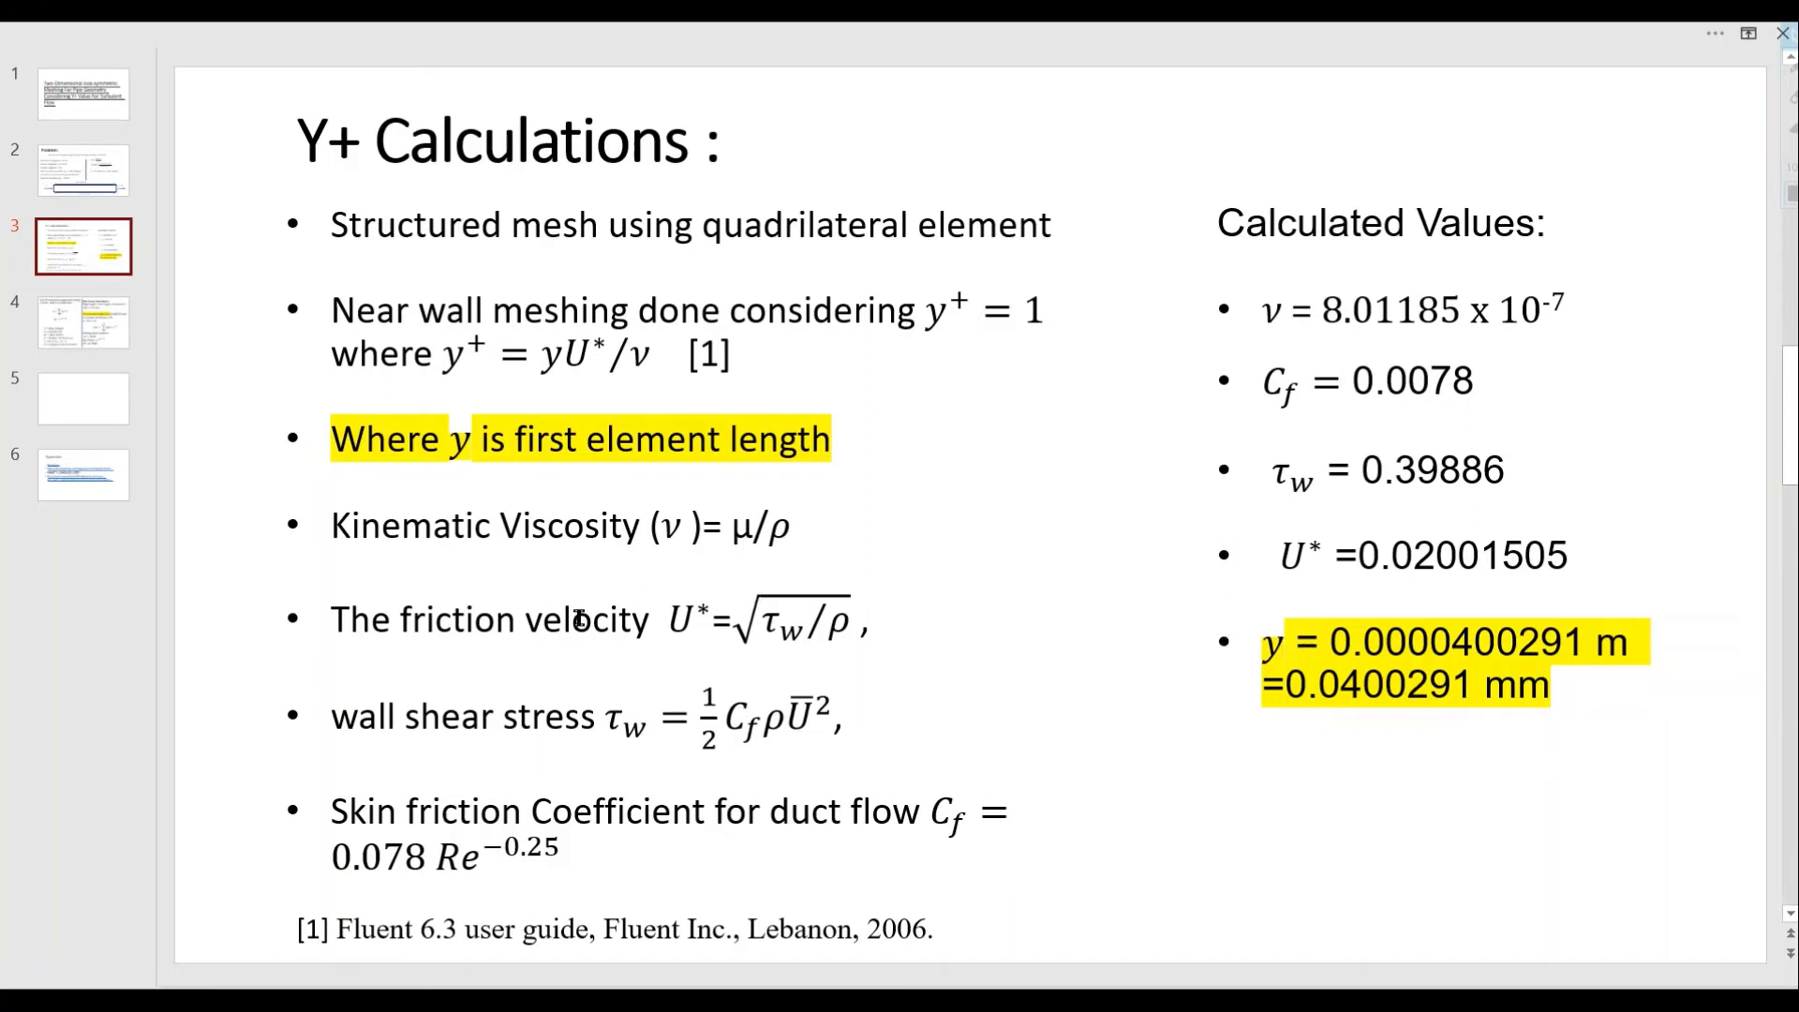
pyautogui.click(50, 316)
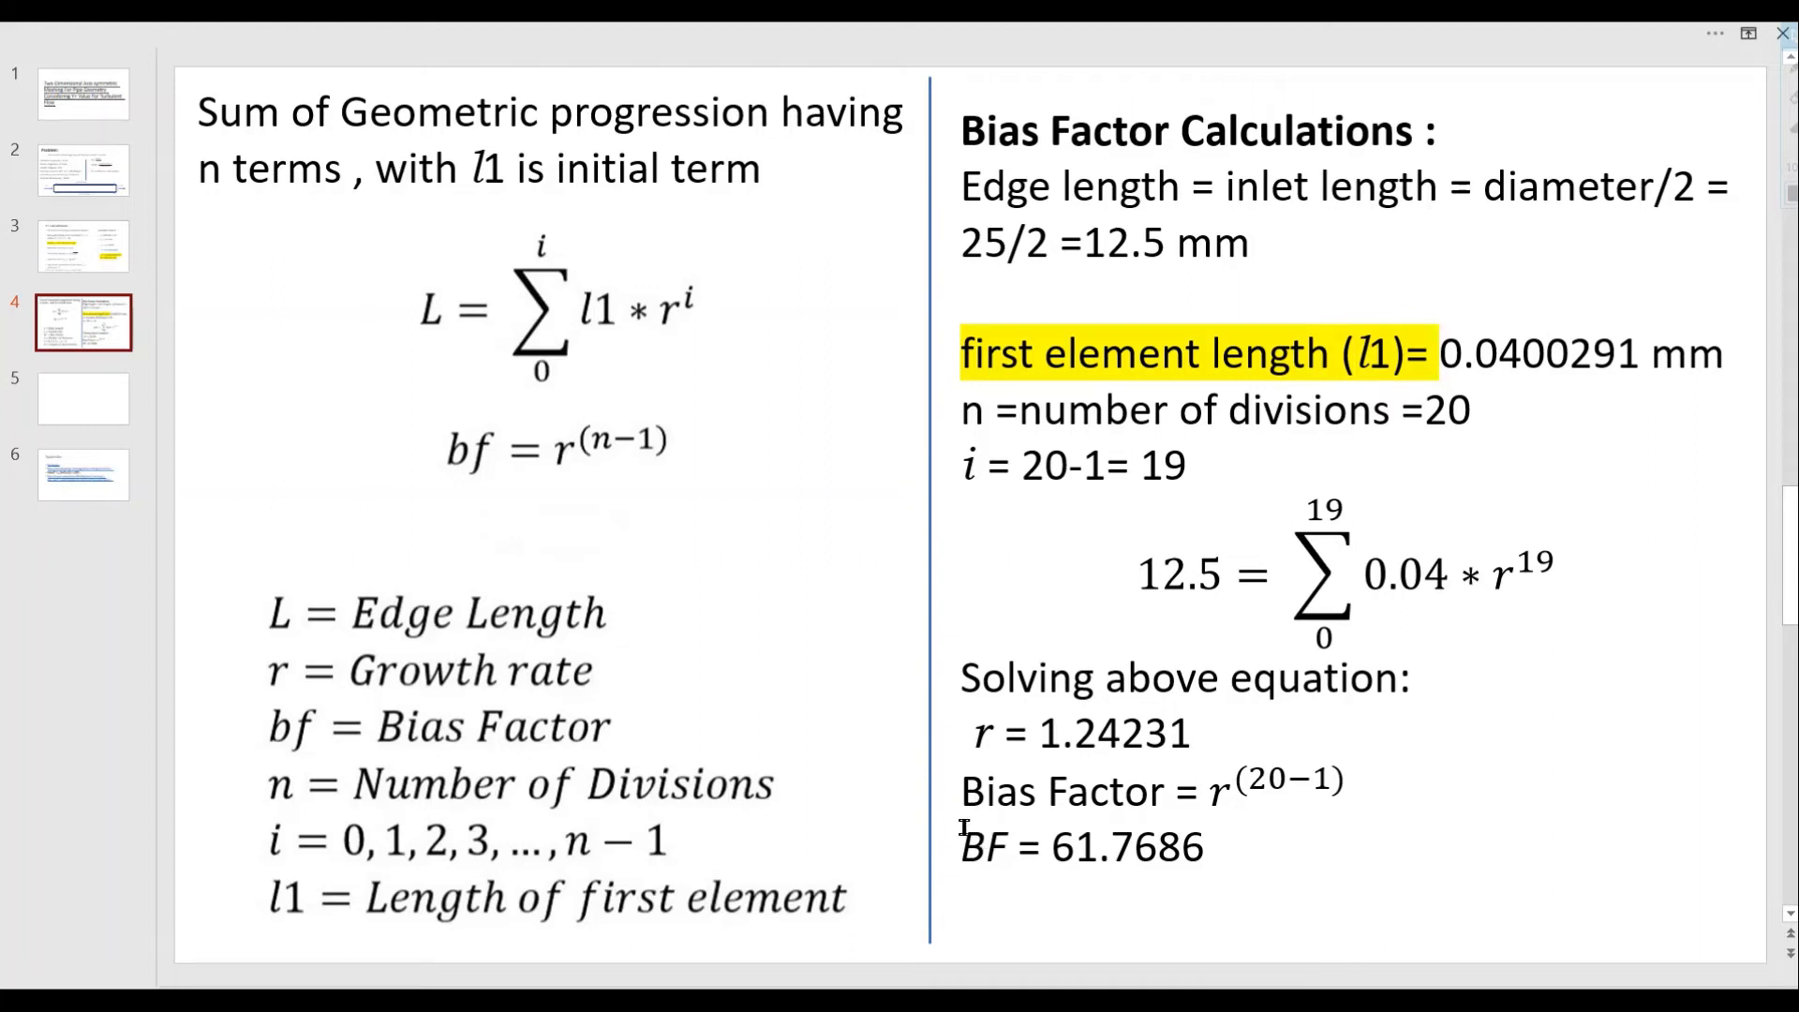
pyautogui.moveTo(964, 828); pyautogui.dragTo(1209, 881)
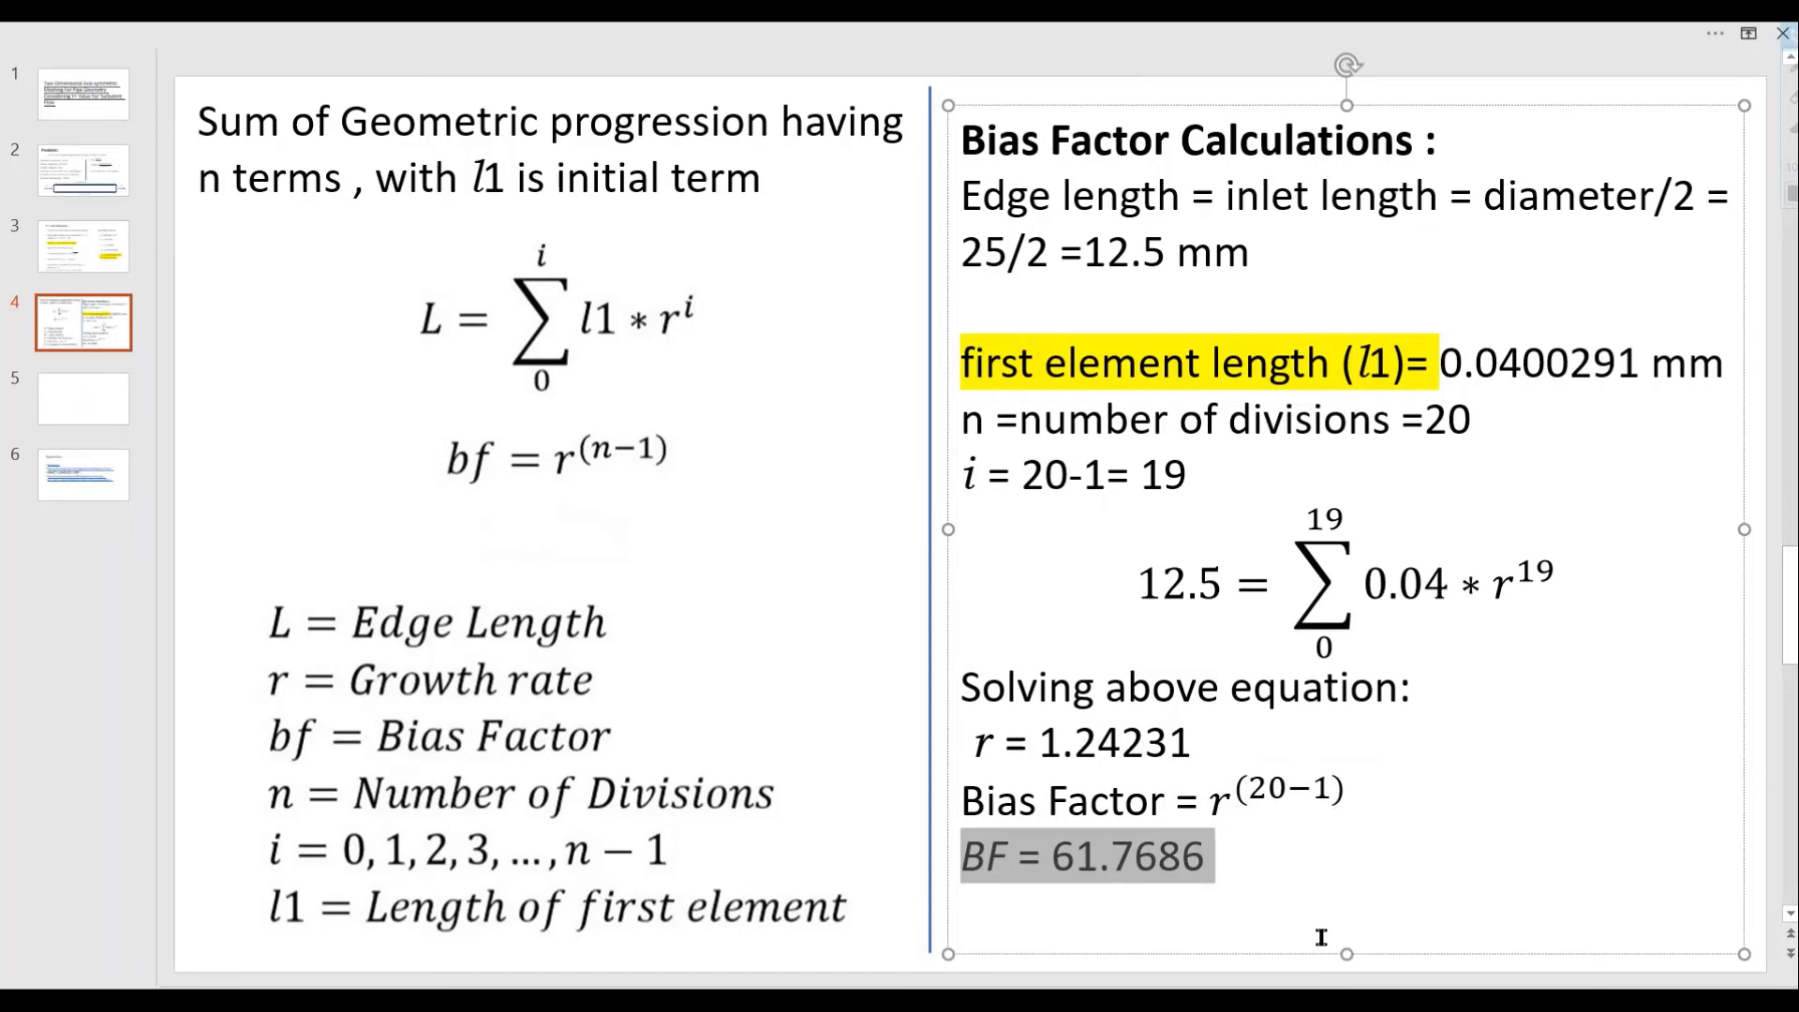
pyautogui.click(1295, 861)
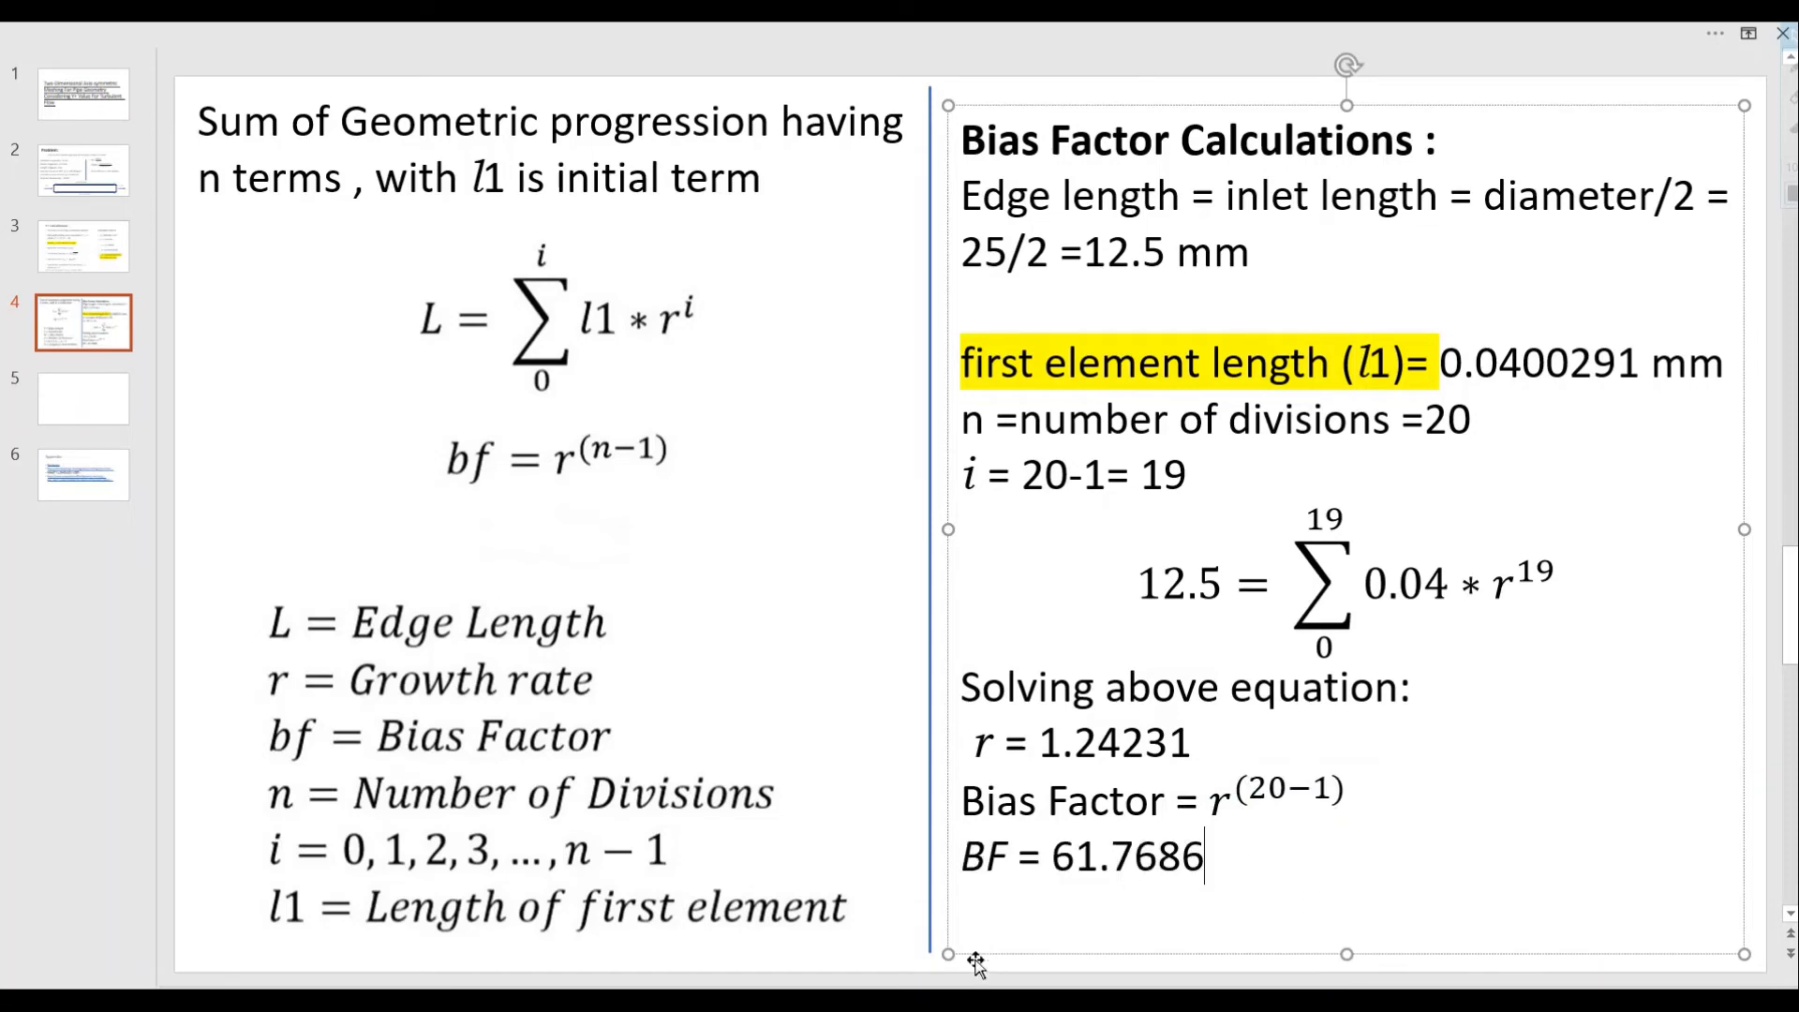
pyautogui.click(779, 1000)
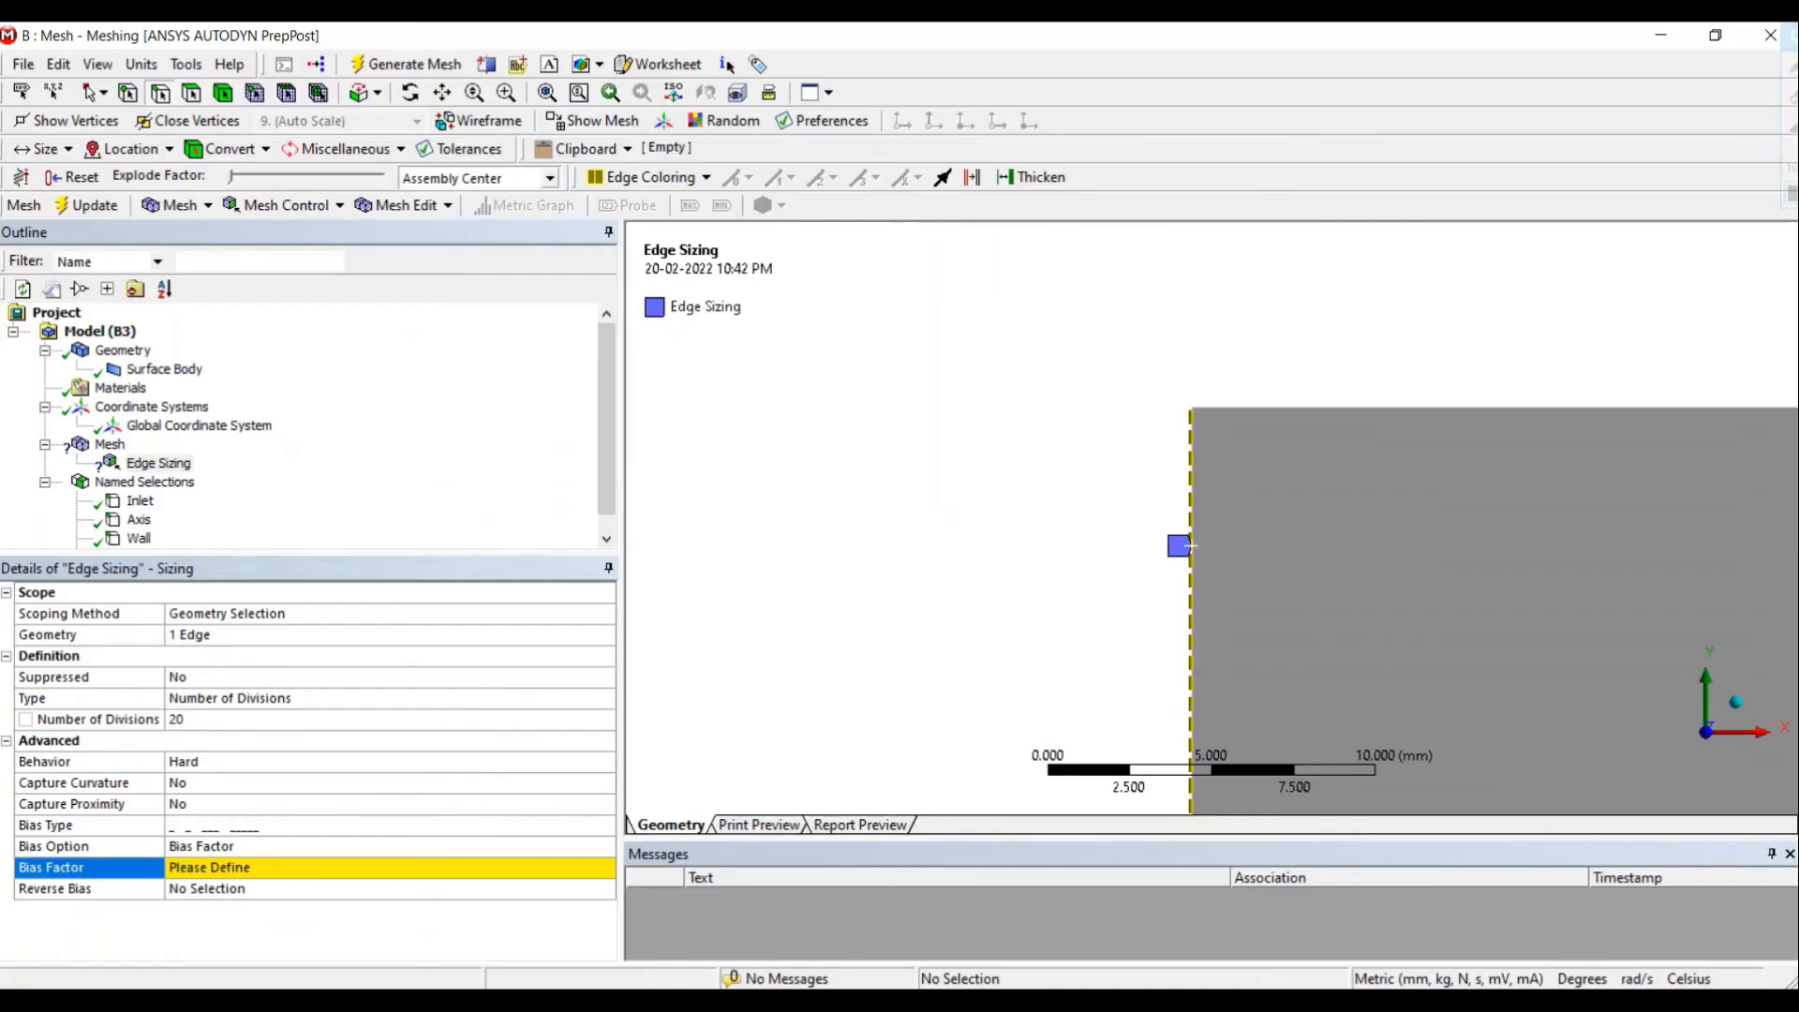
# Step: Set the bias factor of the inlet edge sizing to 61.7686
pyautogui.click(262, 868)
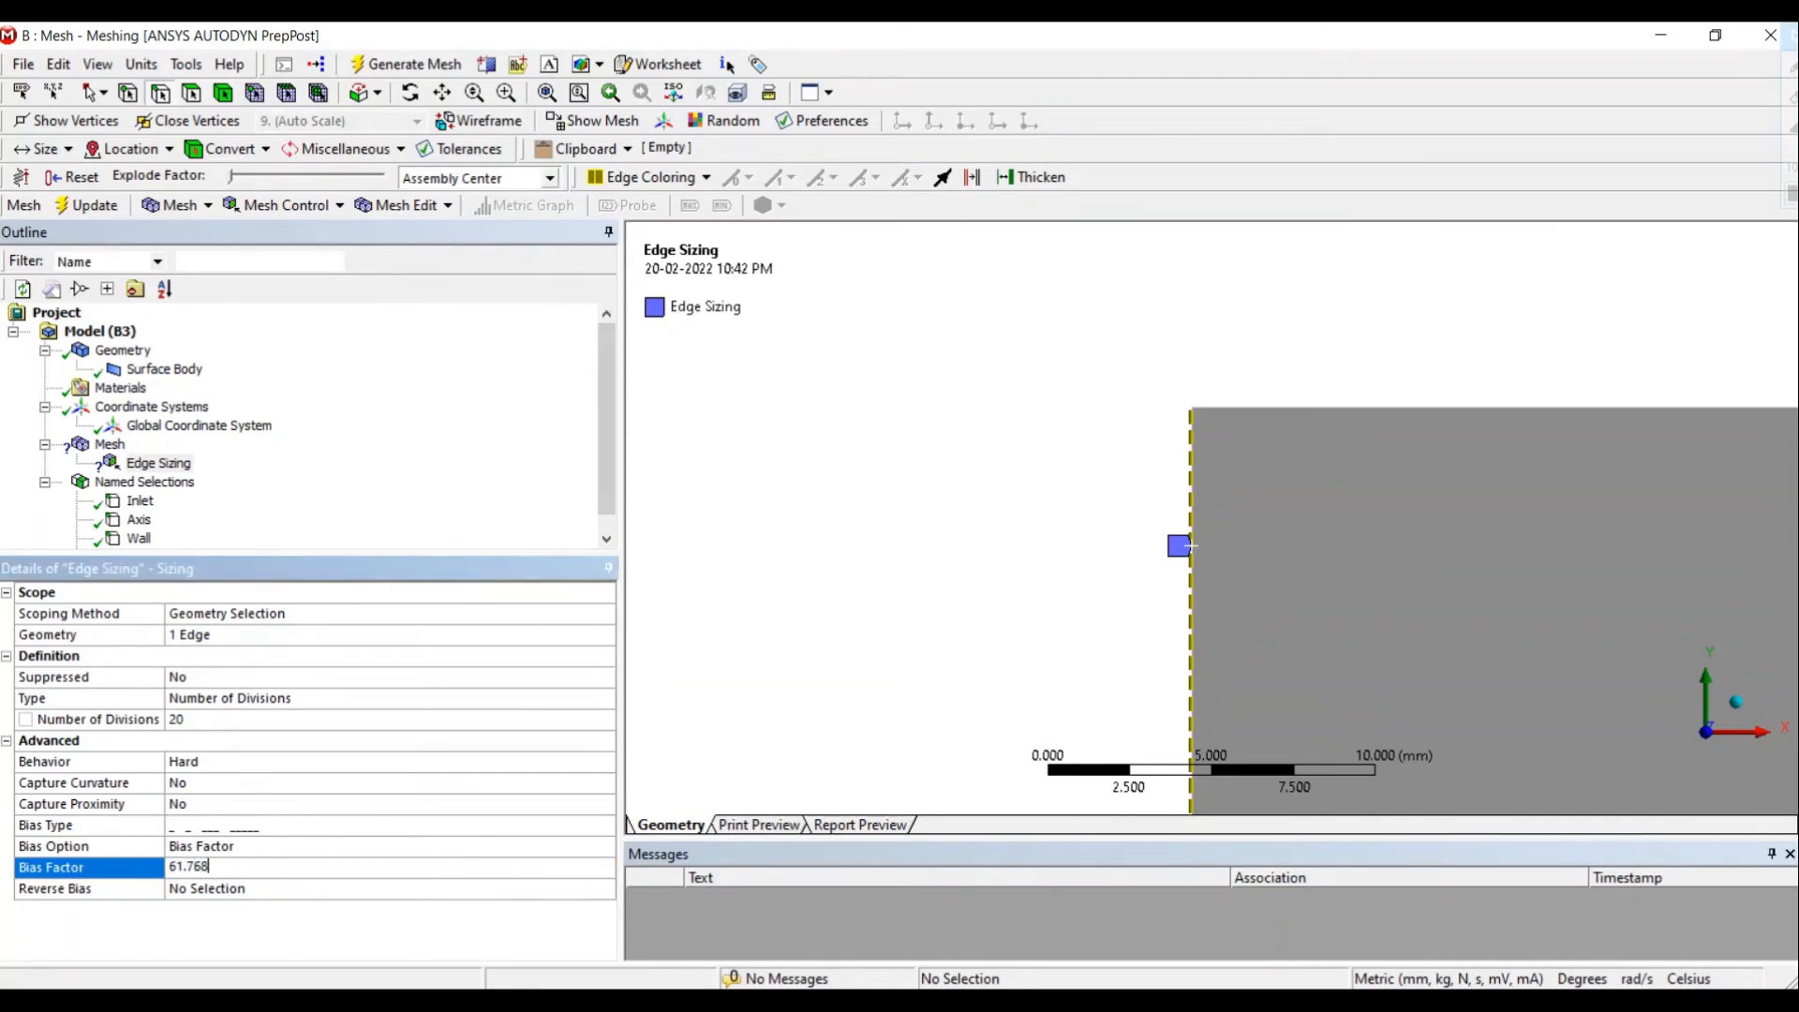
pyautogui.press('Return')
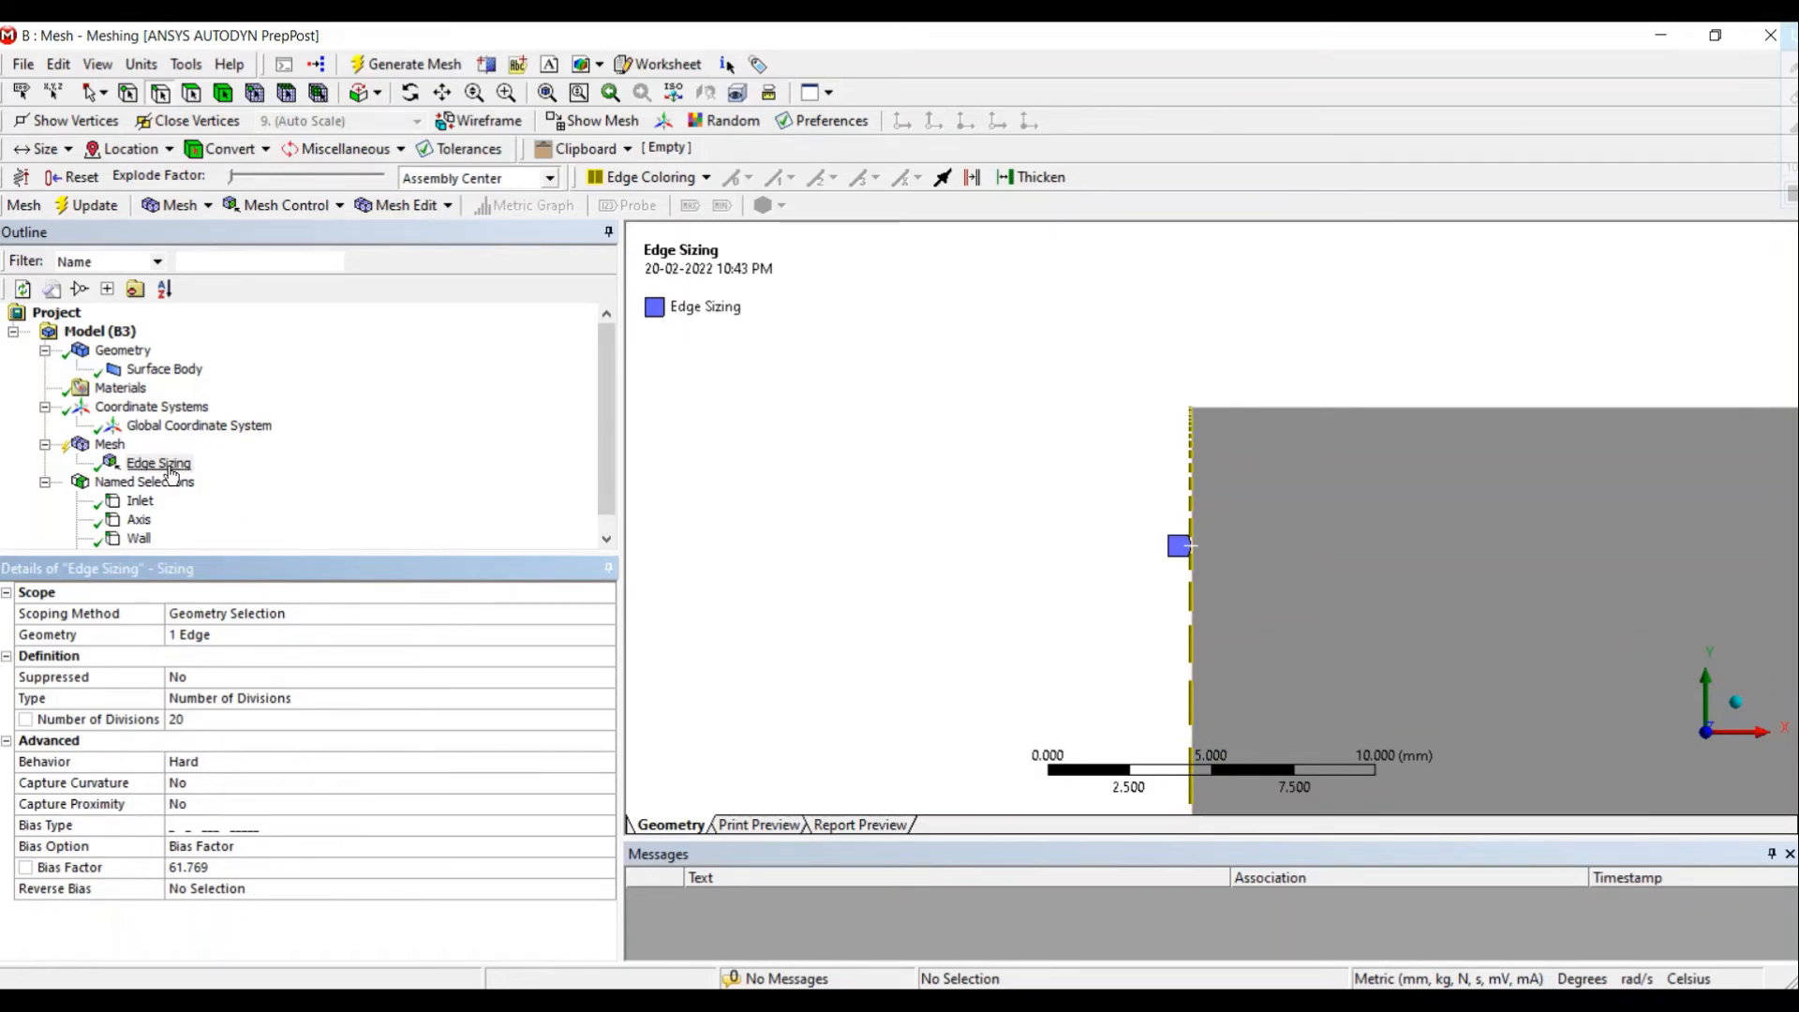
# Step: Insert a second mesh sizing control scoped to the short vertical outlet edge at the far end of the pipe
pyautogui.click(109, 448)
pyautogui.rightClick(111, 460)
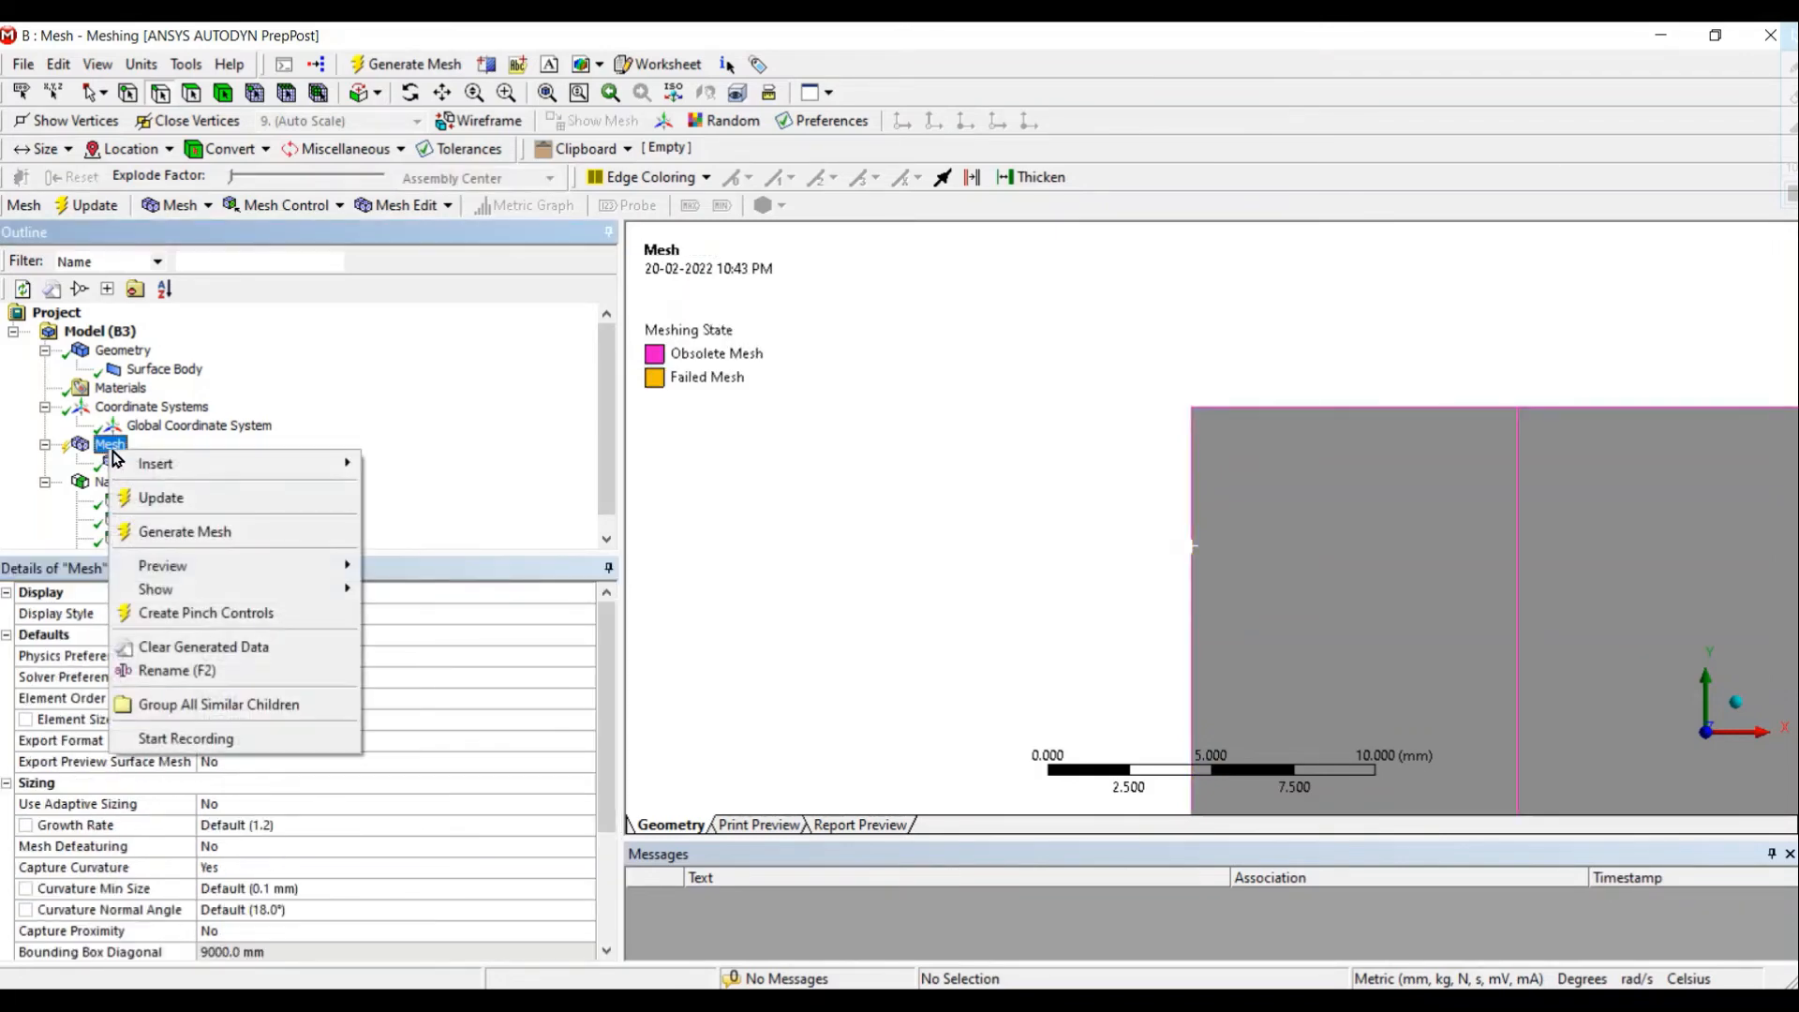
pyautogui.moveTo(235, 464)
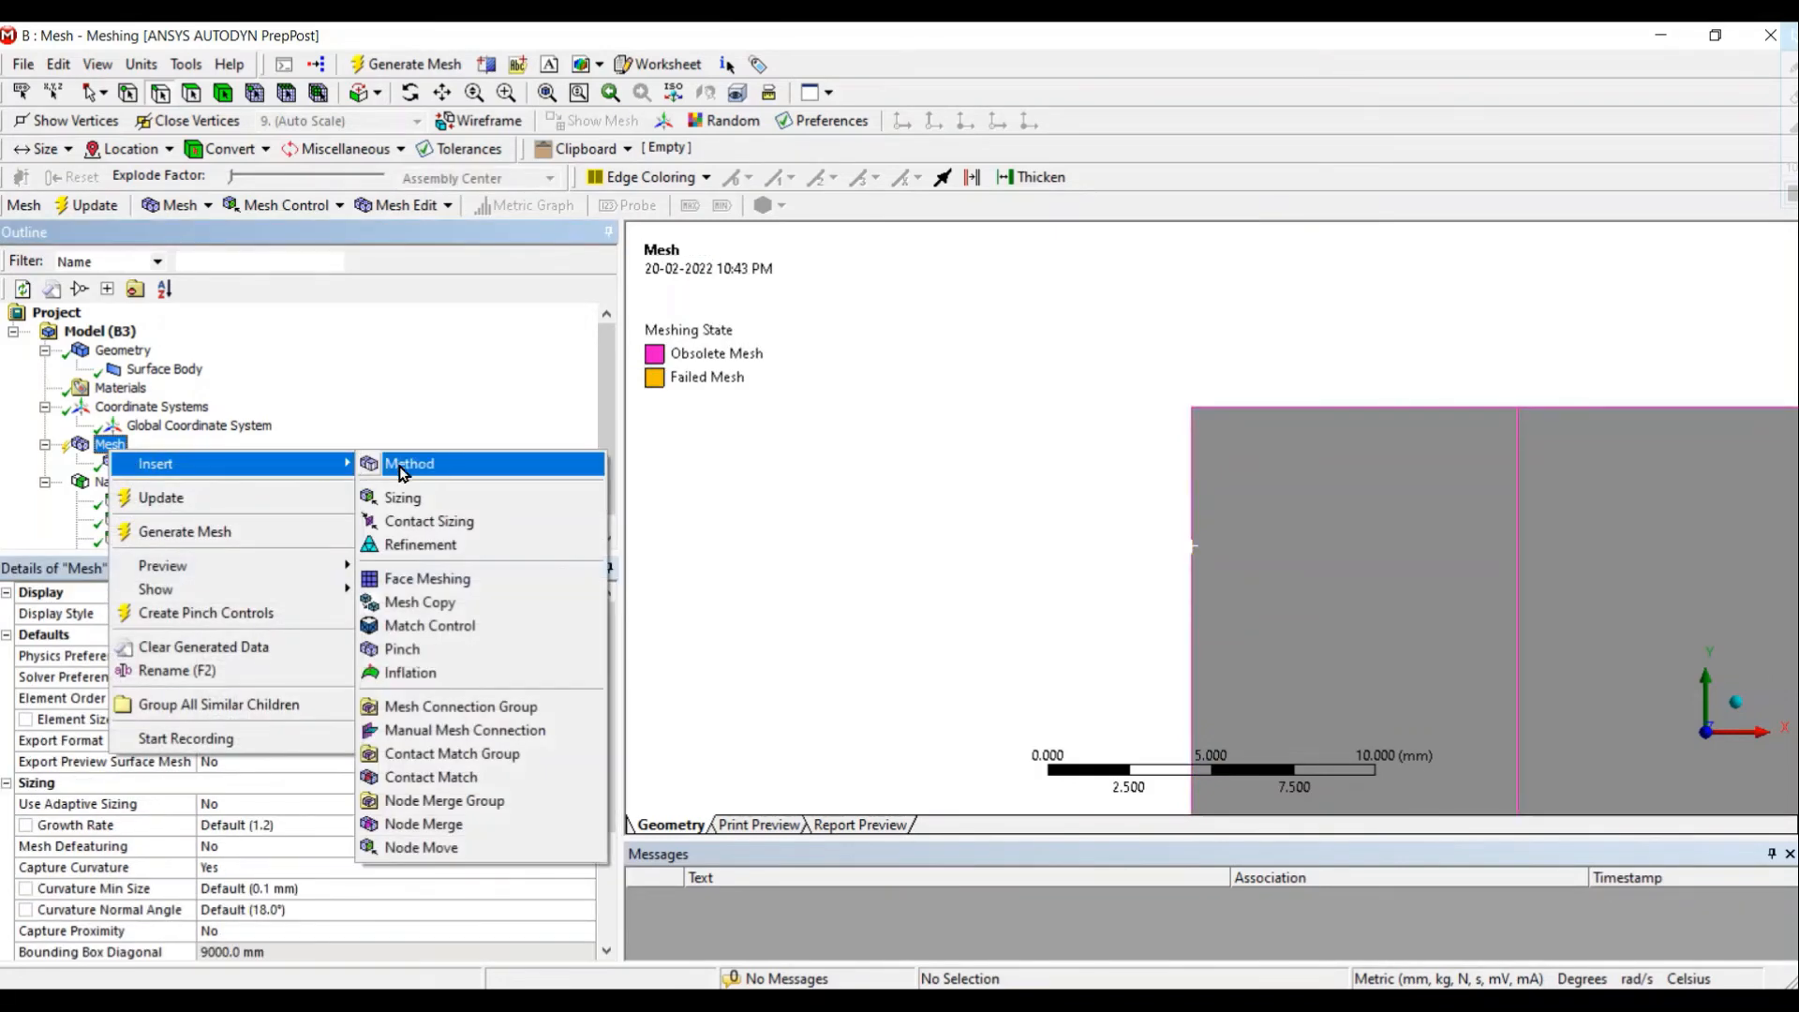
pyautogui.click(459, 502)
pyautogui.scroll(-5, 1051, 520)
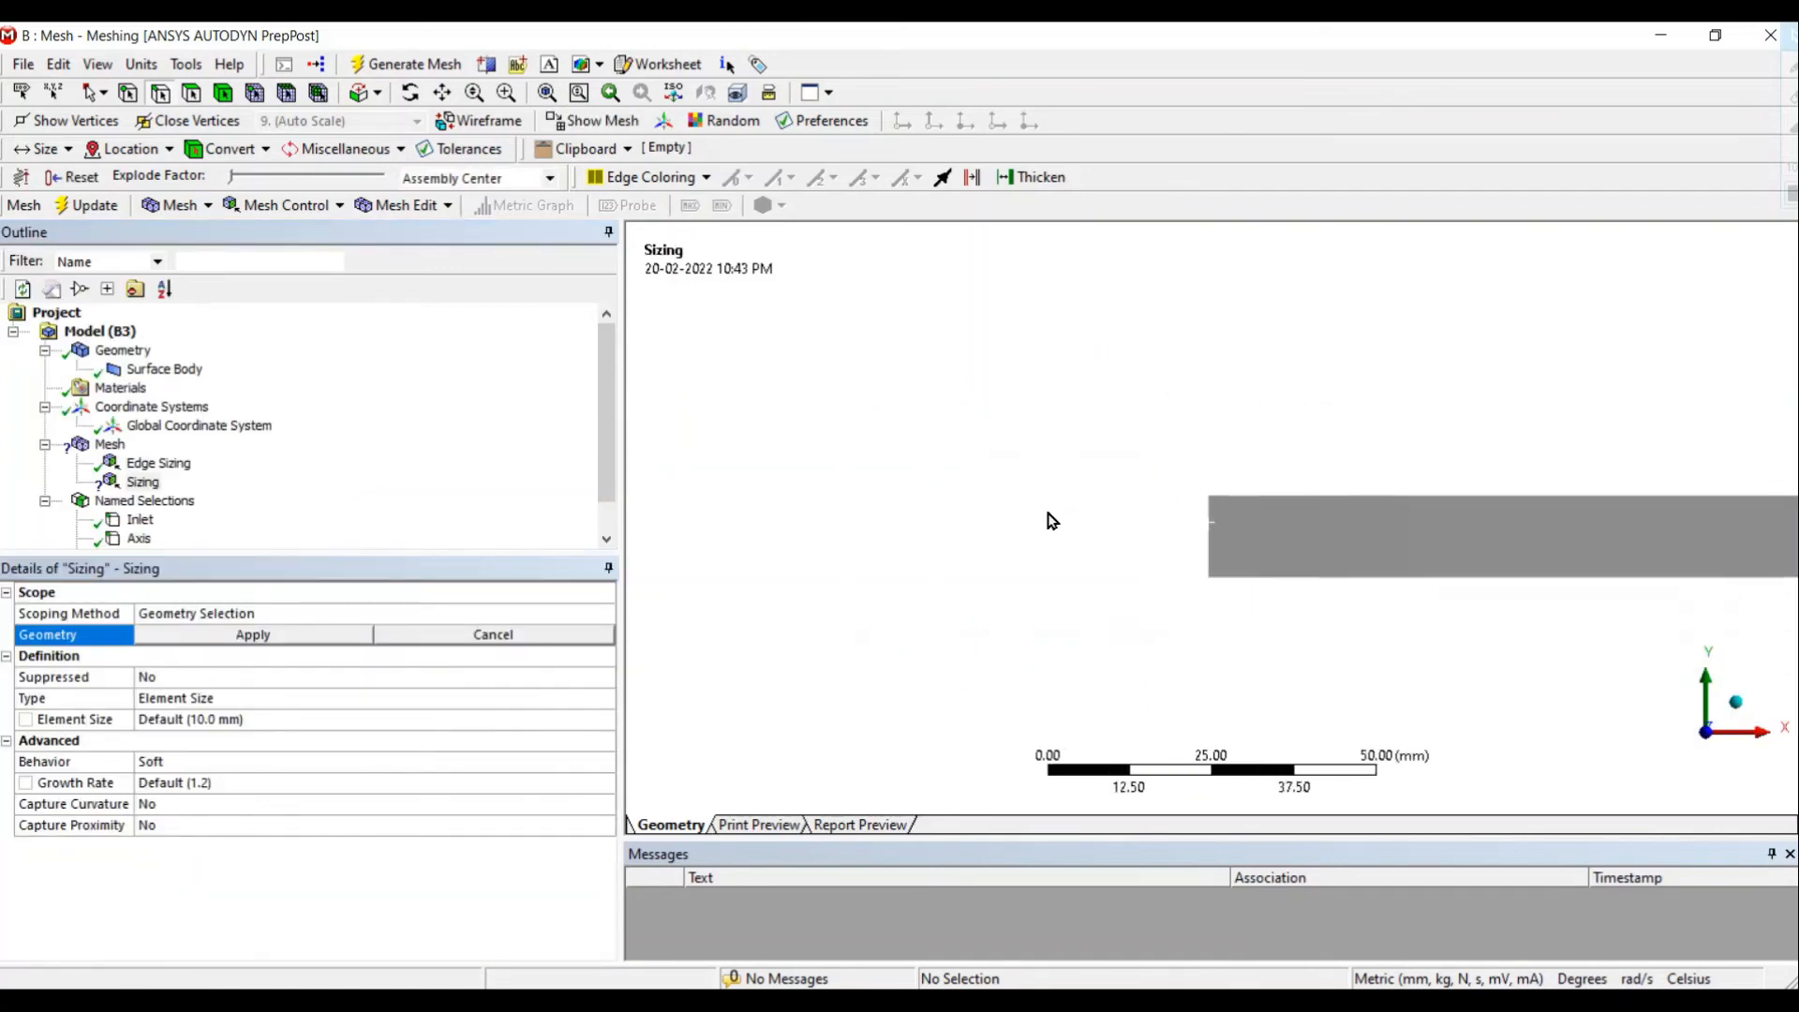
pyautogui.scroll(-10, 1051, 520)
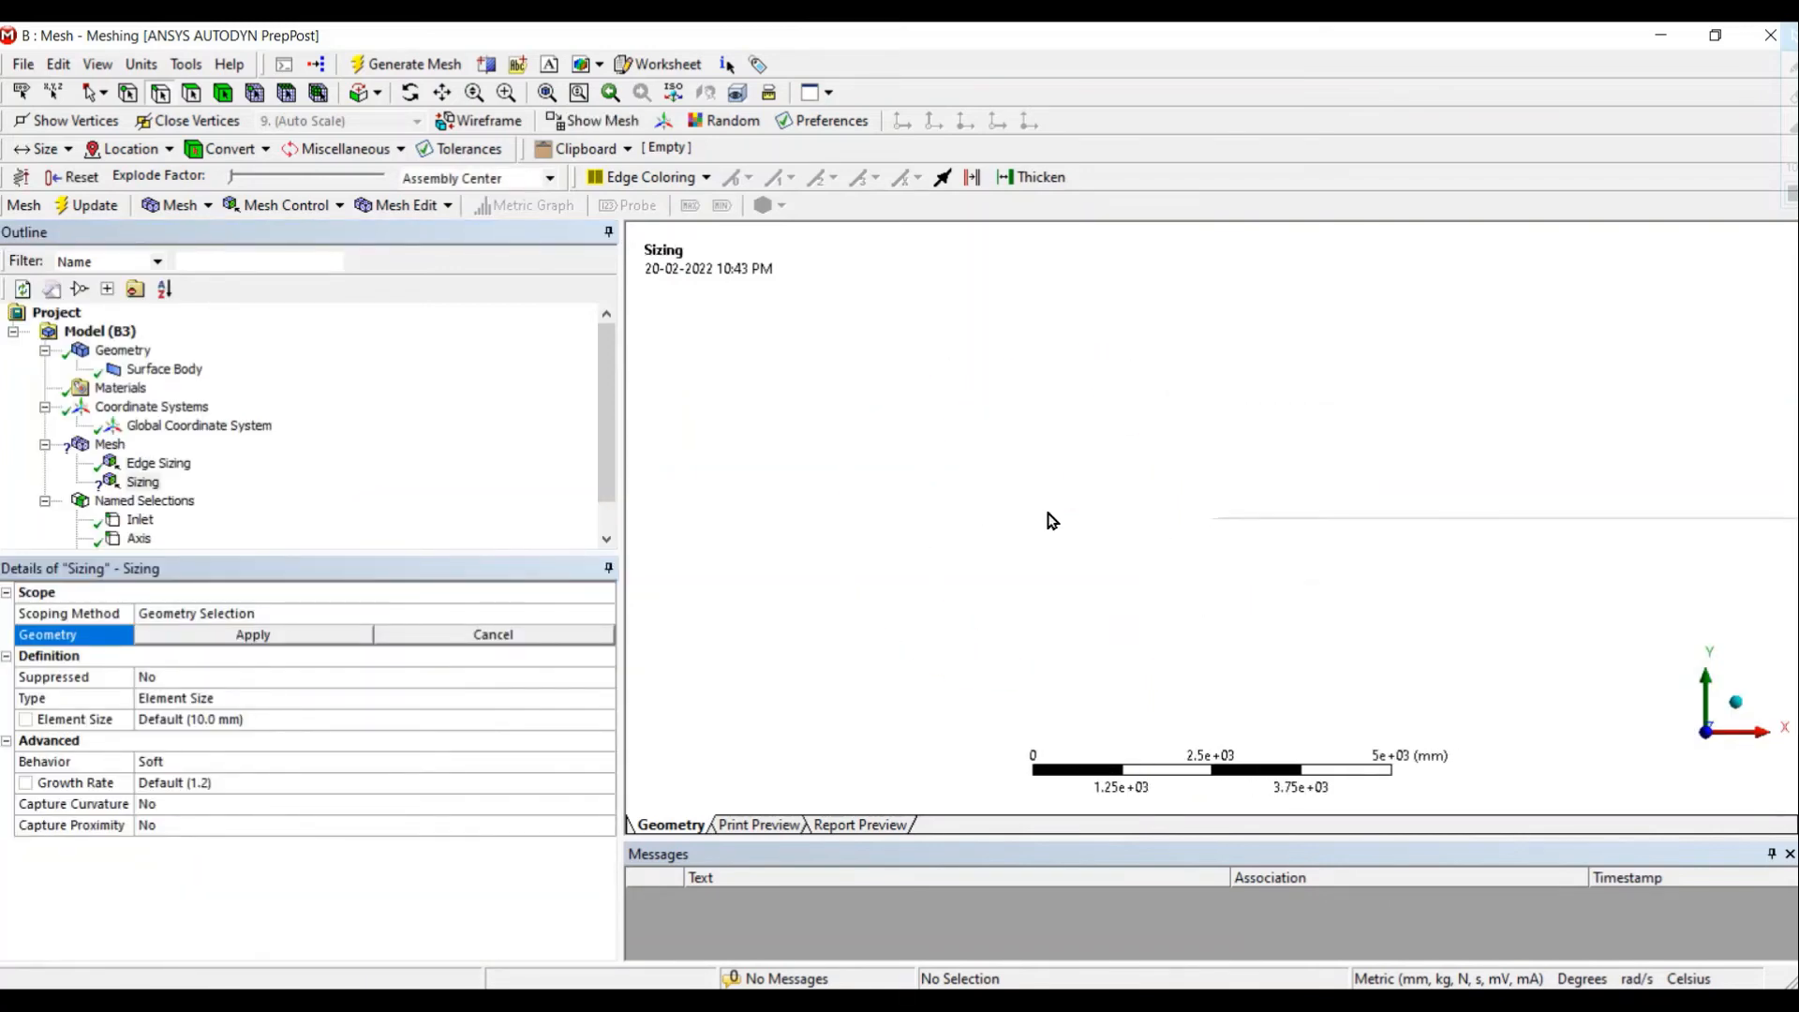
pyautogui.click(550, 93)
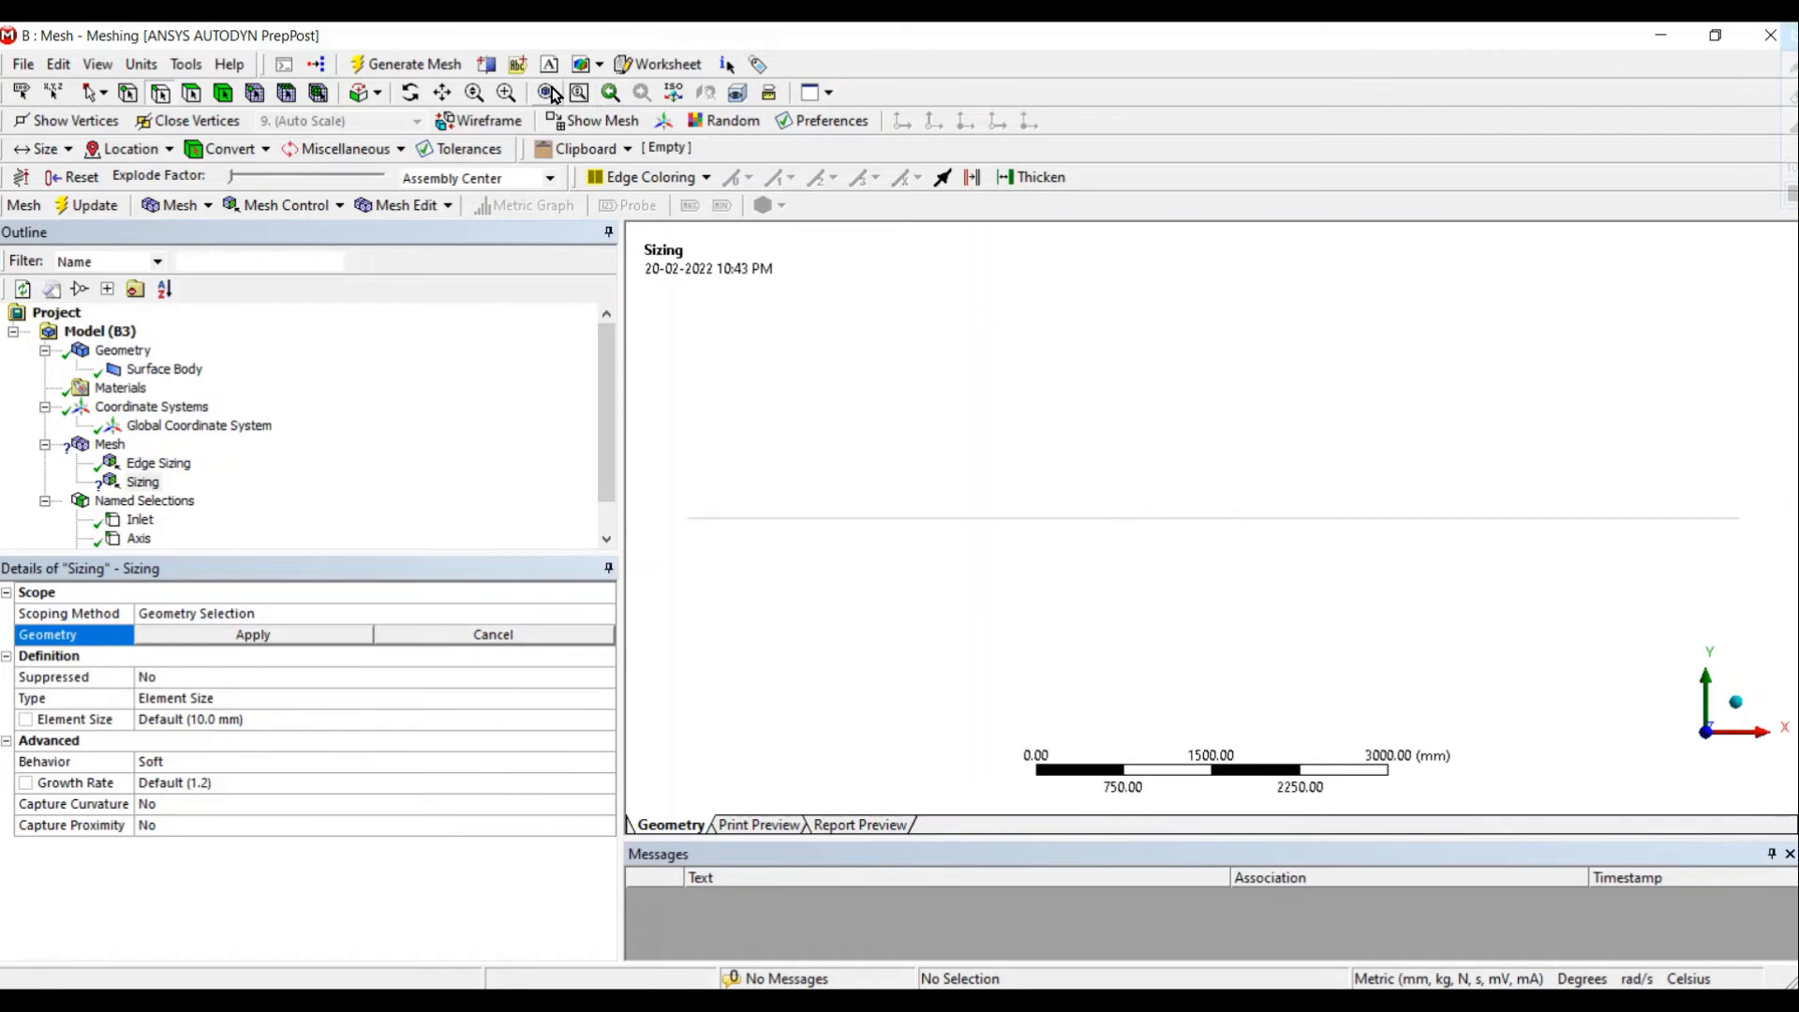
pyautogui.moveTo(1699, 502); pyautogui.dragTo(1745, 544, button='right')
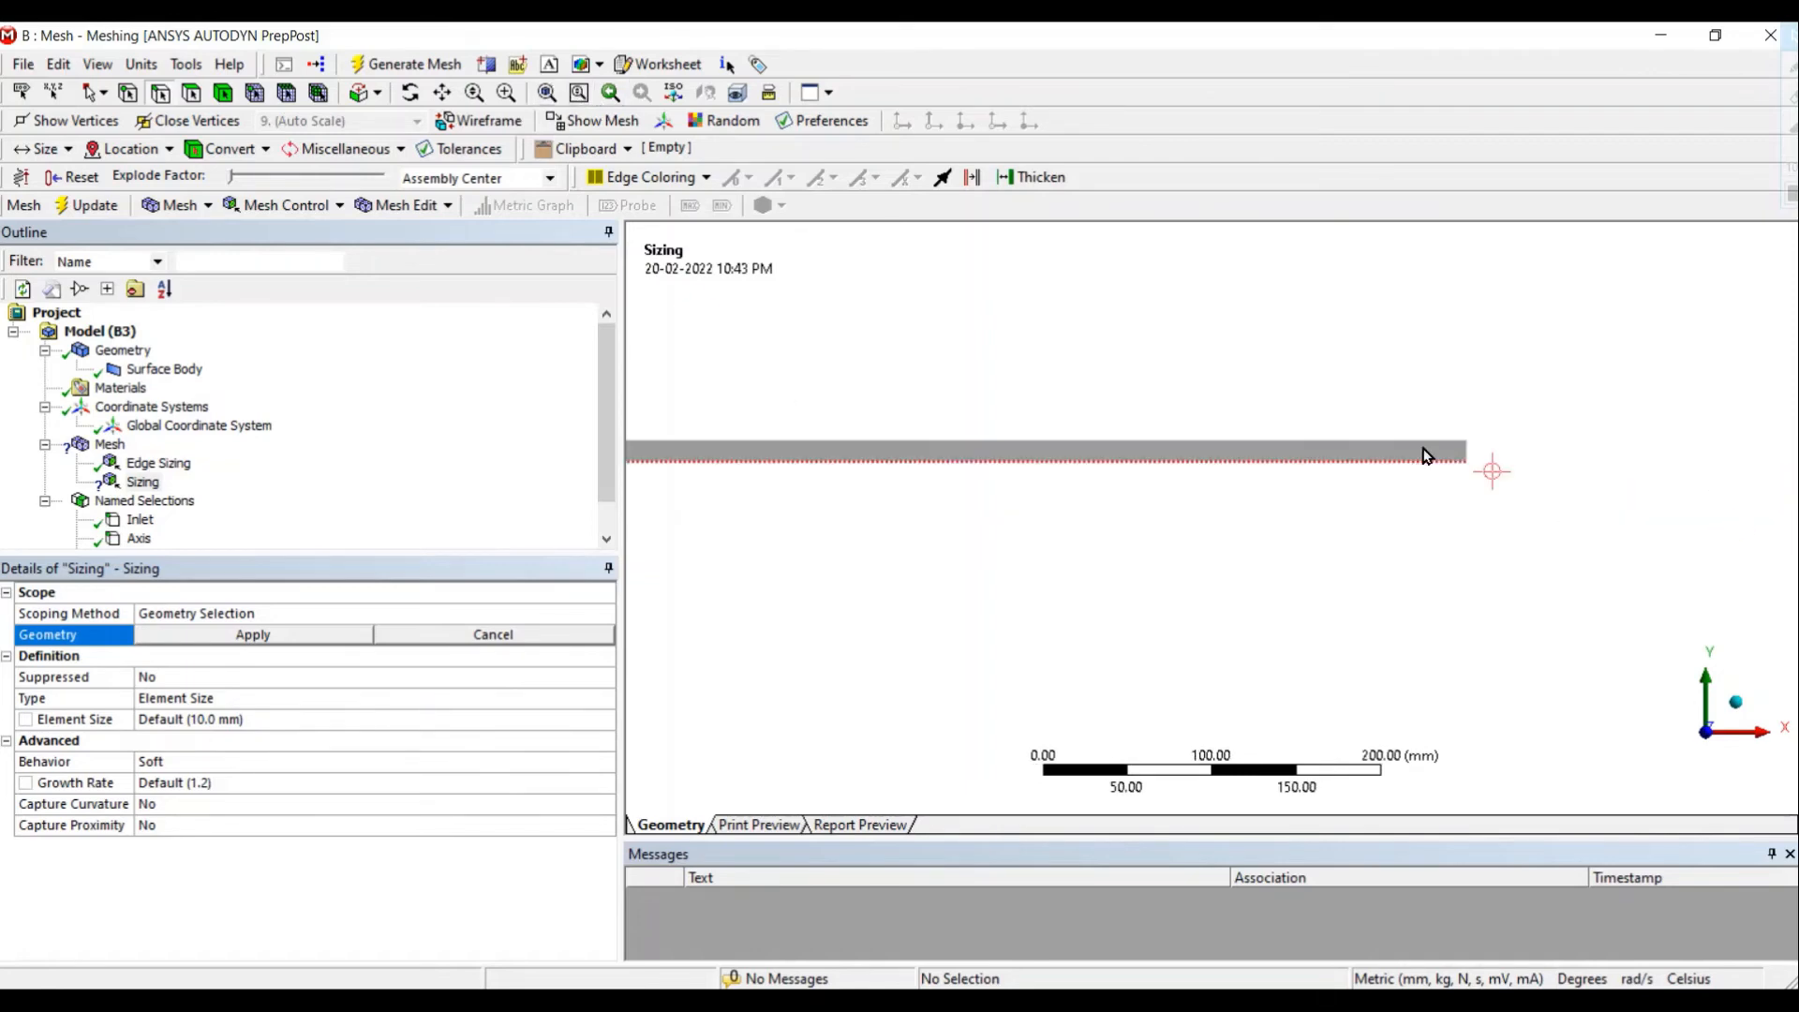
pyautogui.moveTo(1414, 397); pyautogui.dragTo(1533, 523, button='right')
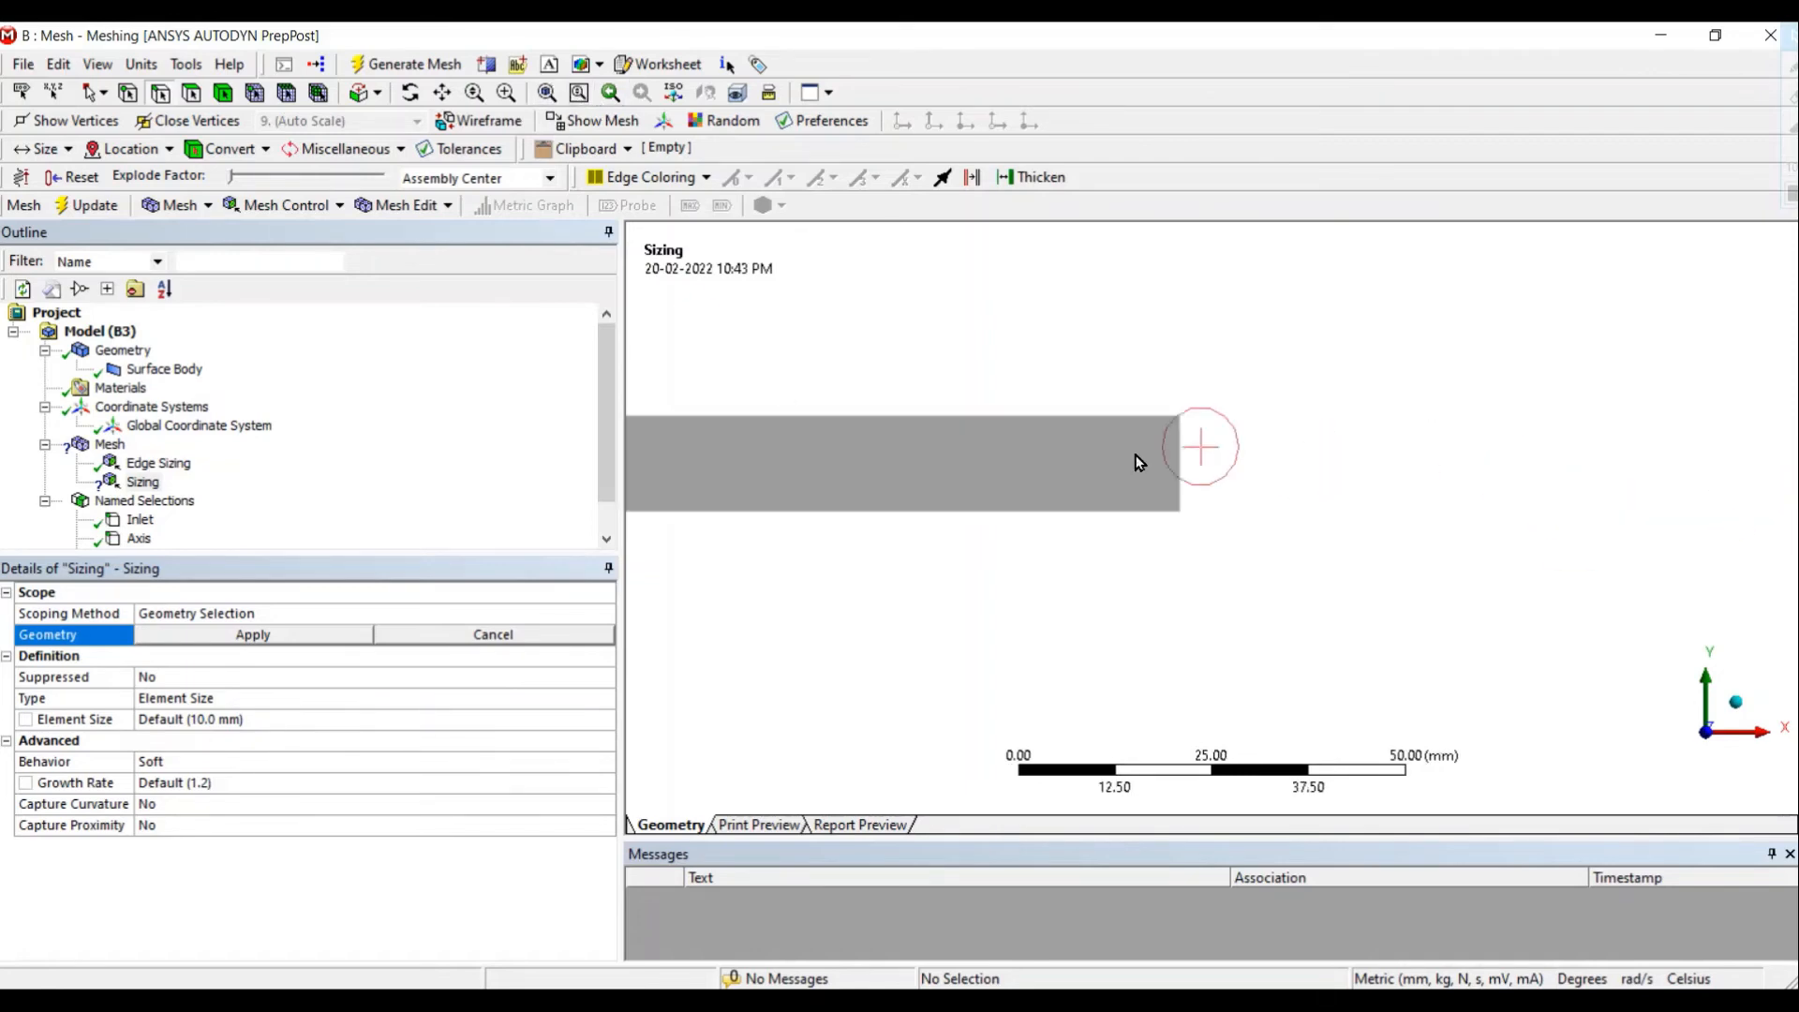
pyautogui.click(1179, 475)
pyautogui.click(314, 637)
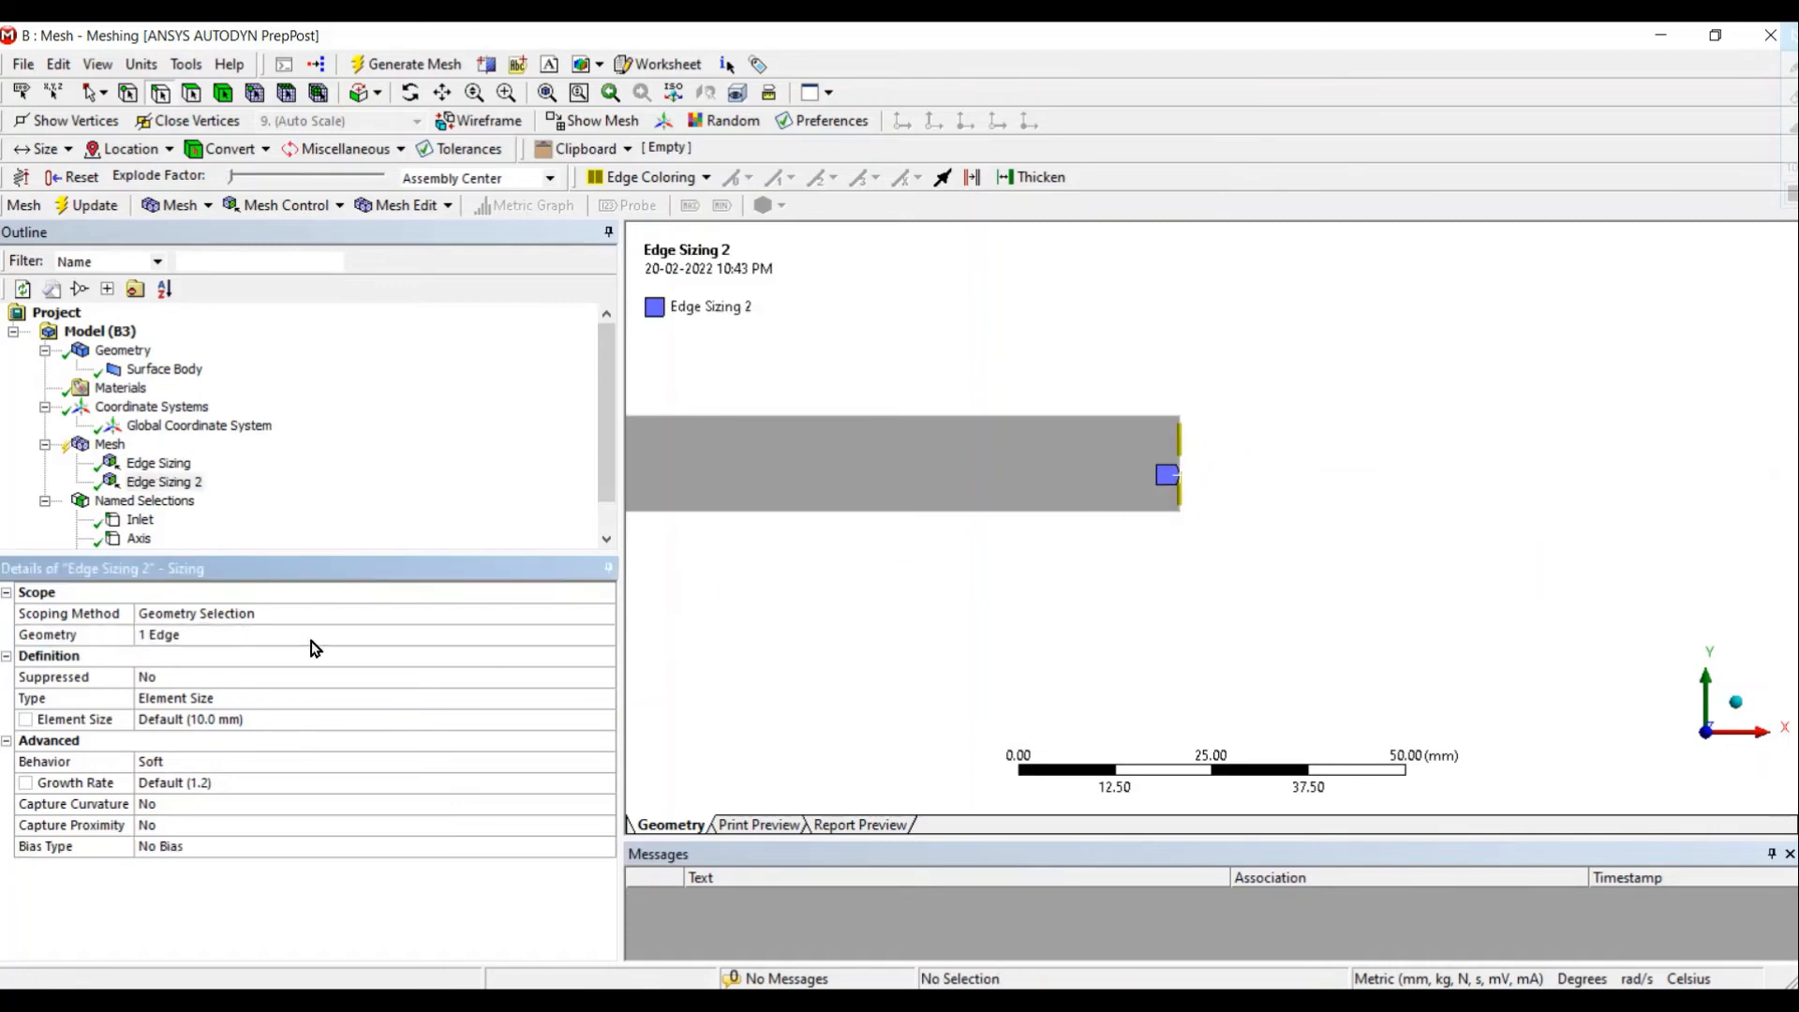
# Step: Define the outlet edge sizing by Number of Divisions with 20 divisions
pyautogui.click(602, 701)
pyautogui.click(605, 698)
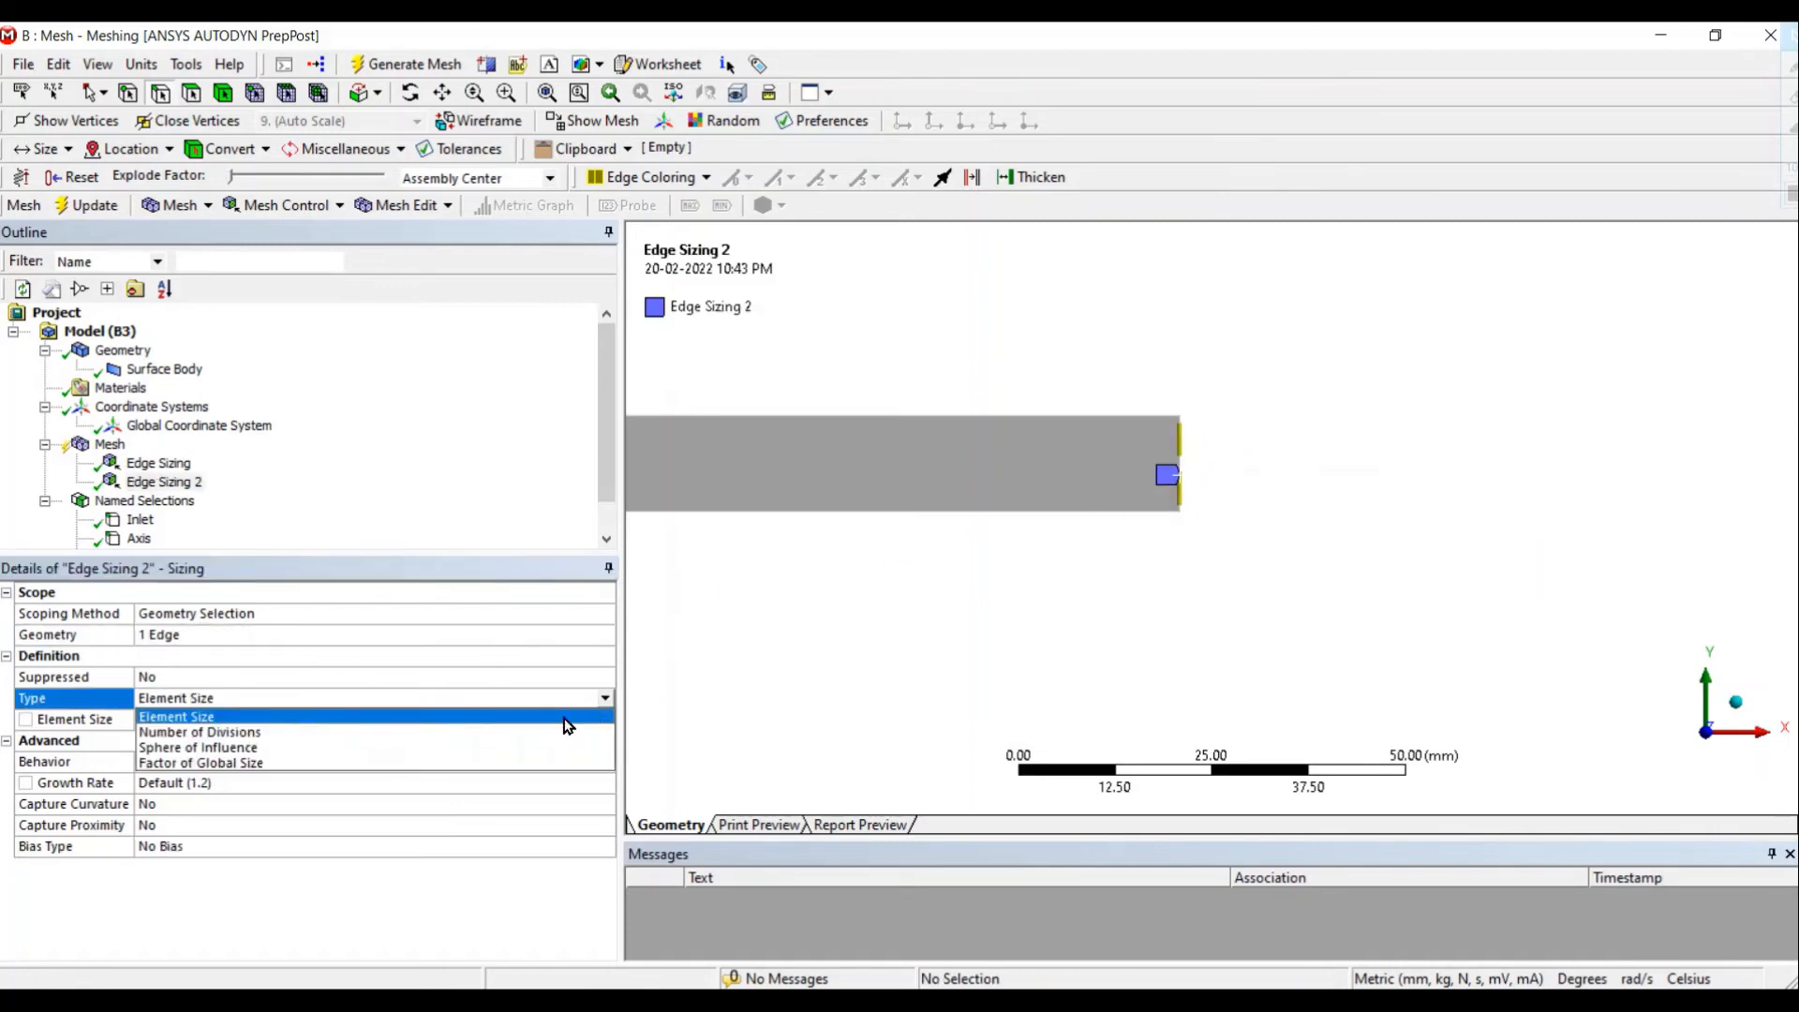
pyautogui.click(538, 733)
pyautogui.click(323, 723)
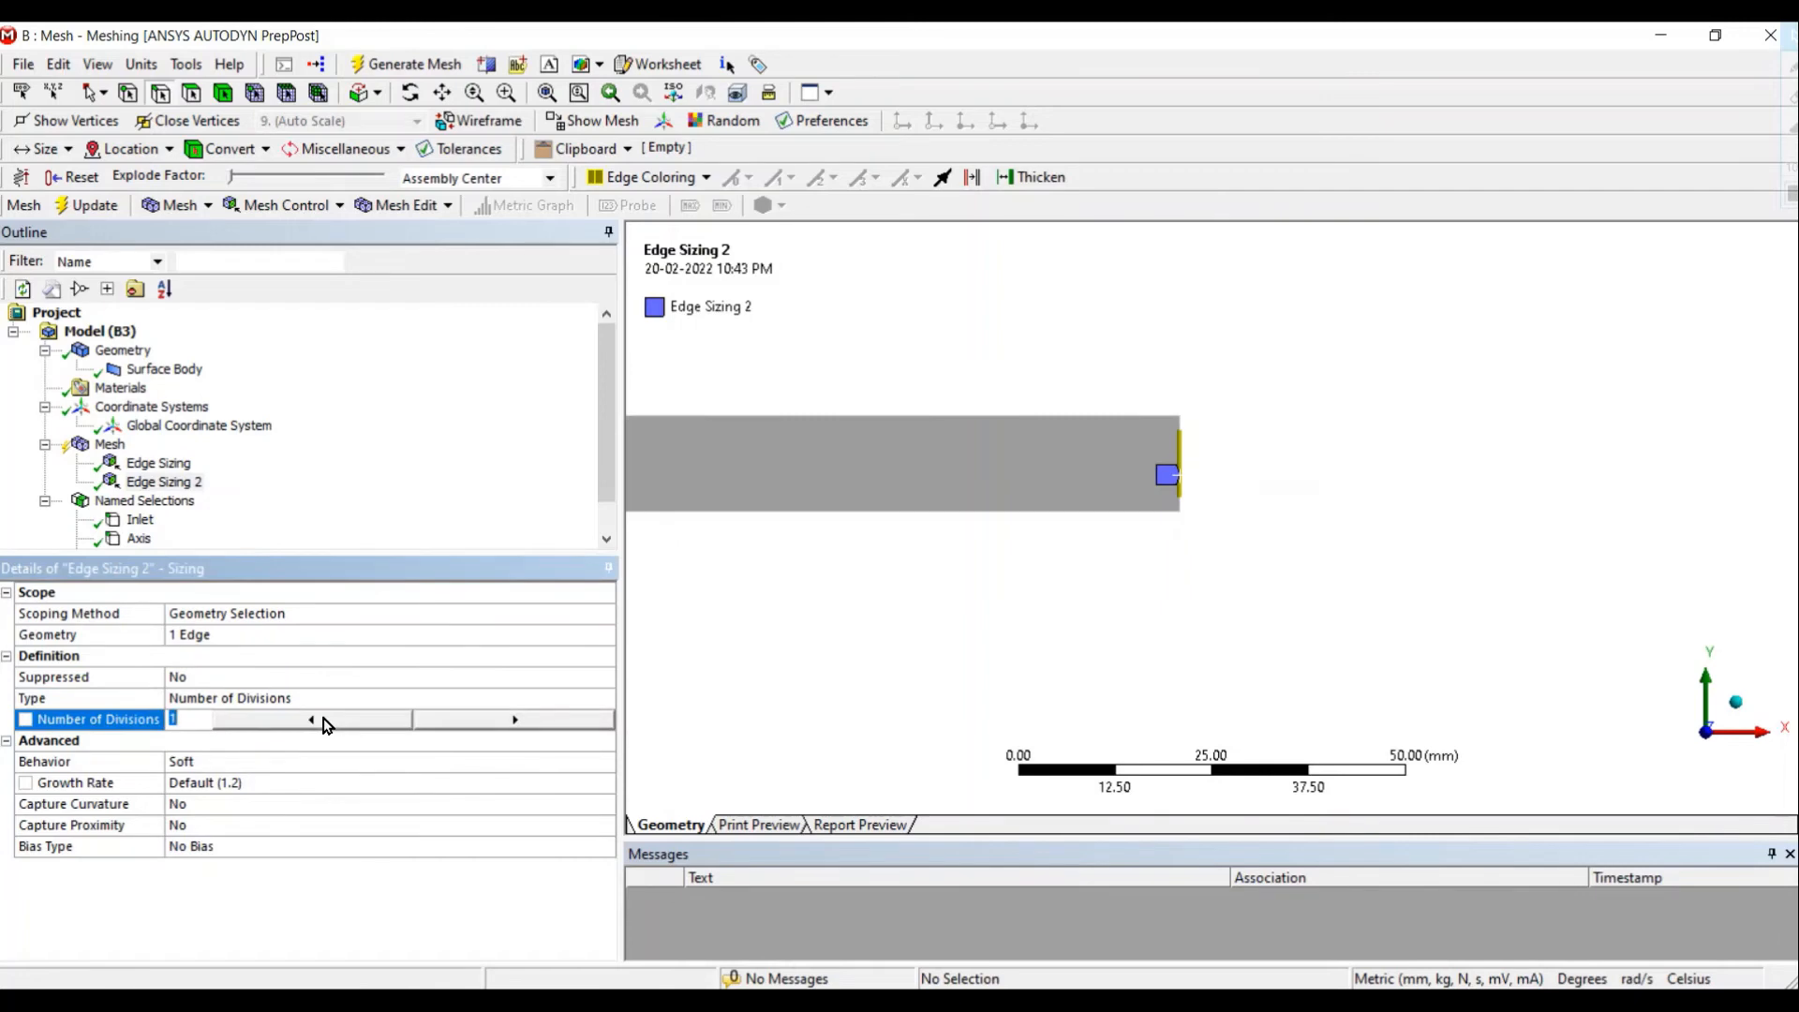
pyautogui.press('Return')
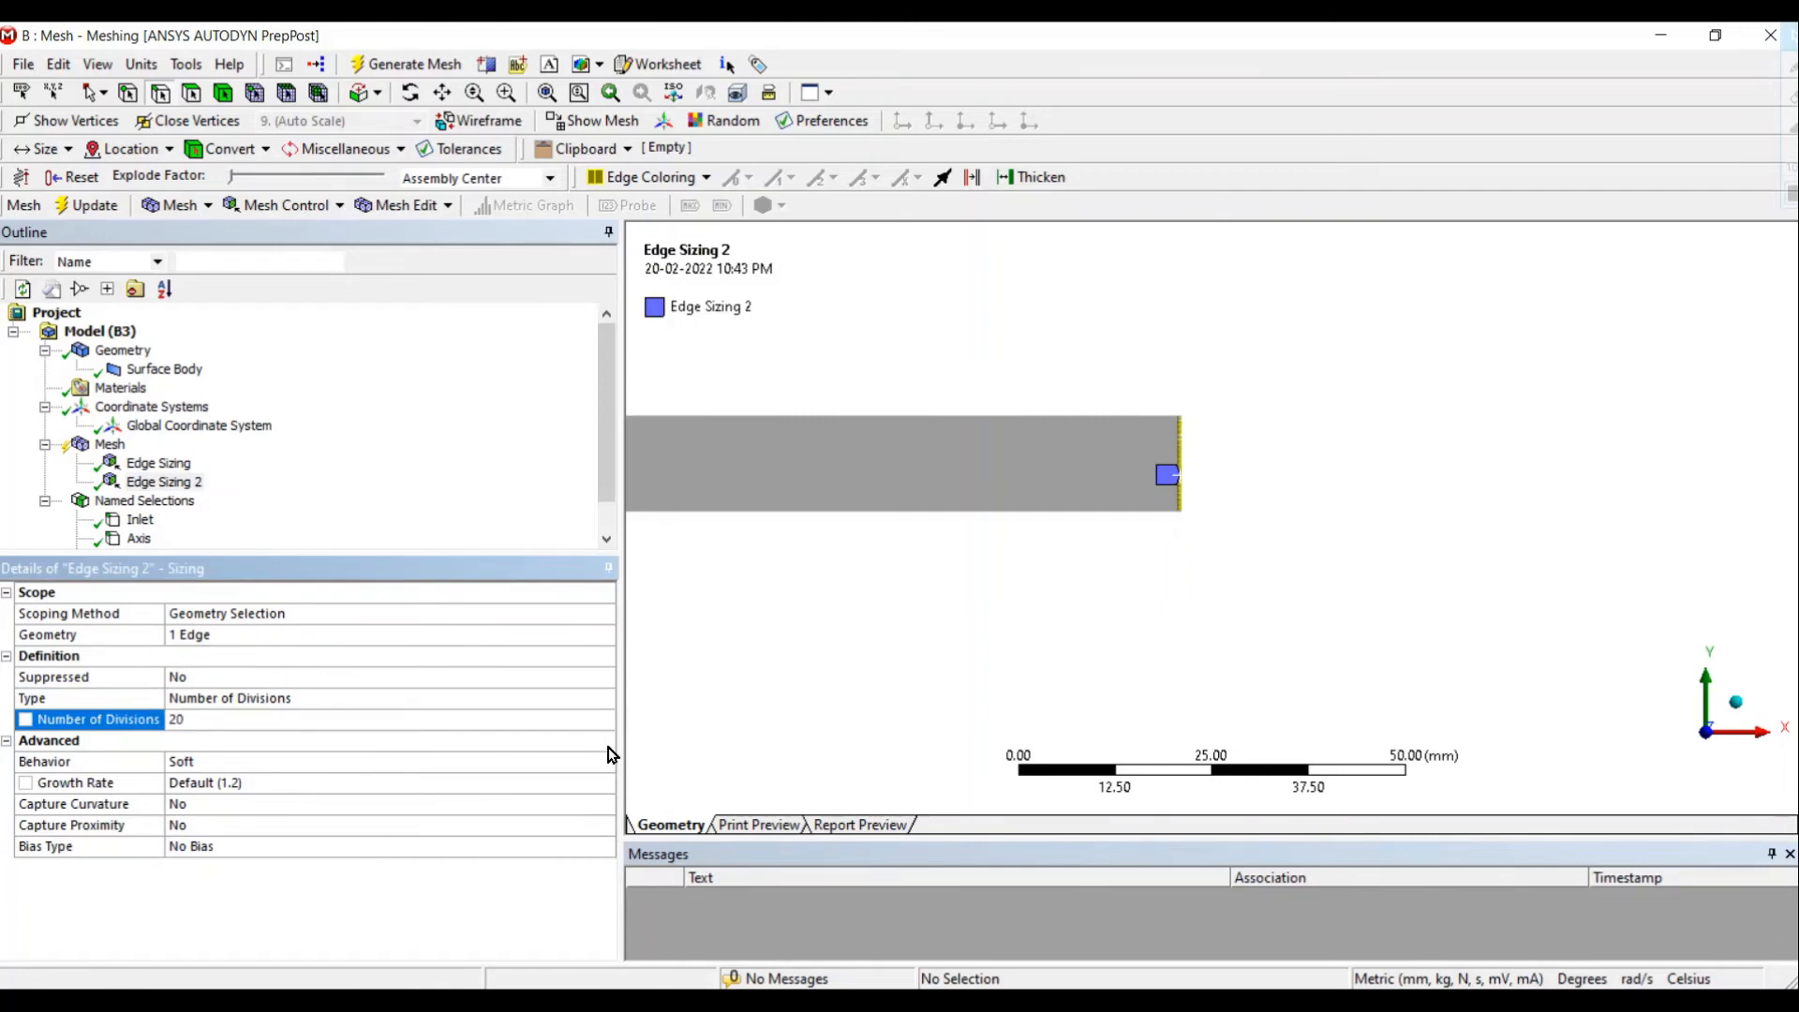
# Step: Set the outlet edge sizing's behavior to Hard and choose the bias type that shrinks from long to short divisions
pyautogui.click(601, 763)
pyautogui.click(602, 762)
pyautogui.click(562, 796)
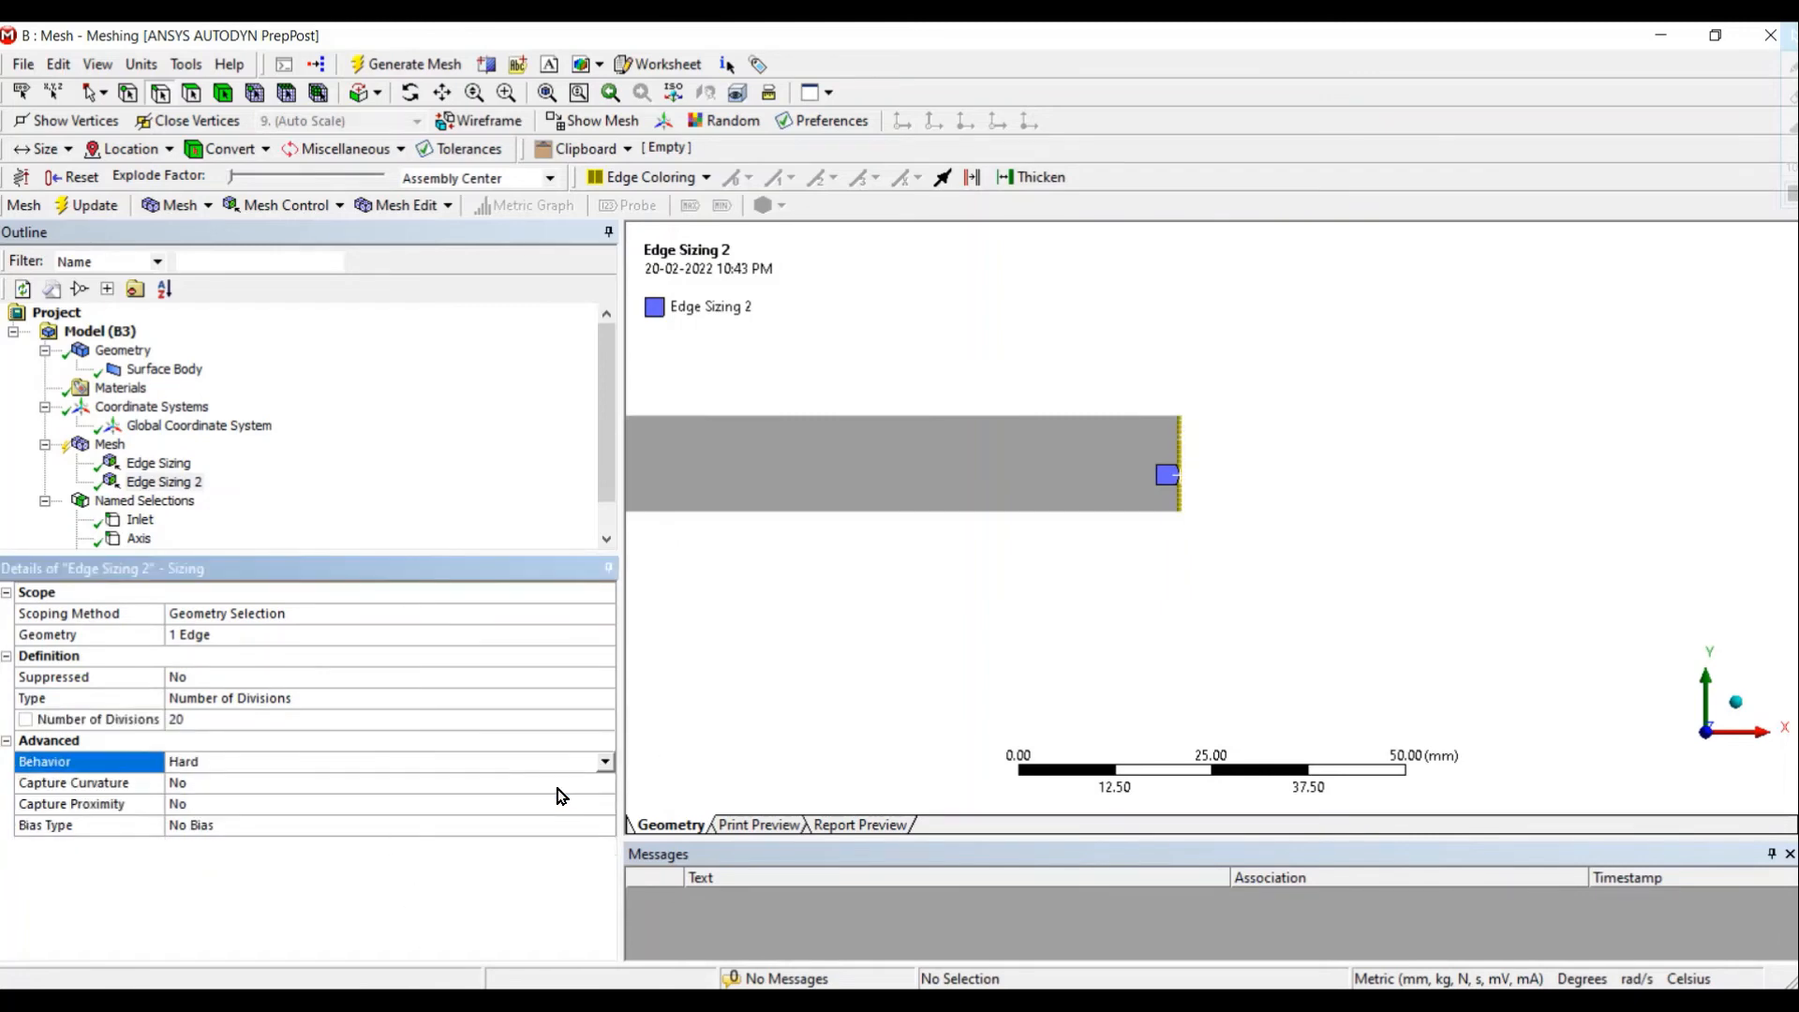
pyautogui.click(603, 825)
pyautogui.click(603, 825)
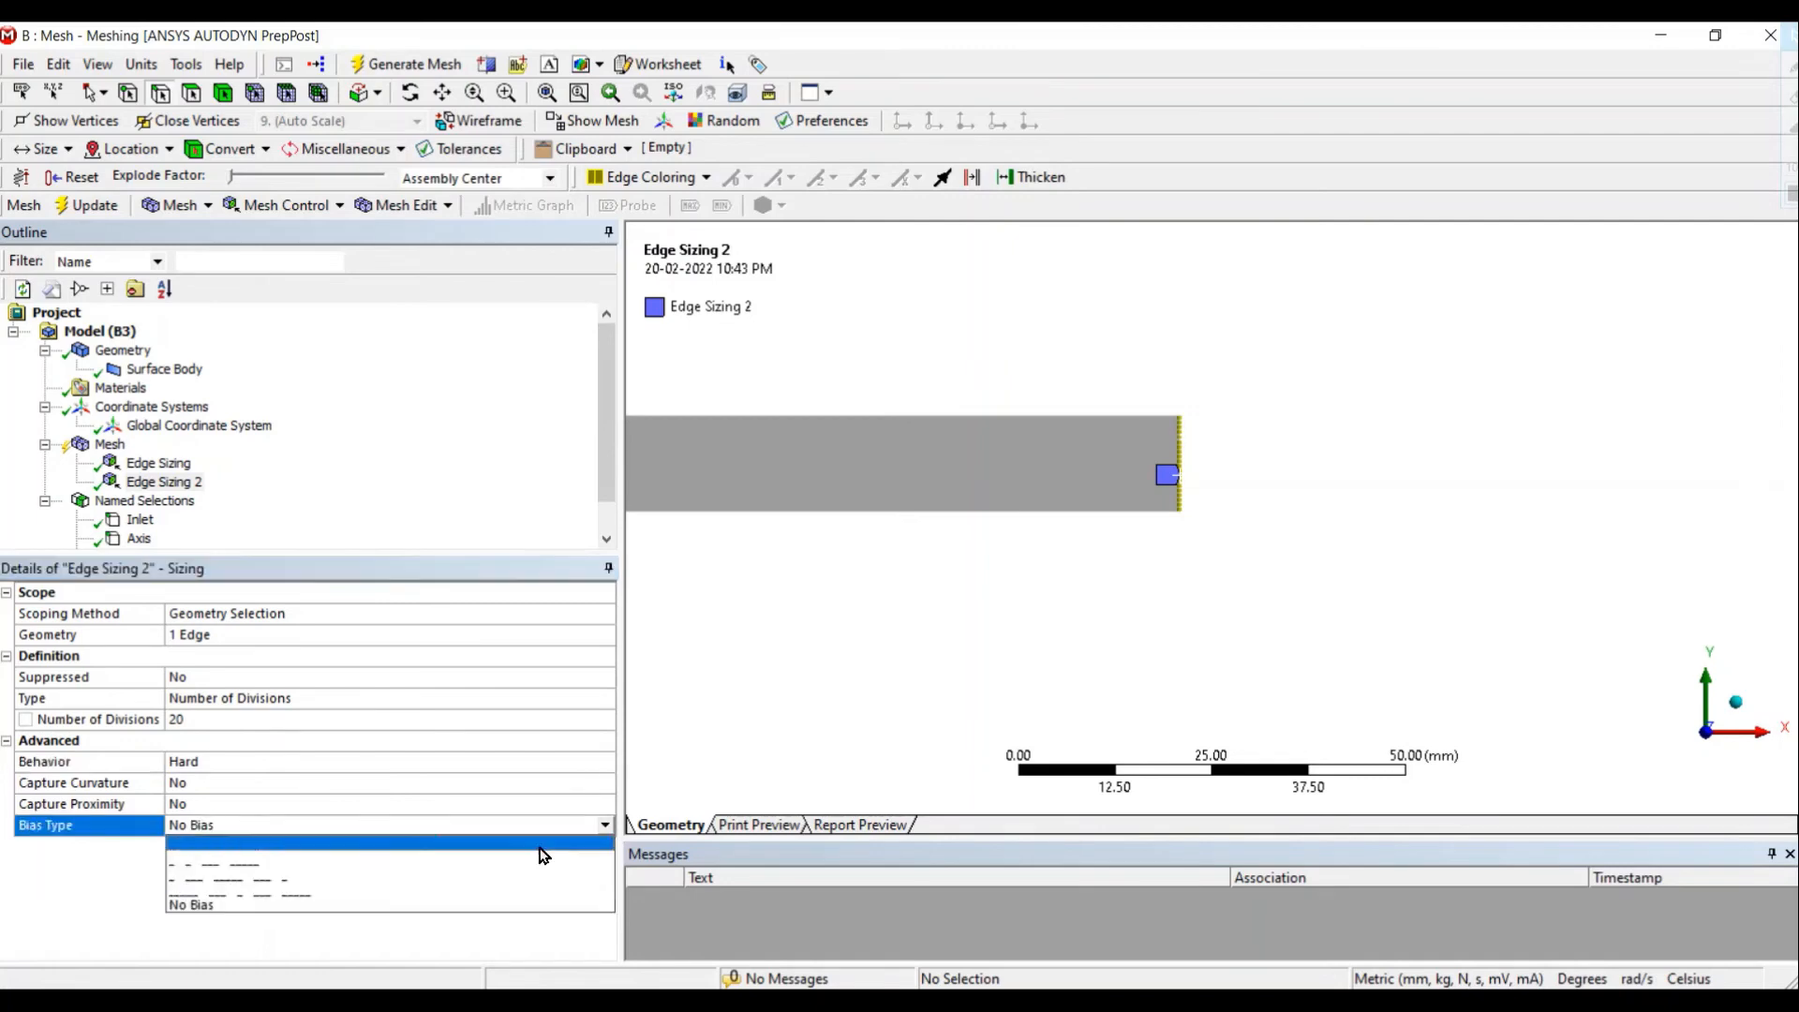
pyautogui.click(485, 849)
# Step: Check the bias factor in the presentation slides, return to Meshing and set the outlet edge sizing's bias factor to 61.7686
pyautogui.click(341, 869)
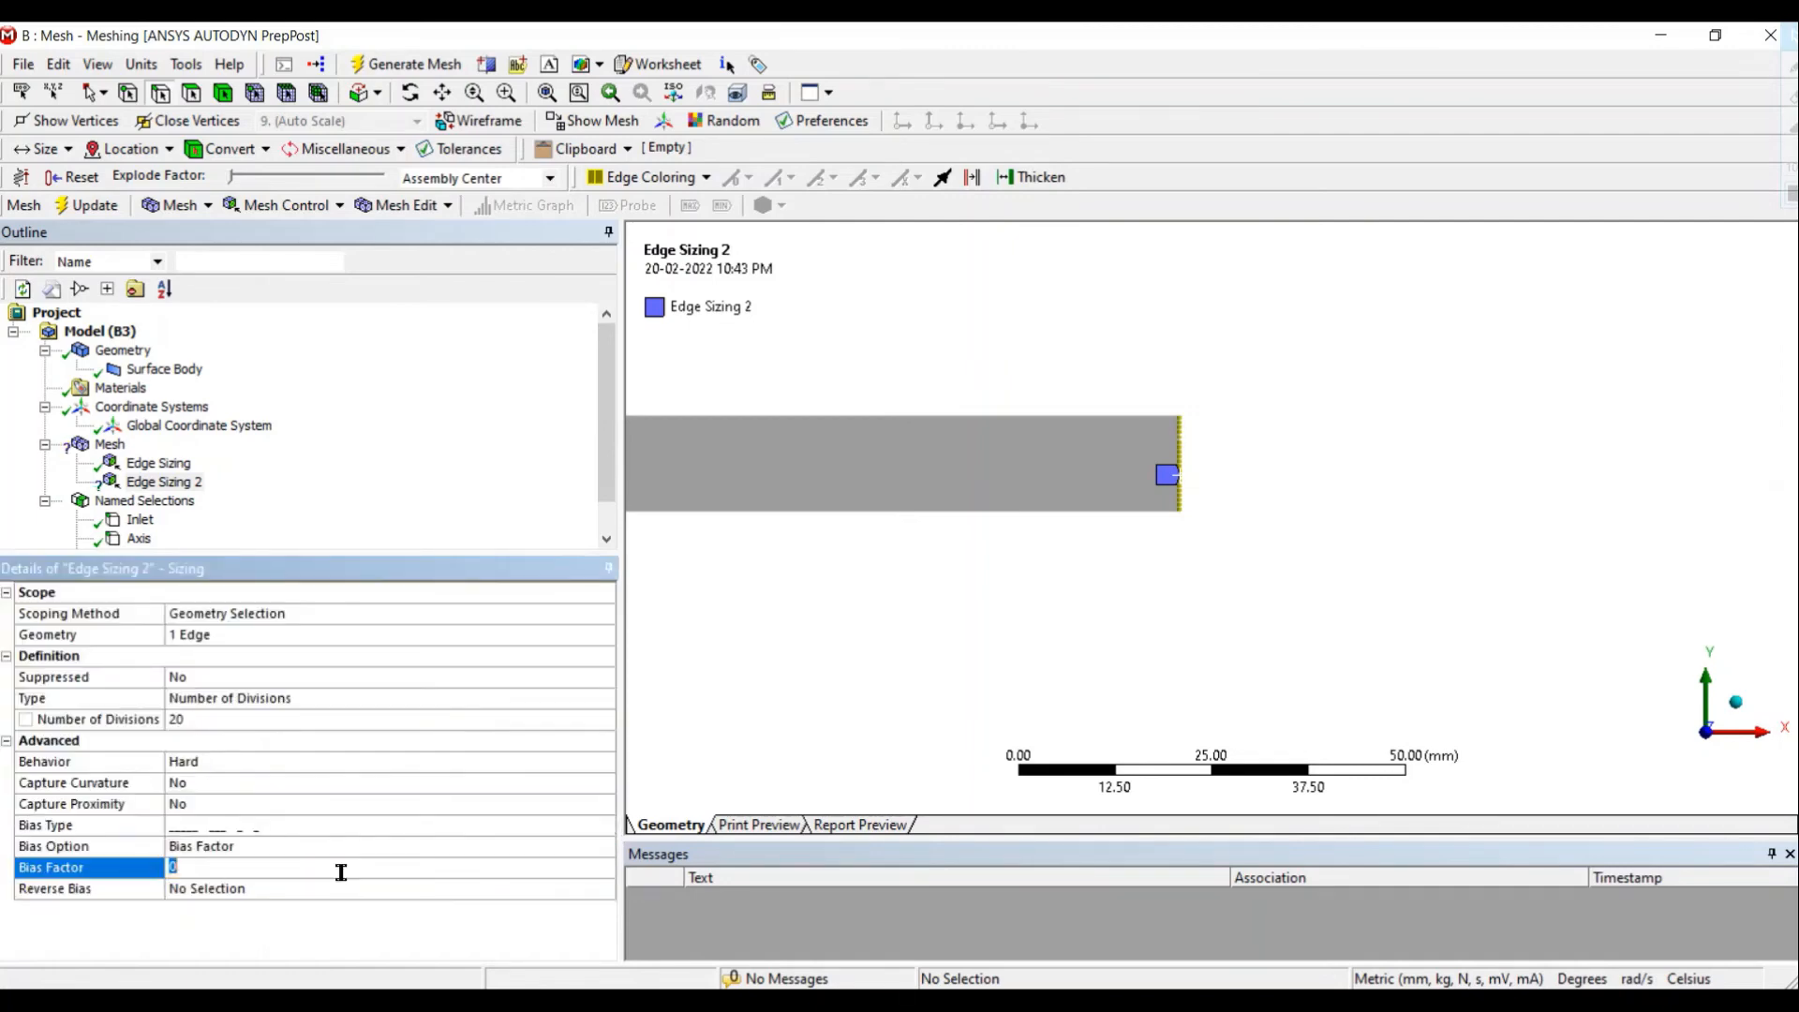
pyautogui.click(923, 1001)
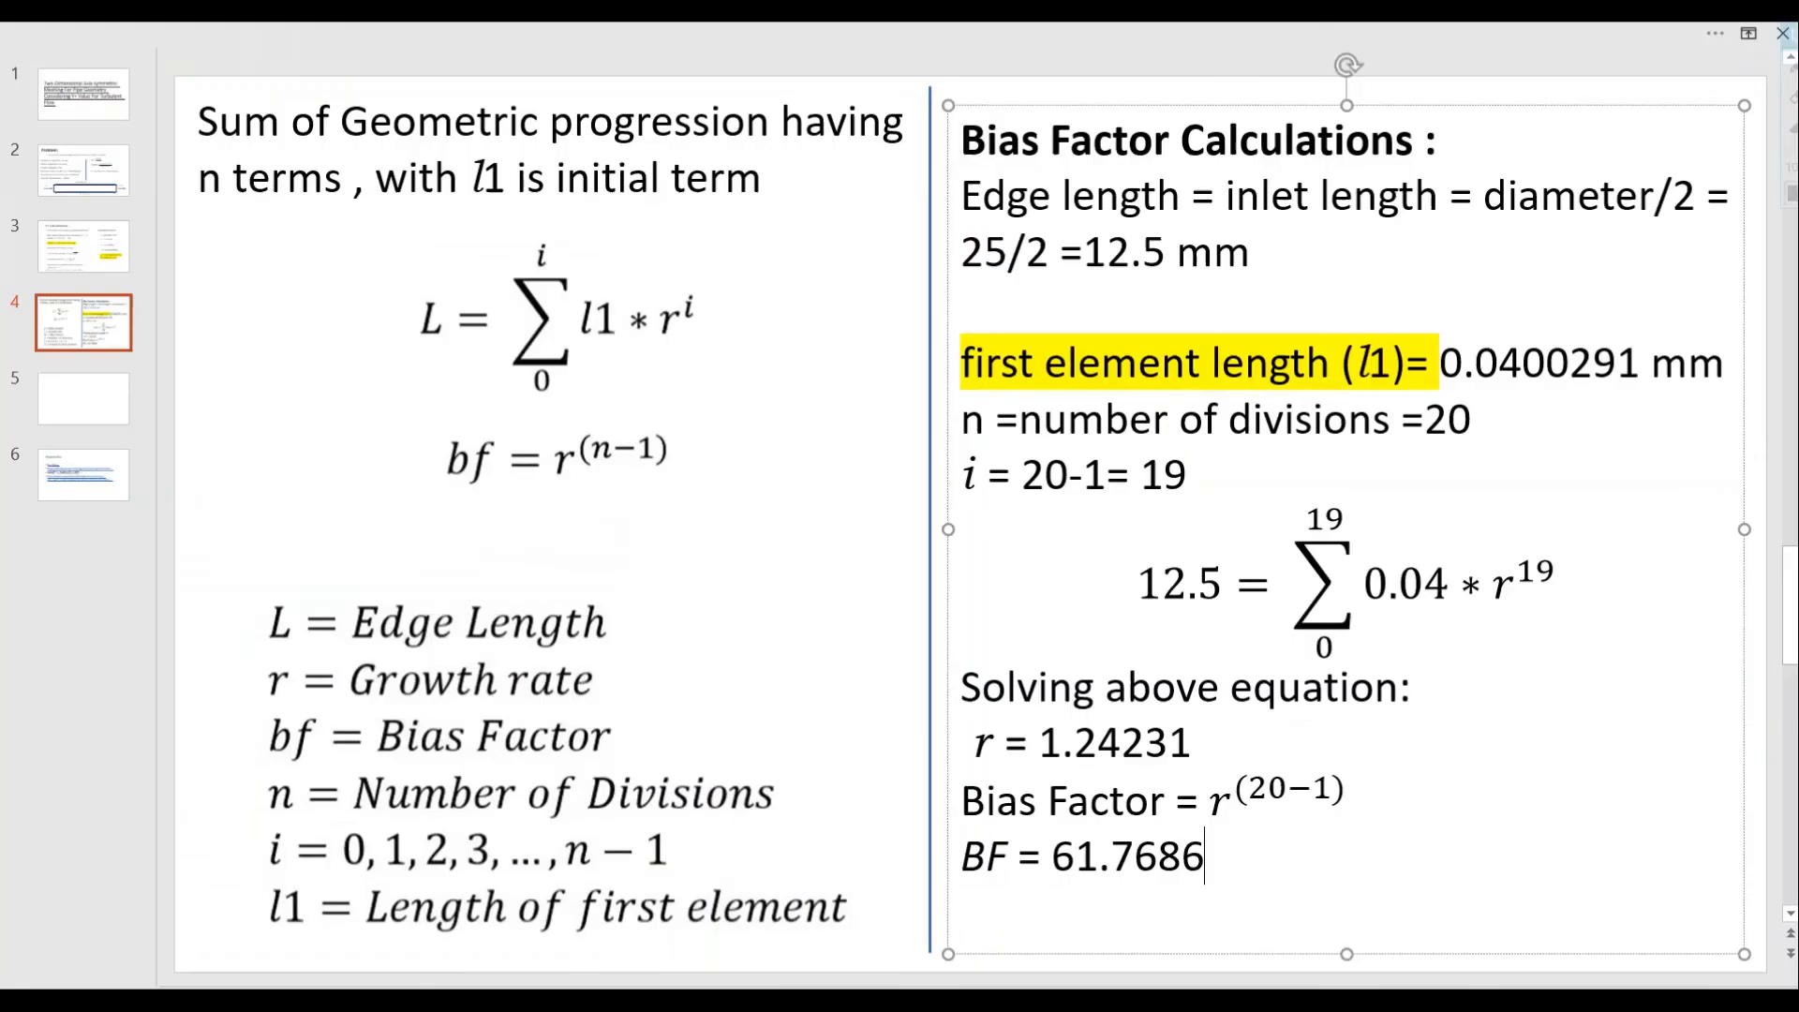
pyautogui.click(713, 999)
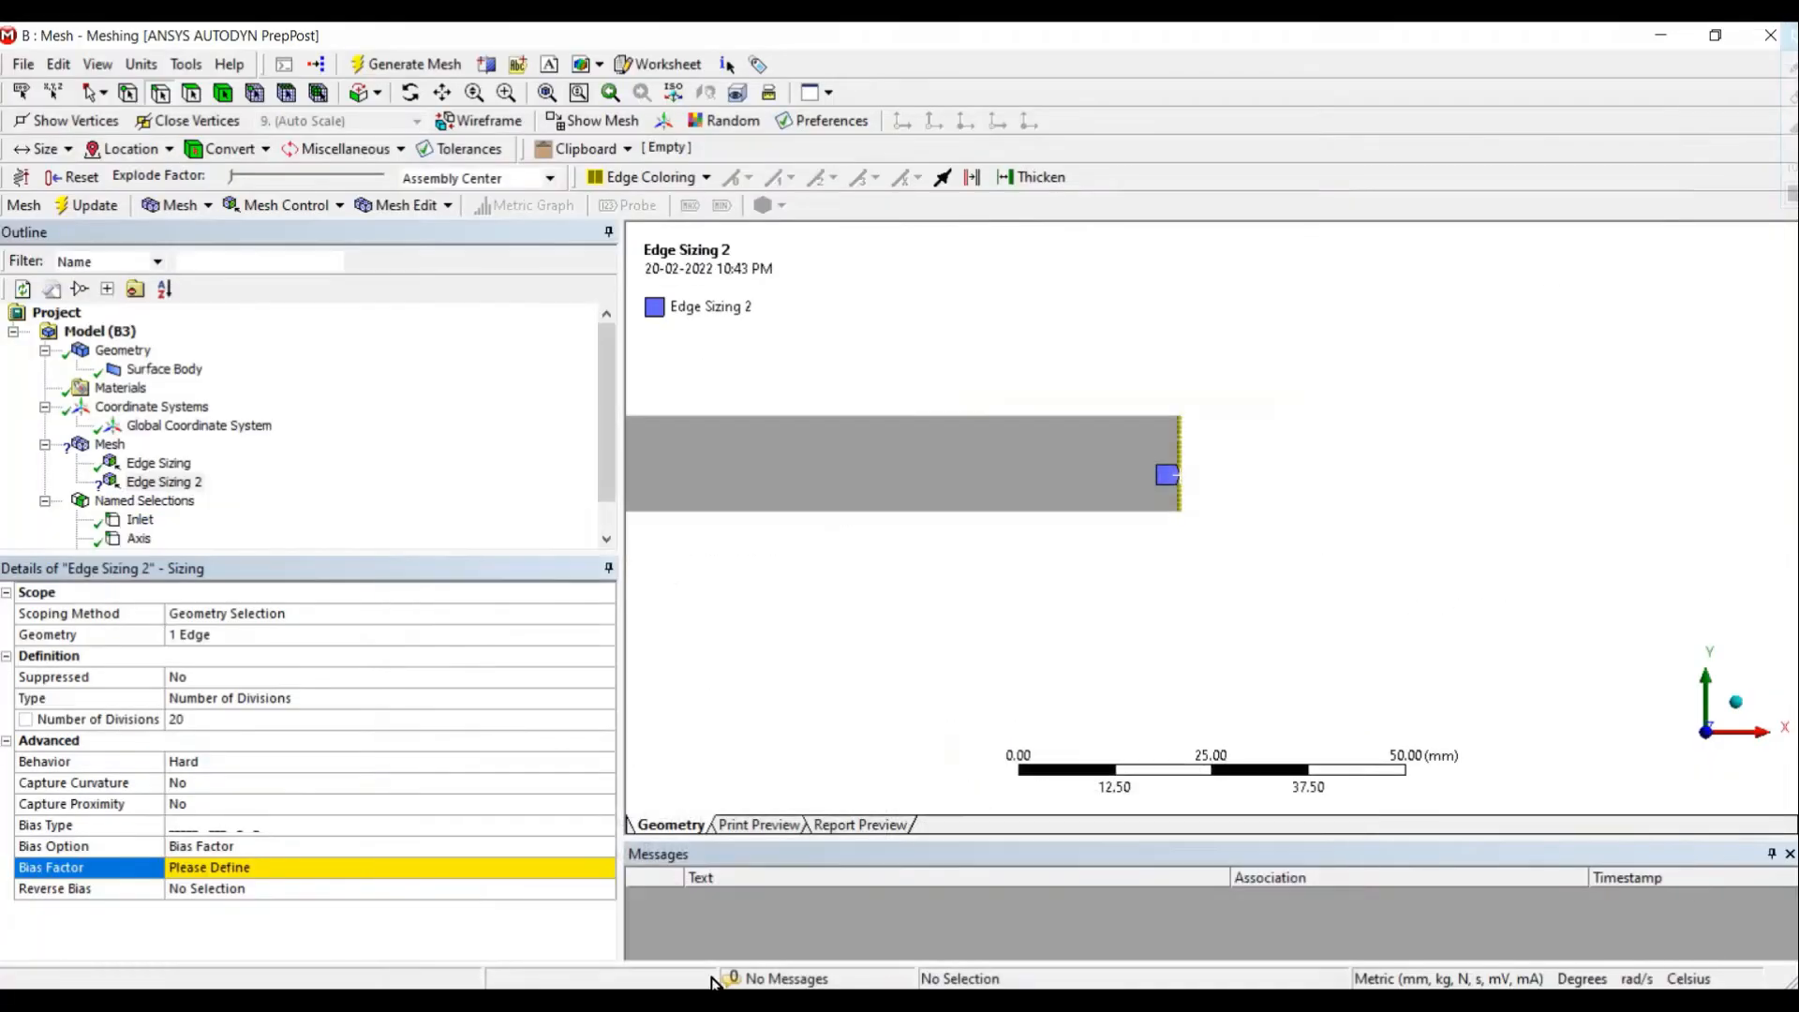
pyautogui.click(239, 869)
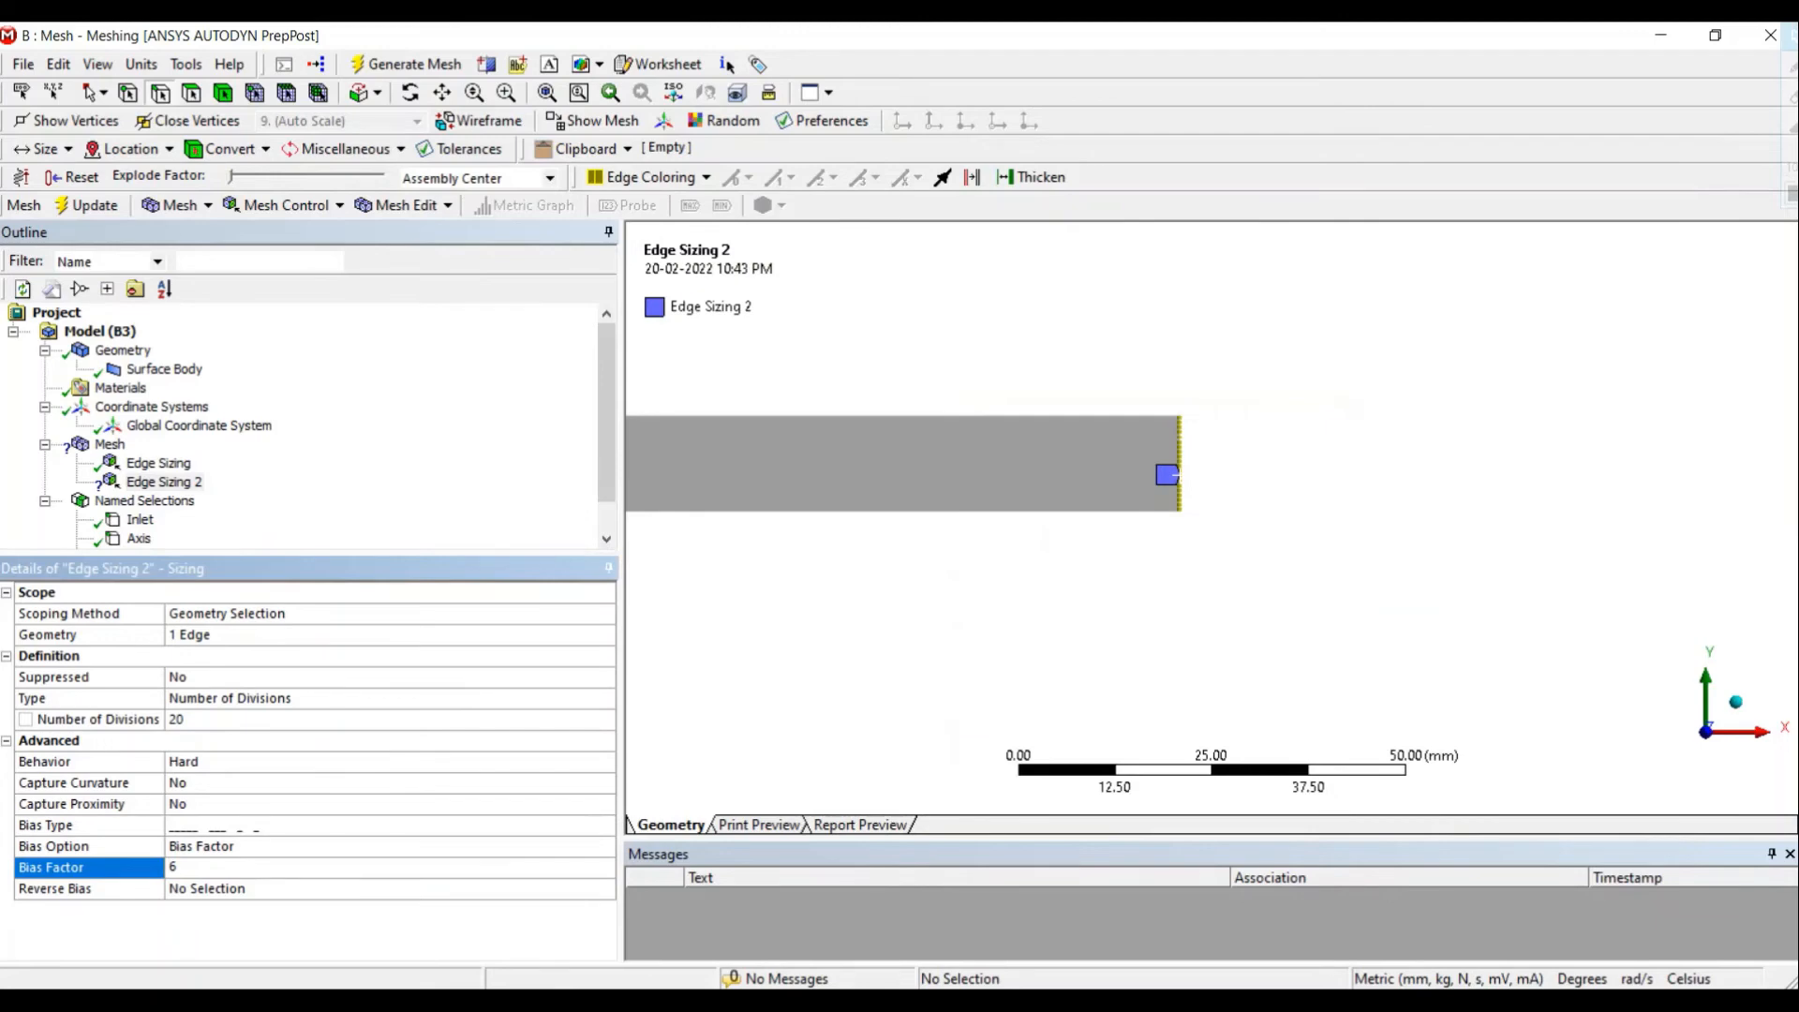
pyautogui.write('61.7686')
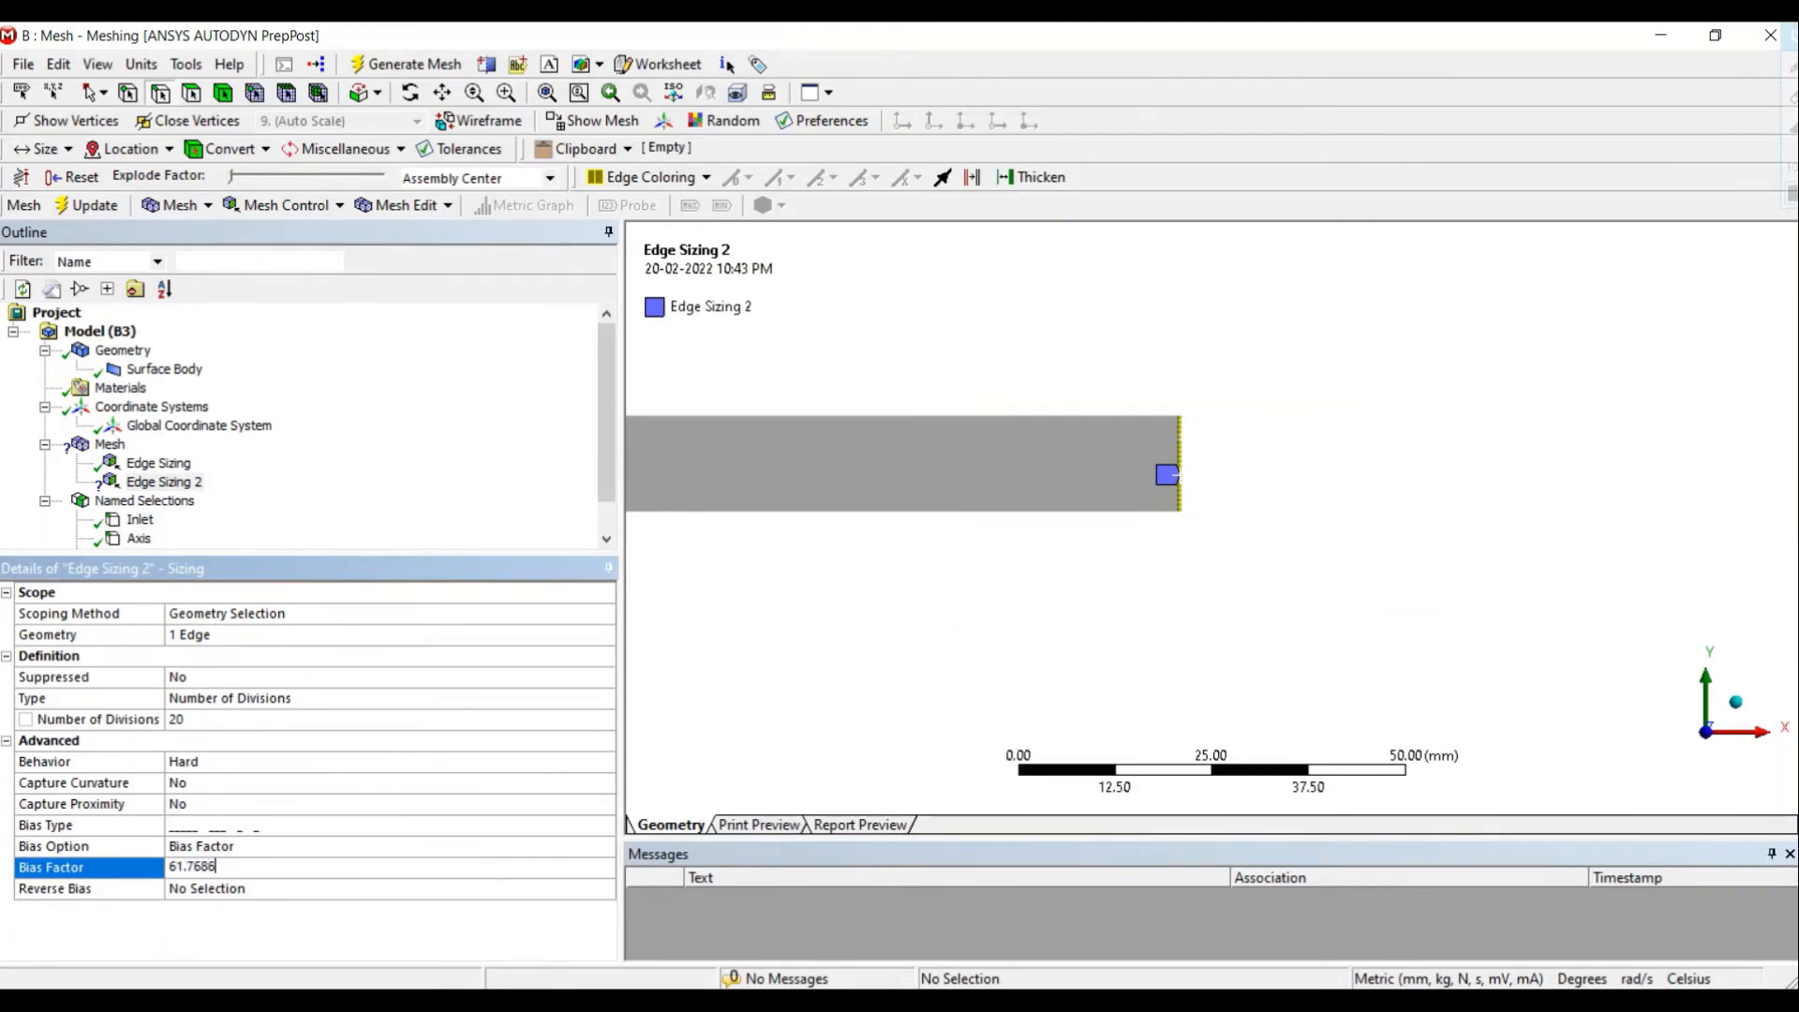
pyautogui.press('Return')
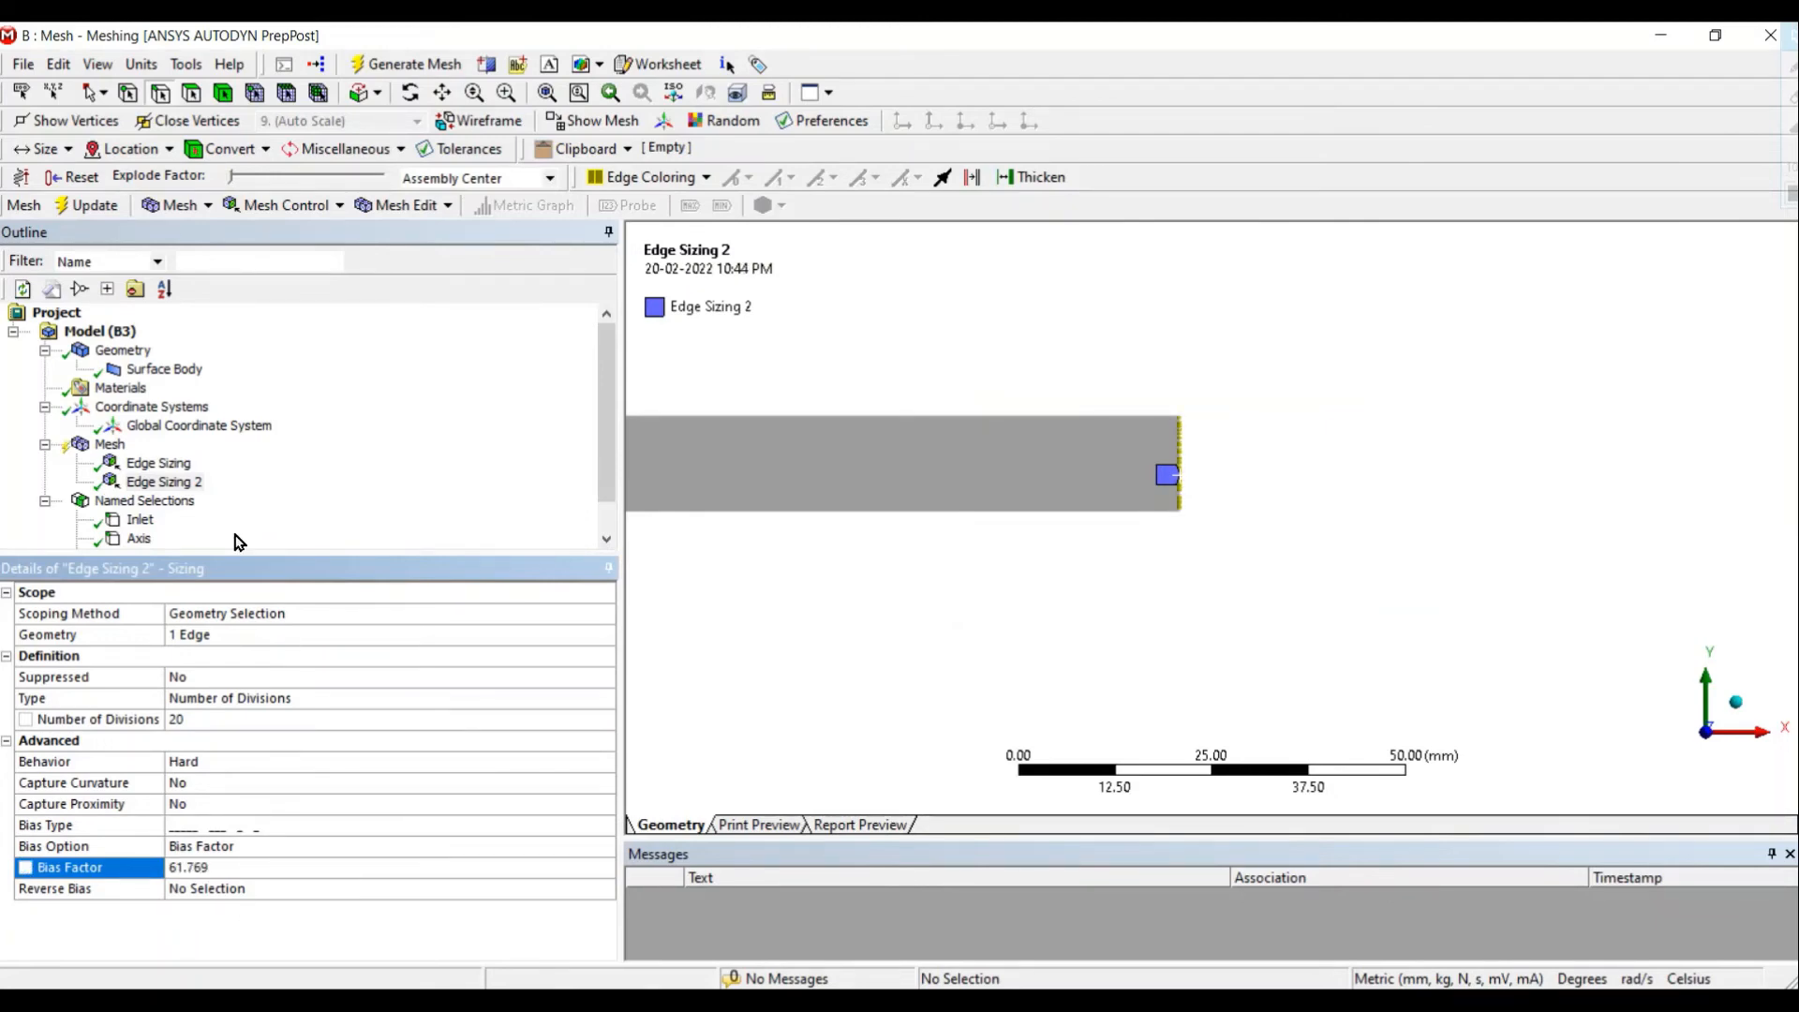
# Step: Insert a third mesh sizing control scoped to the two long horizontal edges, the wall and the axis
pyautogui.click(109, 444)
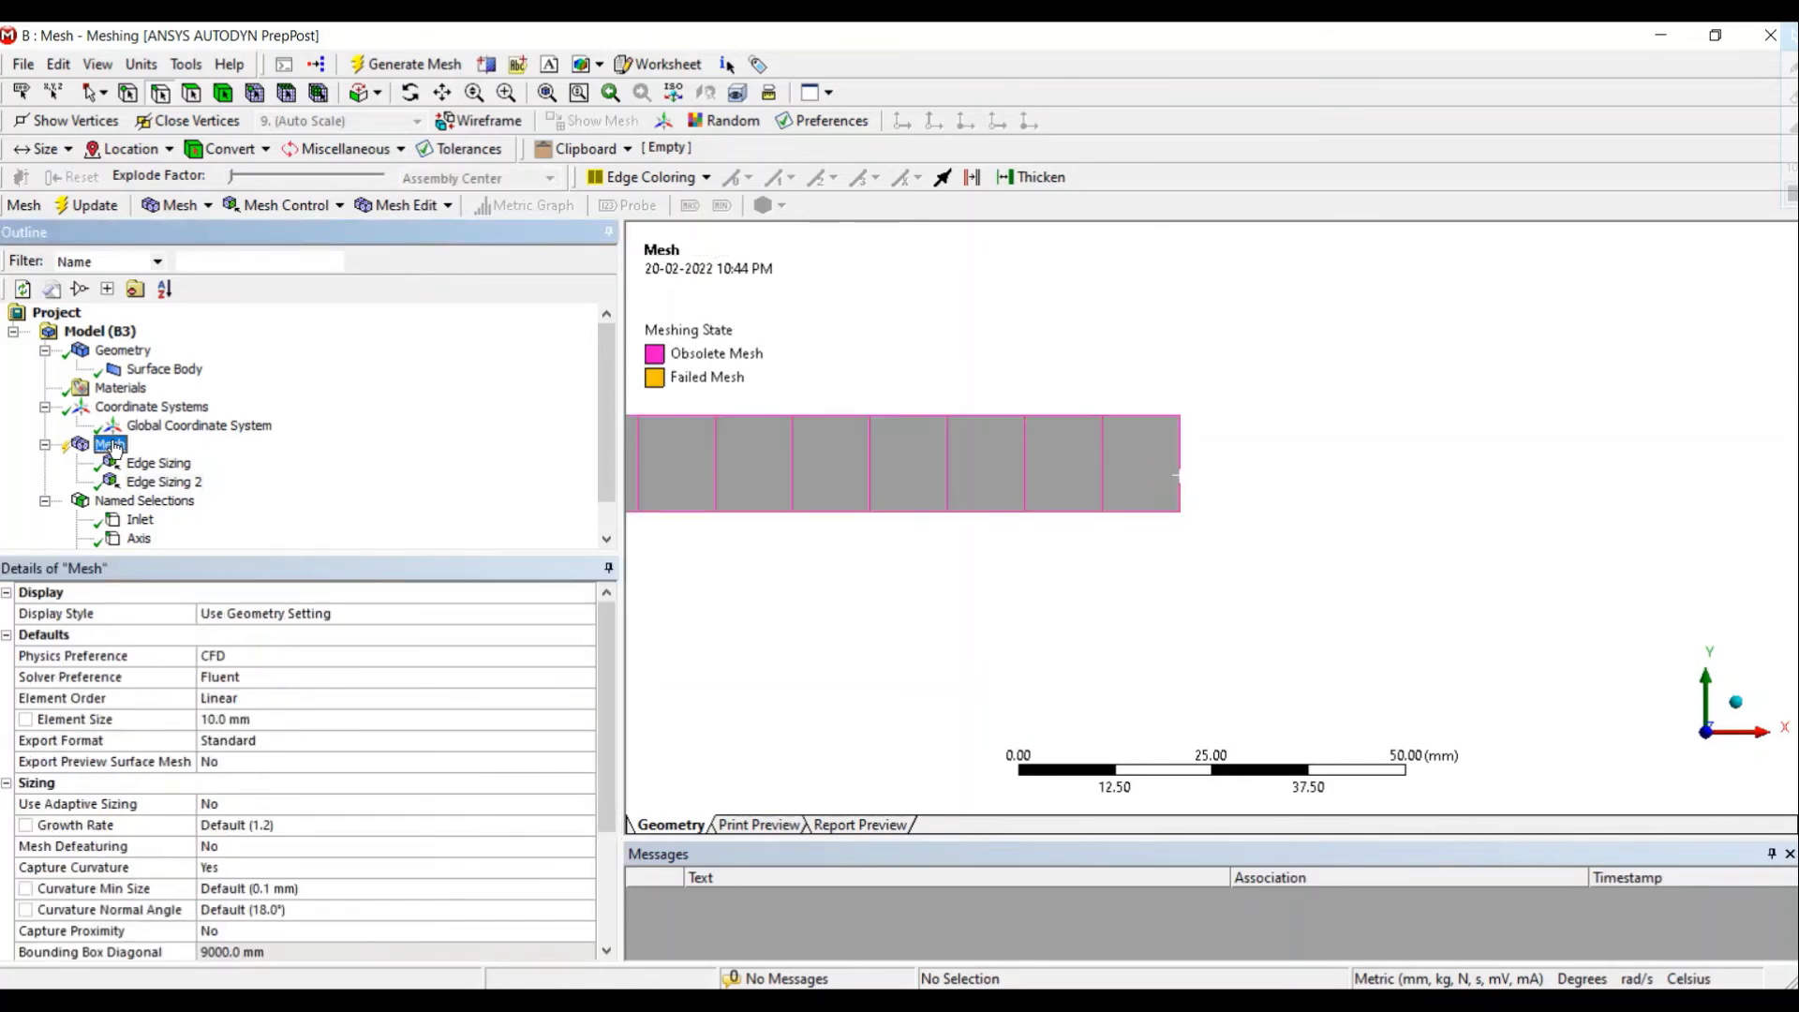
pyautogui.rightClick(114, 447)
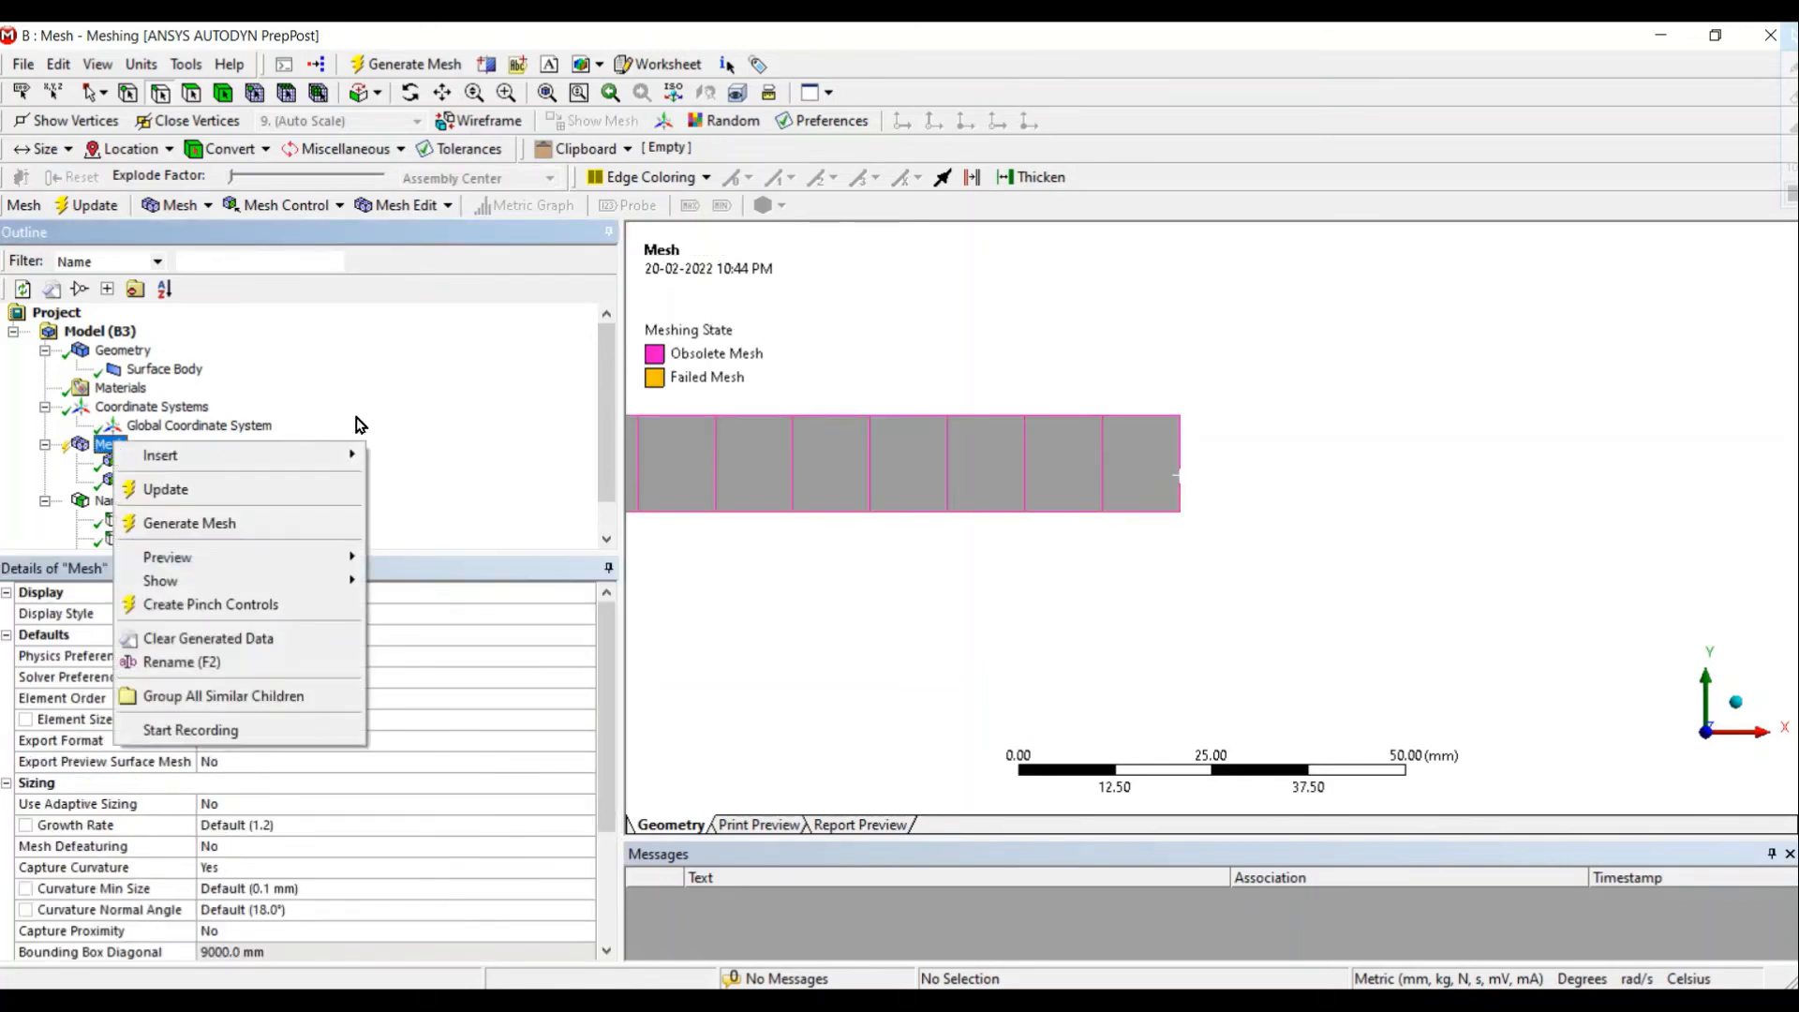
pyautogui.moveTo(356, 466)
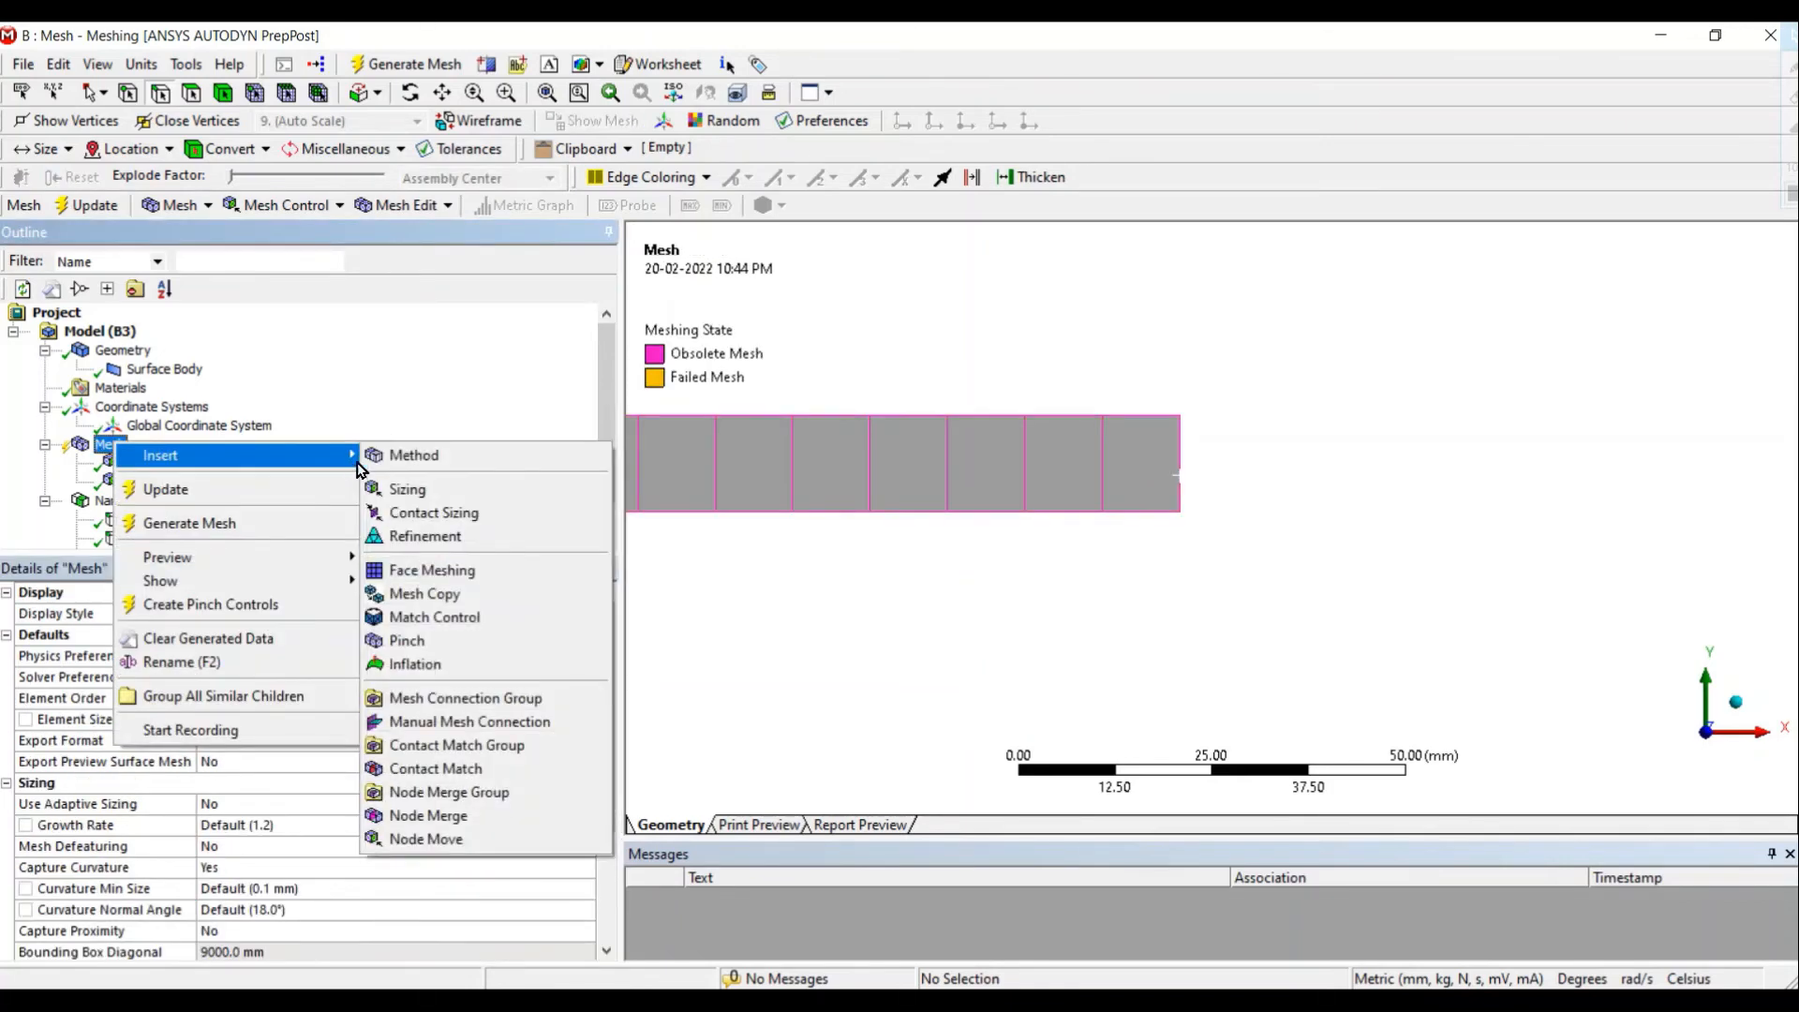
pyautogui.click(407, 489)
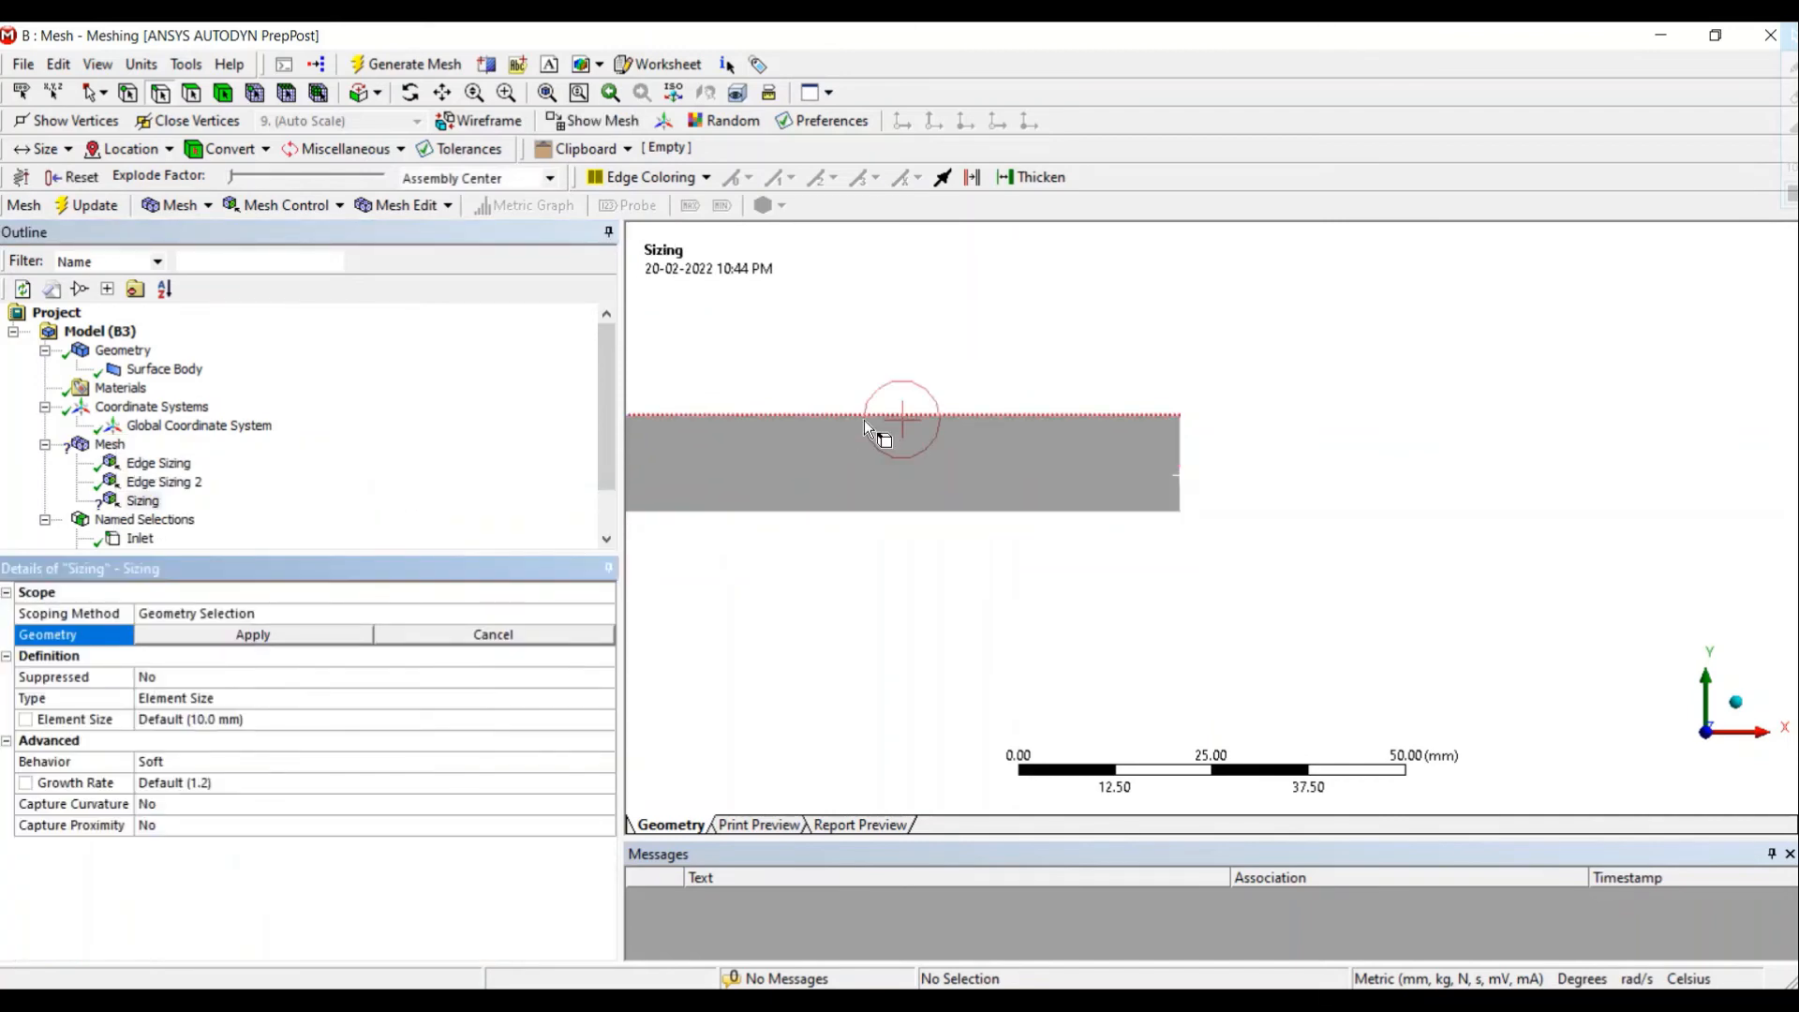
pyautogui.click(864, 420)
pyautogui.keyDown('ctrl'); pyautogui.click(860, 508); pyautogui.keyUp('ctrl')
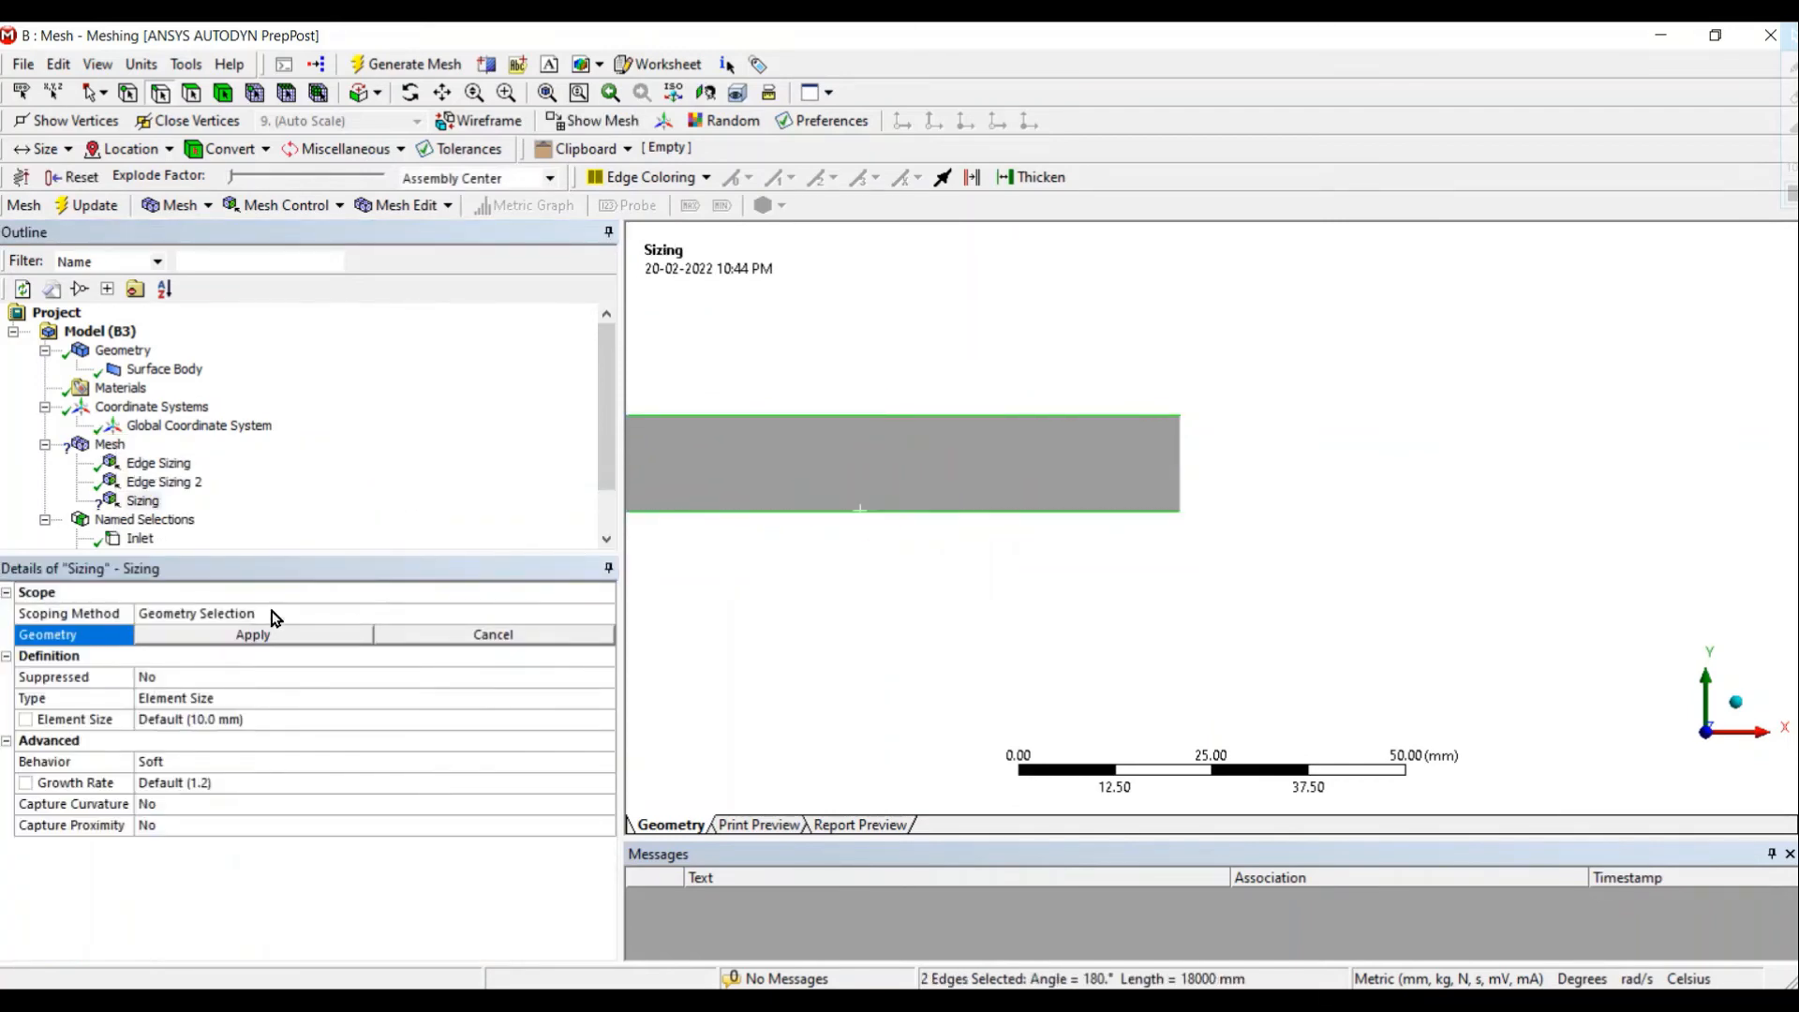
pyautogui.click(214, 636)
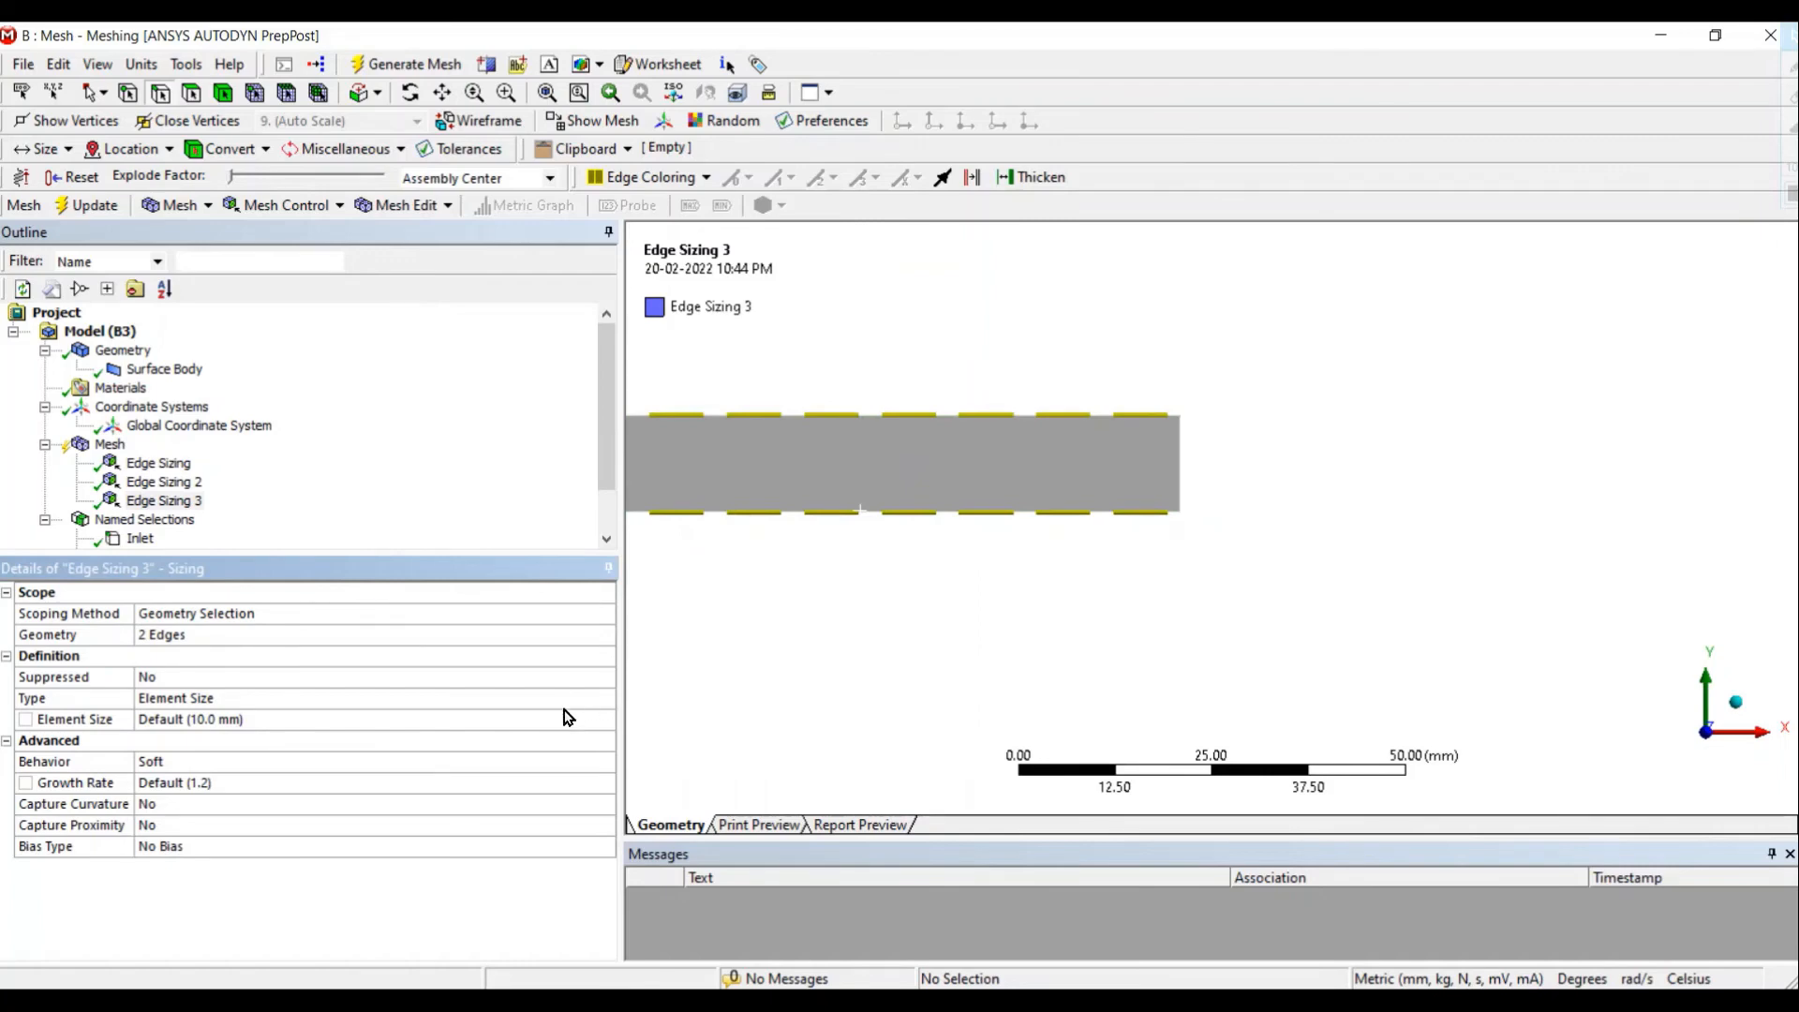
# Step: Set the behavior of the wall and axis edge sizing to Hard
pyautogui.click(607, 762)
pyautogui.click(607, 762)
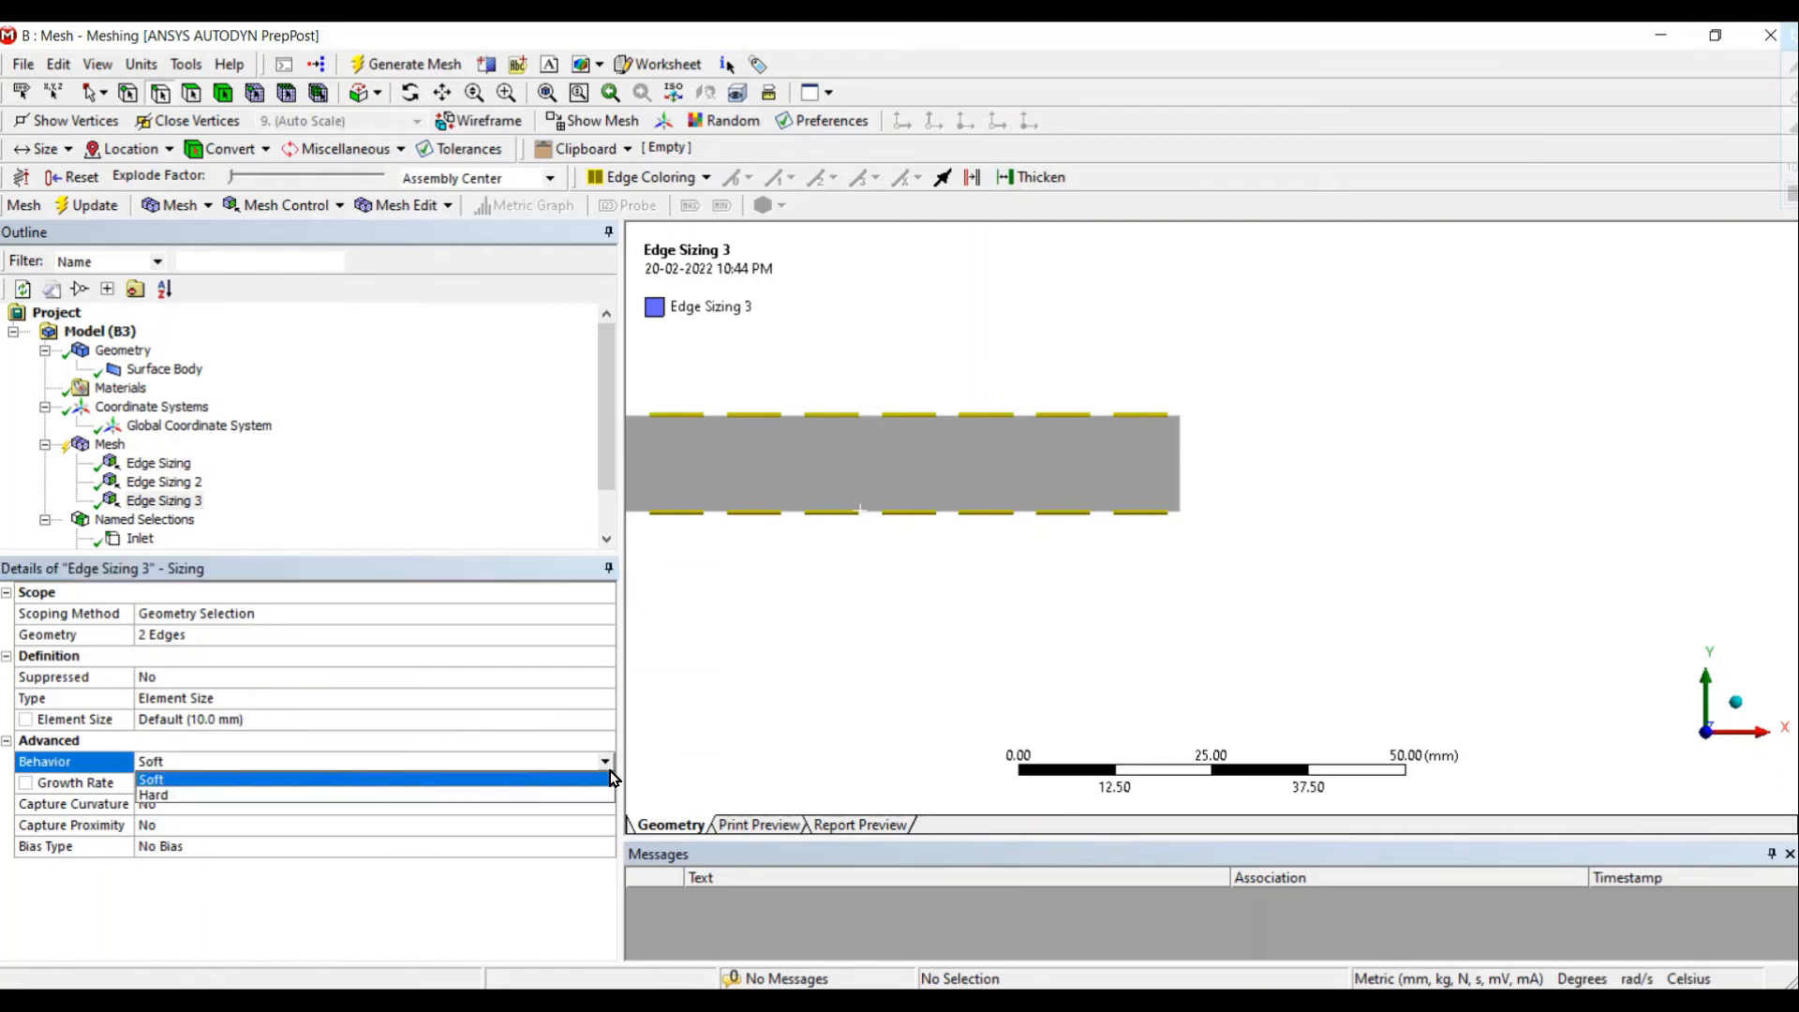
pyautogui.click(486, 797)
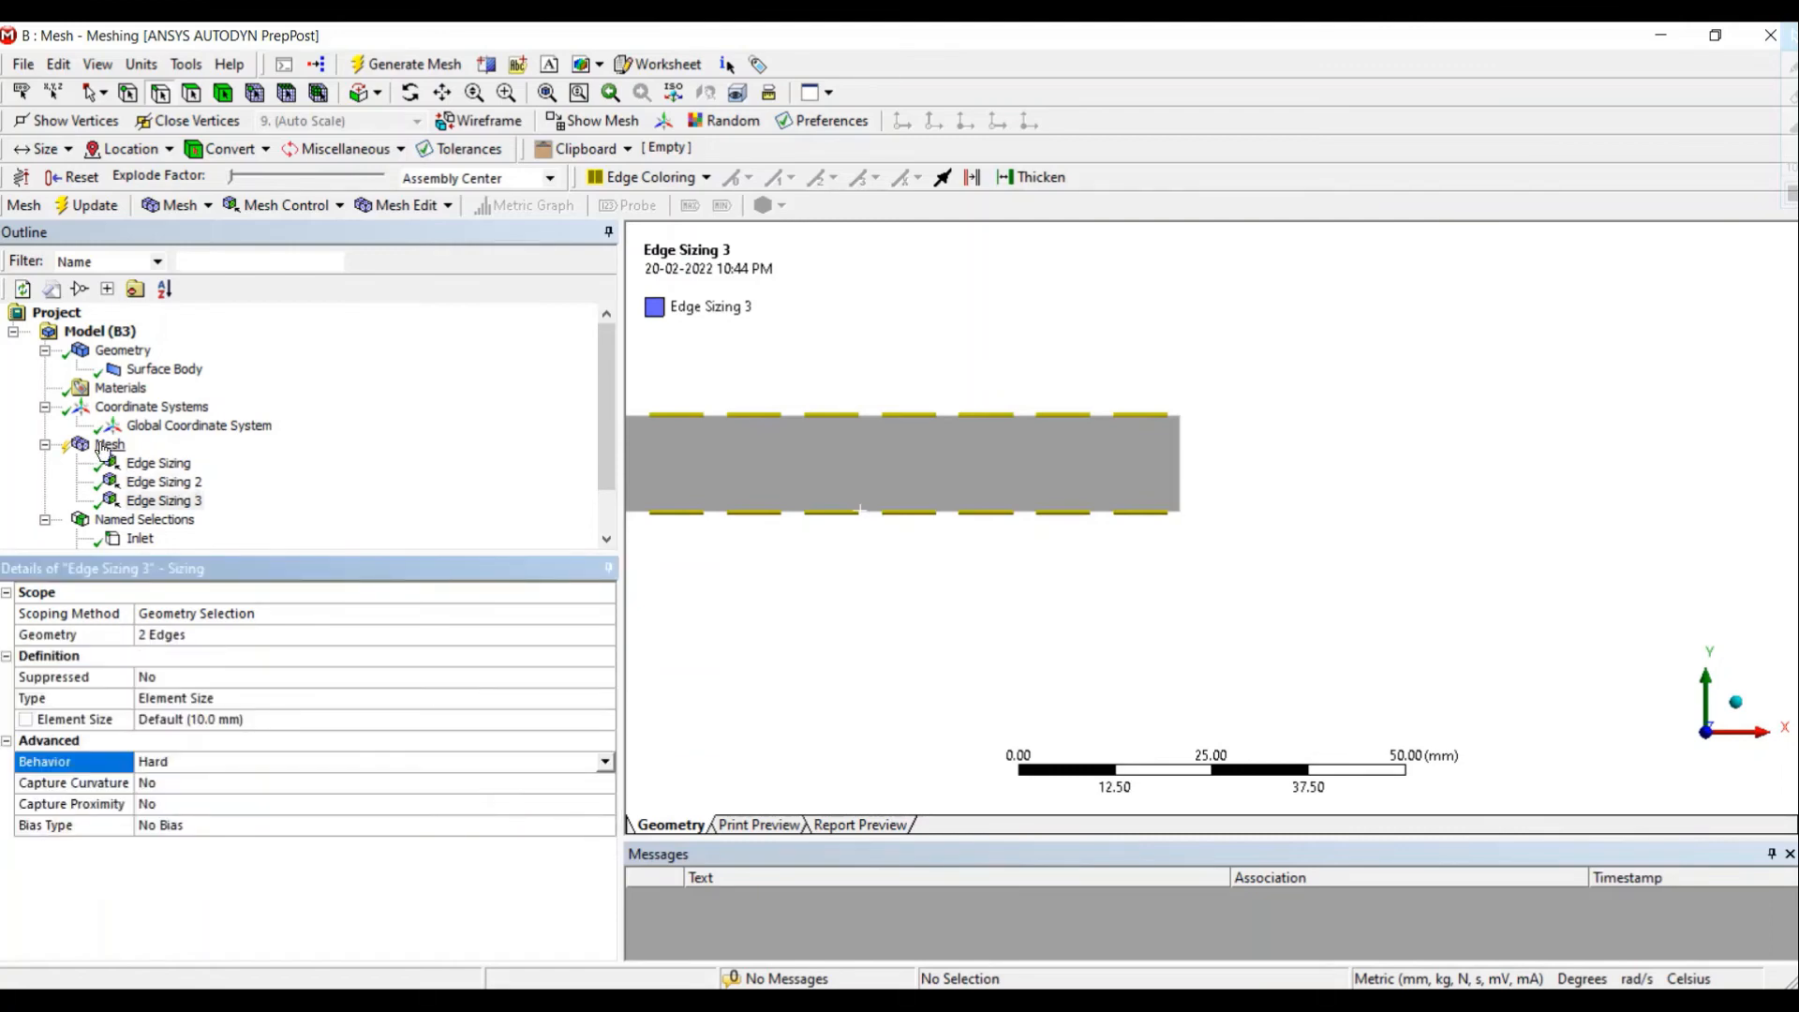
# Step: Generate the mesh with the three edge sizings applied
pyautogui.click(108, 444)
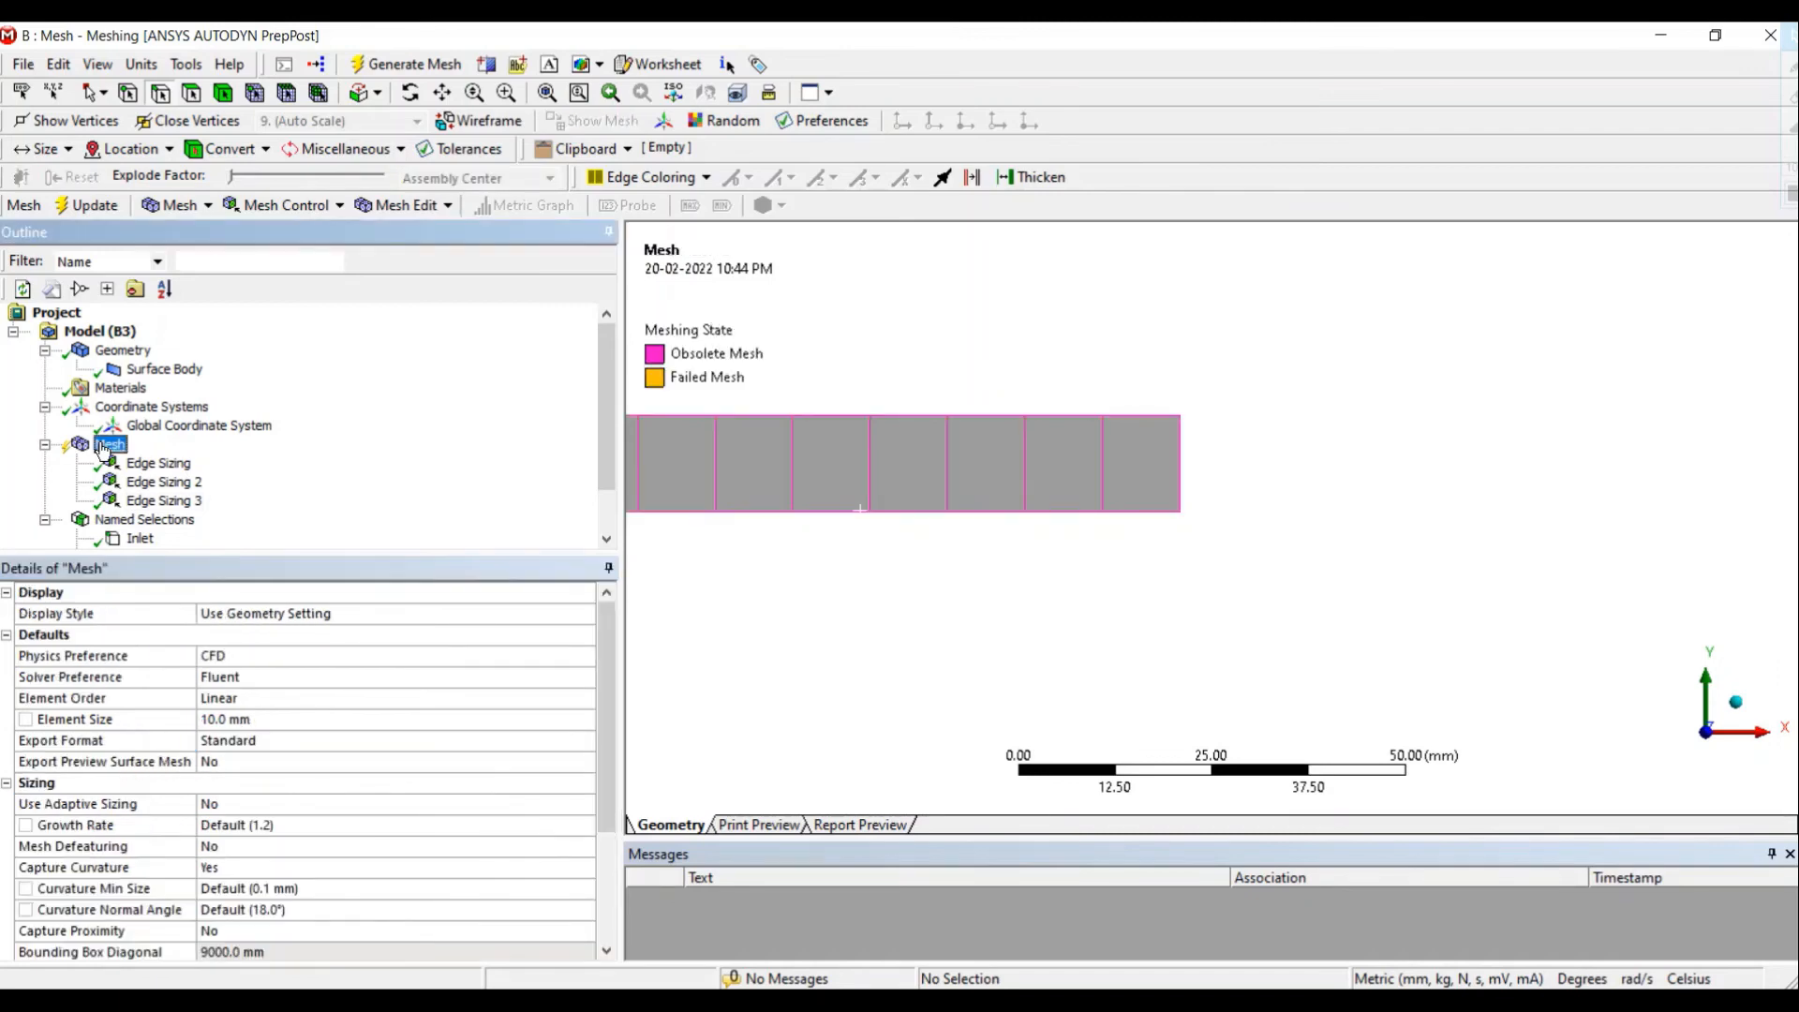
pyautogui.rightClick(104, 449)
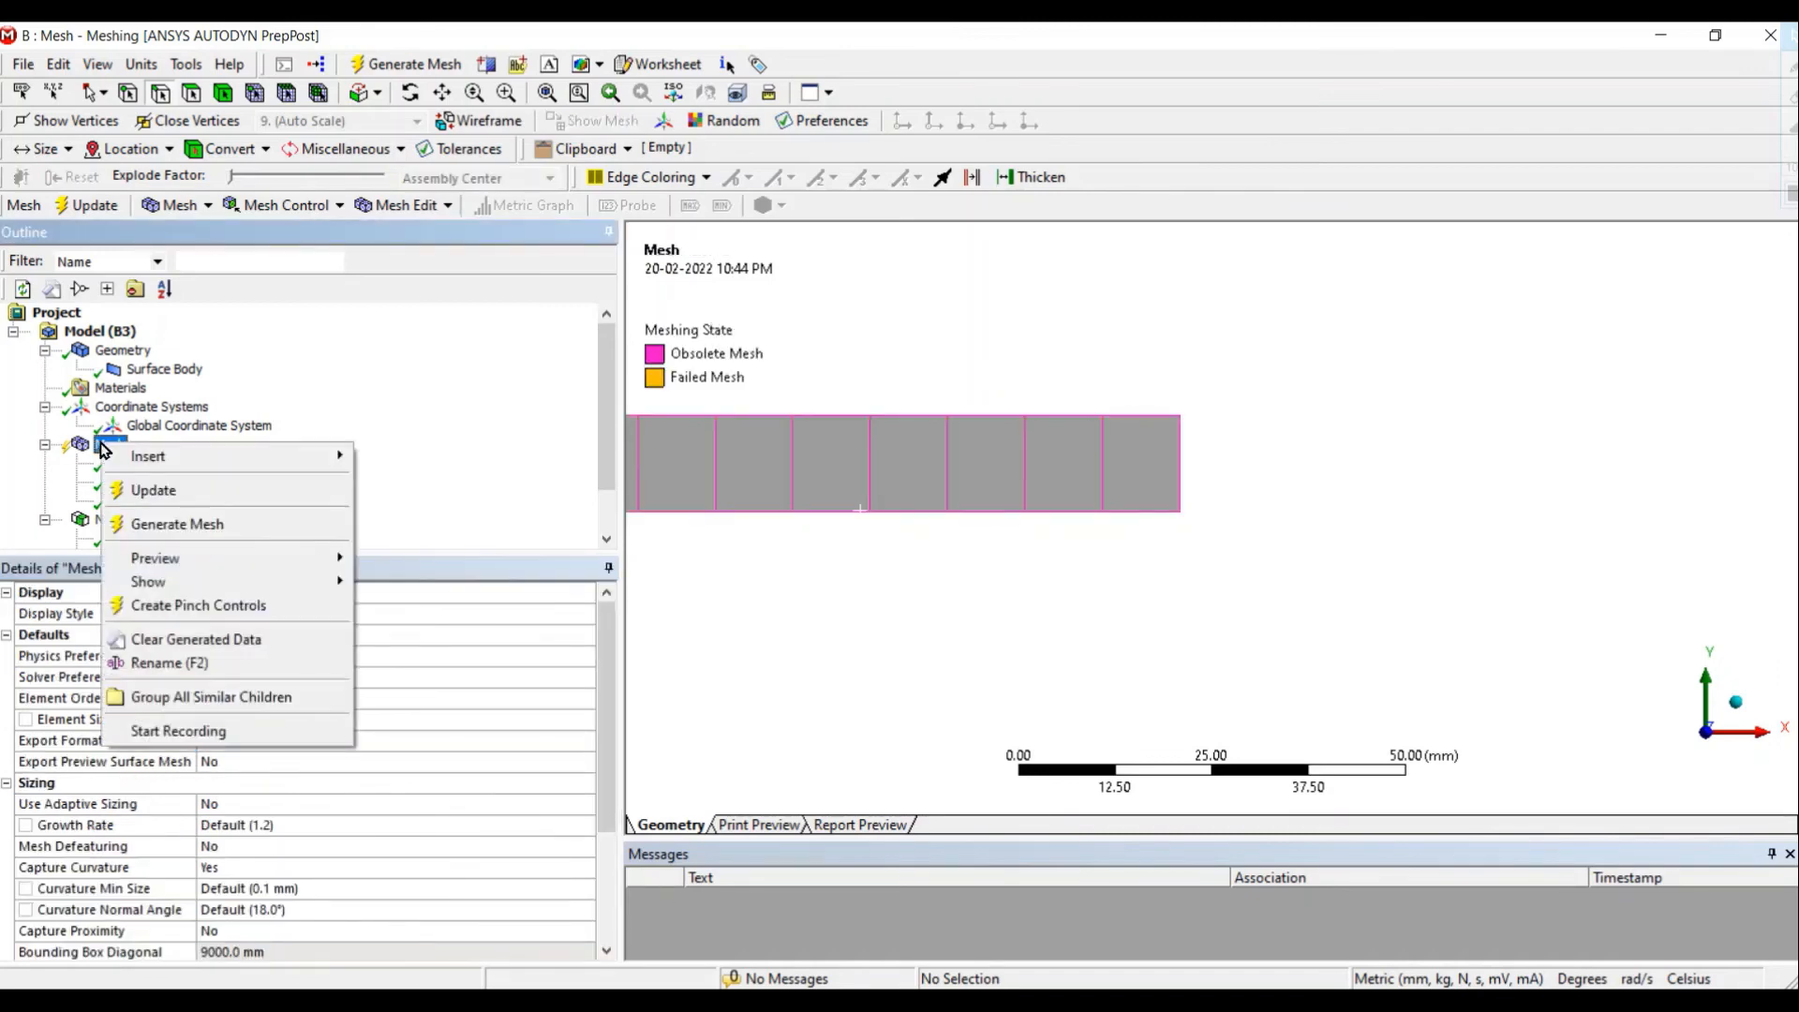
pyautogui.click(165, 524)
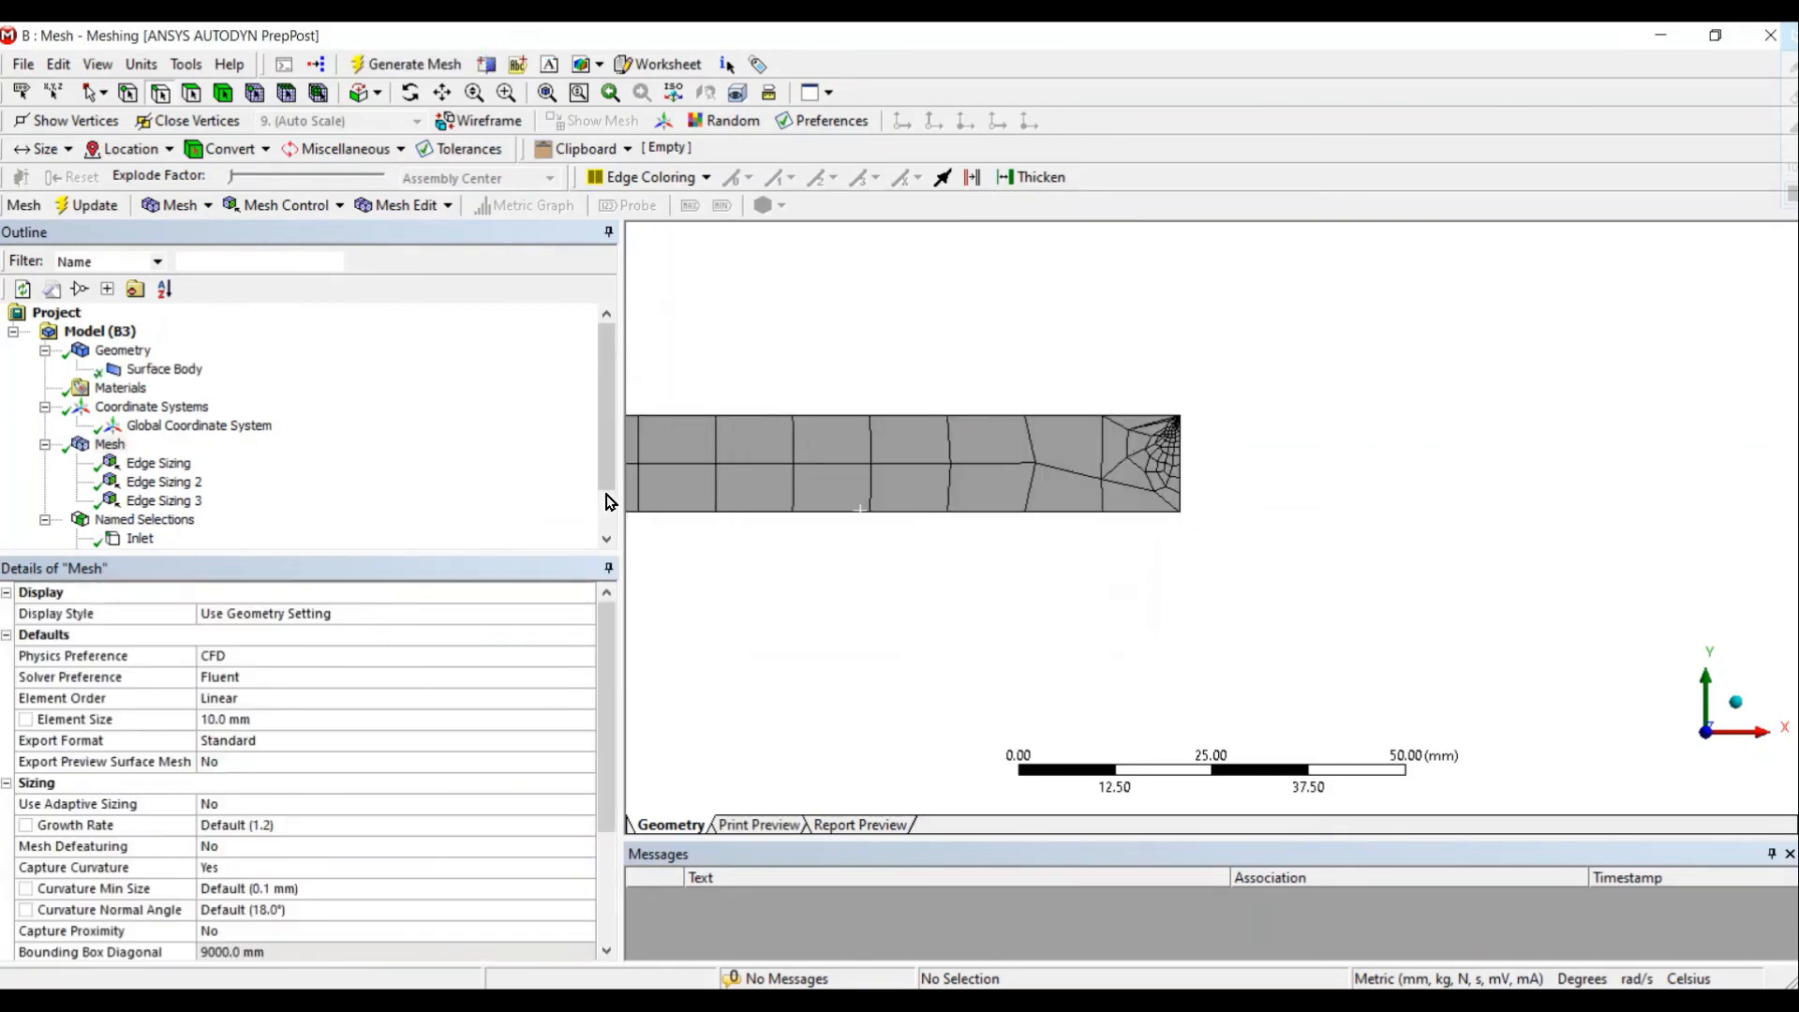
# Step: Insert a face meshing control scoped to the pipe's surface, keeping the mapped mesh with the Quadrilaterals method
pyautogui.rightClick(105, 446)
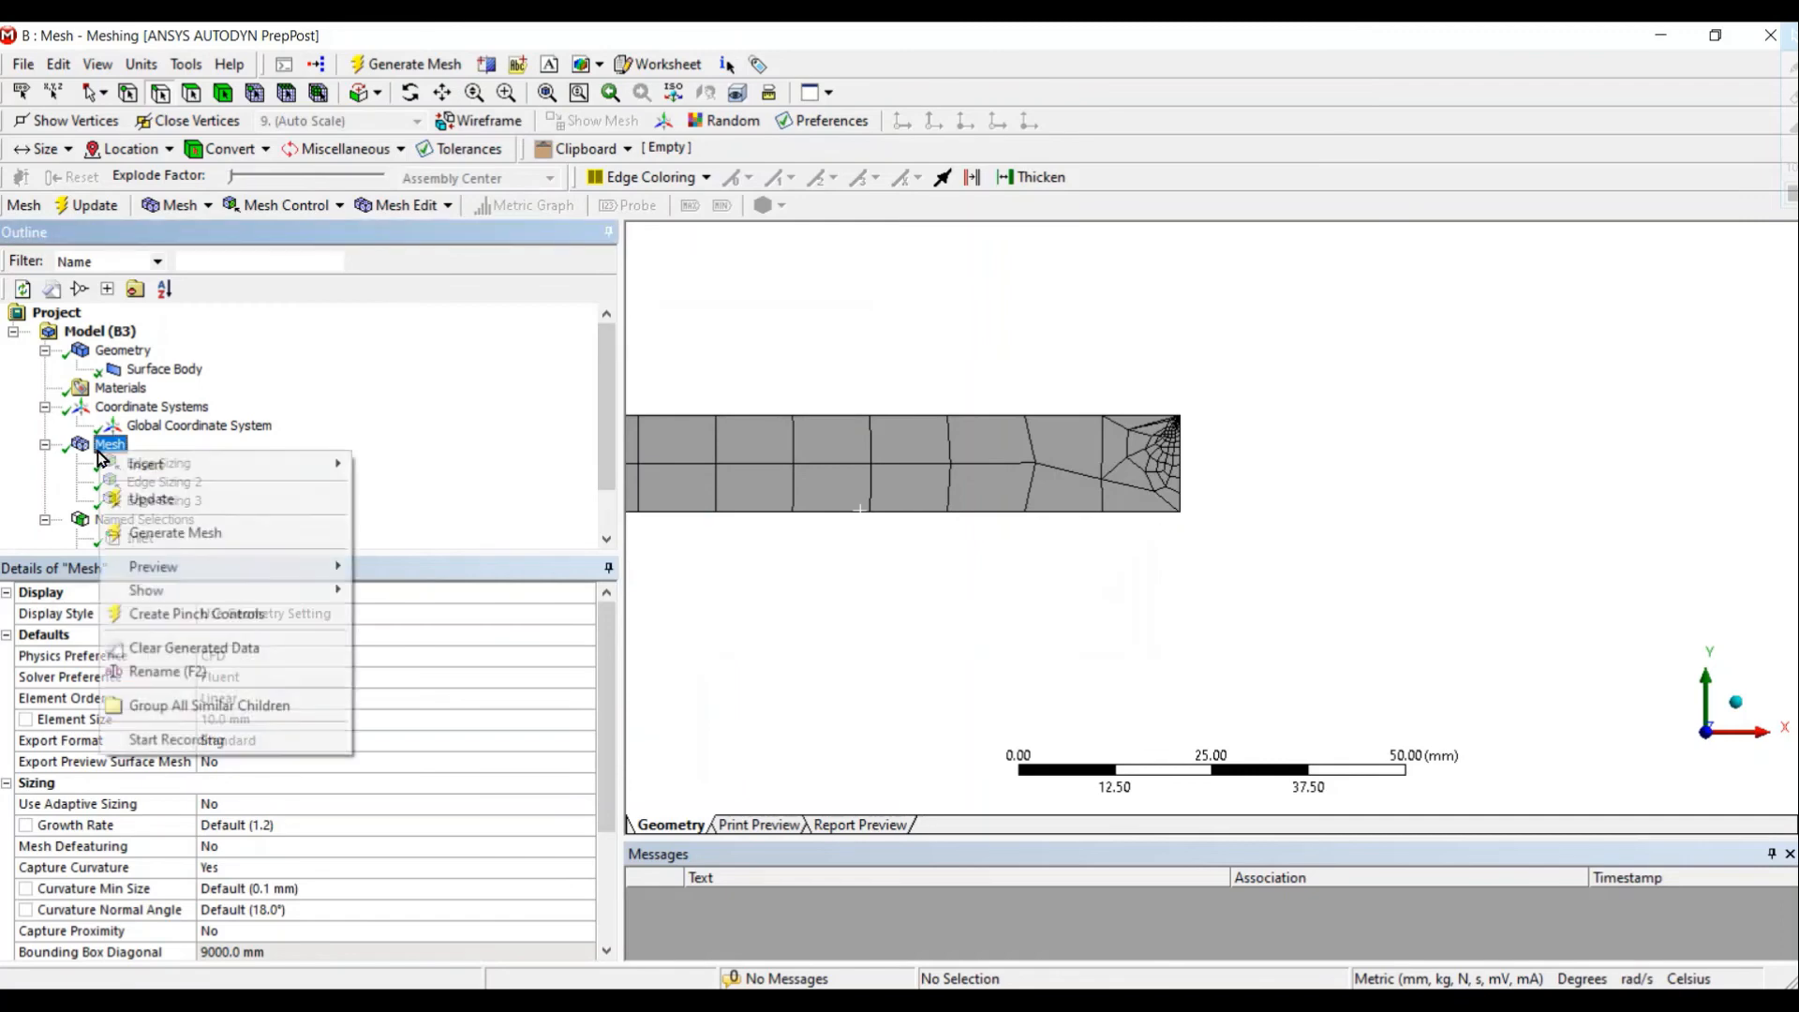
pyautogui.moveTo(281, 467)
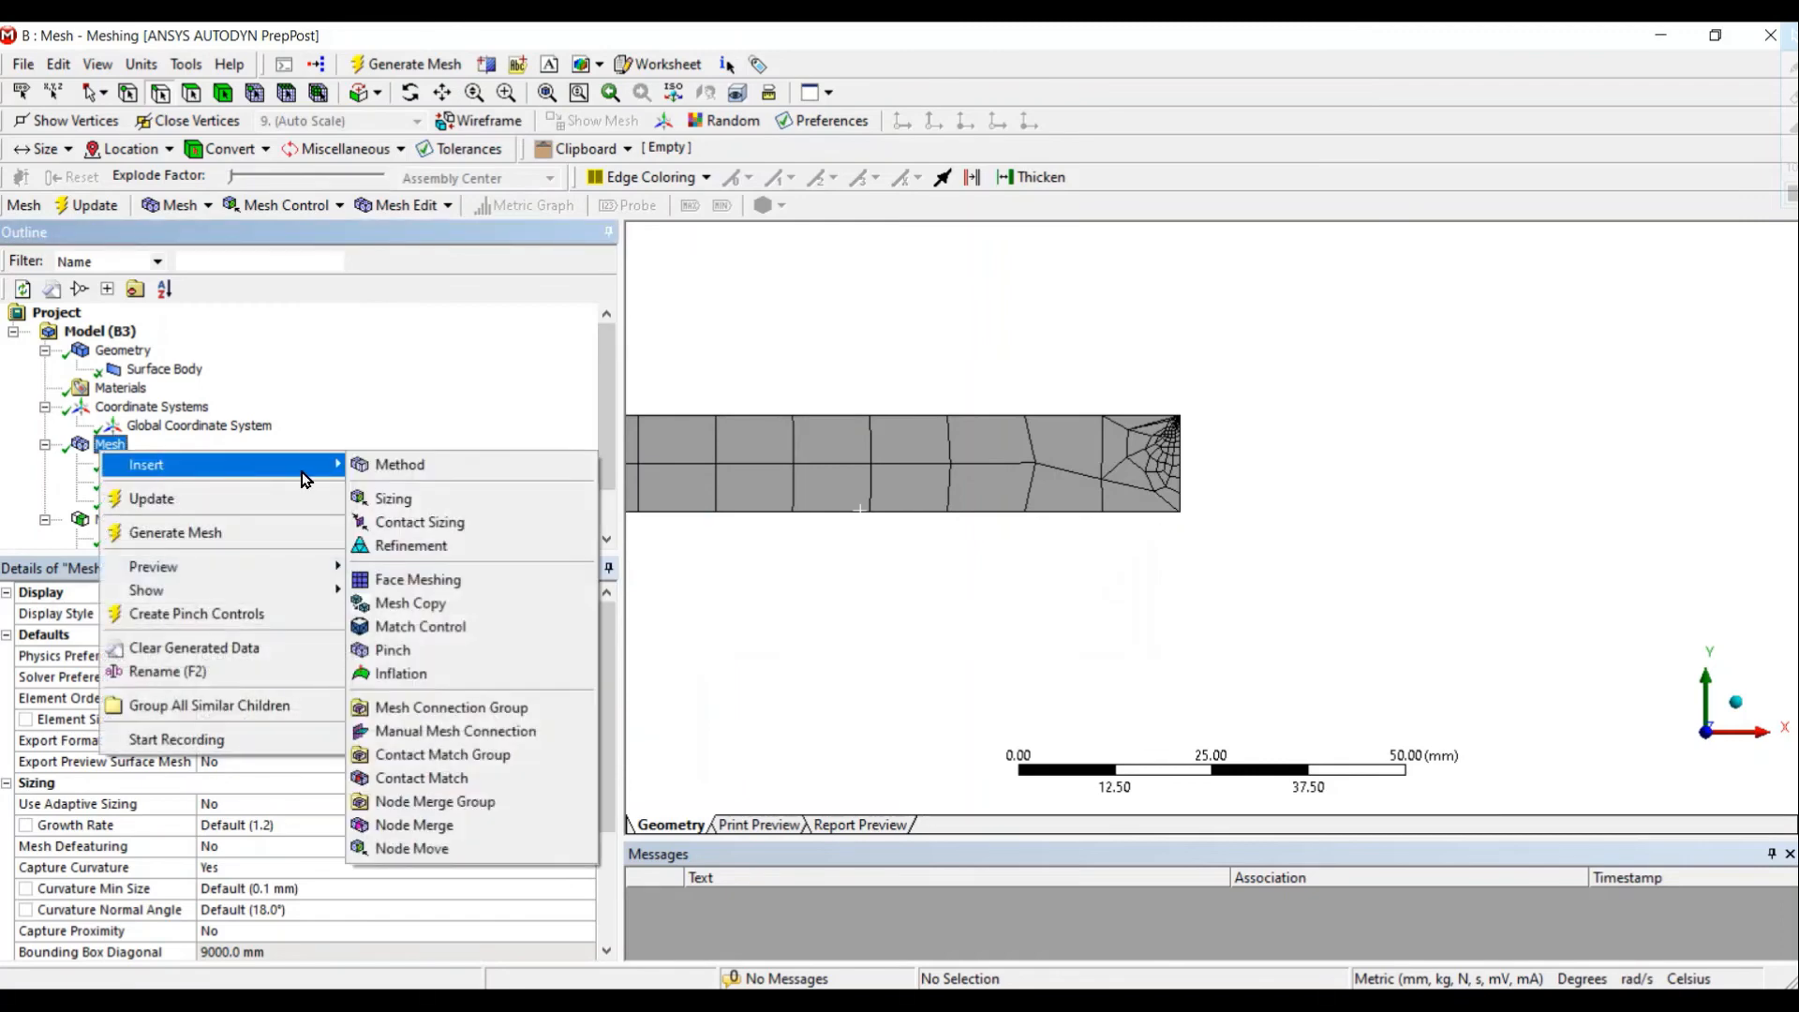
pyautogui.click(417, 580)
pyautogui.click(892, 456)
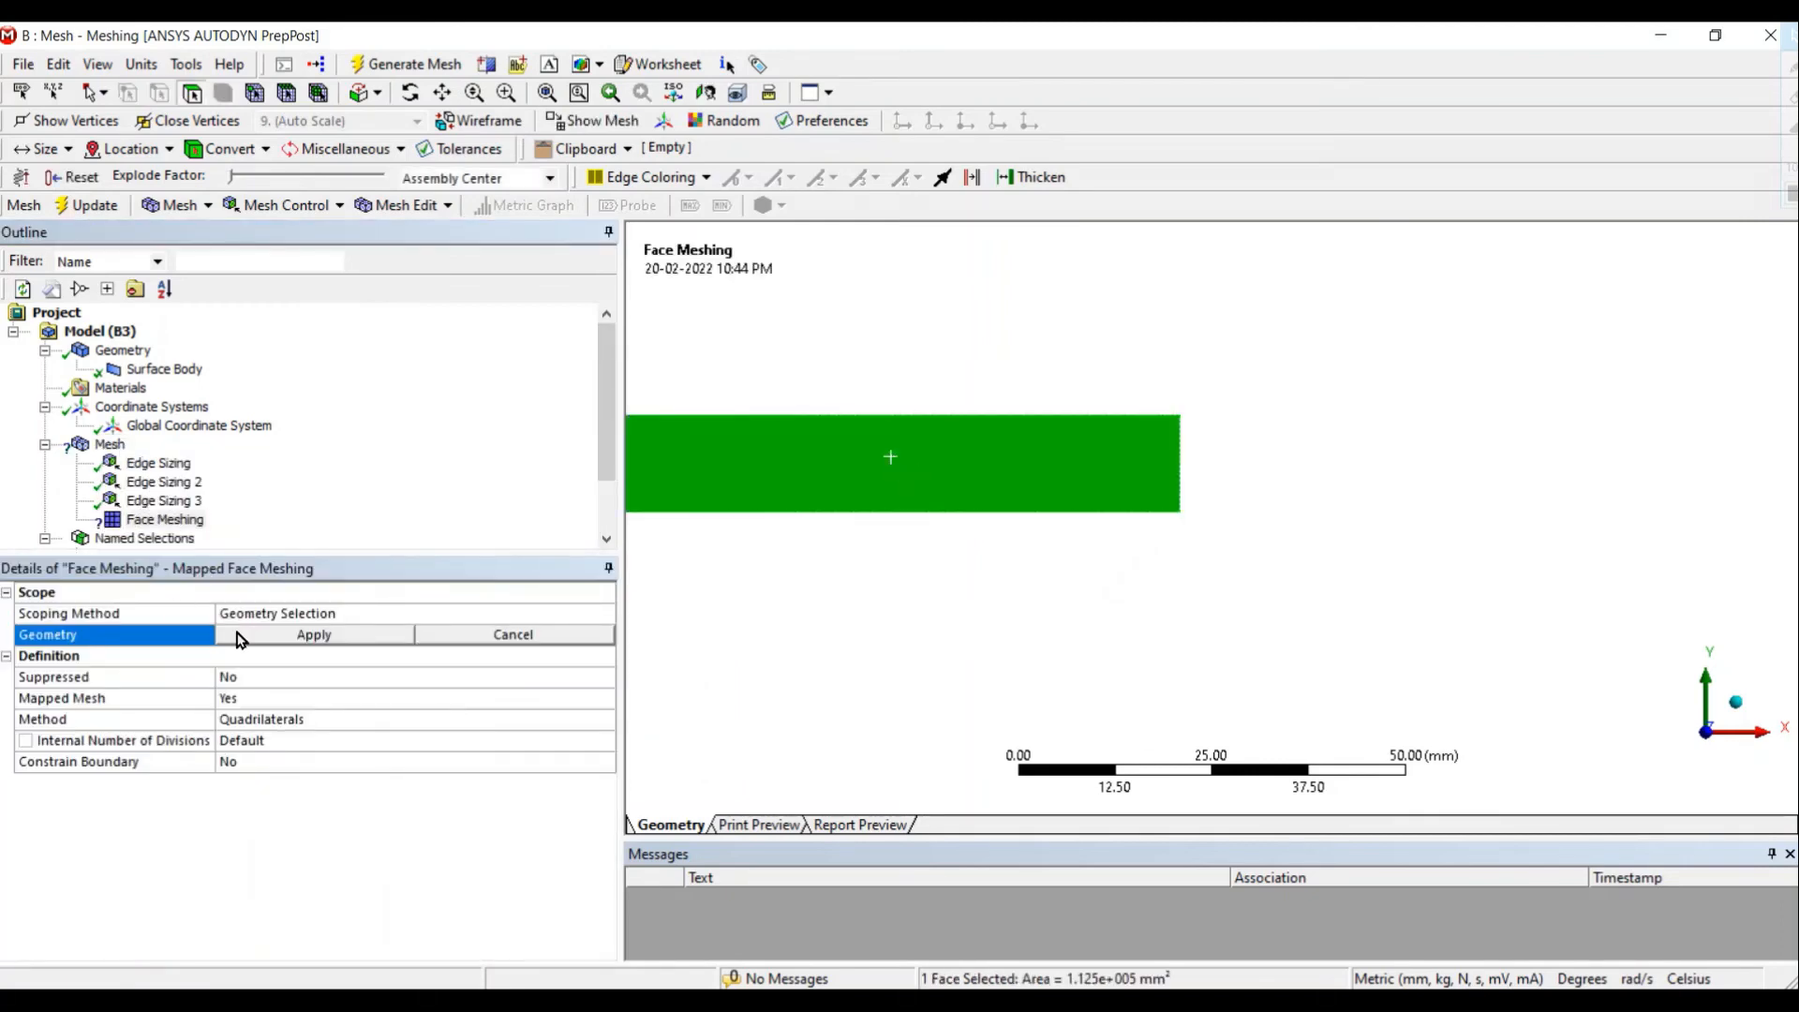
pyautogui.click(279, 643)
# Step: Generate the mesh again with the face meshing control applied
pyautogui.click(103, 447)
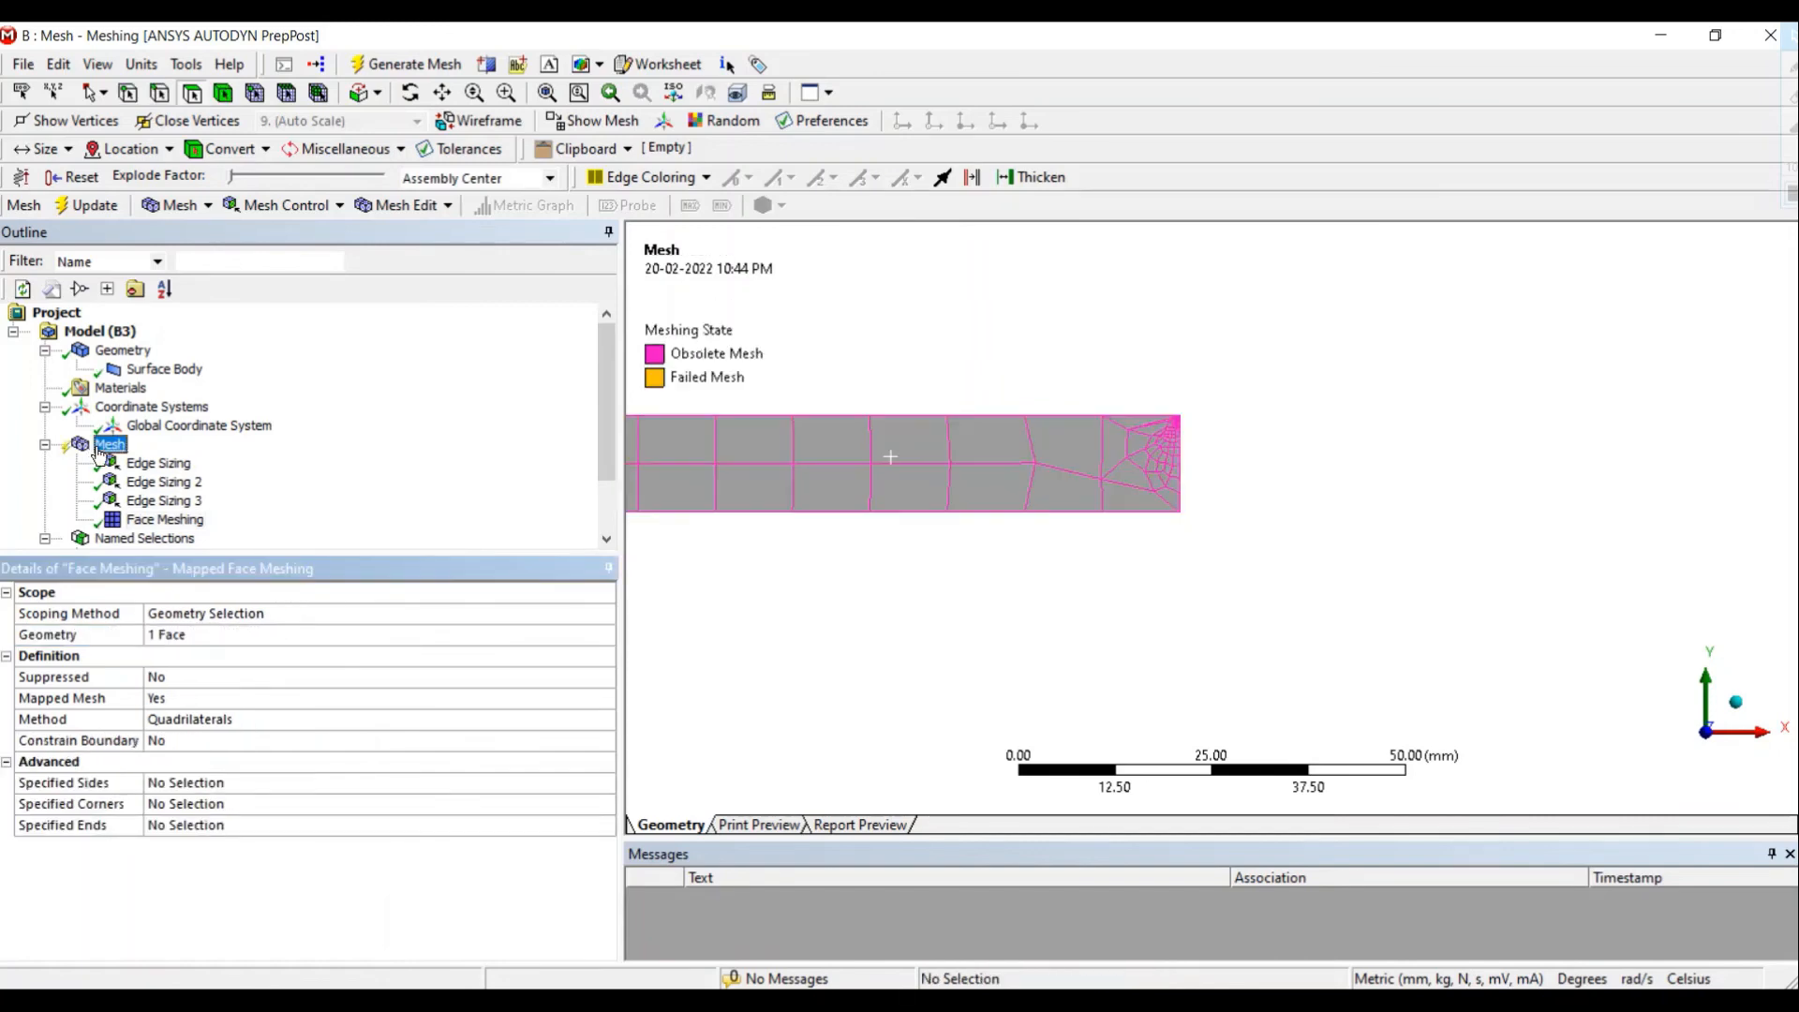
pyautogui.rightClick(97, 449)
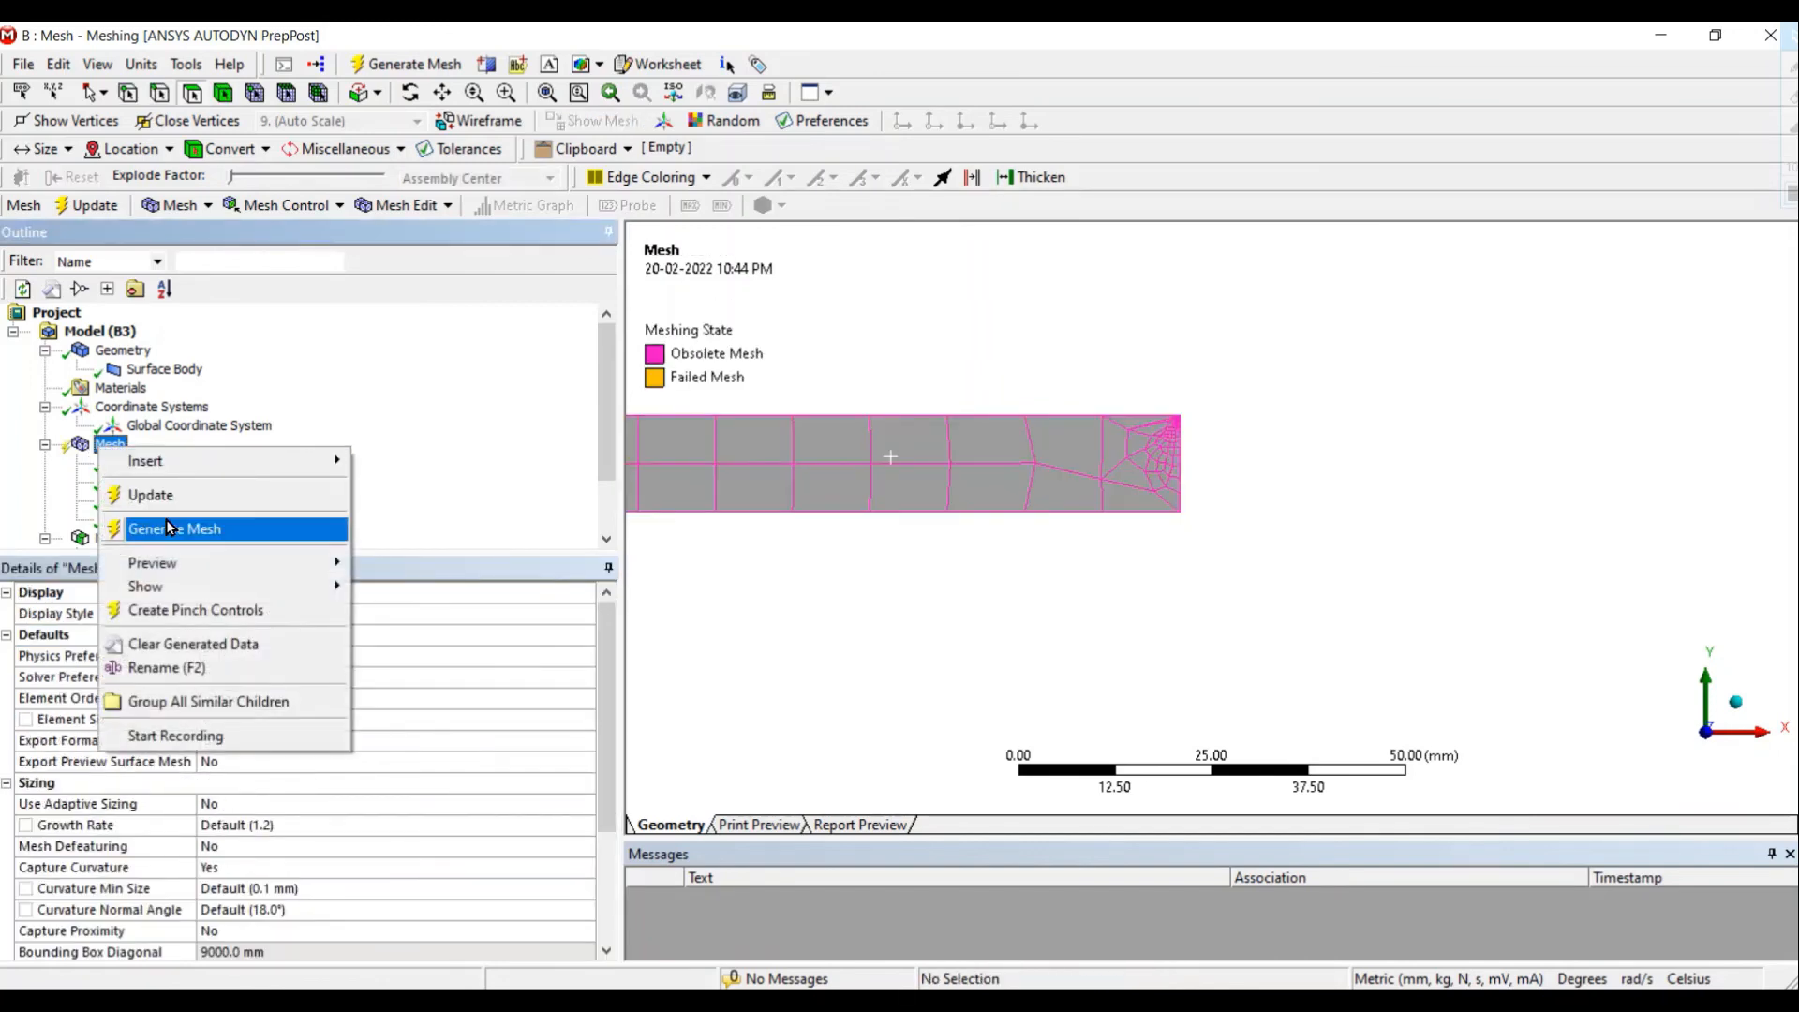
pyautogui.click(167, 521)
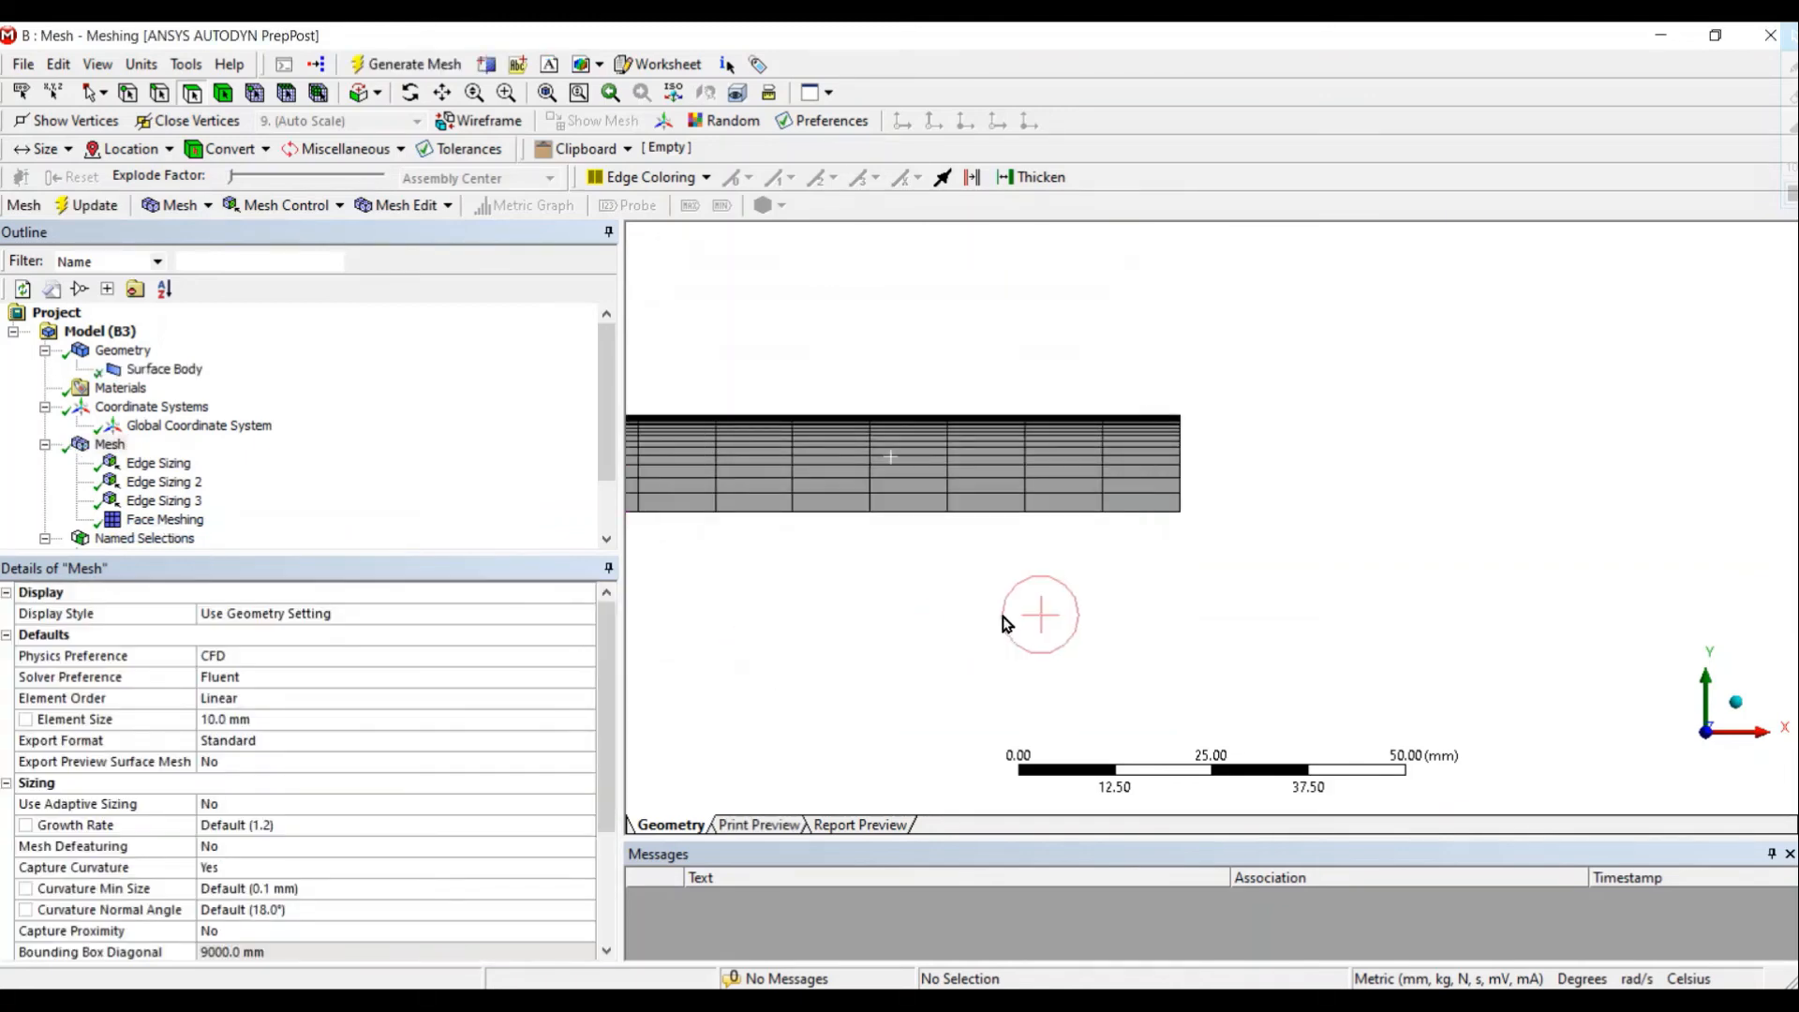
# Step: Examine the biased element layers close to the wall near the pipe's end
pyautogui.moveTo(840, 365); pyautogui.dragTo(1073, 557, button='right')
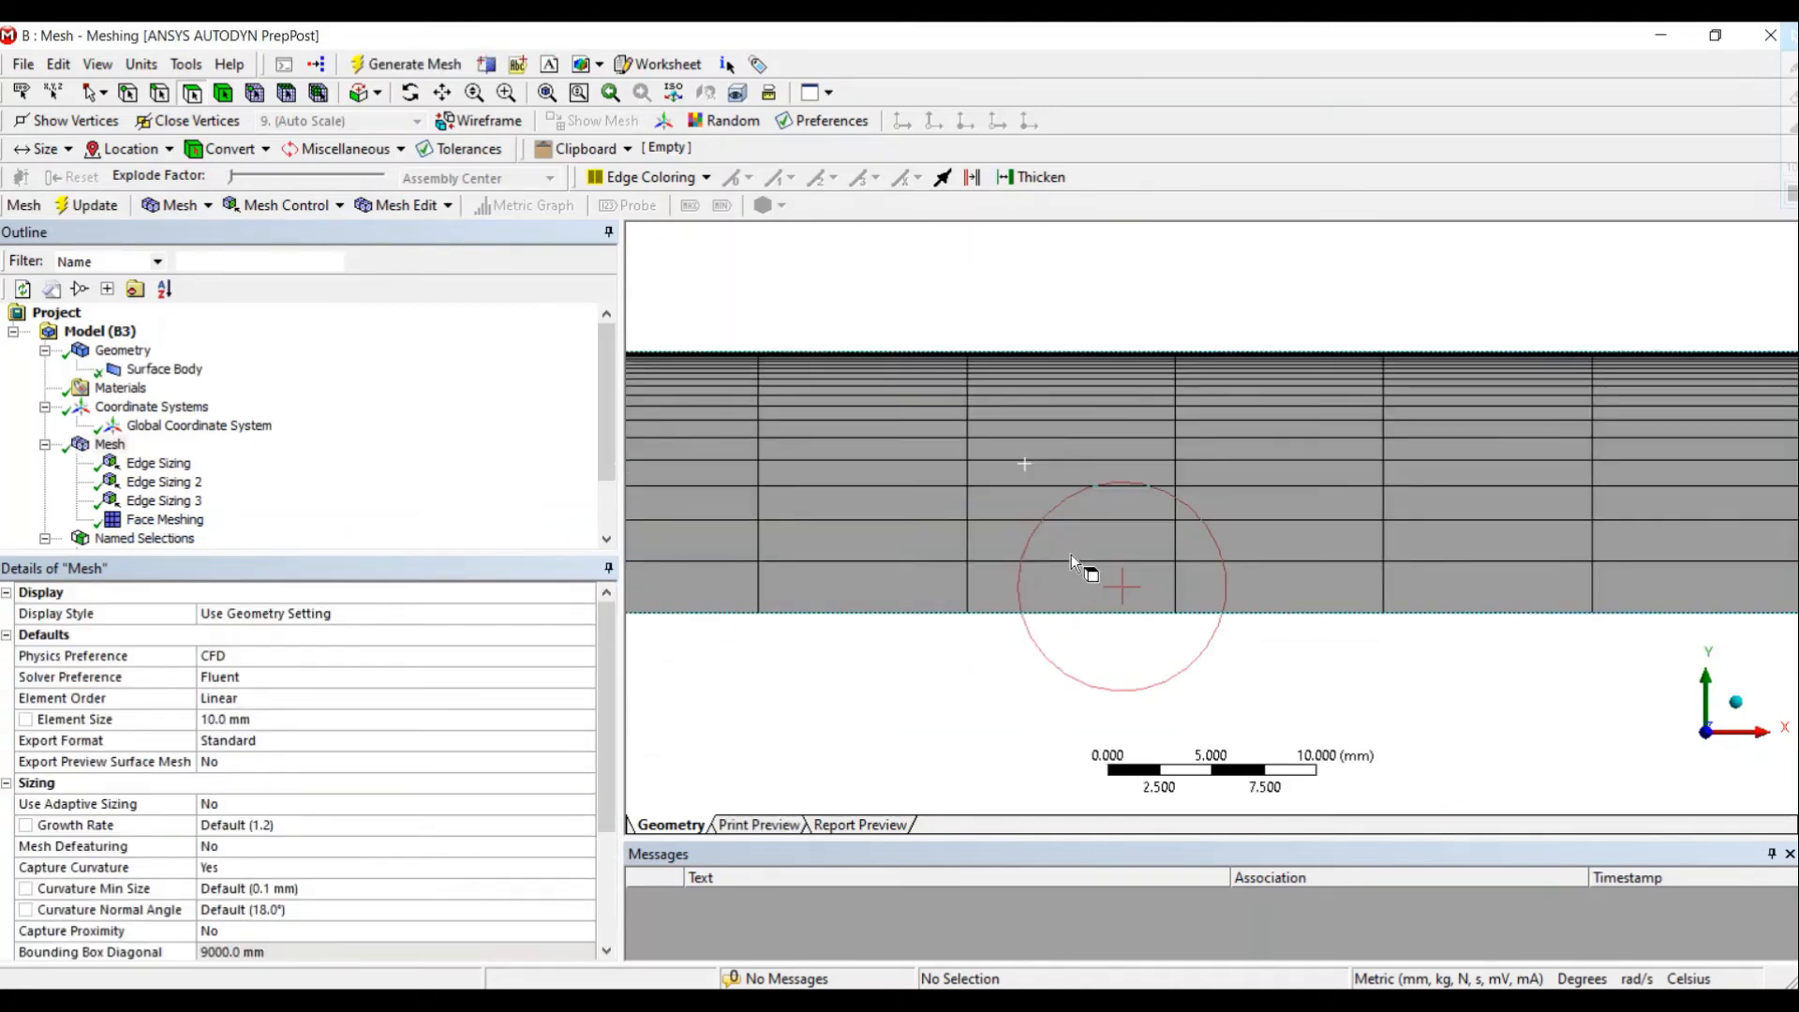
pyautogui.moveTo(921, 333); pyautogui.dragTo(1060, 499, button='right')
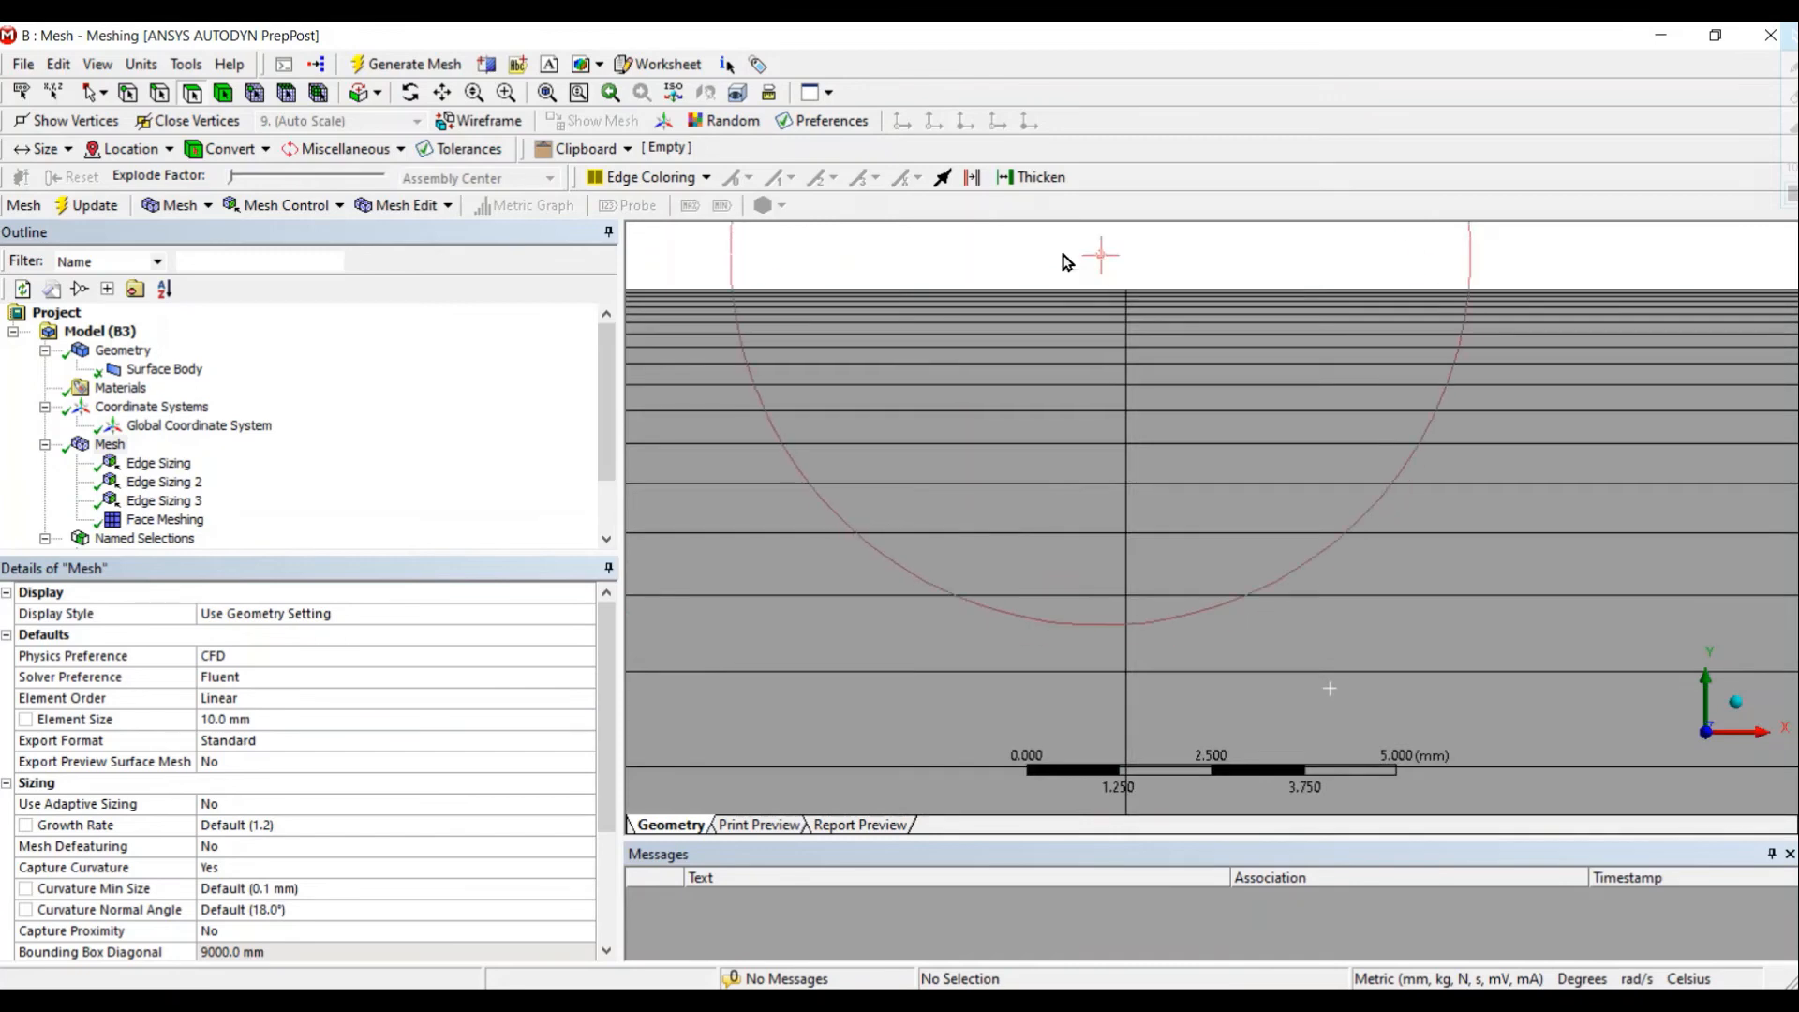
pyautogui.moveTo(1061, 249); pyautogui.dragTo(1211, 435, button='right')
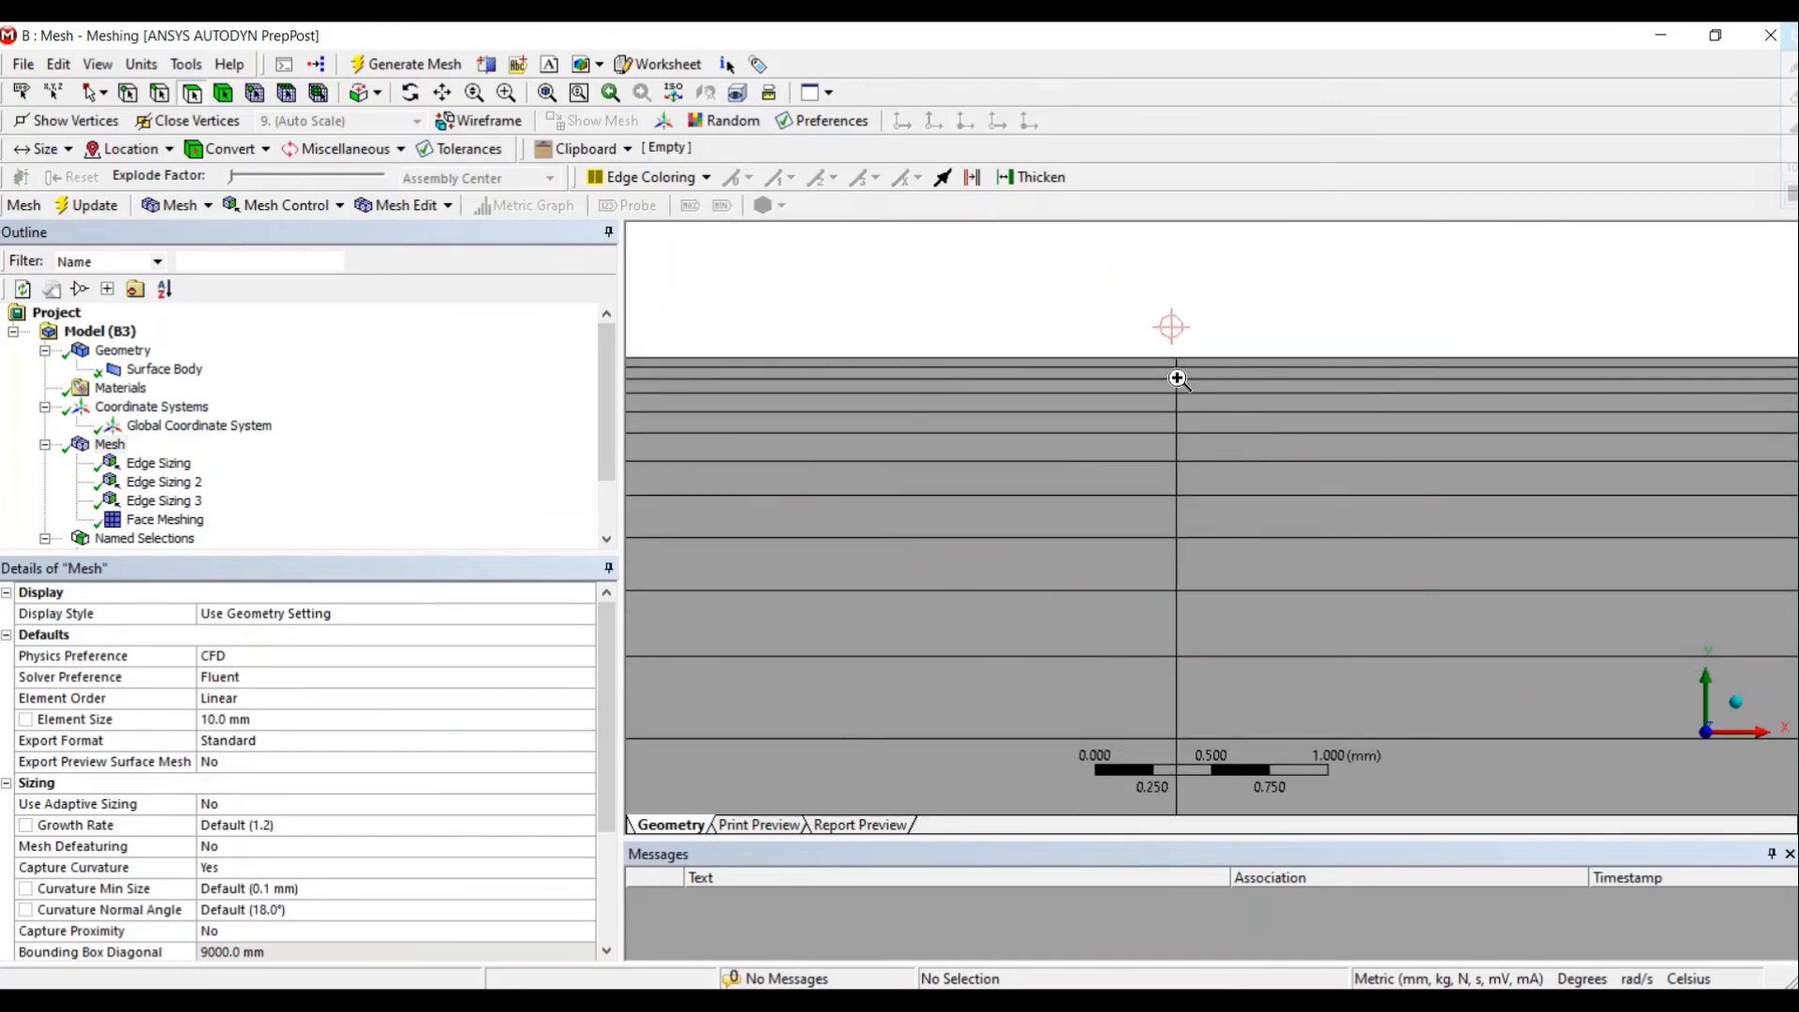
pyautogui.moveTo(1128, 323); pyautogui.dragTo(1248, 471, button='right')
pyautogui.scroll(-4, 1248, 470)
pyautogui.scroll(-15, 1248, 470)
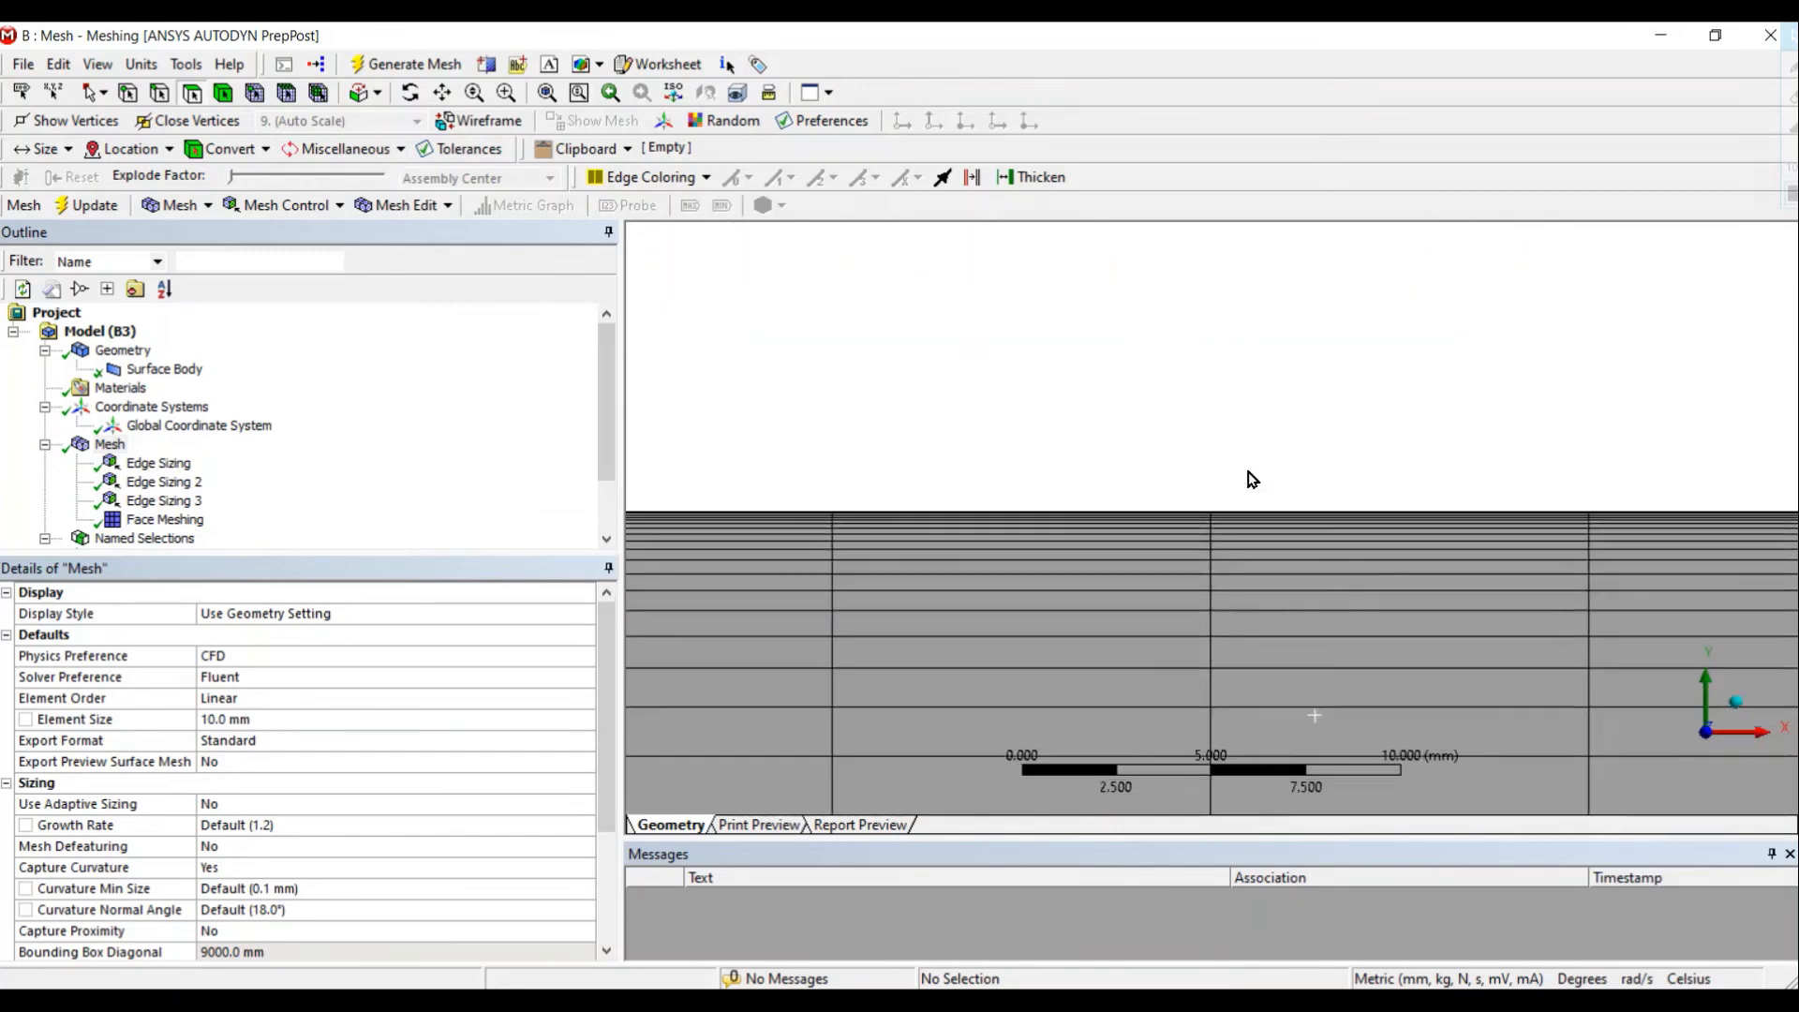
pyautogui.scroll(4, 1077, 525)
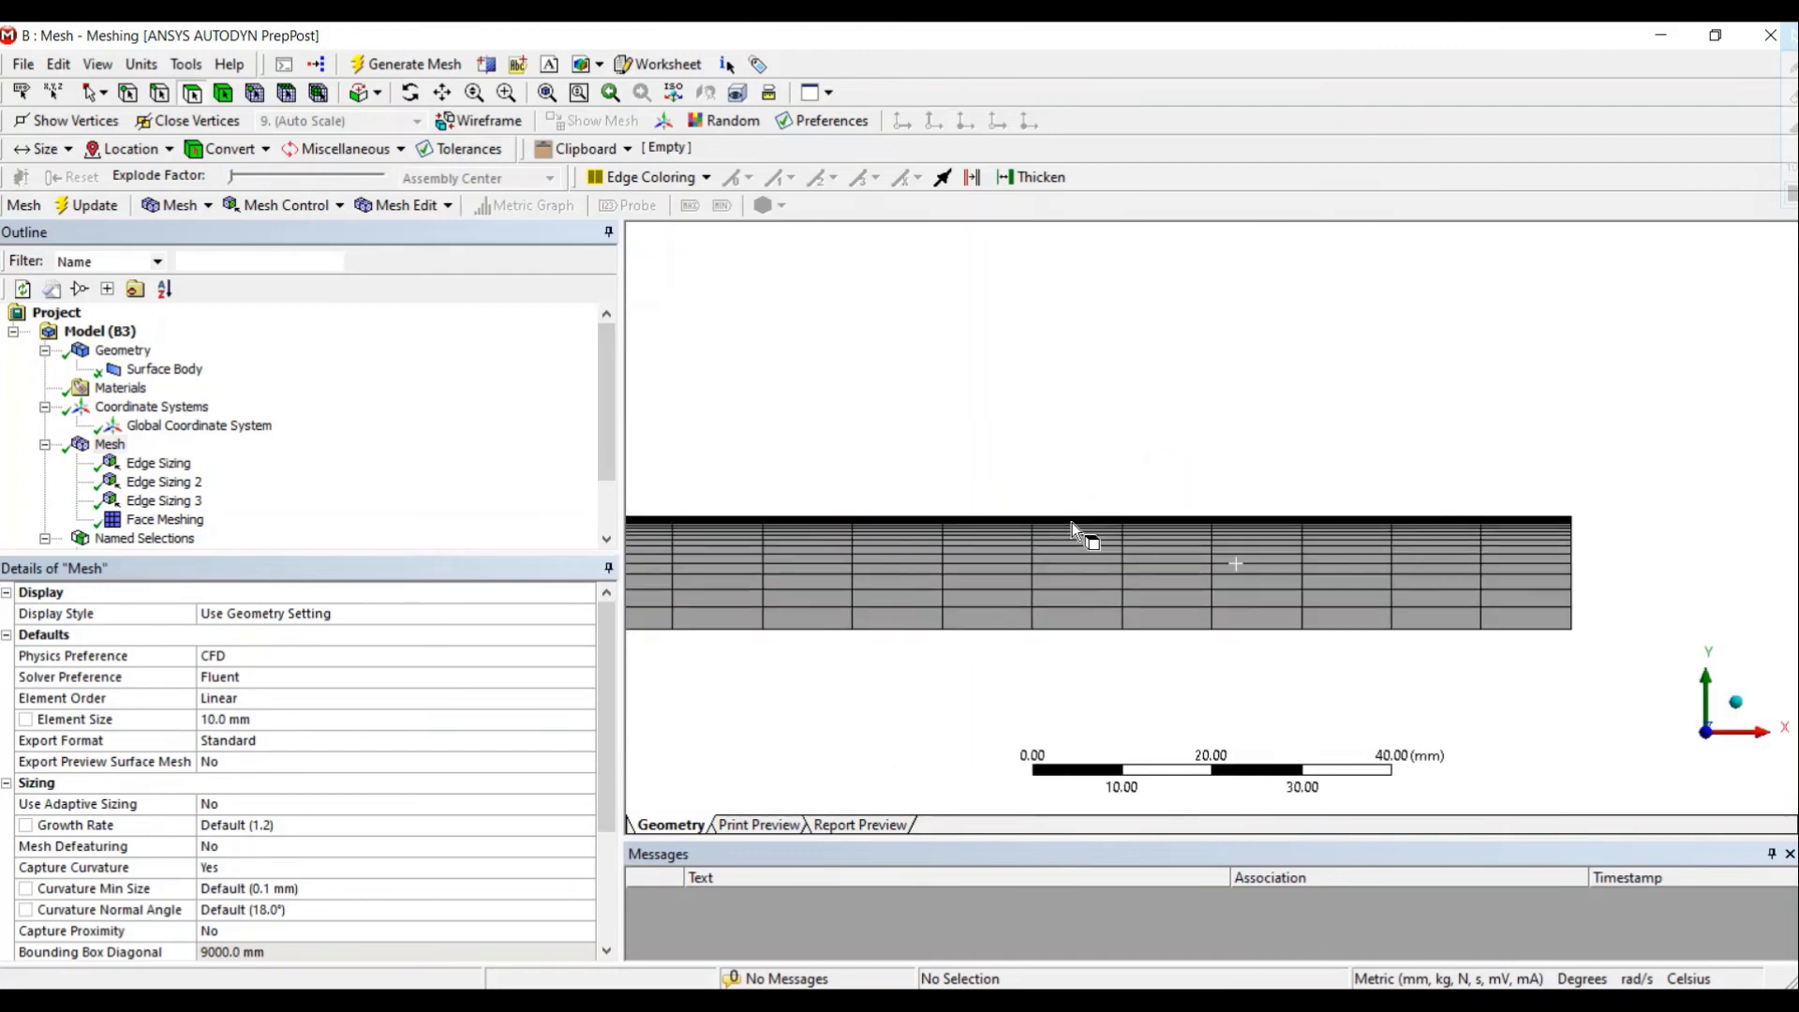
# Step: Inspect the uniformity of the structured mesh along the length of the pipe
pyautogui.click(444, 95)
pyautogui.moveTo(1075, 494); pyautogui.dragTo(1607, 456)
pyautogui.moveTo(970, 513); pyautogui.dragTo(1631, 508)
pyautogui.moveTo(806, 604); pyautogui.dragTo(1631, 609)
pyautogui.moveTo(707, 622); pyautogui.dragTo(1633, 604)
pyautogui.click(504, 685)
pyautogui.moveTo(848, 626); pyautogui.dragTo(1646, 614)
# Step: Measure the first element's height at the wall by selecting its two adjacent mesh nodes
pyautogui.click(474, 92)
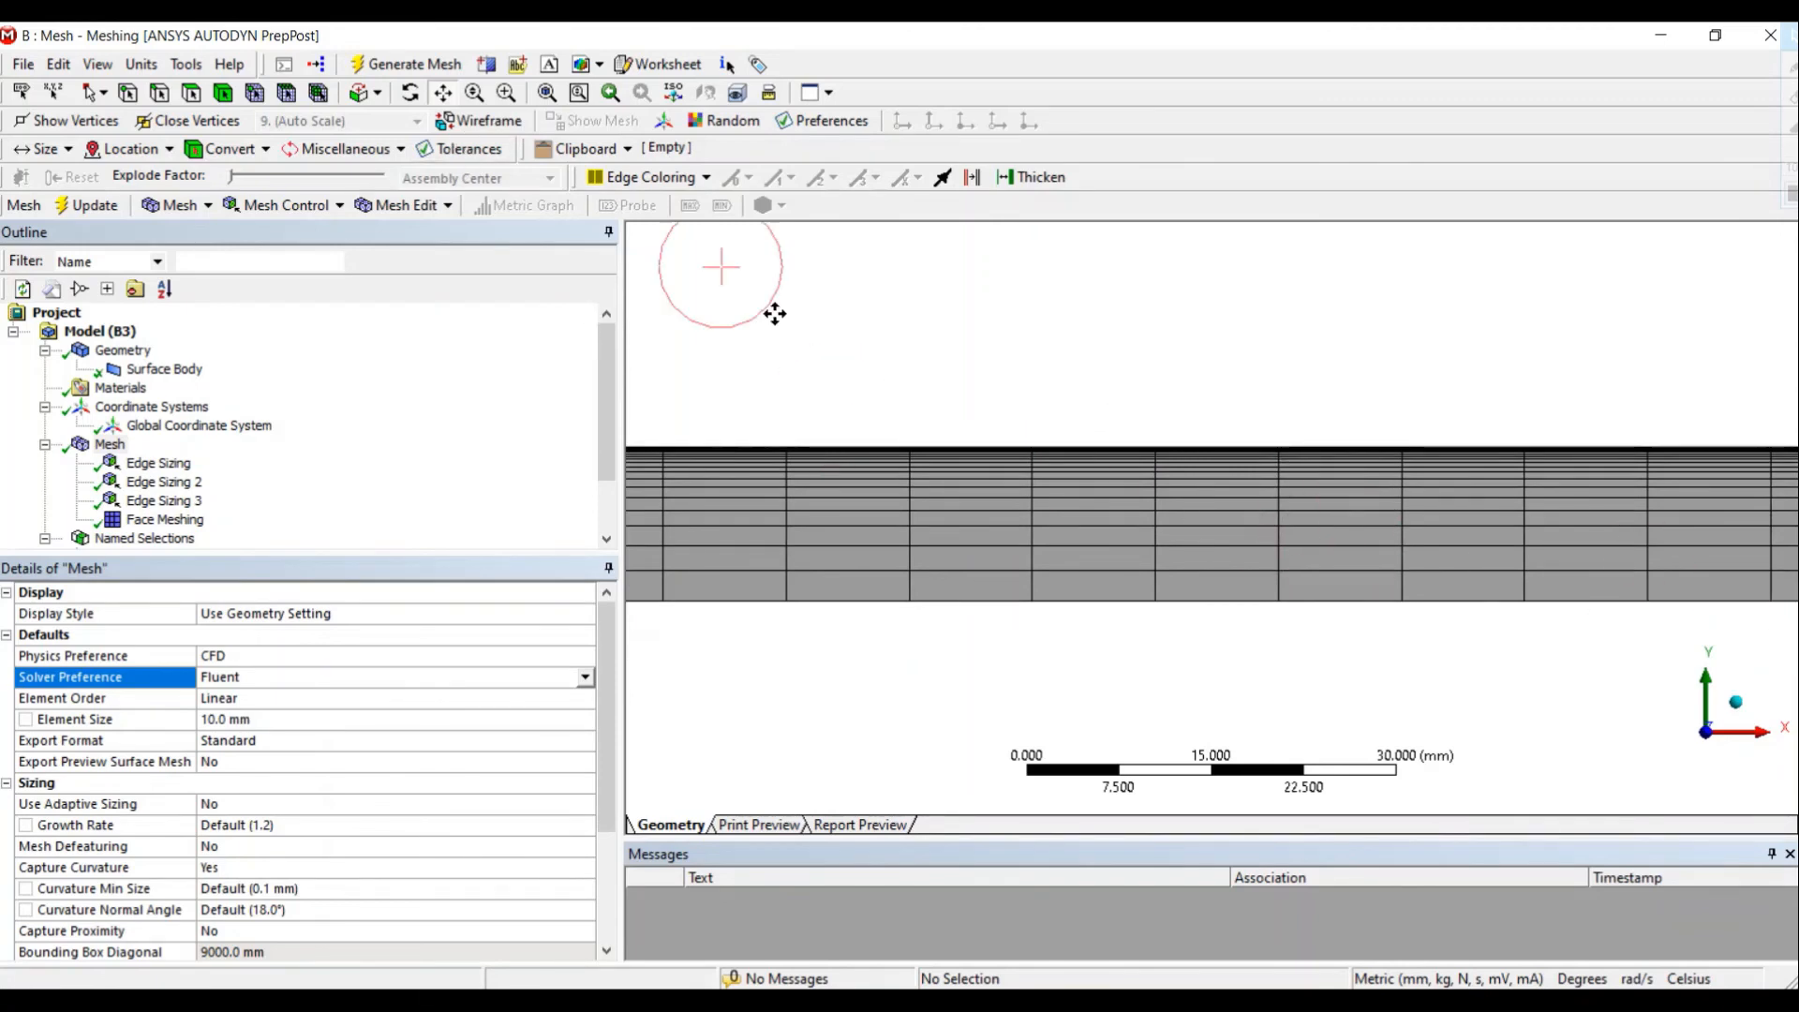
pyautogui.moveTo(899, 428); pyautogui.dragTo(965, 508, button='right')
pyautogui.moveTo(1058, 318); pyautogui.dragTo(1150, 491, button='right')
pyautogui.moveTo(868, 345); pyautogui.dragTo(1145, 588, button='right')
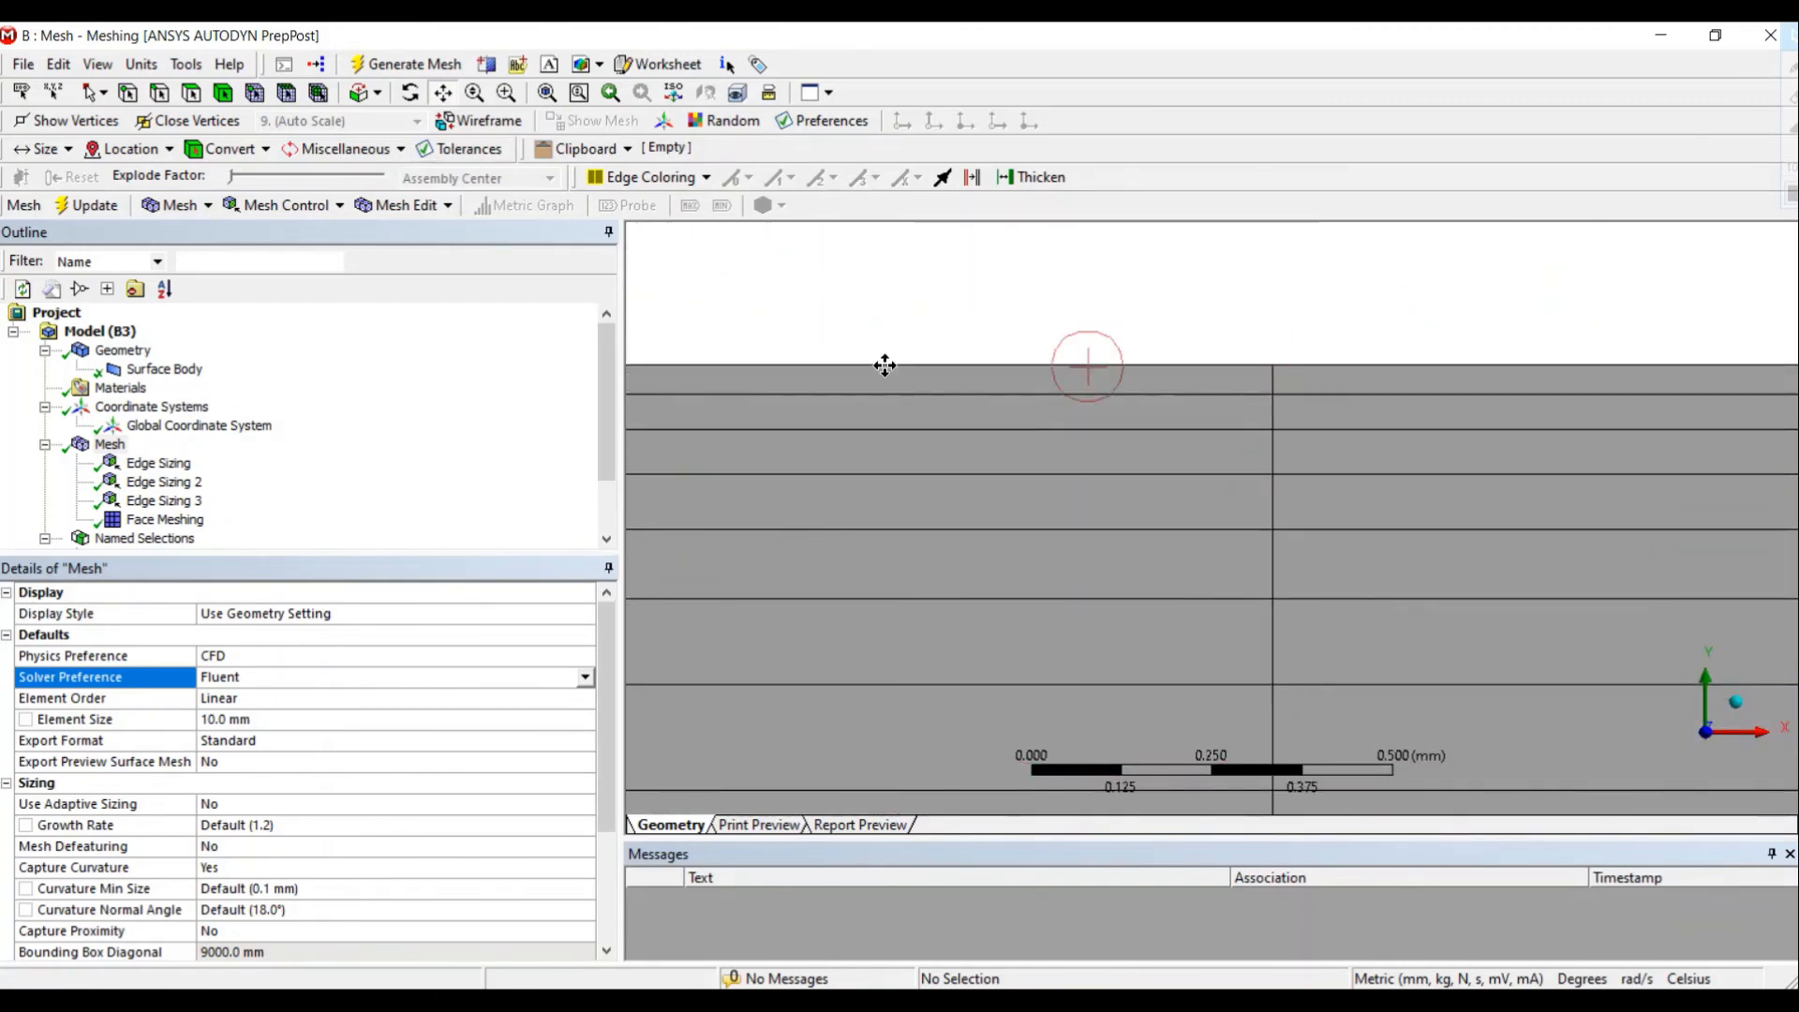
pyautogui.click(254, 94)
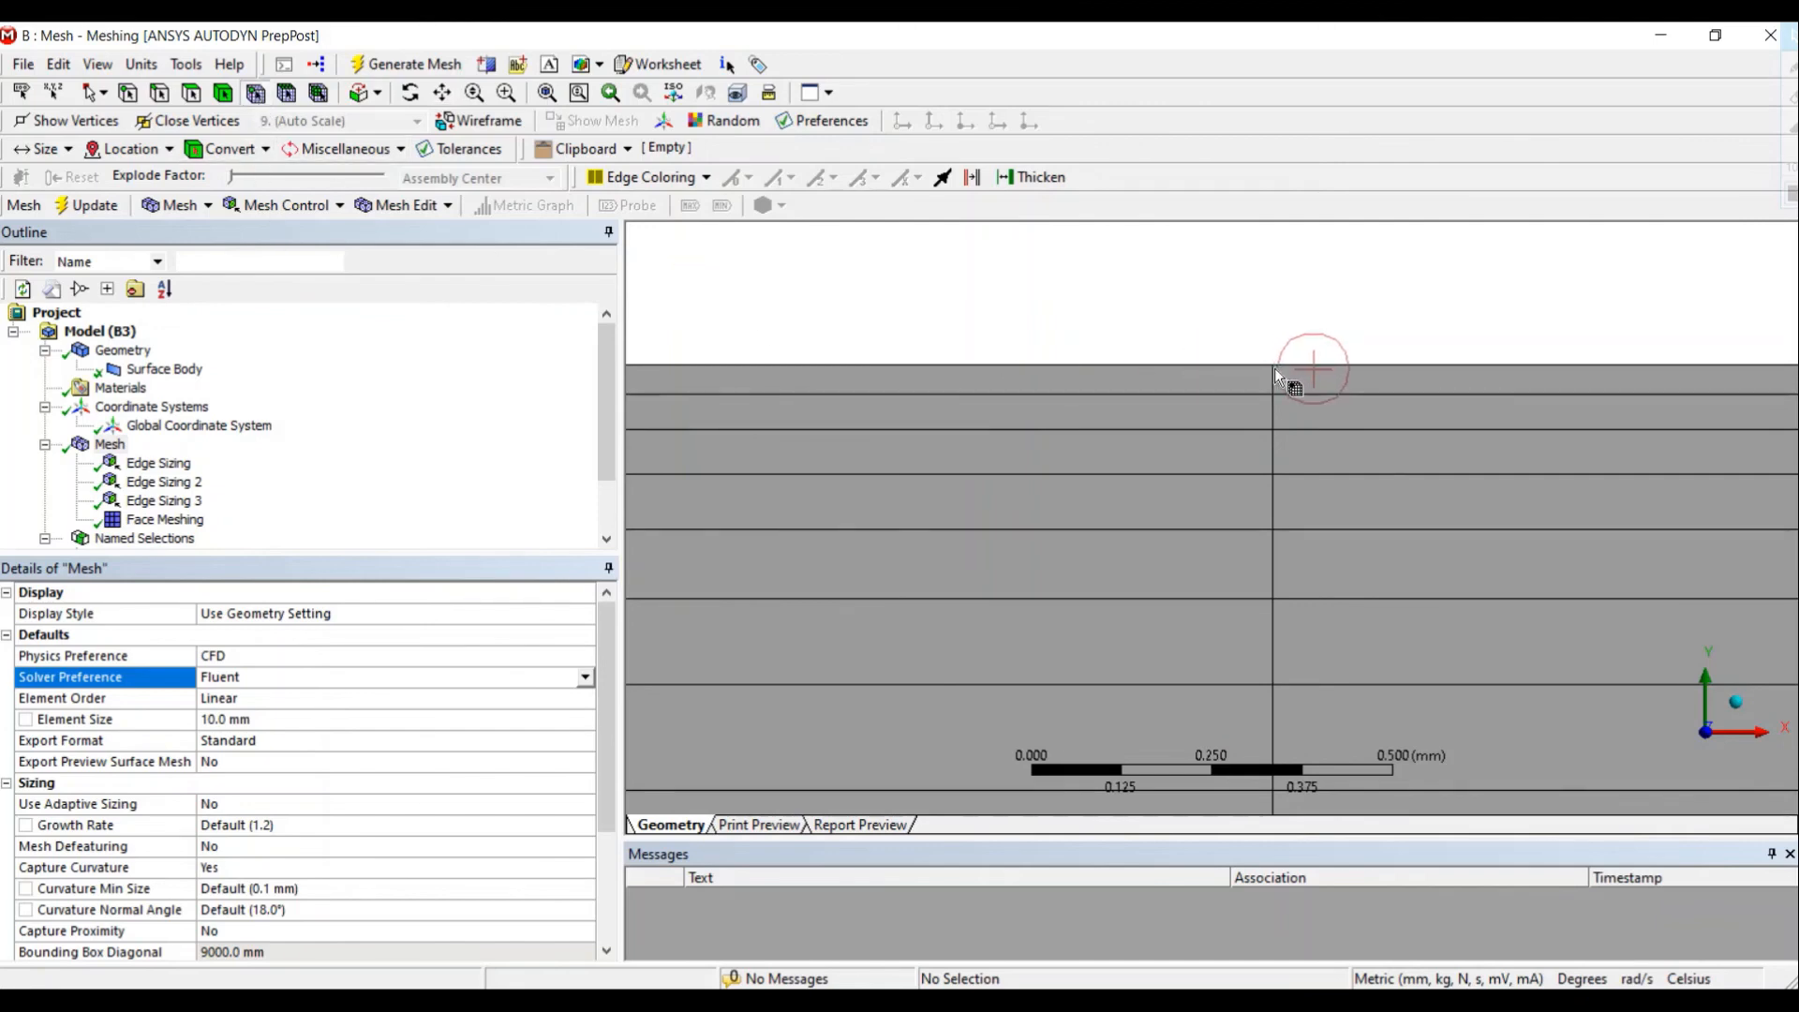
pyautogui.moveTo(1274, 366); pyautogui.dragTo(1275, 393)
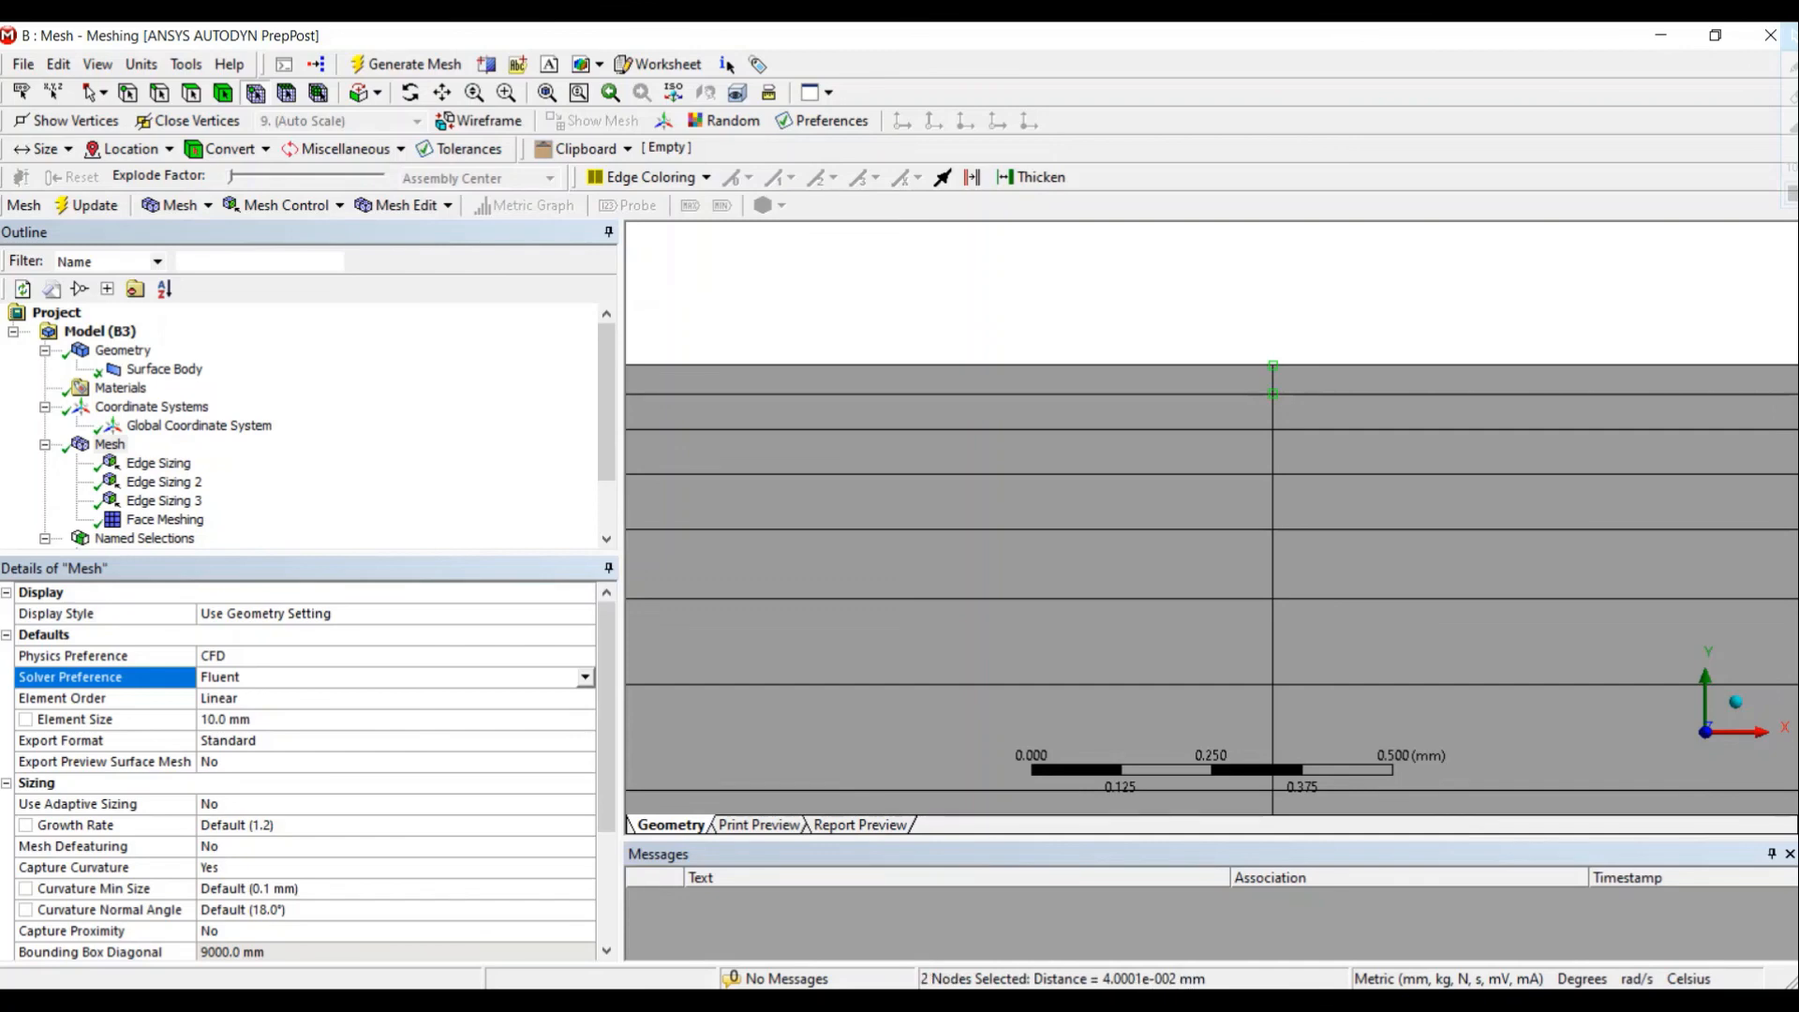
# Step: Switch to the presentation slides, compare the measurement with the calculated first element length, and return to Meshing
pyautogui.hotkey('alt', 'Tab')
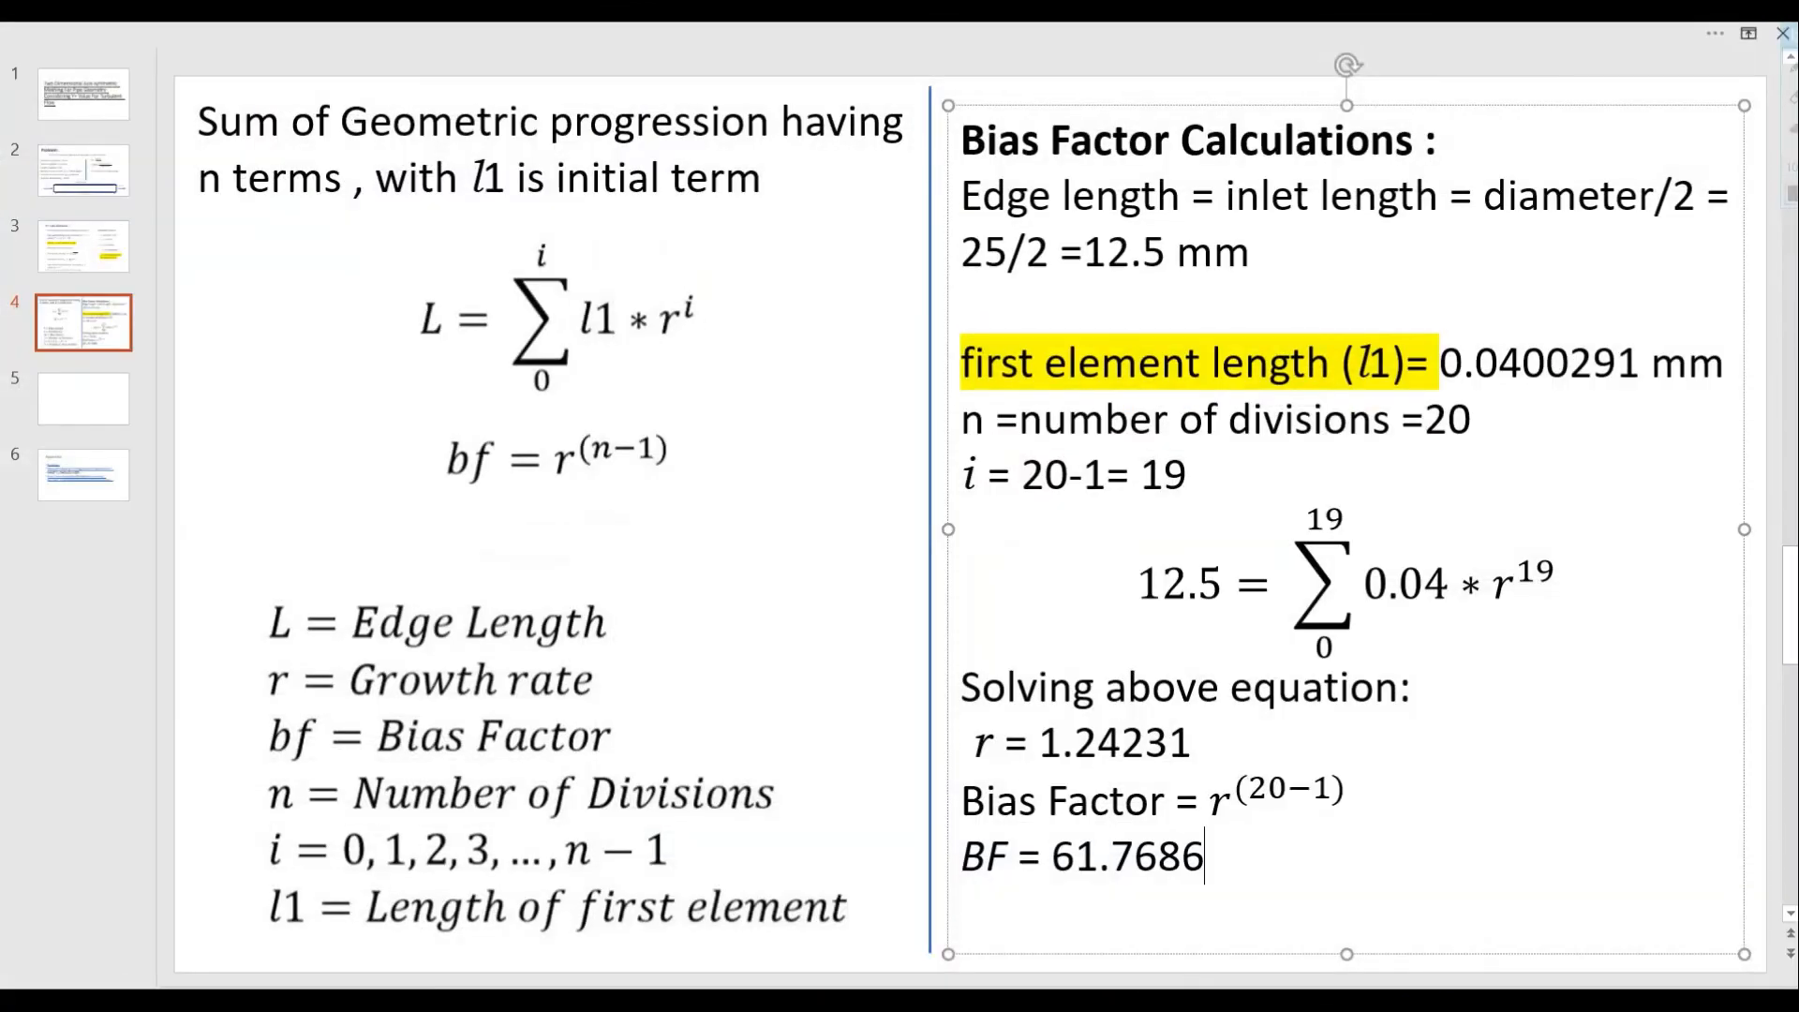
pyautogui.moveTo(963, 362); pyautogui.dragTo(1632, 375)
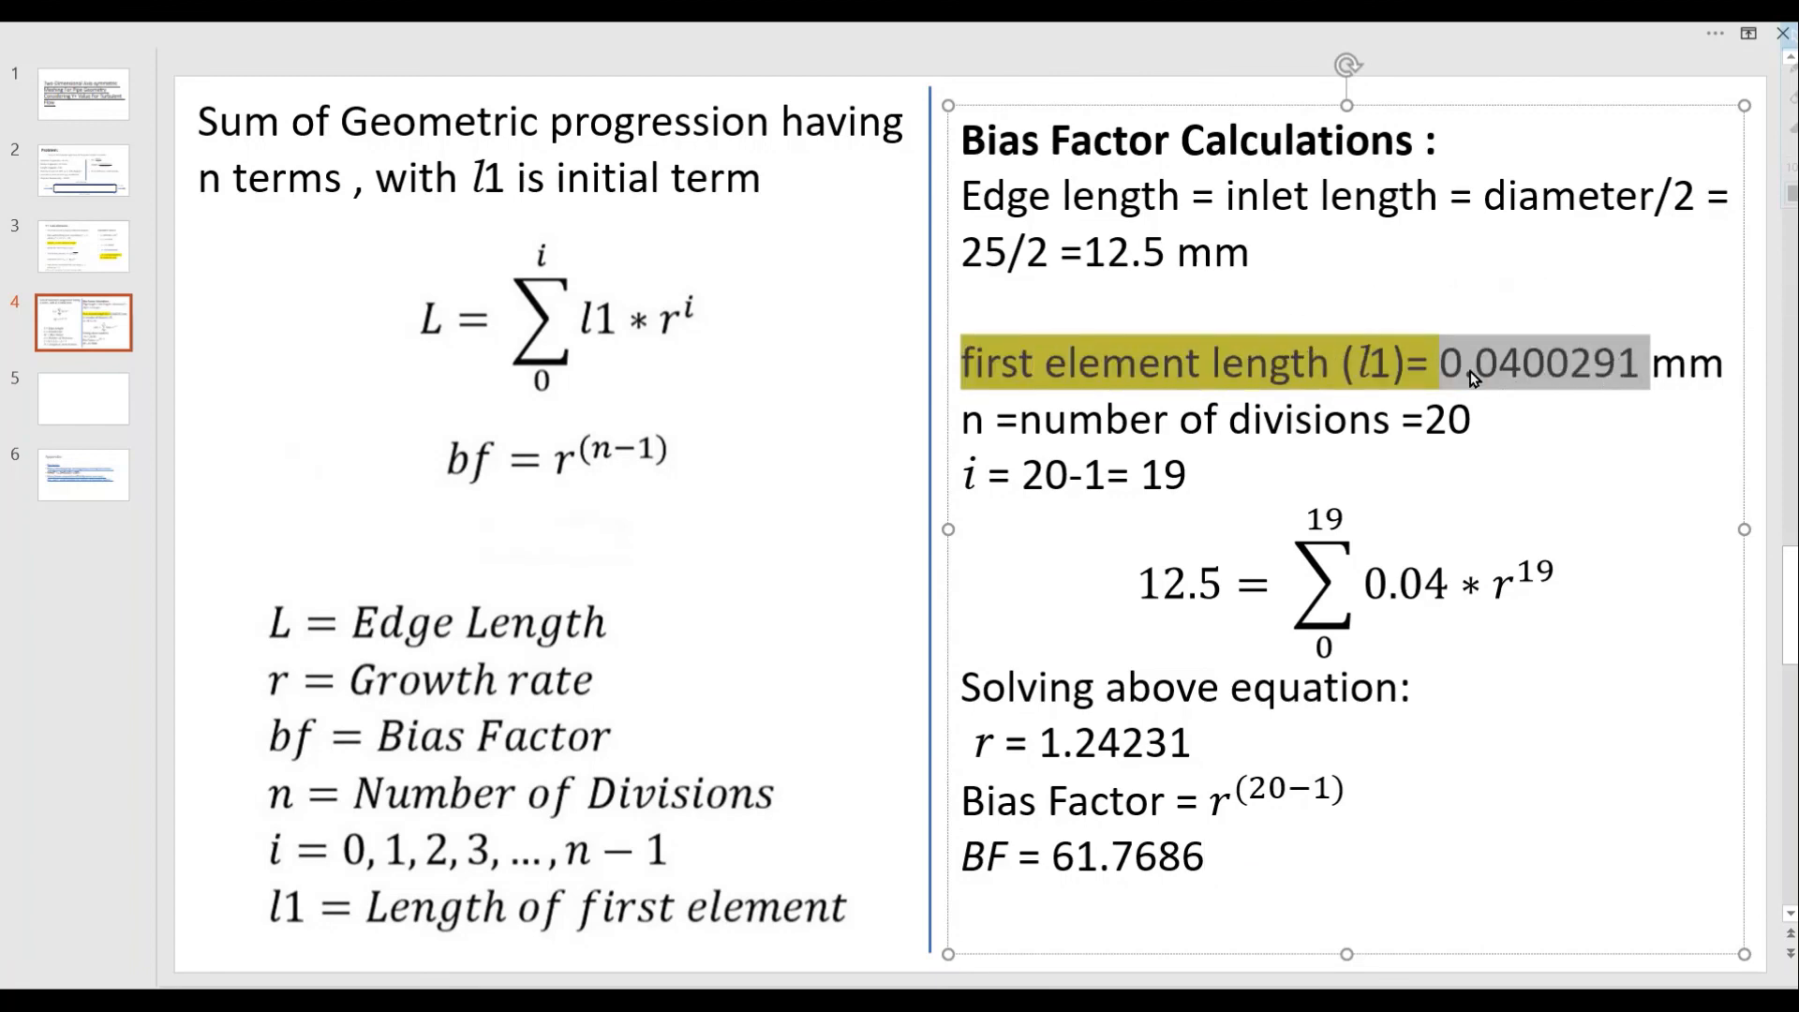
pyautogui.hotkey('alt', 'Tab')
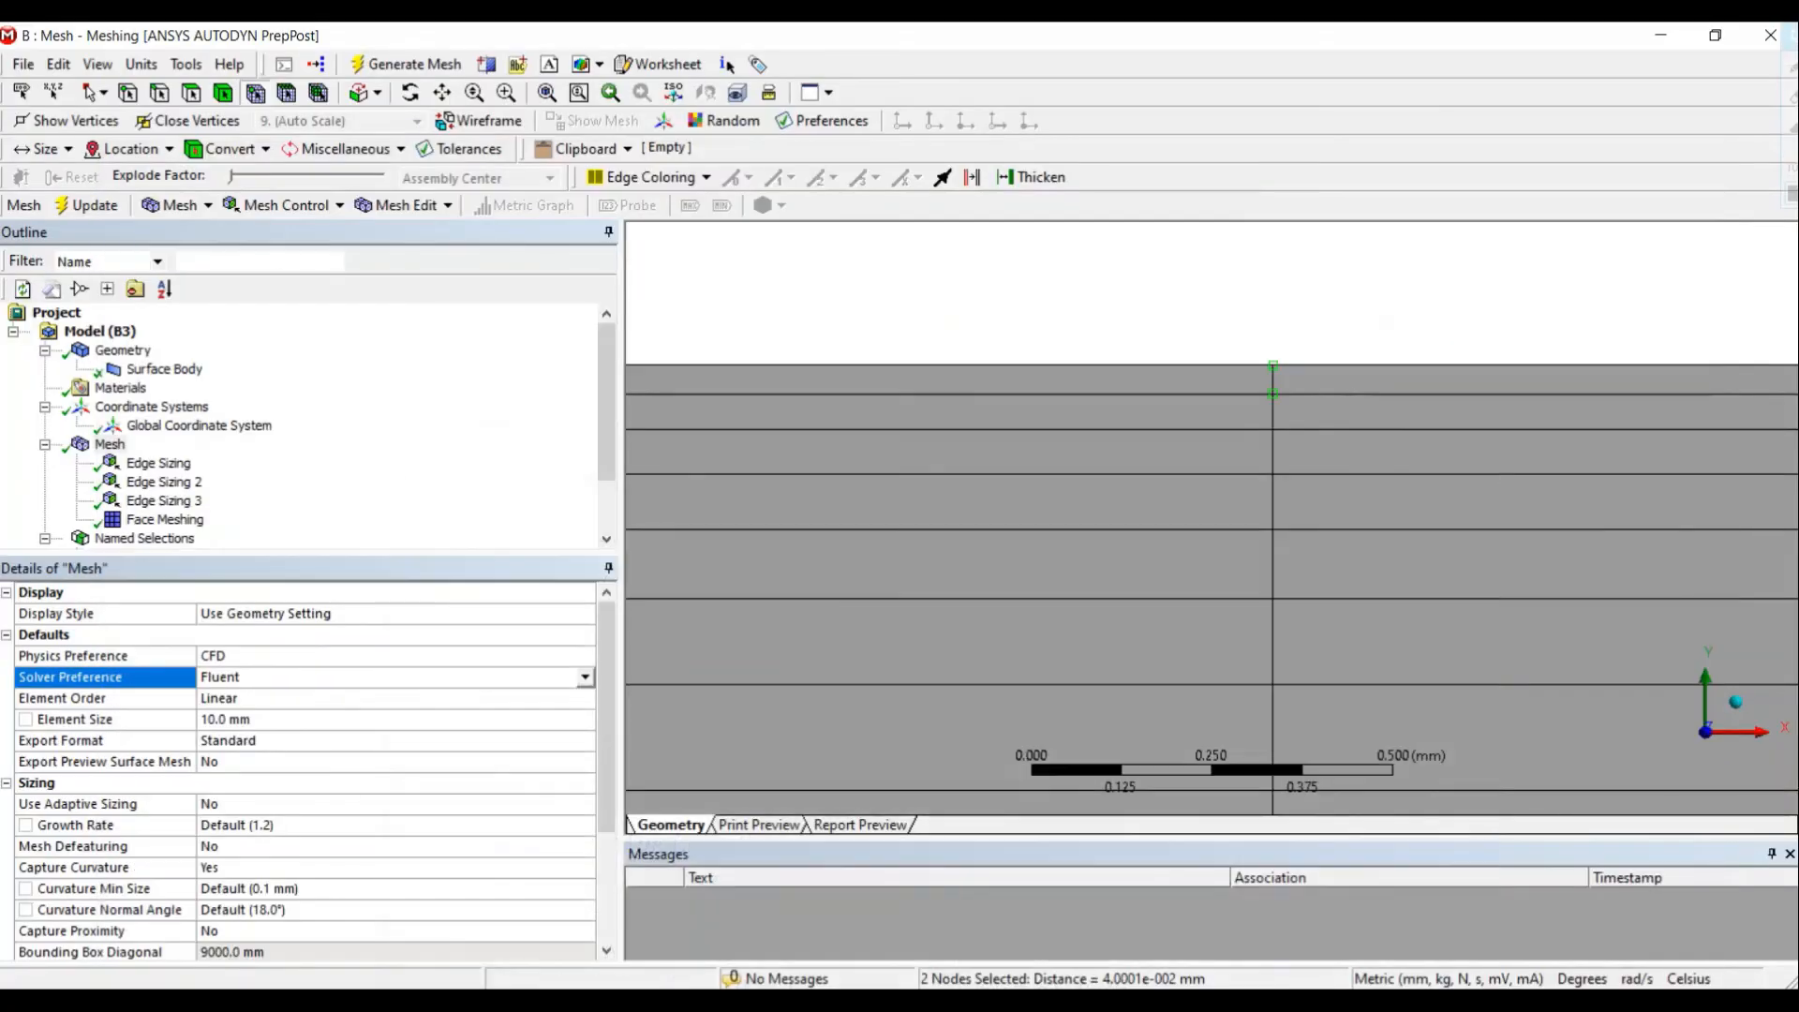